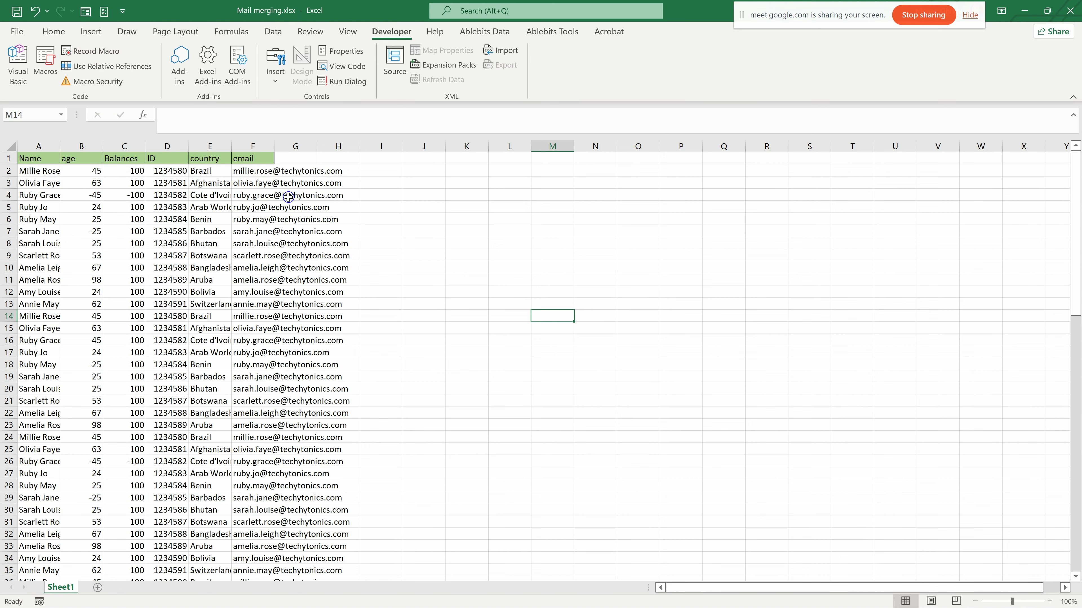
# - Autofit the email column and widen the Name column so that their contents fit
pyautogui.doubleClick(271, 146)
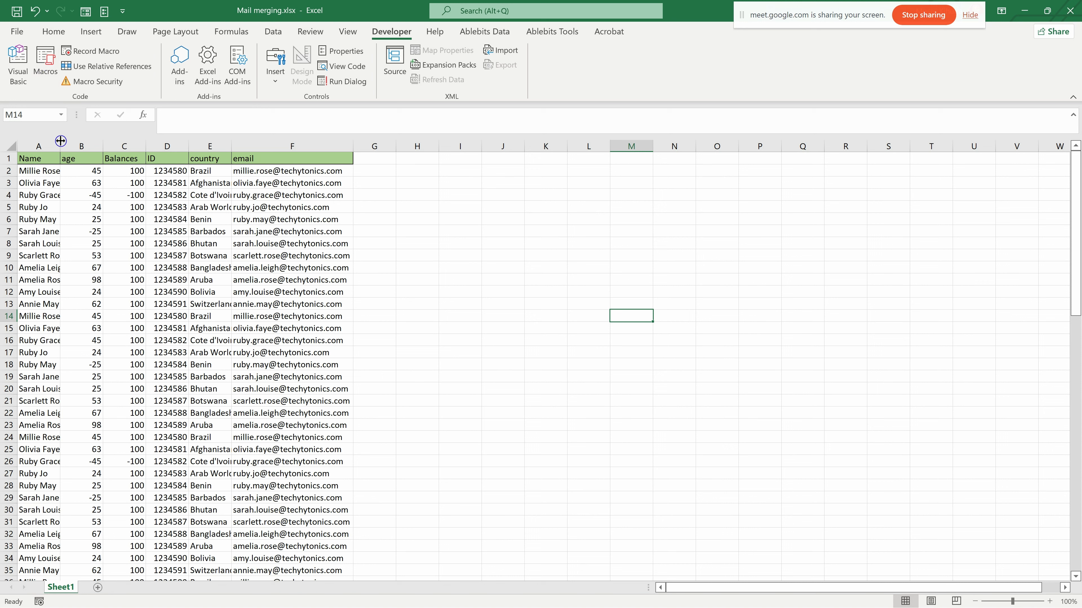
pyautogui.click(517, 264)
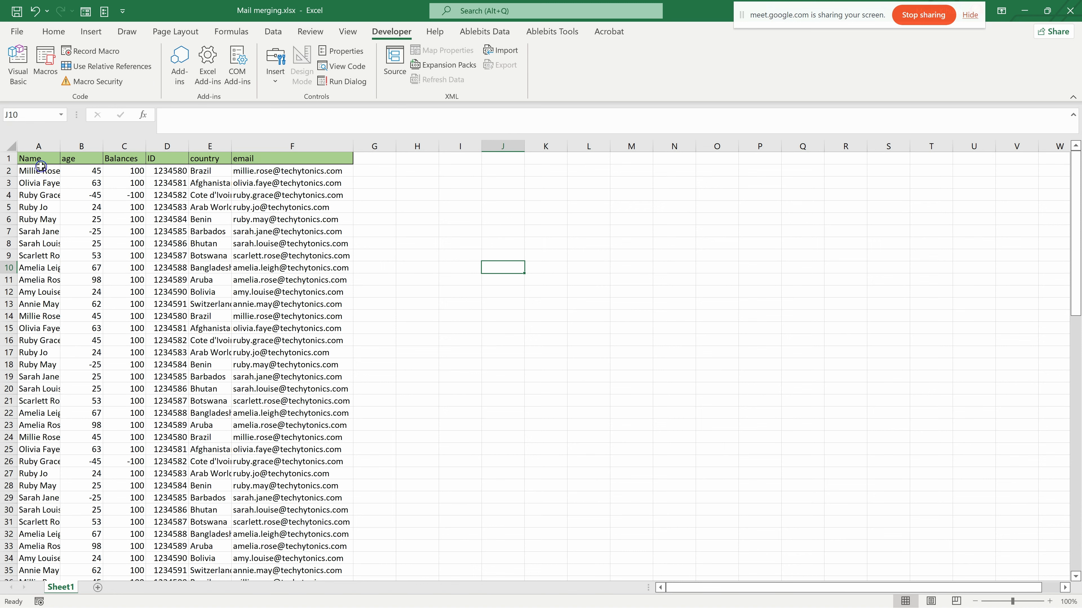
pyautogui.scroll(-5, 170, 375)
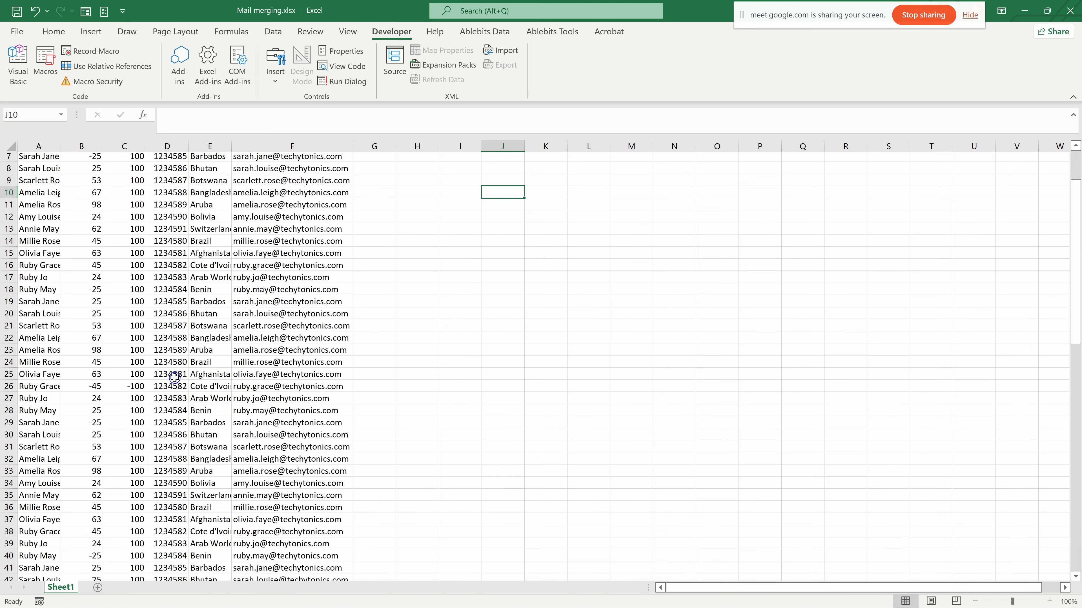
pyautogui.scroll(5, 175, 378)
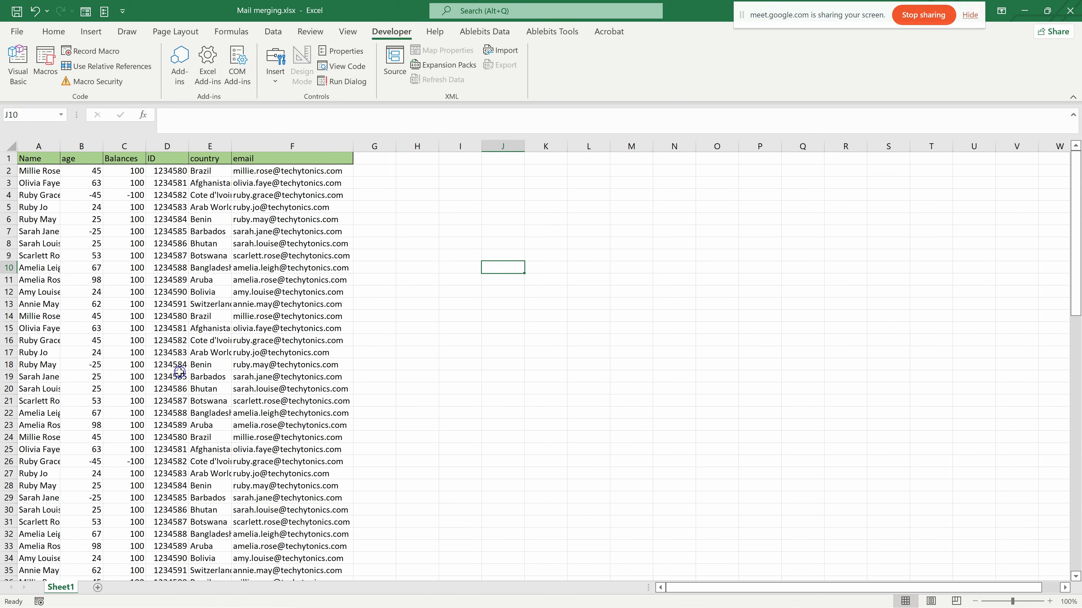
pyautogui.moveTo(60, 146); pyautogui.dragTo(74, 146)
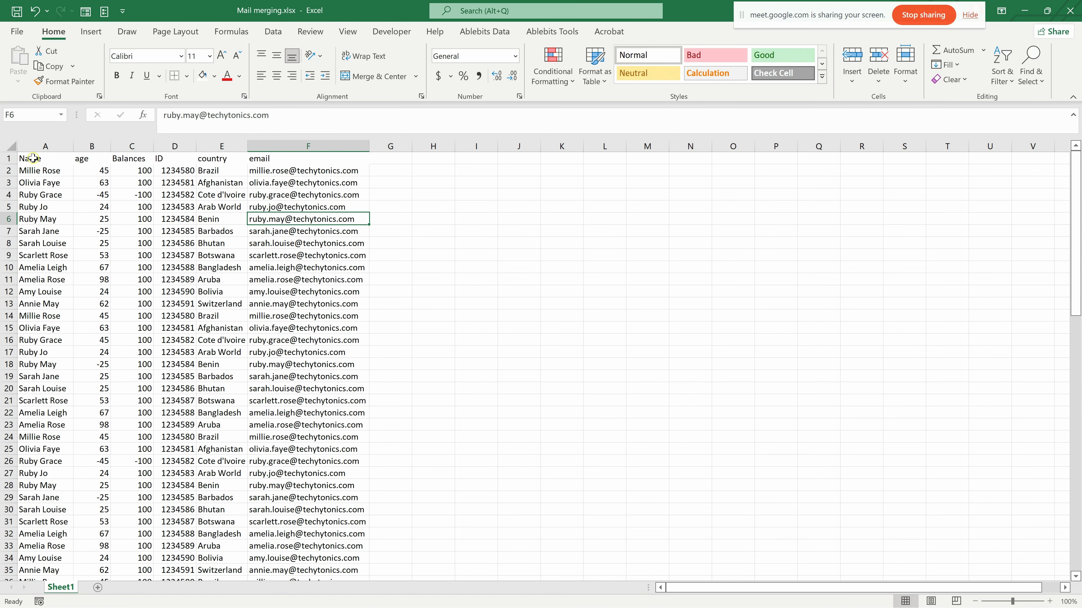
# - Clear the fill colour and borders from the header row, leaving the table without formatting
pyautogui.moveTo(33, 159); pyautogui.dragTo(273, 174)
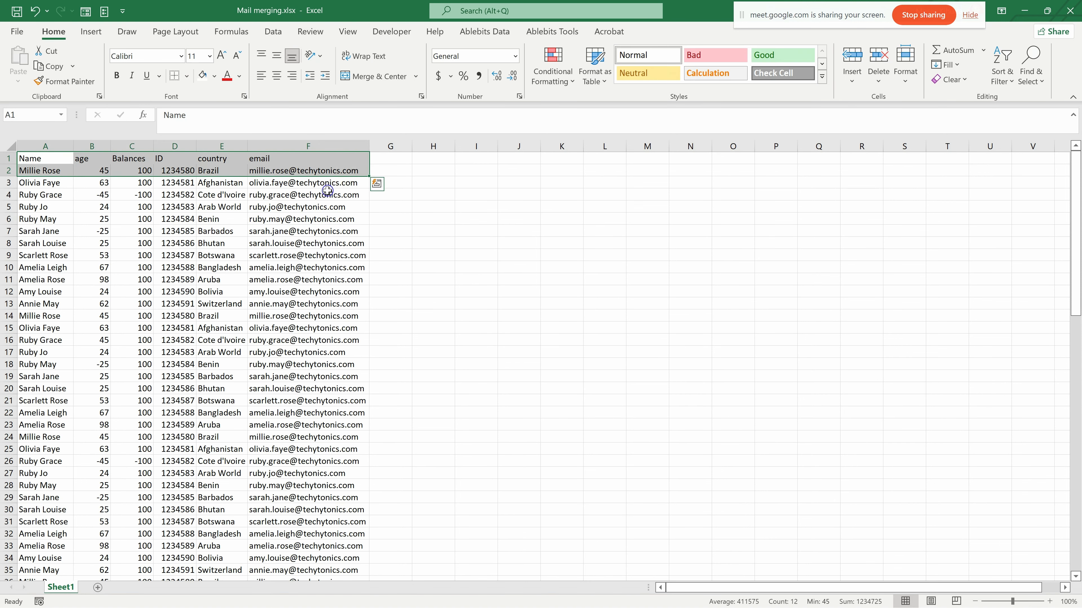
pyautogui.click(341, 256)
pyautogui.scroll(-2, 133, 286)
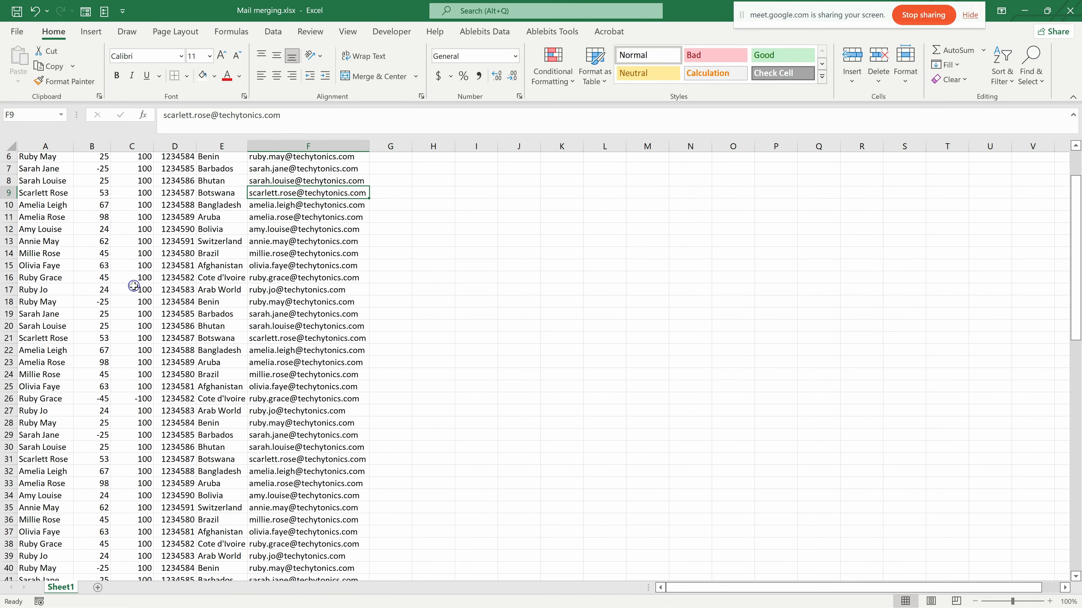
pyautogui.scroll(2, 134, 286)
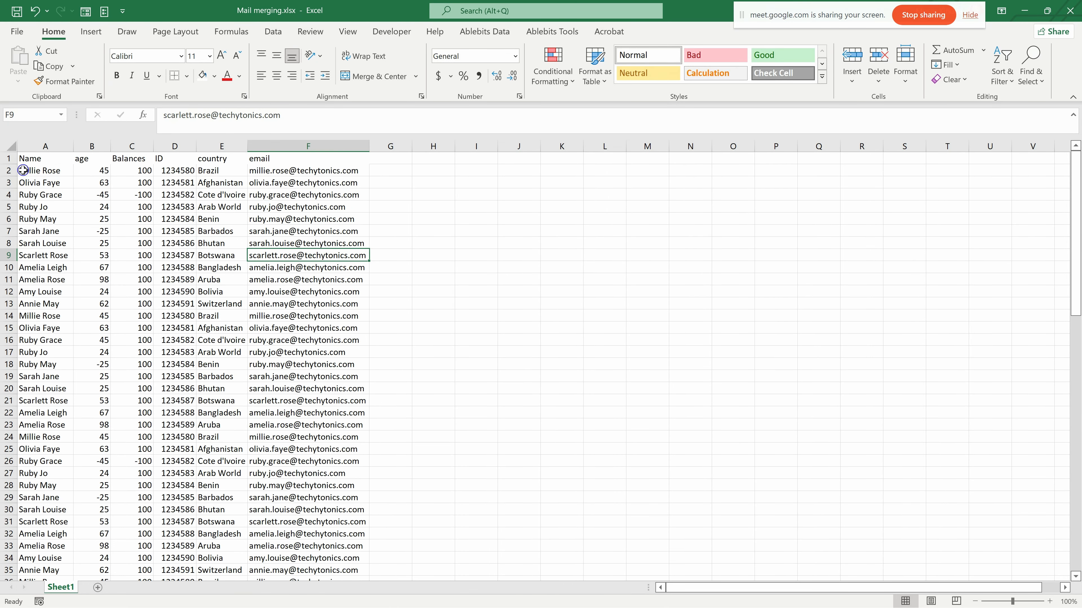
# - Fill the header cells A1:F1 with light orange and give them thick outside borders
pyautogui.moveTo(22, 162); pyautogui.dragTo(364, 158)
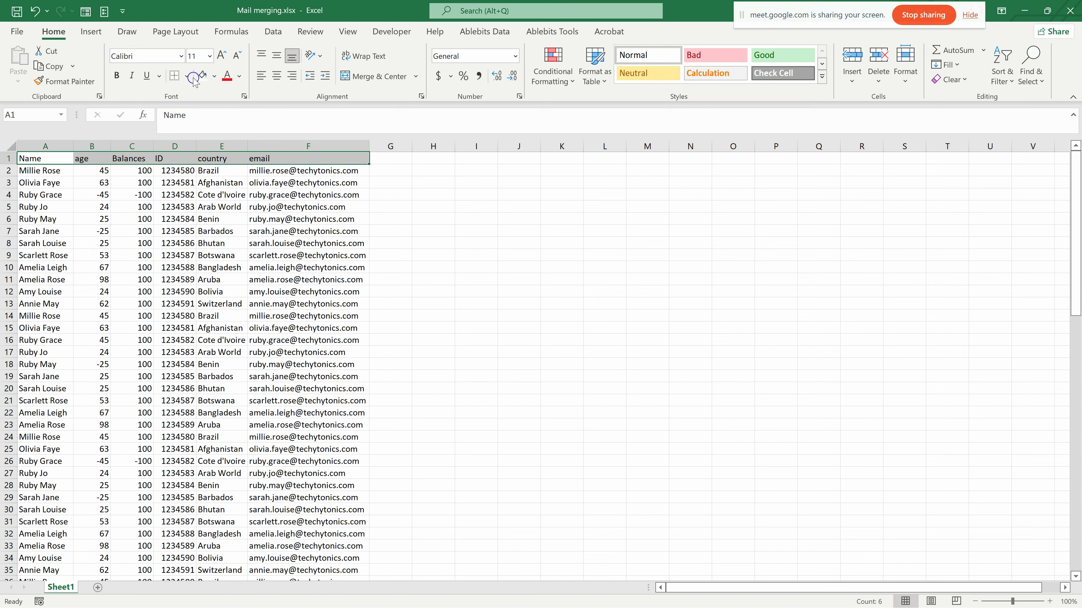
pyautogui.click(214, 76)
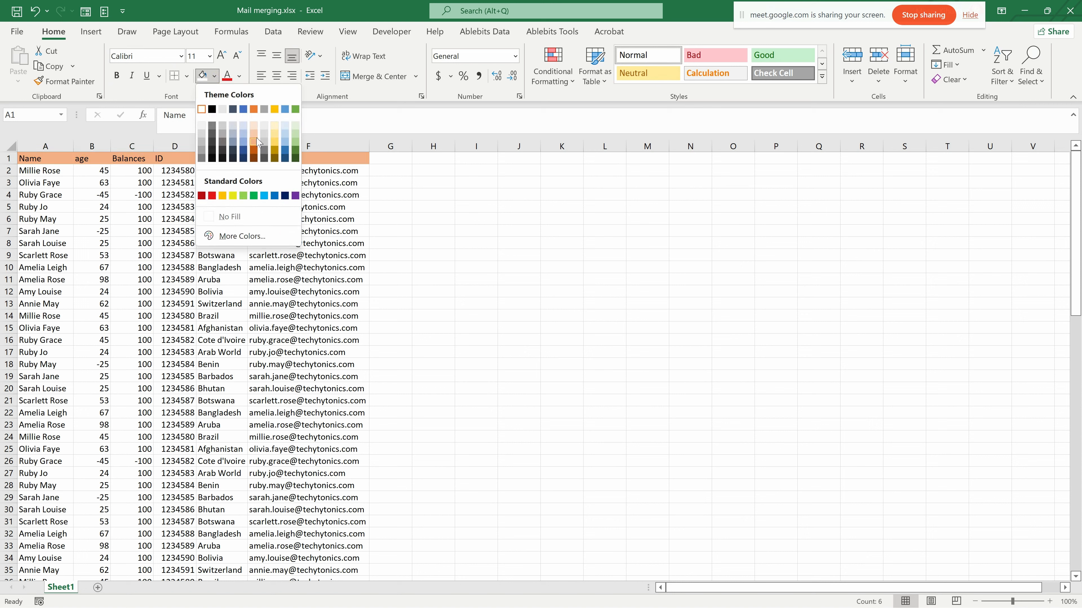
pyautogui.click(254, 143)
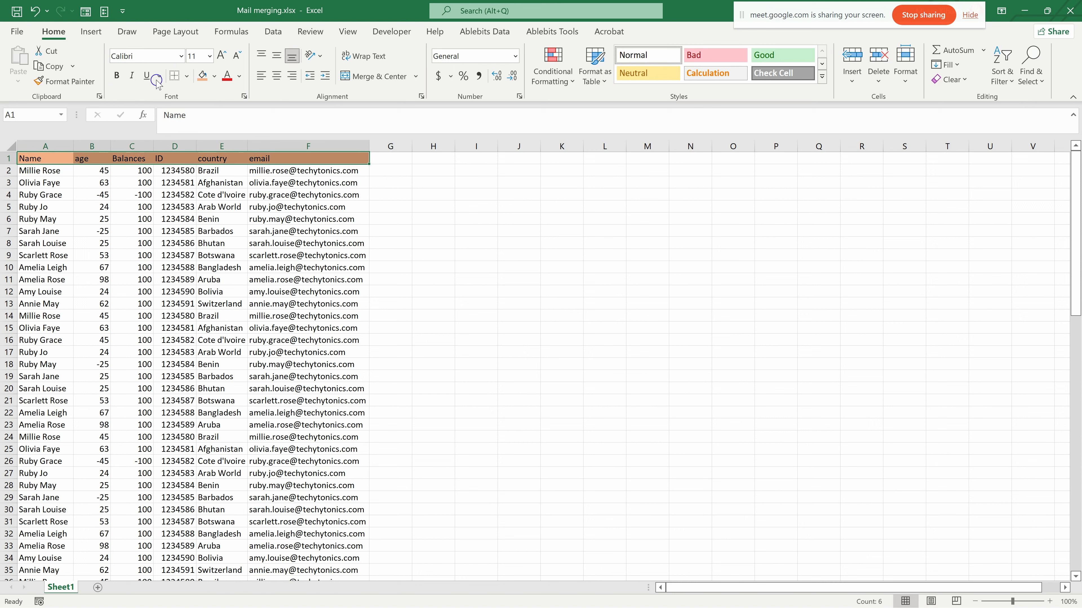
pyautogui.click(187, 76)
pyautogui.click(228, 245)
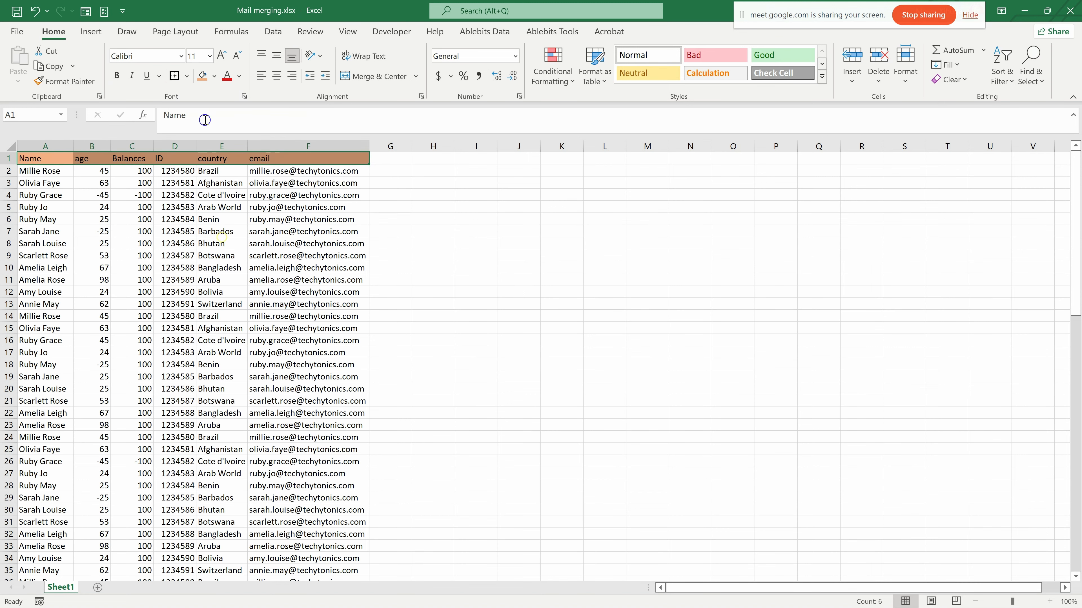
pyautogui.click(187, 76)
pyautogui.click(106, 230)
pyautogui.click(329, 208)
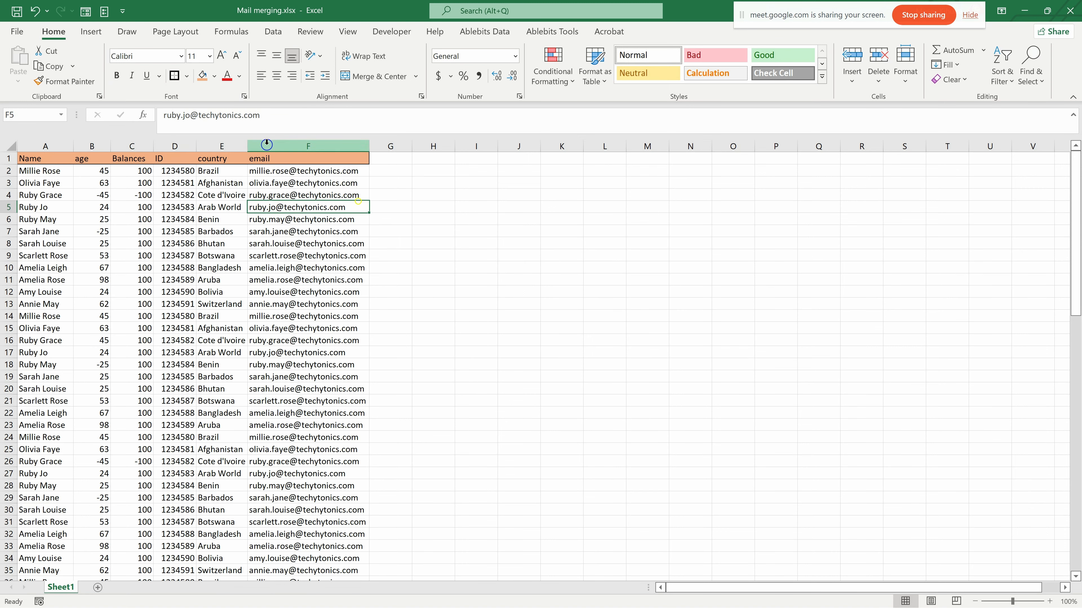
# - Fill all the Name column entries from A2 to A89 with light green
pyautogui.click(53, 173)
pyautogui.hotkey('ctrl', 'shift', 'Down')
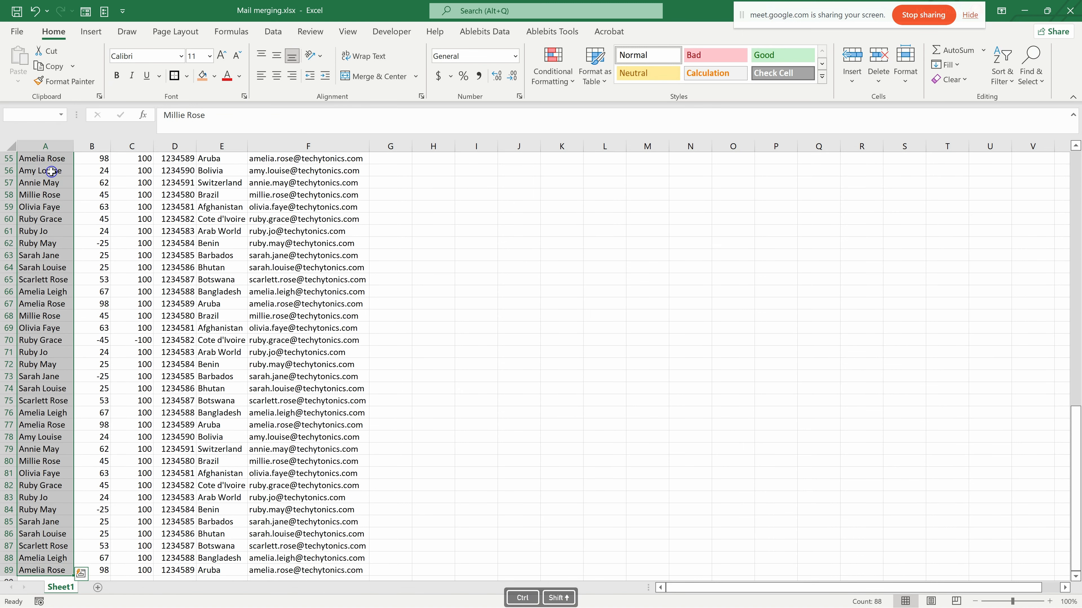
pyautogui.scroll(13, 70, 194)
pyautogui.scroll(5, 70, 194)
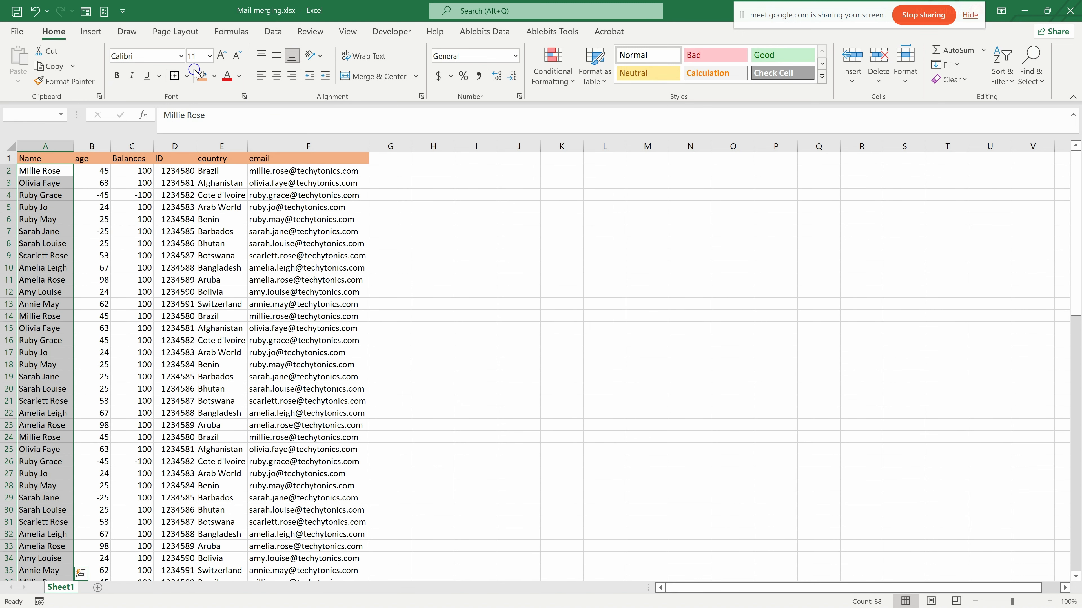
pyautogui.click(214, 78)
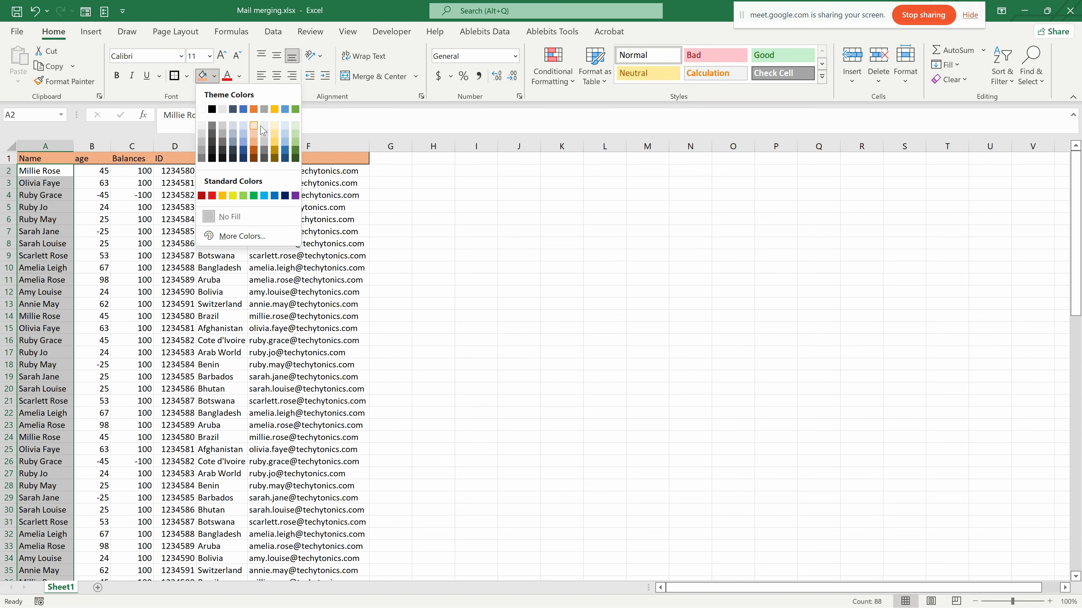
pyautogui.click(295, 132)
pyautogui.click(110, 280)
# - Apply all borders plus thick outside borders to the data rows from A2 to F89
pyautogui.moveTo(42, 160); pyautogui.dragTo(317, 510)
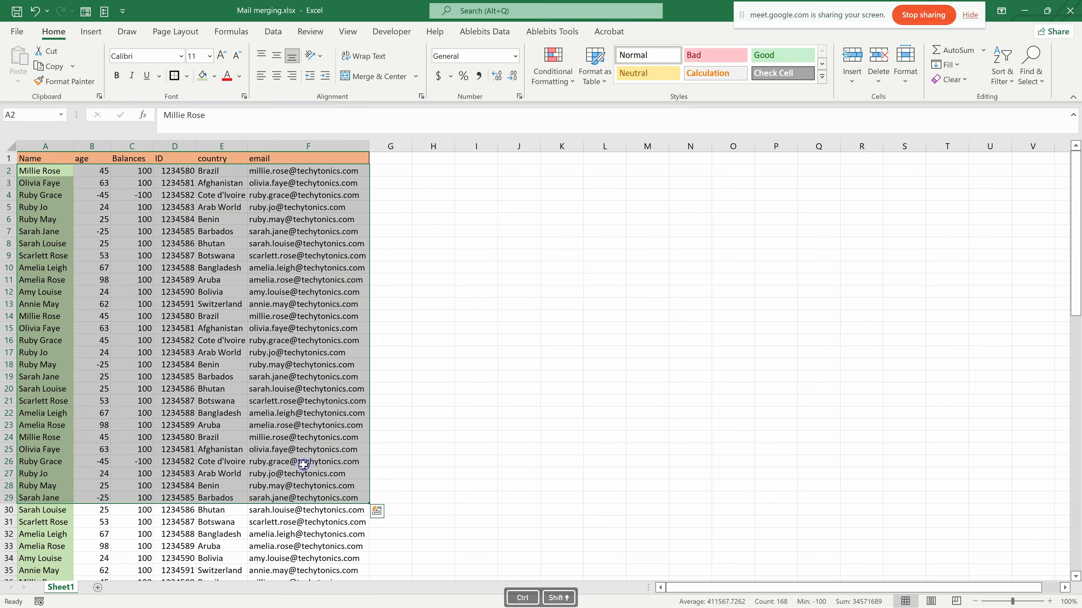
pyautogui.hotkey('ctrl', 'shift', 'Down')
pyautogui.scroll(4, 98, 154)
pyautogui.click(187, 76)
pyautogui.click(208, 207)
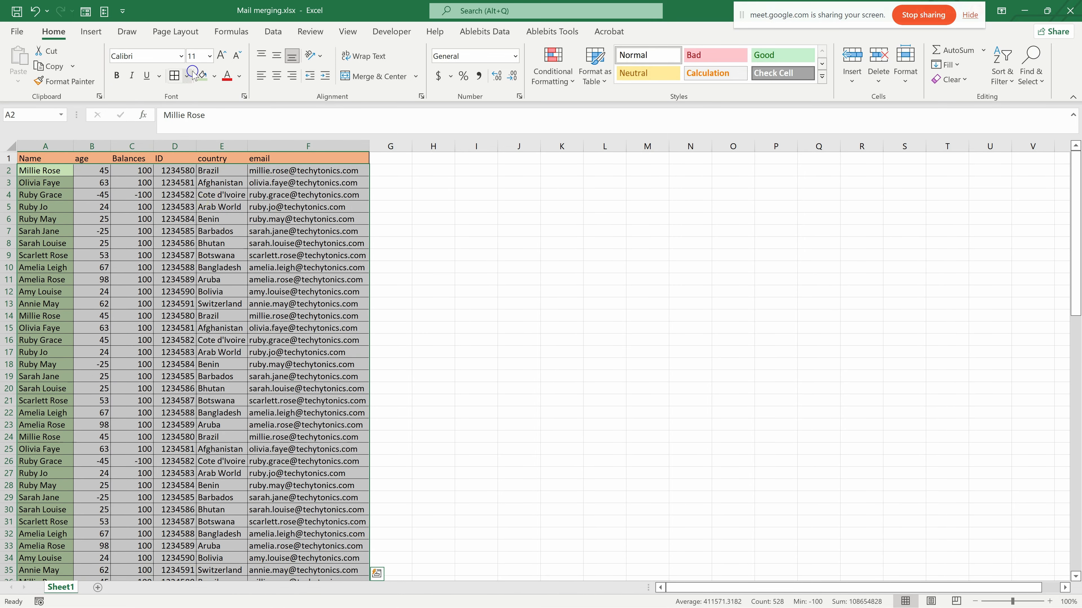
pyautogui.click(187, 75)
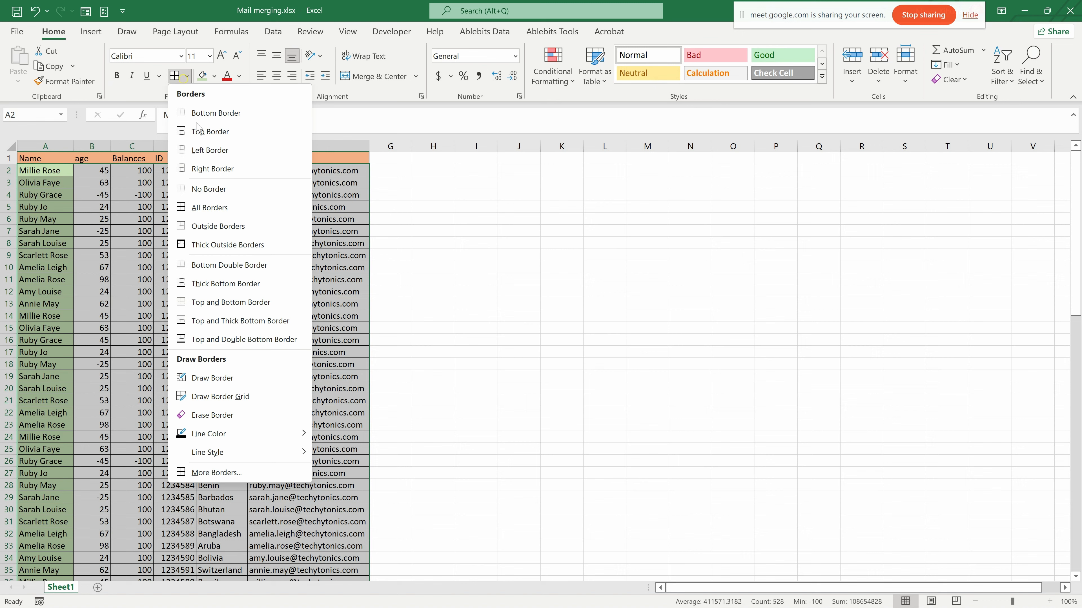
pyautogui.click(209, 245)
pyautogui.click(400, 293)
pyautogui.scroll(-3, 144, 327)
pyautogui.scroll(3, 159, 348)
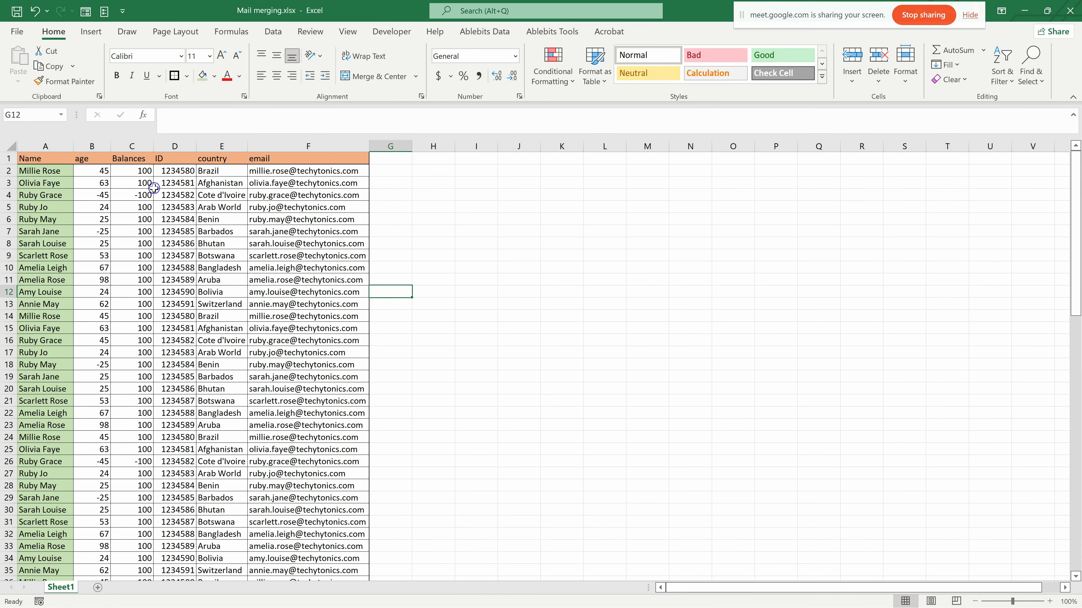
# - Italicize all the country entries from E2 to E89
pyautogui.click(218, 172)
pyautogui.hotkey('ctrl', 'shift', 'Down')
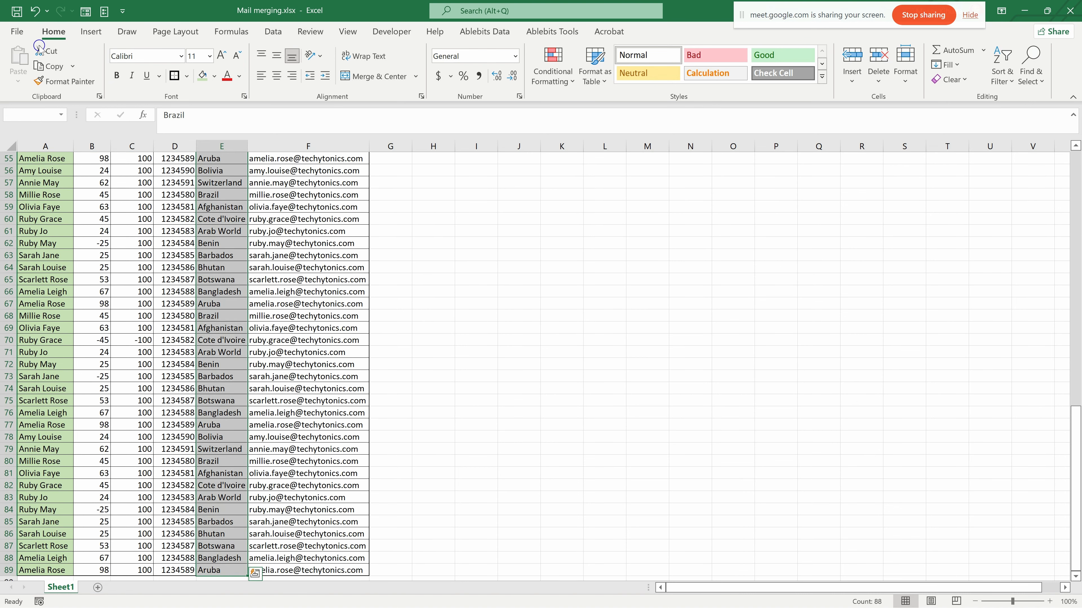
pyautogui.click(132, 75)
pyautogui.scroll(18, 290, 309)
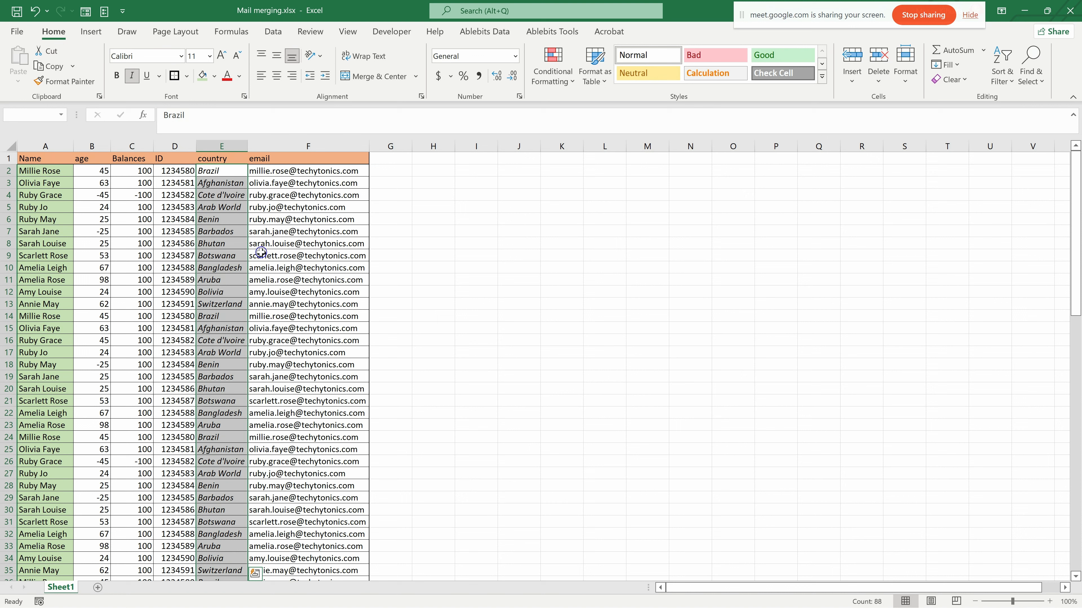
pyautogui.click(316, 196)
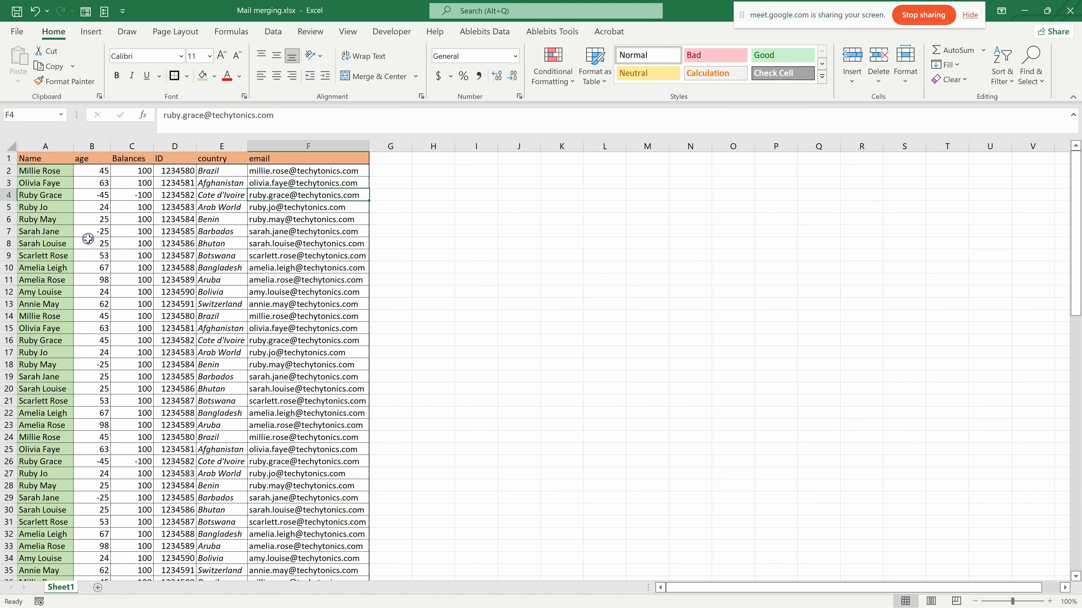
# - Copy the whole formatted table on Sheet1, including its header row
pyautogui.click(25, 158)
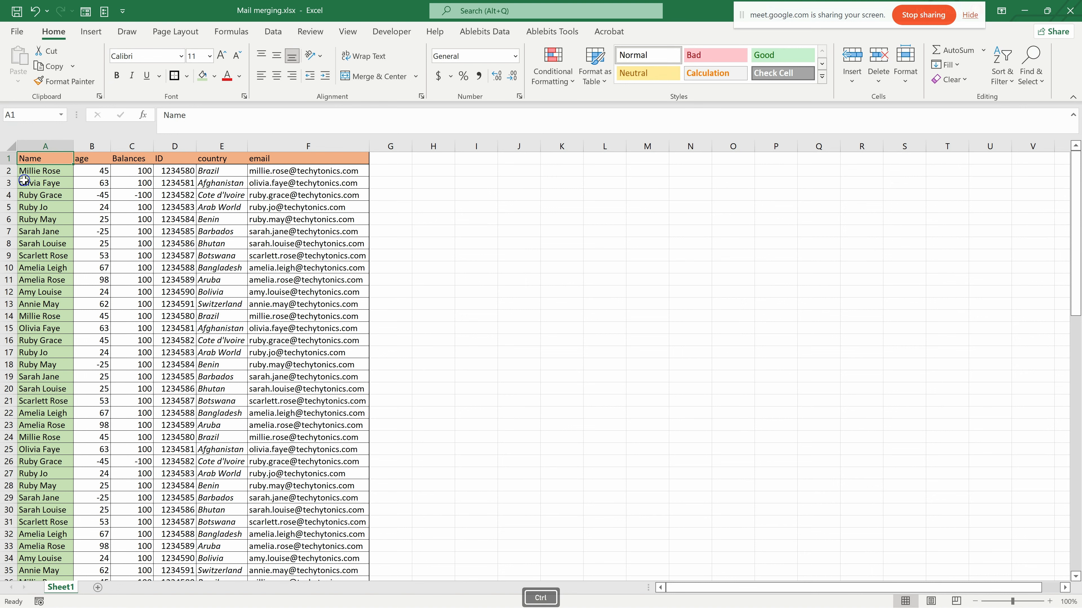
pyautogui.hotkey('ctrl', 'shift', 'Right')
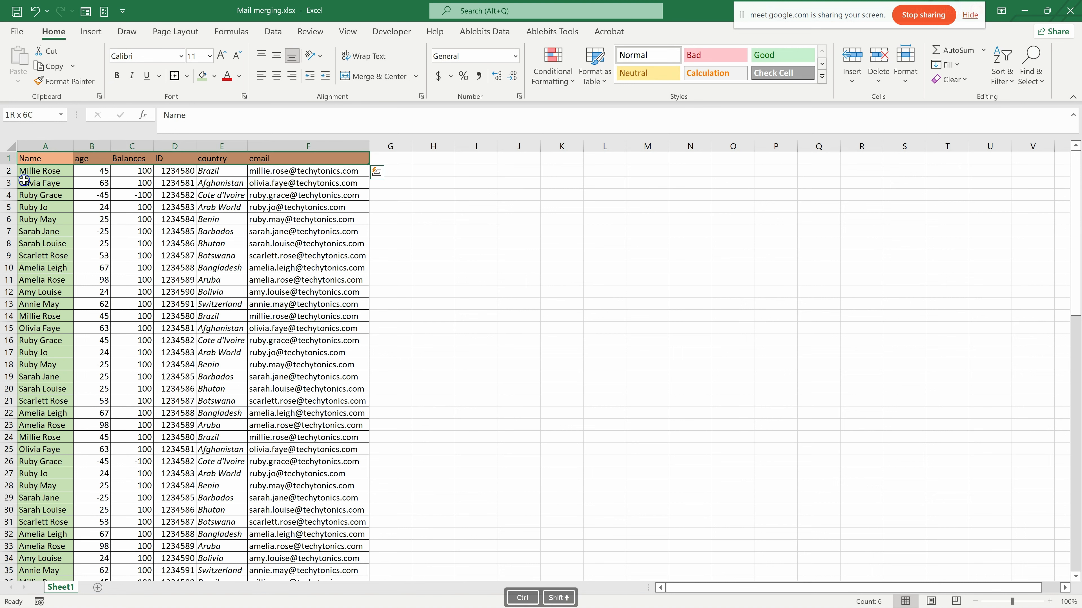
pyautogui.hotkey('ctrl', 'shift', 'Down')
pyautogui.hotkey('ctrl', 'c')
pyautogui.scroll(15, 495, 464)
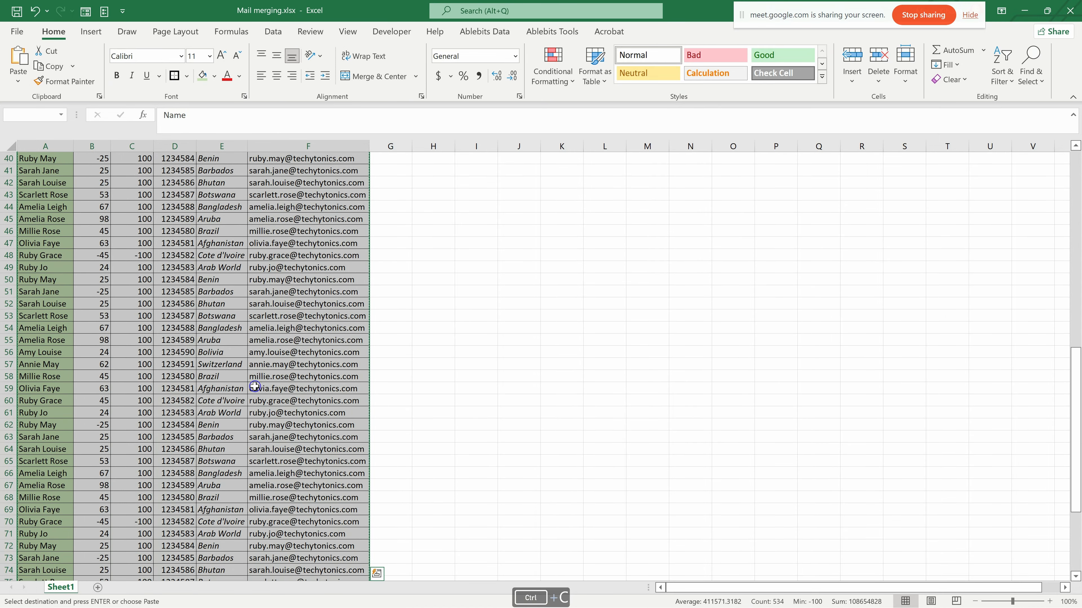
pyautogui.scroll(3, 558, 518)
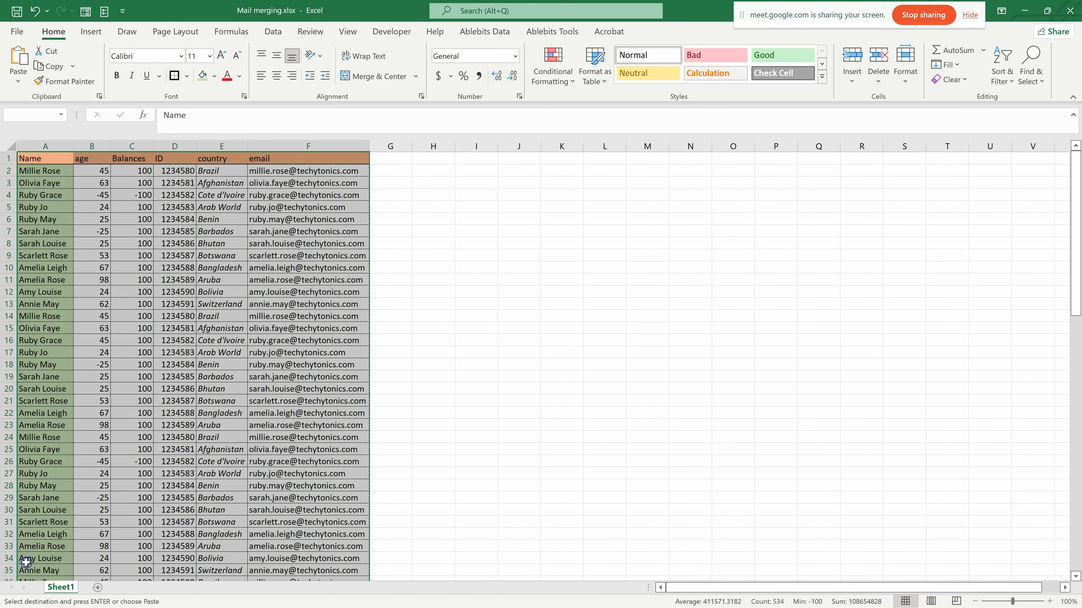
# - Paste the copied table as values only at A1 of a new sheet and autofit its email column
pyautogui.click(97, 588)
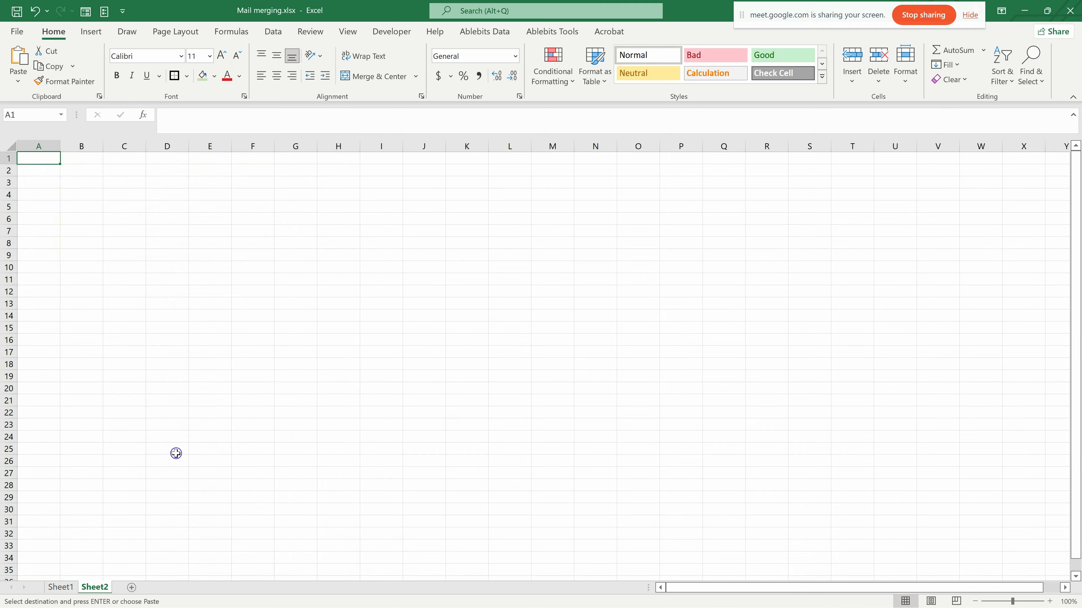
pyautogui.rightClick(38, 159)
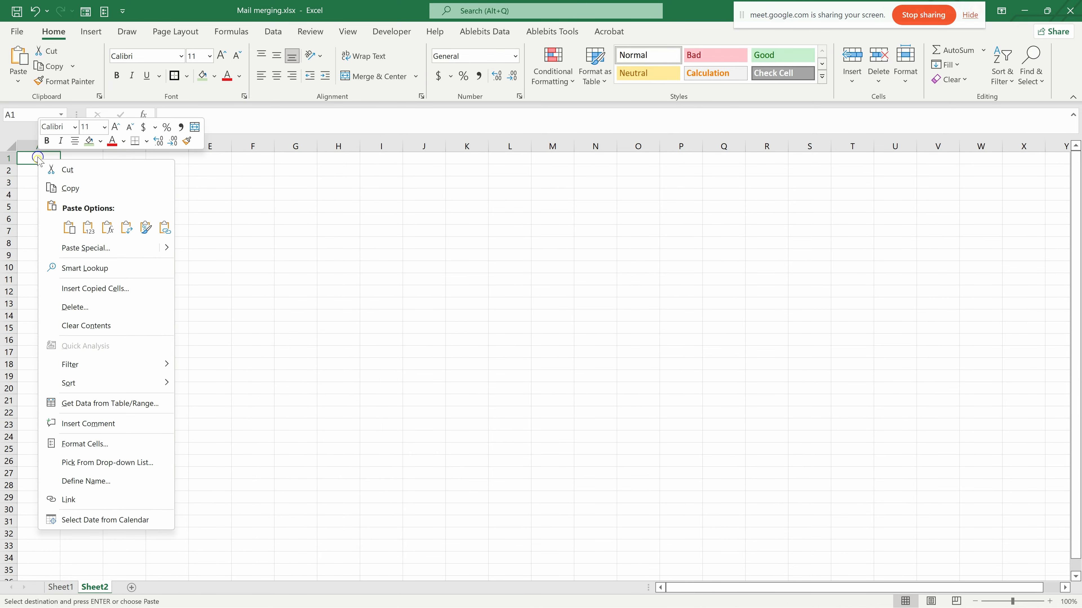
pyautogui.click(89, 227)
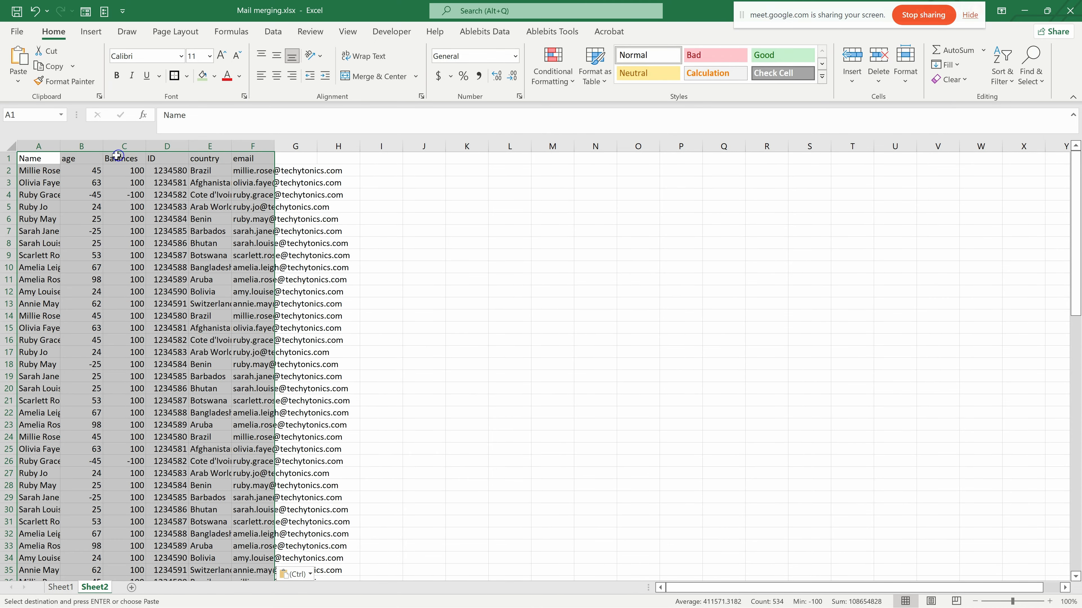
pyautogui.doubleClick(275, 146)
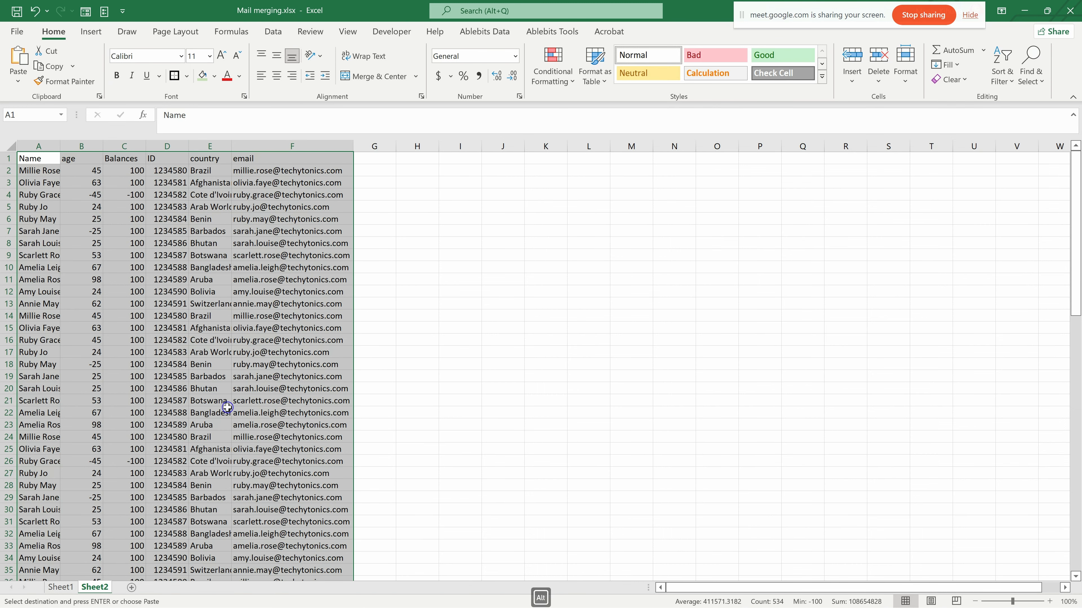
# - Copy the plain table on Sheet2 and paste it as values only over the formatted table at A1 of Sheet1
pyautogui.hotkey('ctrl', 'c')
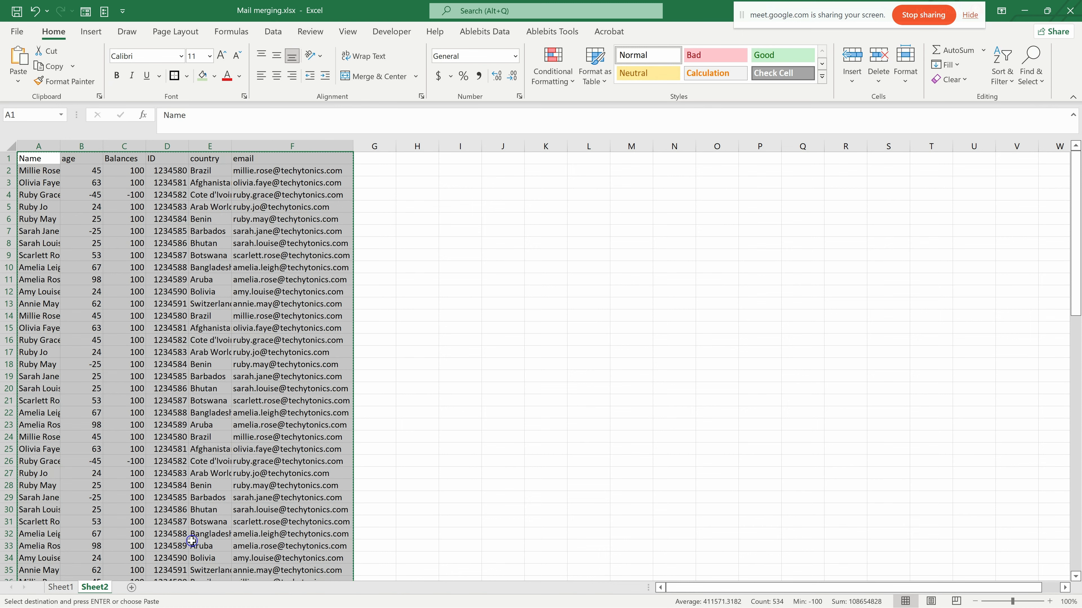
pyautogui.click(55, 588)
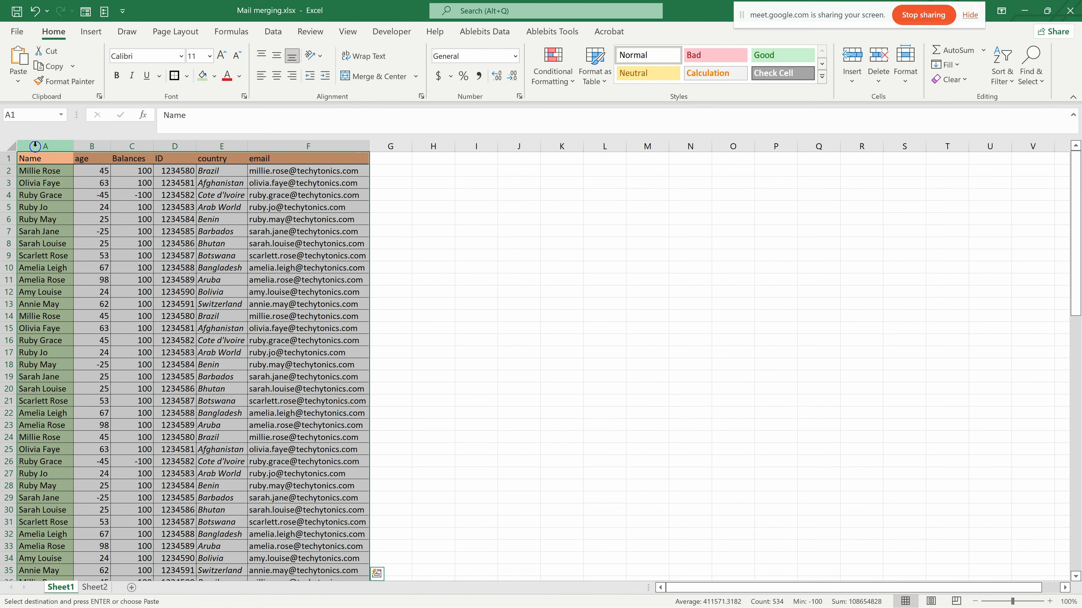
pyautogui.rightClick(36, 160)
pyautogui.click(92, 229)
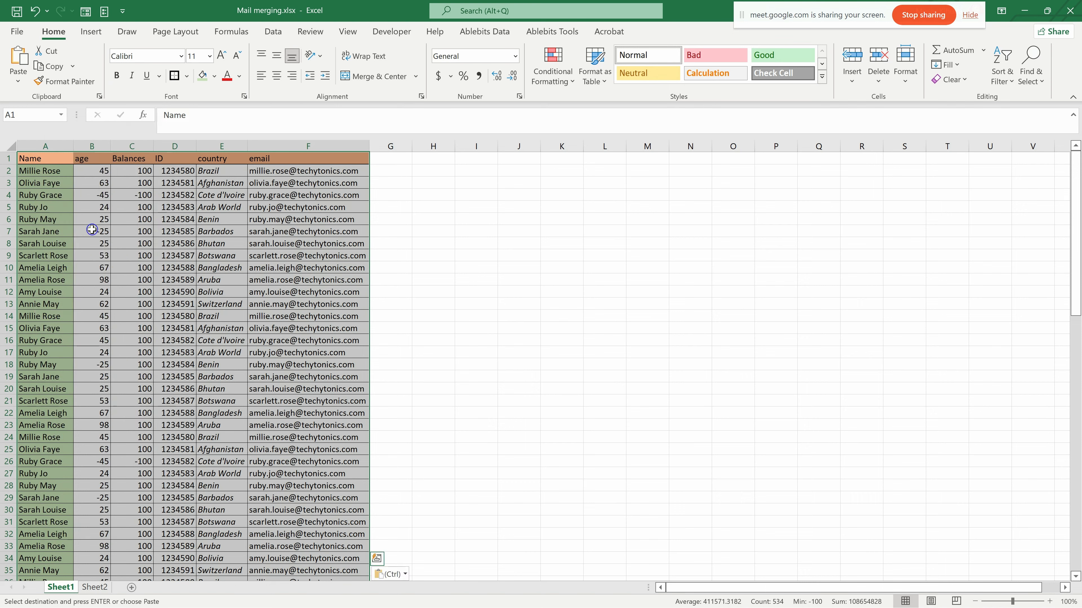
pyautogui.click(315, 242)
pyautogui.click(426, 160)
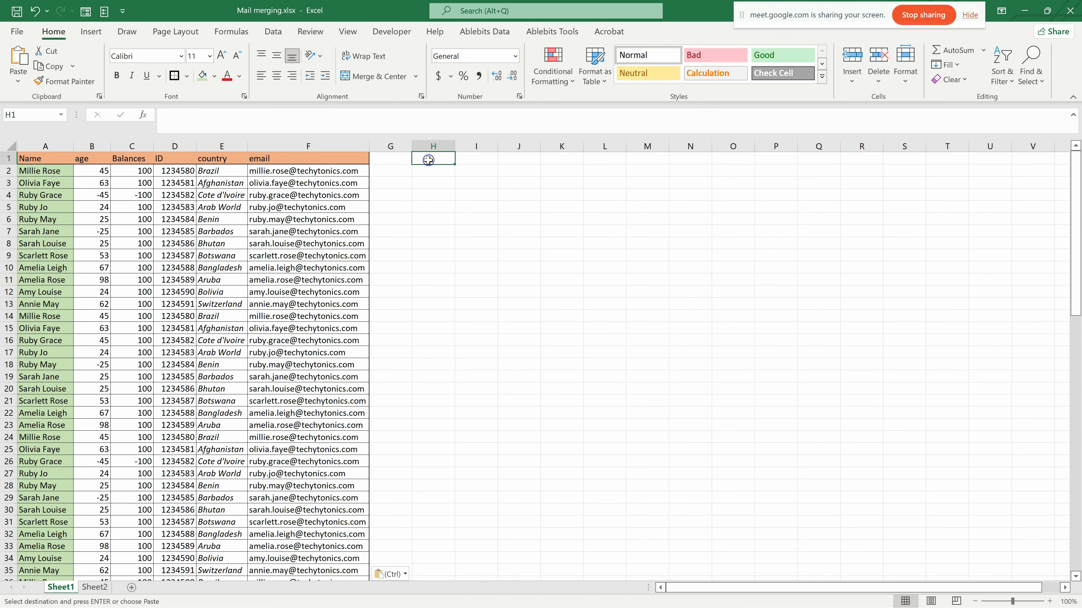
# - Paste the copied table as values only at H1 of Sheet1
pyautogui.press('ctrl')
pyautogui.rightClick(422, 159)
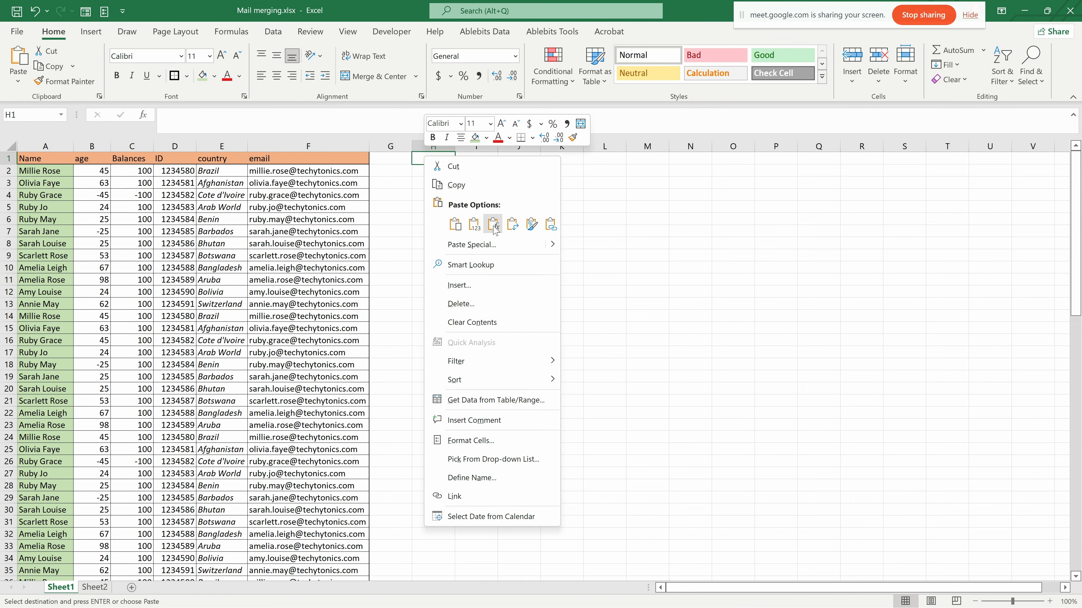
pyautogui.click(473, 225)
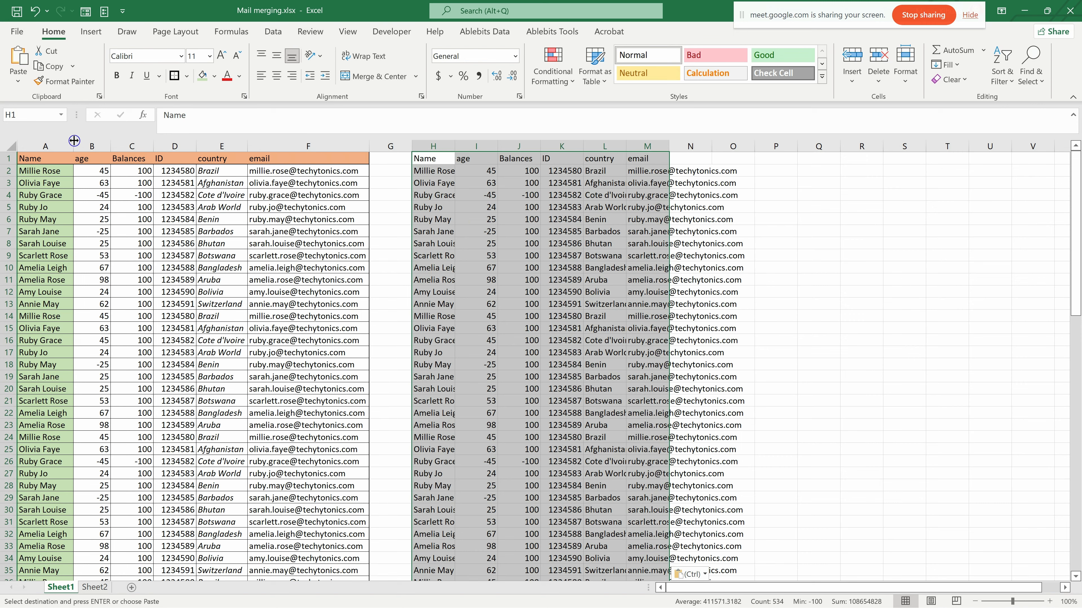
# - Delete columns A to F, which hold the formatted table
pyautogui.click(46, 144)
pyautogui.moveTo(46, 144); pyautogui.dragTo(343, 142)
pyautogui.press('ctrl')
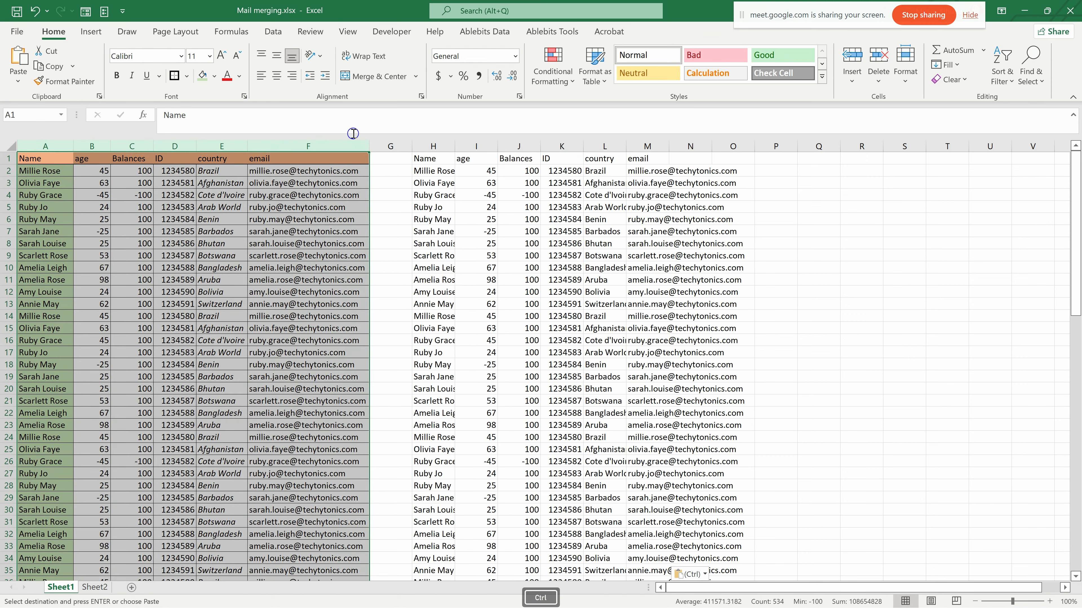
pyautogui.hotkey('ctrl', '-')
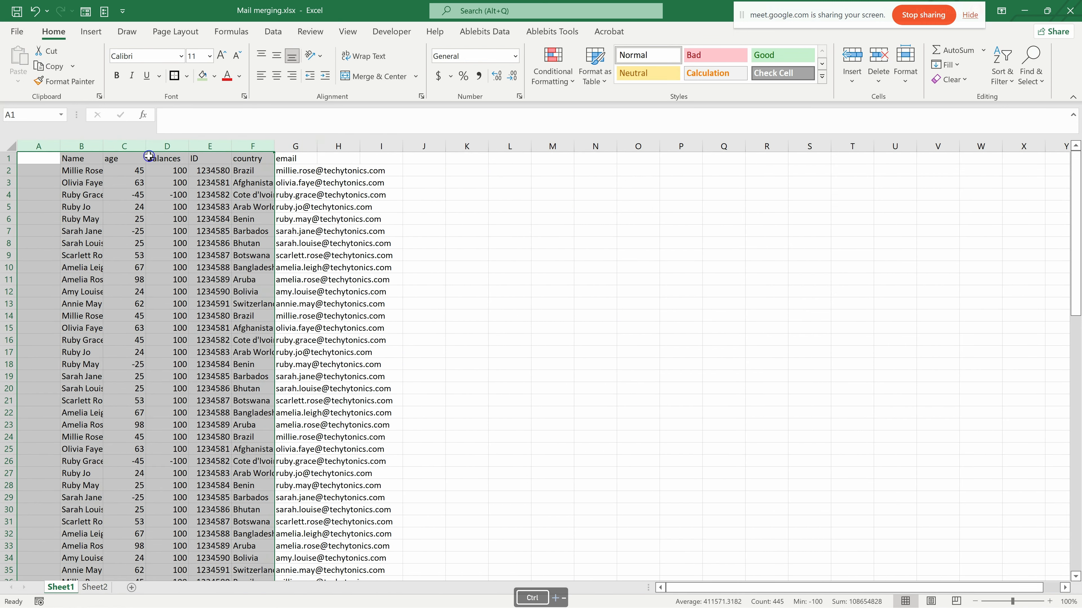
# - Delete the empty column A in front of the plain table and autofit the email column
pyautogui.click(37, 142)
pyautogui.press('ctrl')
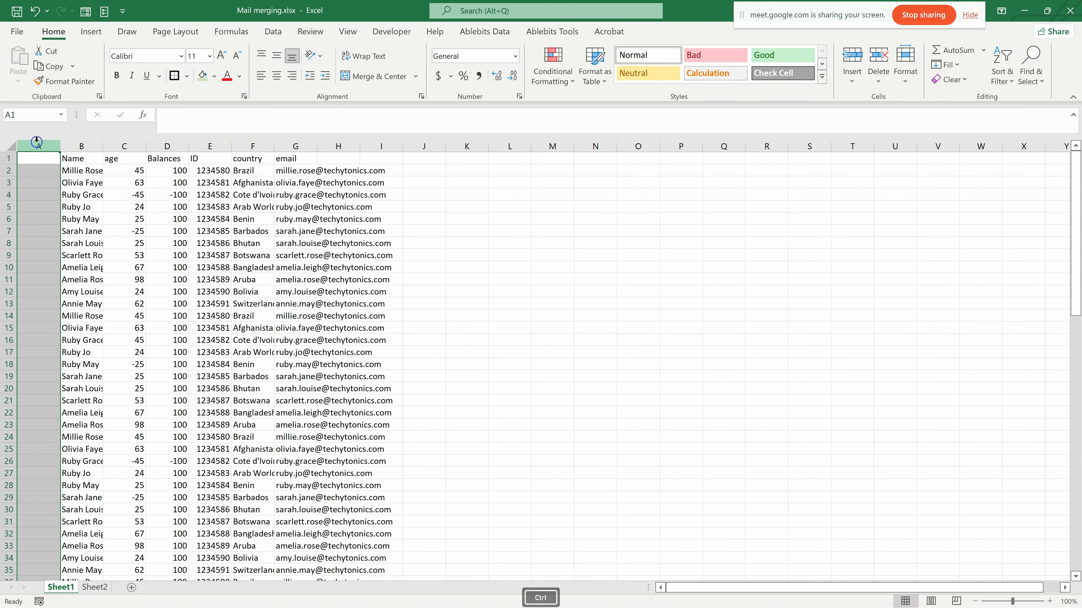
pyautogui.hotkey('ctrl', '-')
pyautogui.click(219, 280)
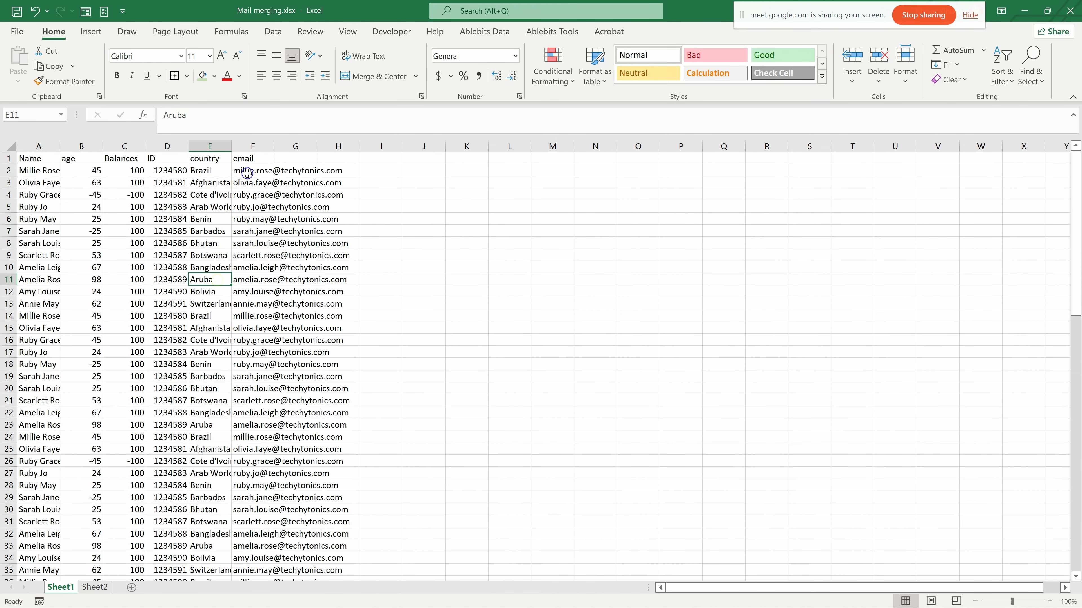
pyautogui.doubleClick(274, 145)
pyautogui.click(458, 218)
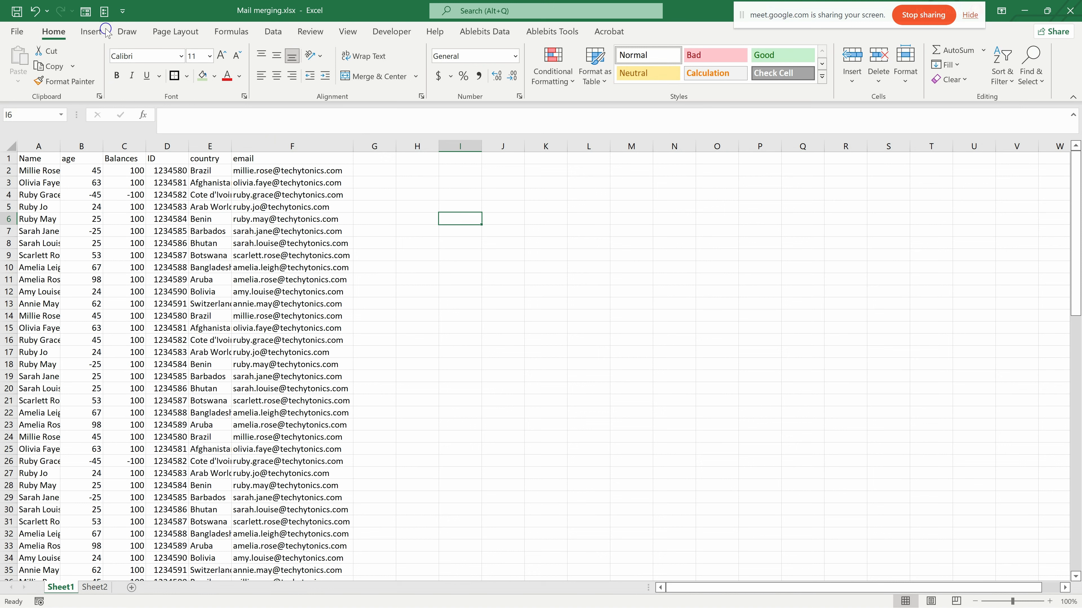
# - Set up a new macro recording and name the macro FORMAT
pyautogui.click(392, 32)
pyautogui.click(45, 55)
pyautogui.click(99, 67)
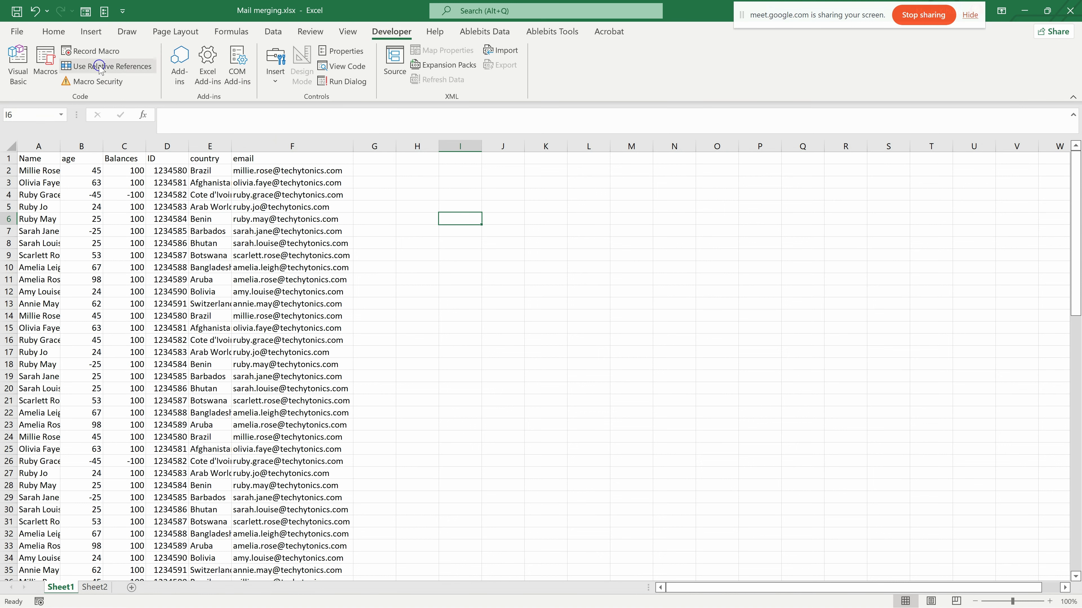
pyautogui.click(38, 602)
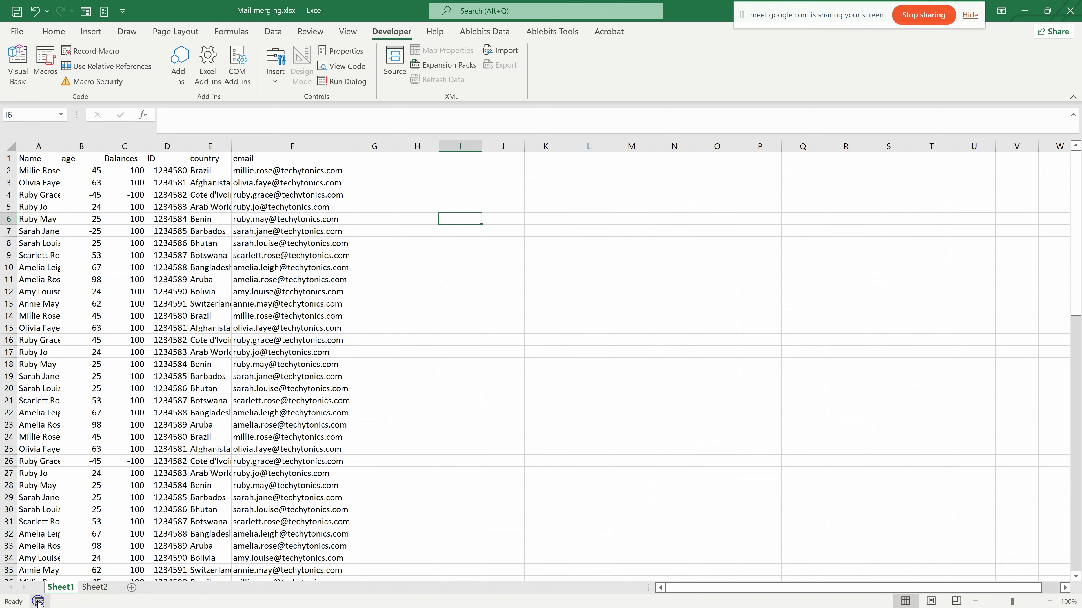
pyautogui.click(84, 49)
pyautogui.click(79, 55)
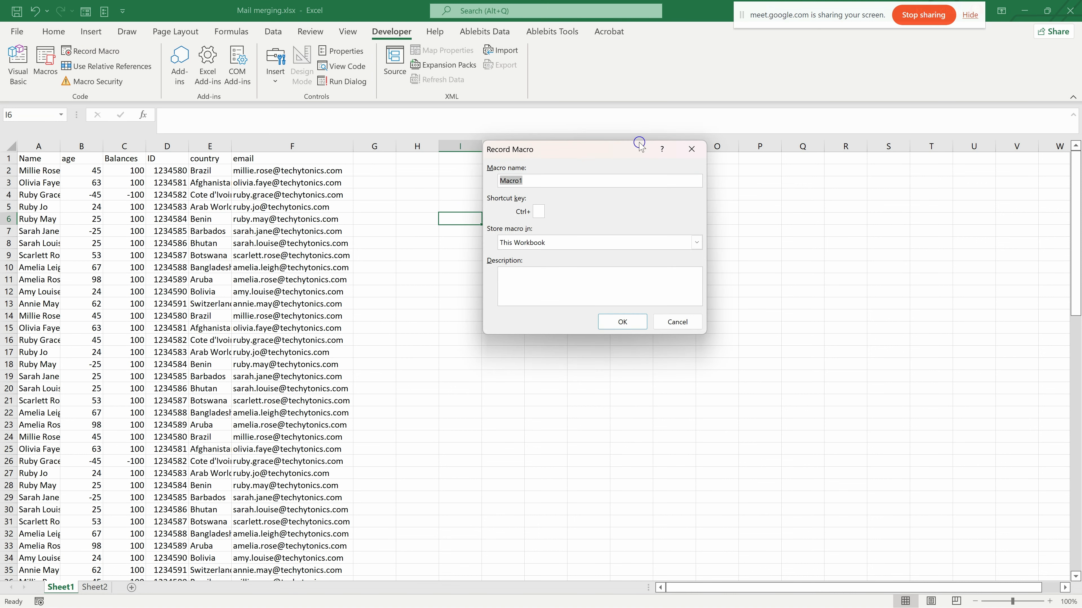
pyautogui.moveTo(605, 147); pyautogui.dragTo(490, 178)
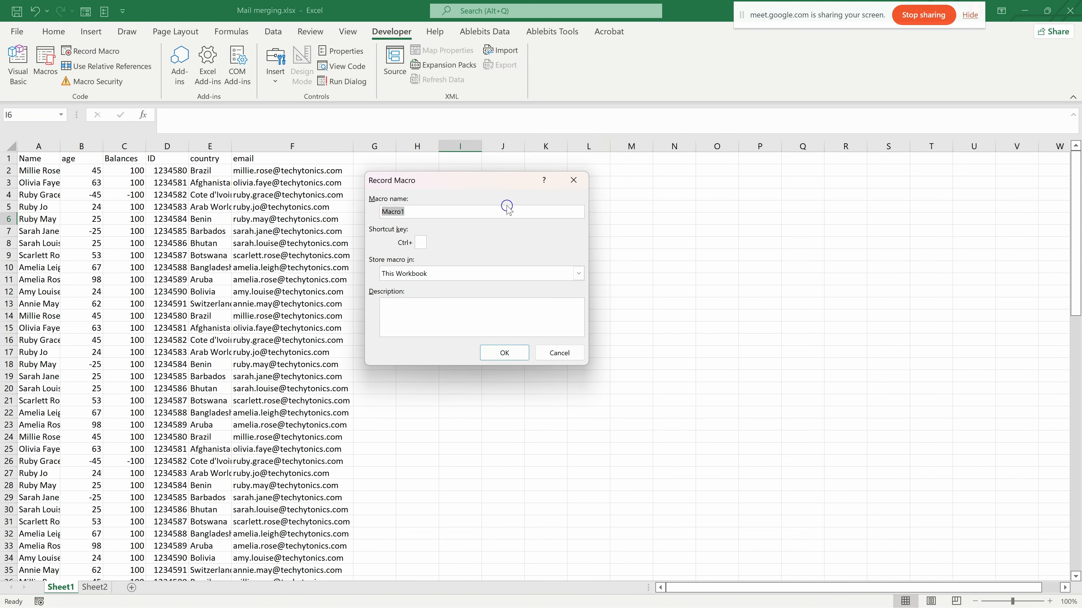
pyautogui.write('fORMAT')
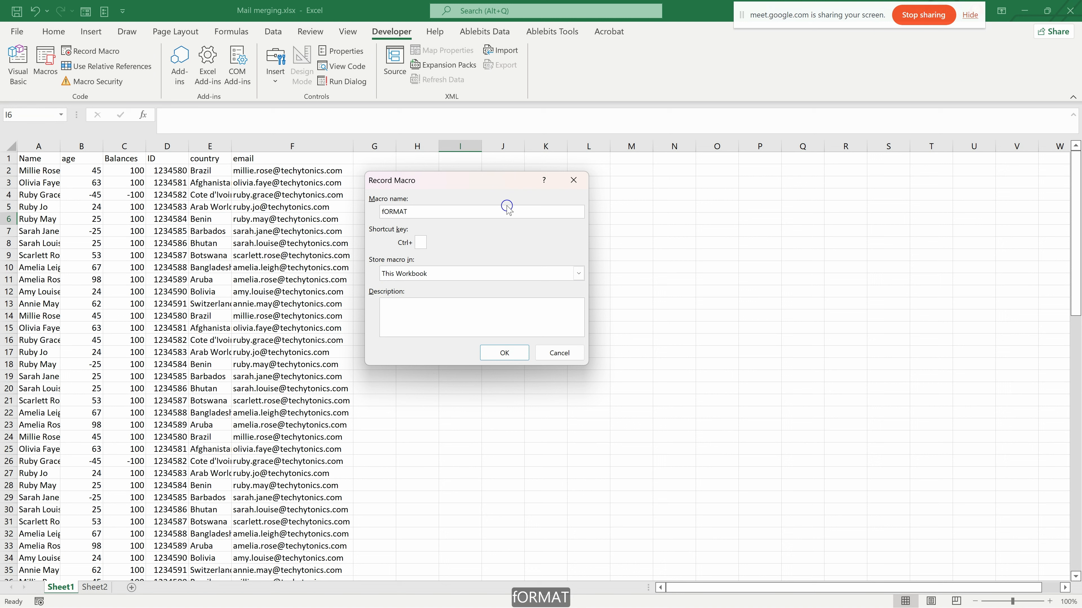
pyautogui.press('Left')
pyautogui.press('Left')
pyautogui.press('Left')
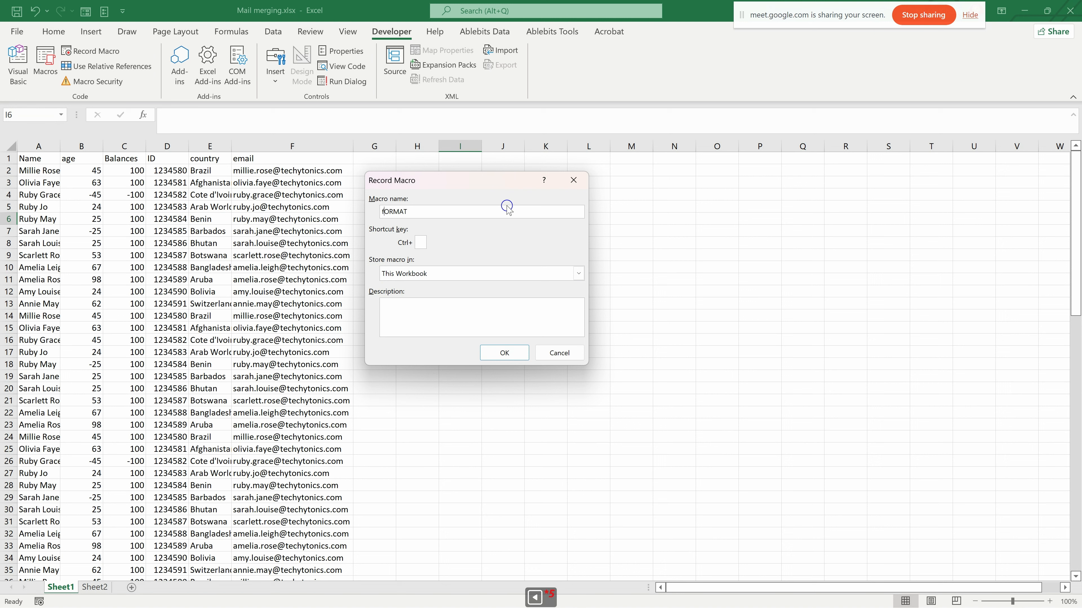
pyautogui.press('BackSpace')
pyautogui.write('F')
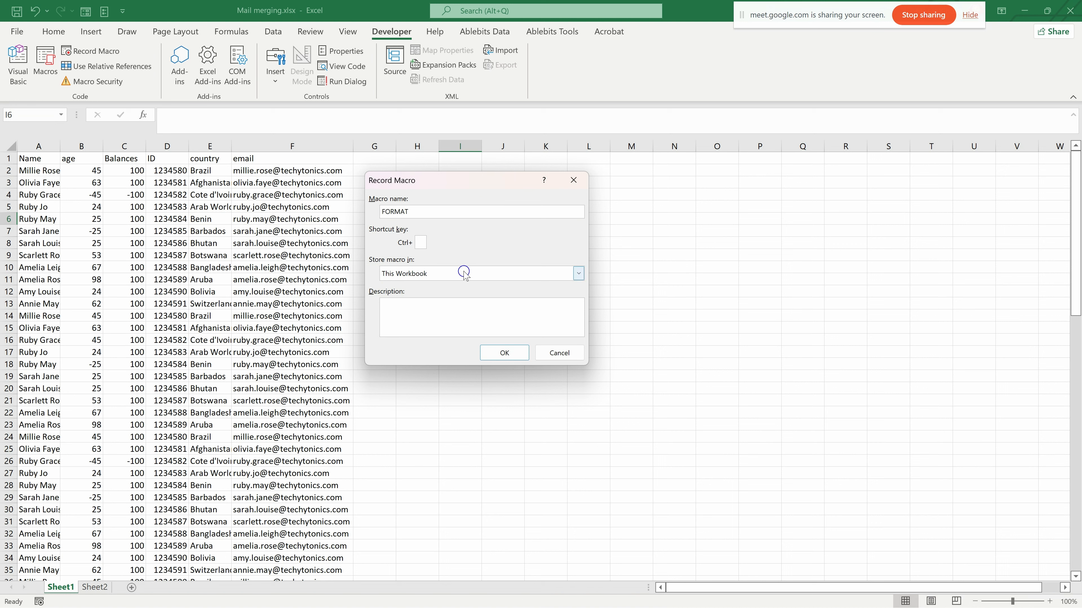
# - Choose This Workbook as the storage location for the macro
pyautogui.click(576, 275)
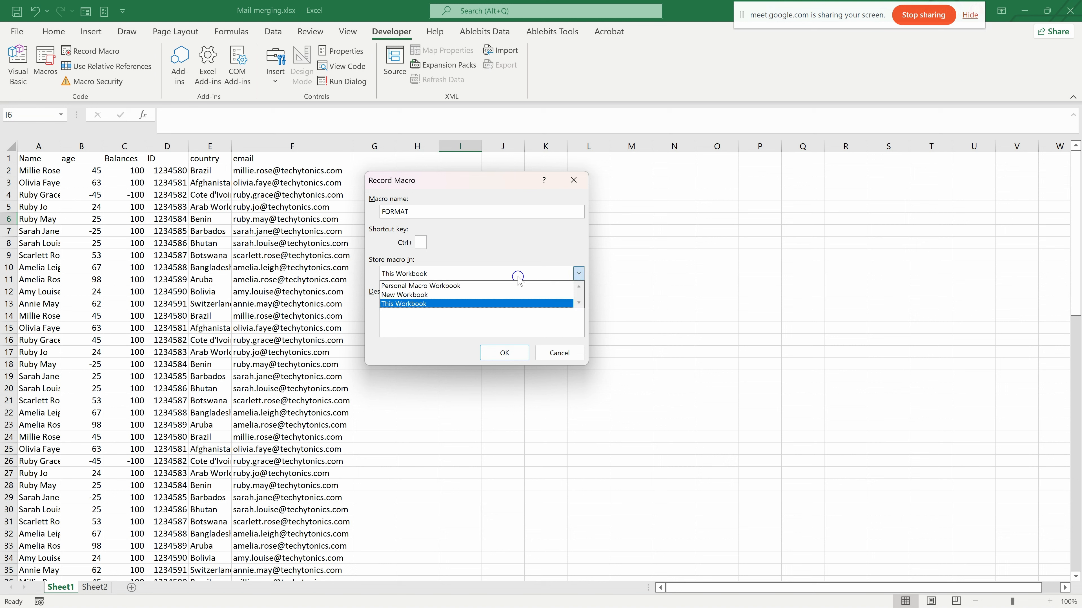
pyautogui.click(536, 254)
pyautogui.click(578, 274)
pyautogui.click(417, 339)
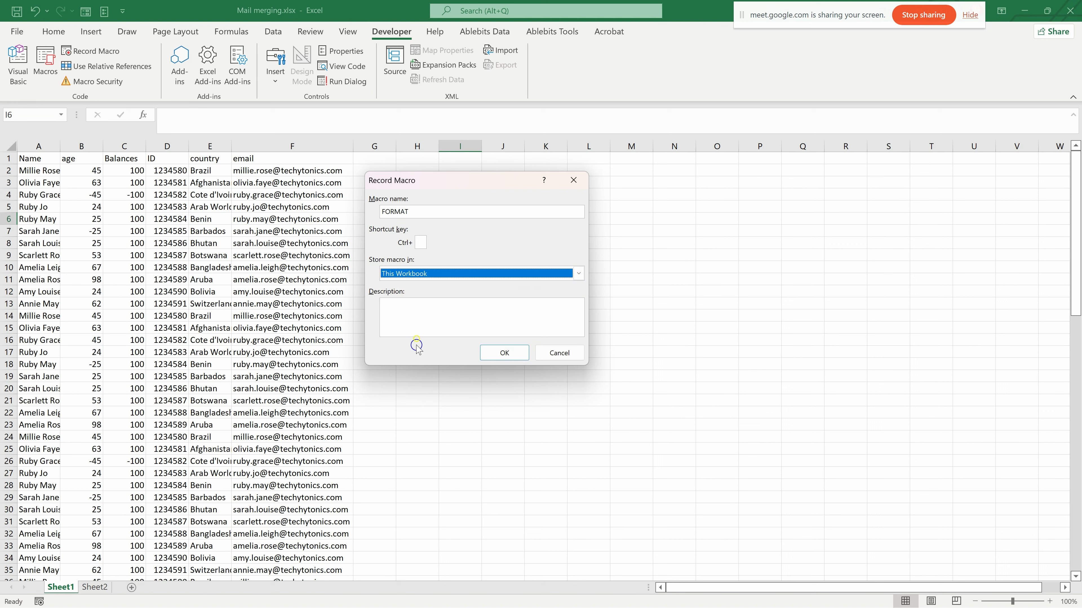
# - Enter the macro description "FORMATING THE DATA FROM DB" and start recording
pyautogui.click(407, 308)
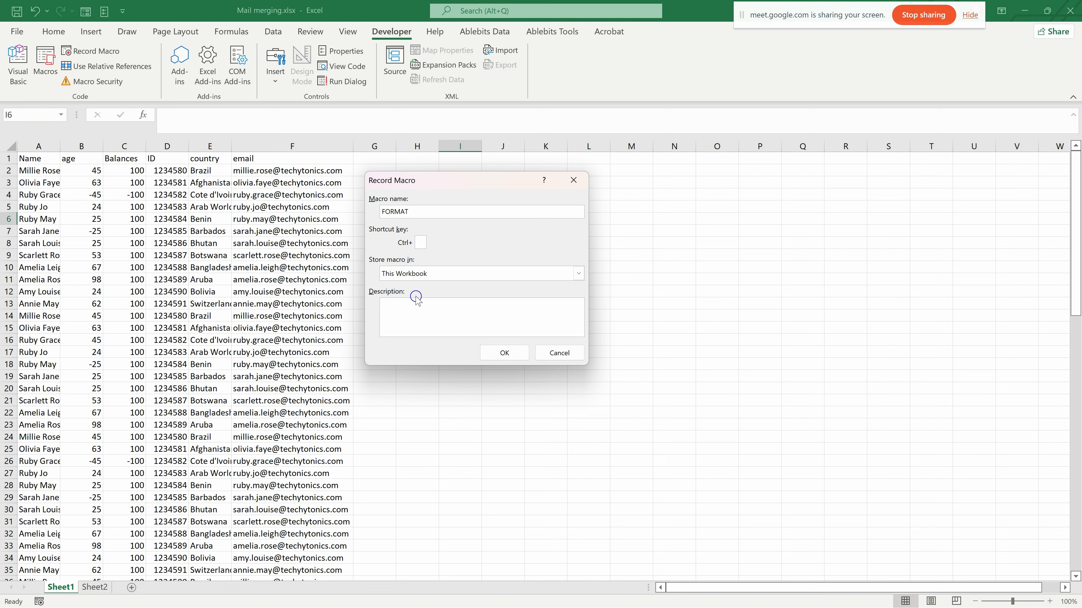
pyautogui.write('FORMATING ')
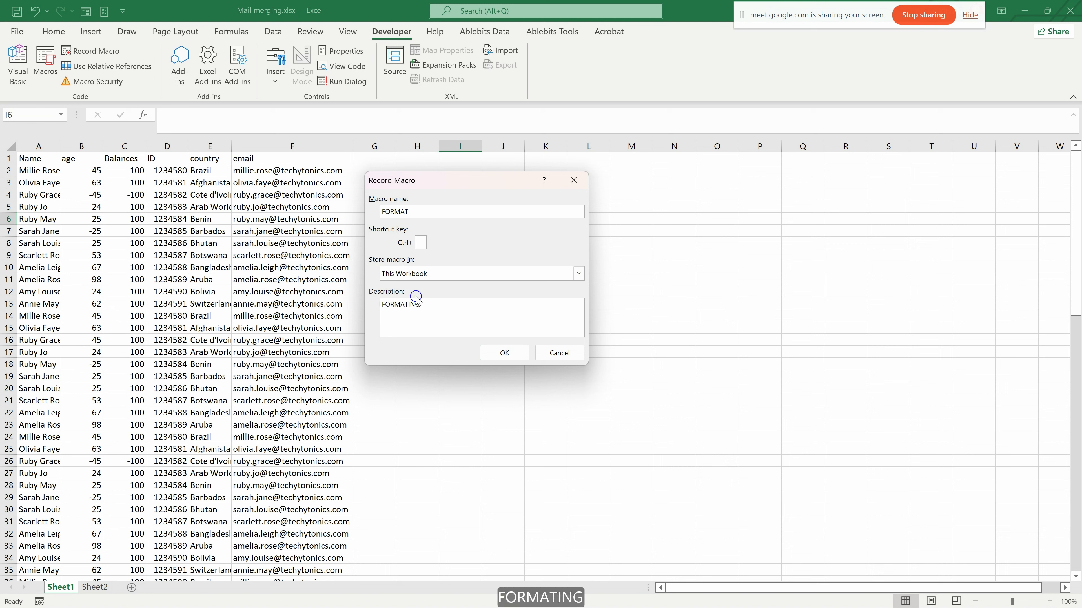
pyautogui.write('THE DATA ')
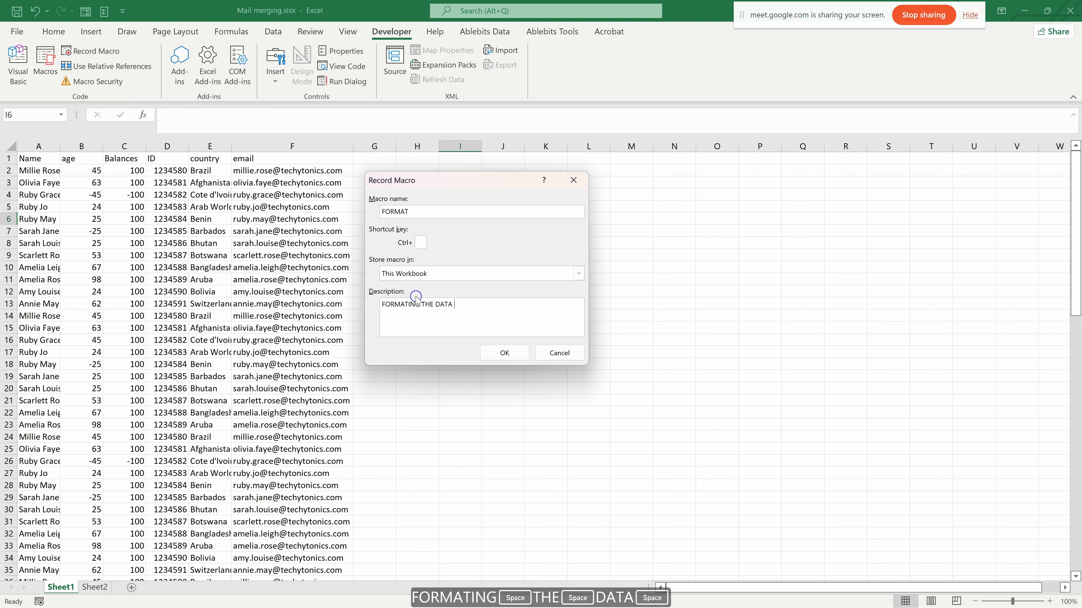
pyautogui.write('FROM ')
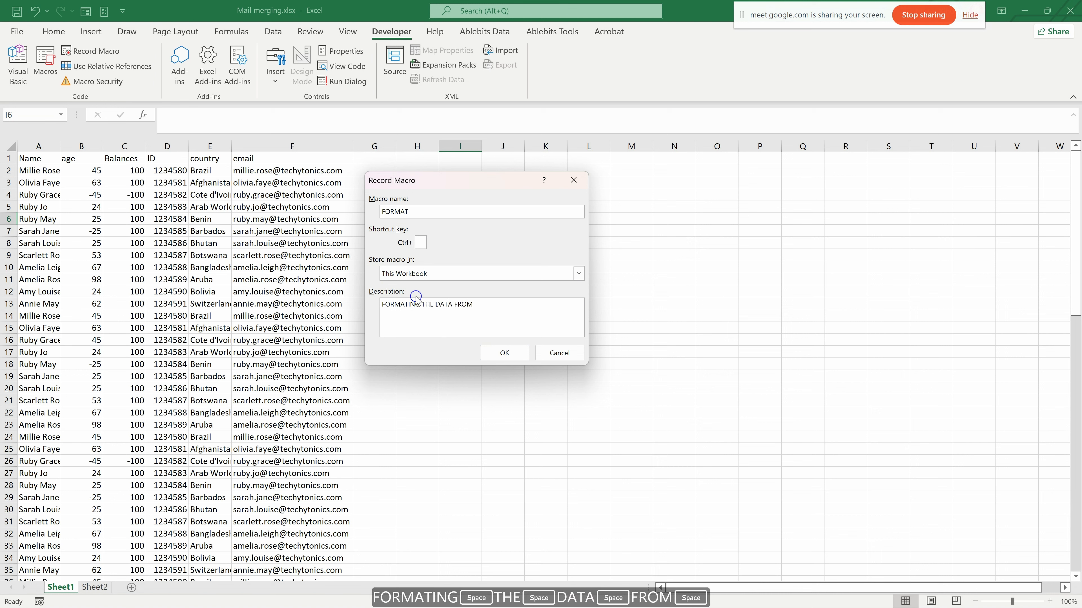
pyautogui.write('DATA')
pyautogui.press('BackSpace')
pyautogui.press('BackSpace')
pyautogui.press('BackSpace')
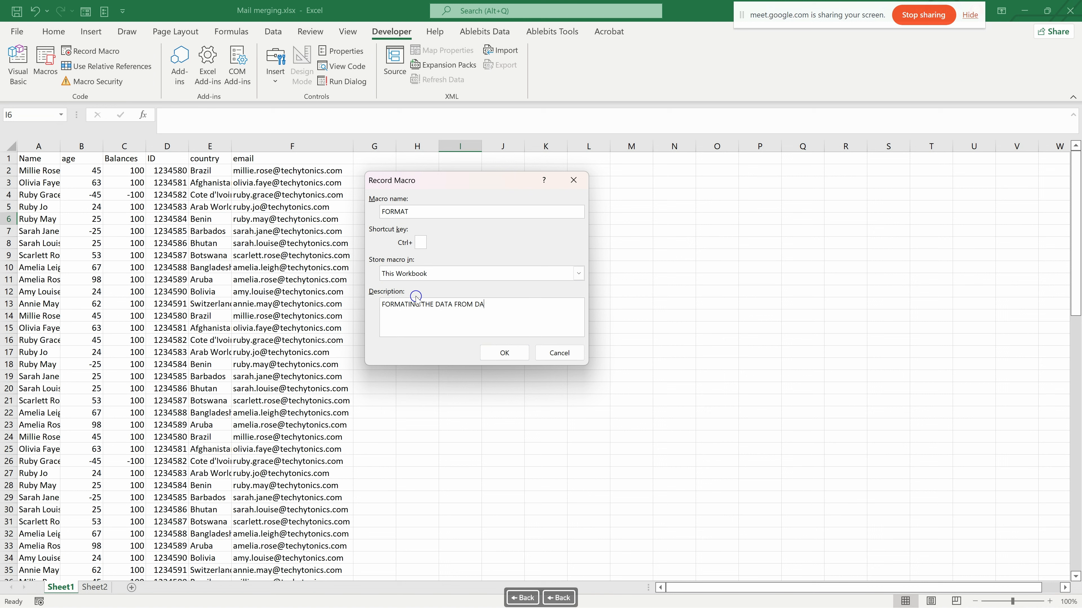
pyautogui.write('B')
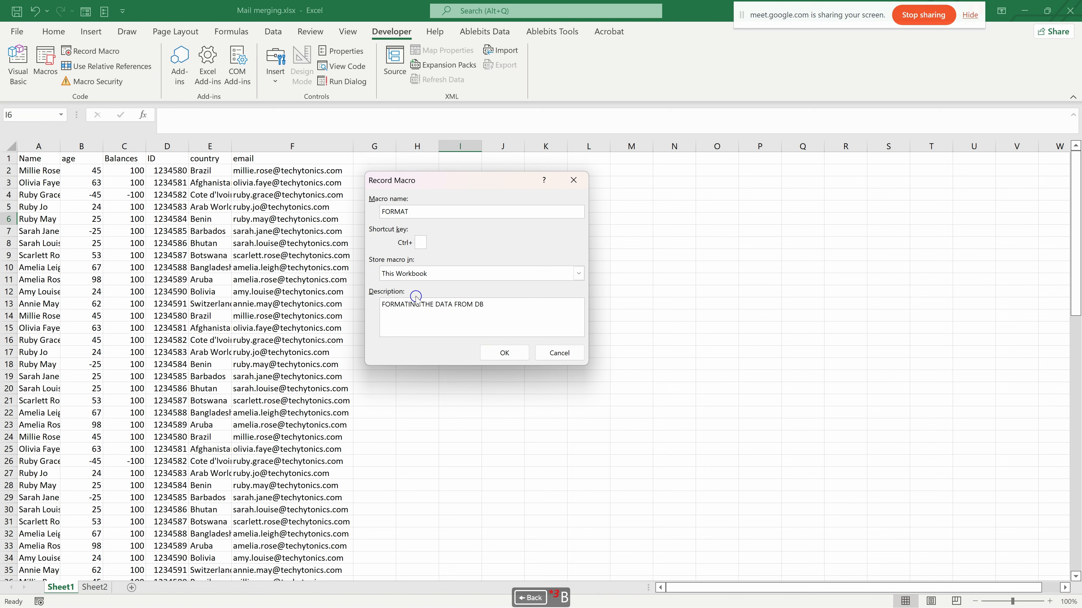
pyautogui.click(521, 352)
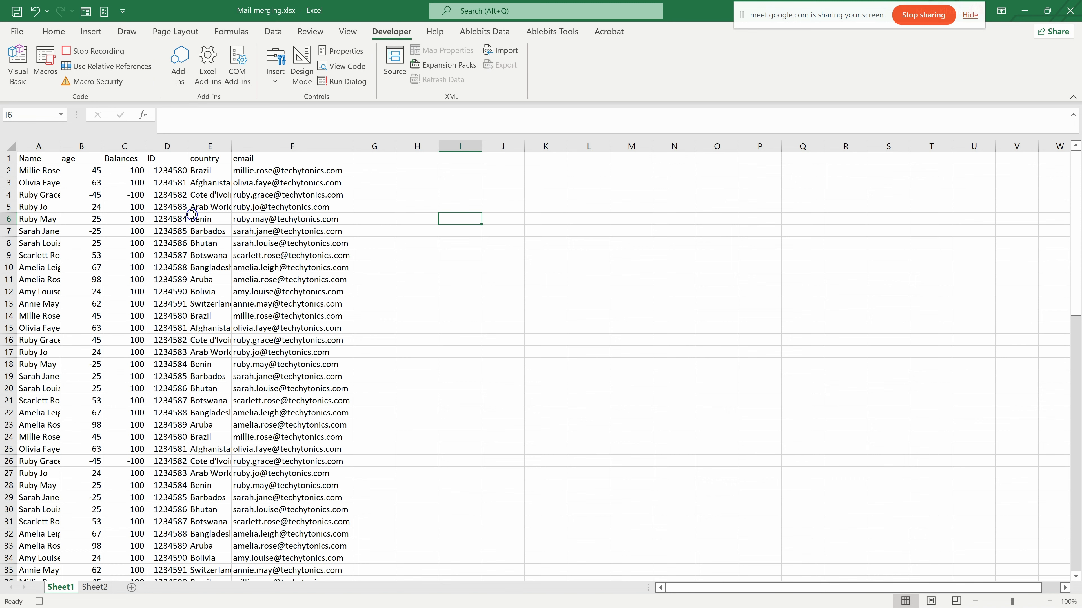
# - Fill the header row A1 to F1 with light green
pyautogui.scroll(-4, 101, 238)
pyautogui.scroll(4, 101, 266)
pyautogui.moveTo(38, 160); pyautogui.dragTo(273, 161)
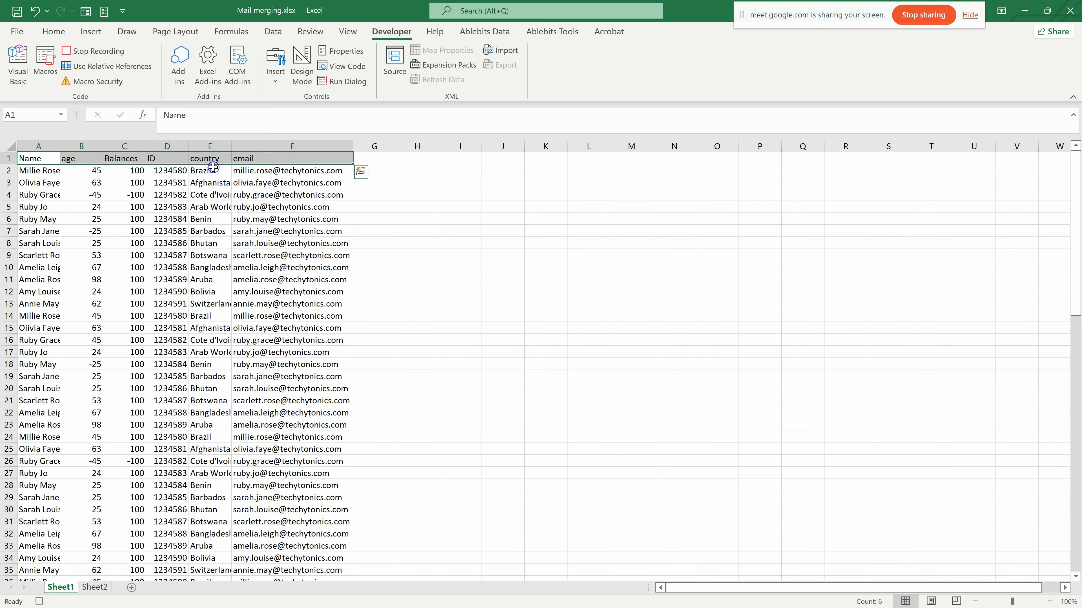
pyautogui.click(54, 31)
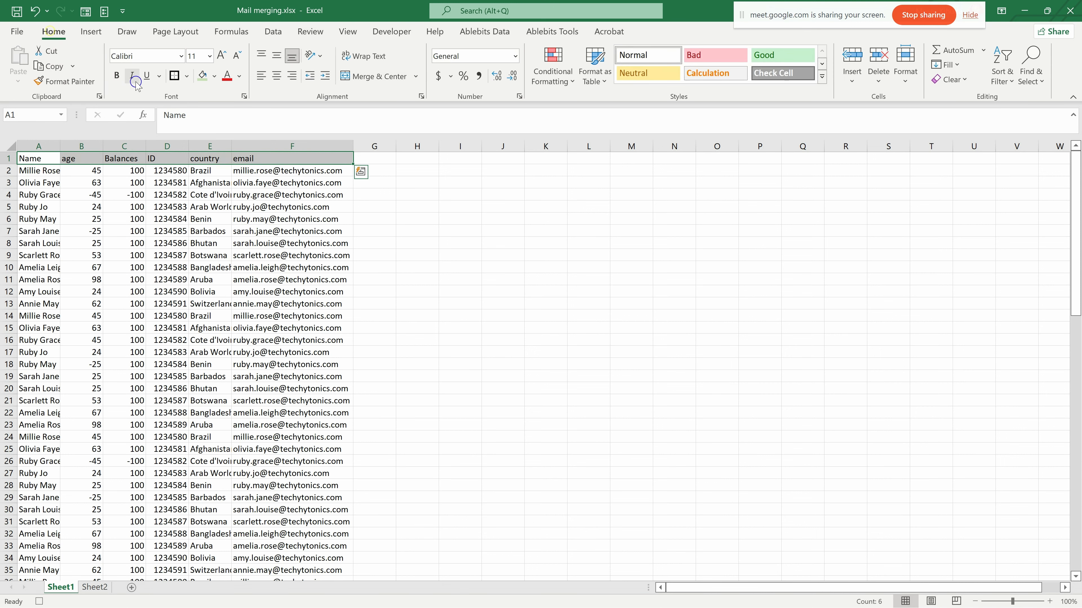
pyautogui.click(207, 77)
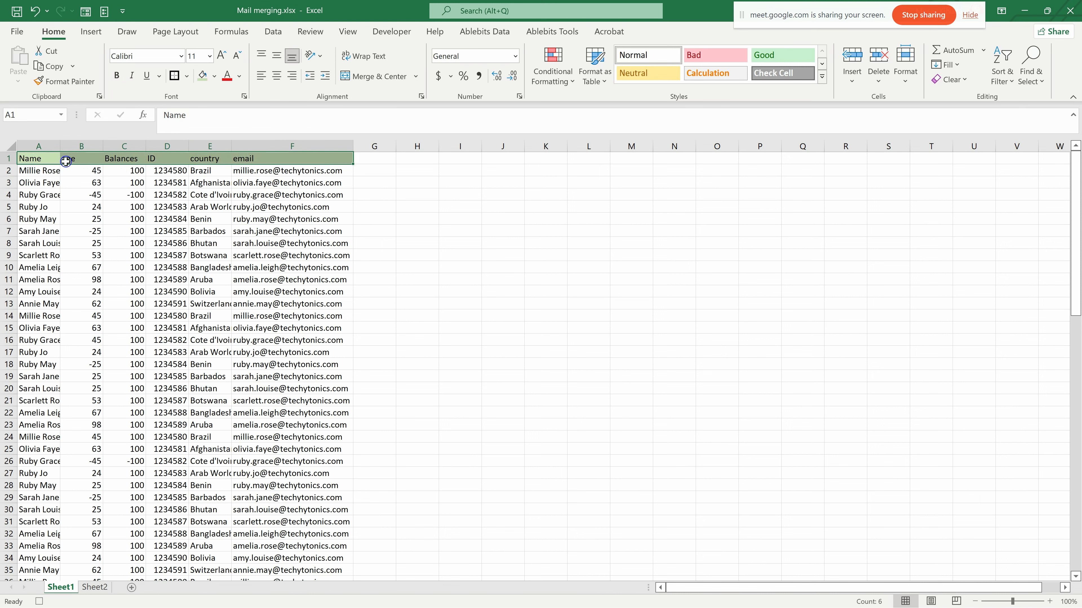
# - Apply all borders and thick outside borders to the header row A1 to F1
pyautogui.click(188, 76)
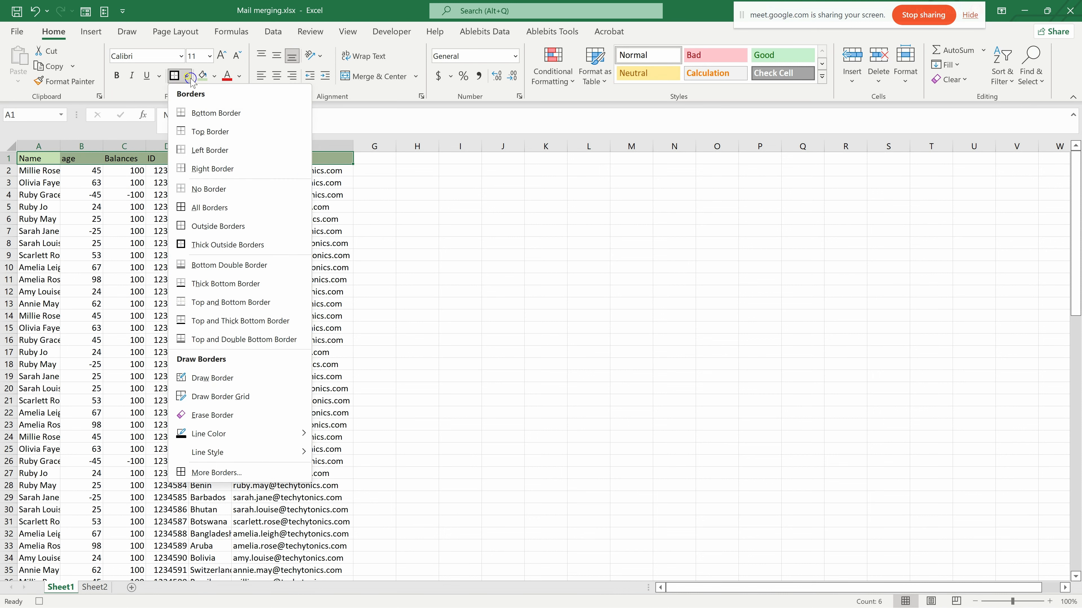
pyautogui.click(210, 208)
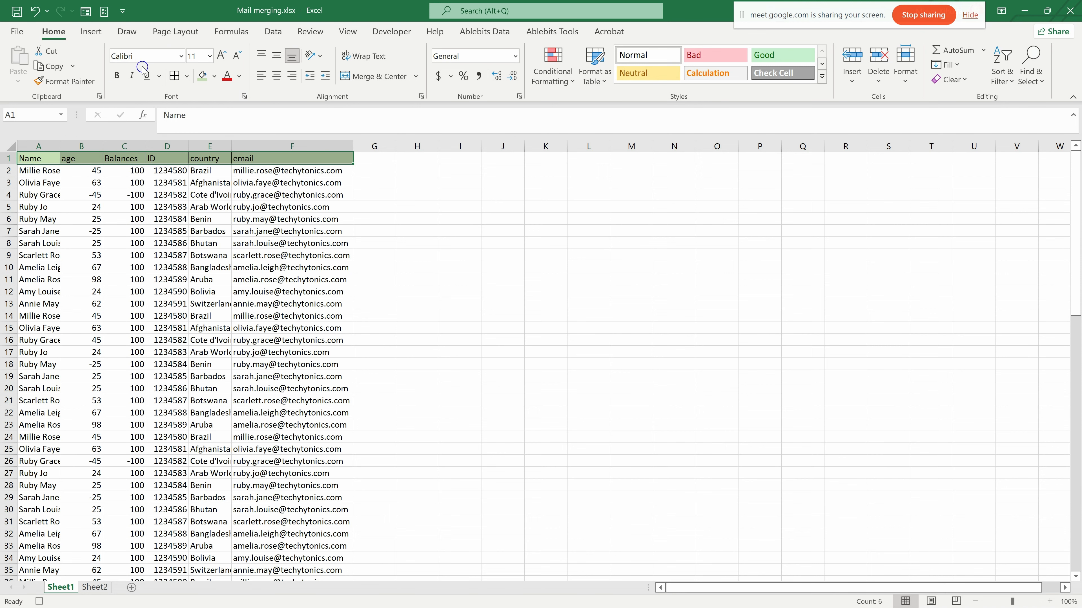
pyautogui.click(186, 75)
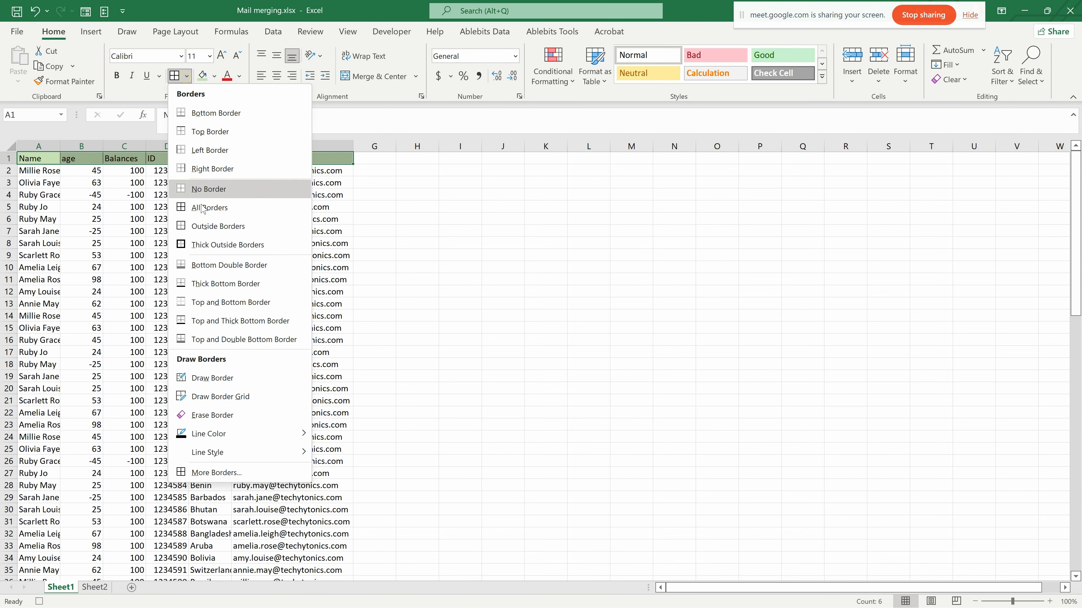
pyautogui.click(211, 244)
pyautogui.scroll(-6, 358, 192)
pyautogui.scroll(6, 357, 192)
# - Fill all the name entries from A2 to A89 with light orange
pyautogui.click(44, 174)
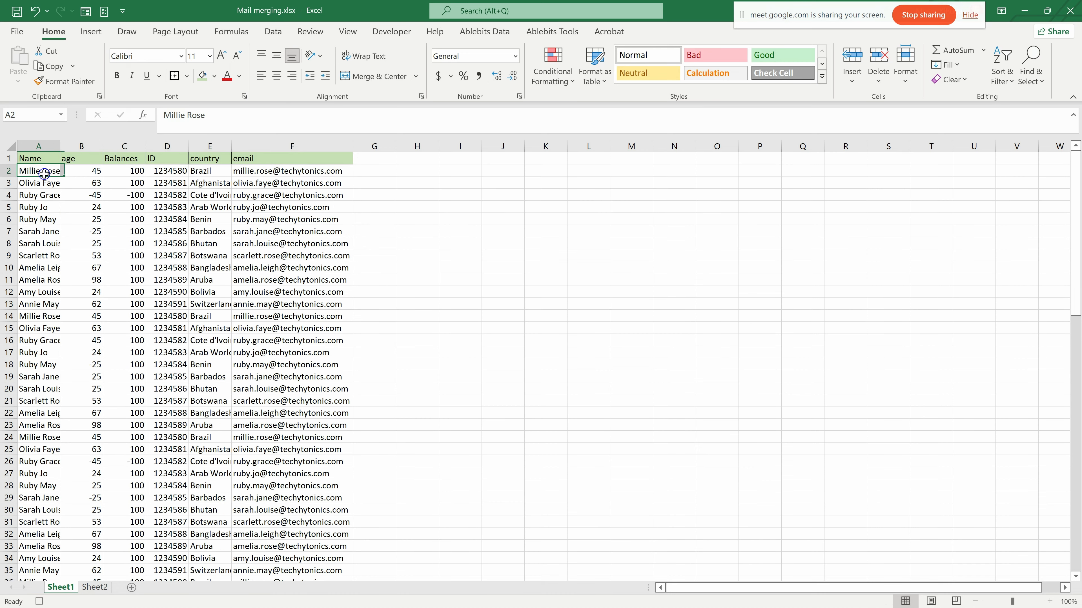
pyautogui.hotkey('ctrl', 'shift', 'Down')
pyautogui.scroll(4, 44, 173)
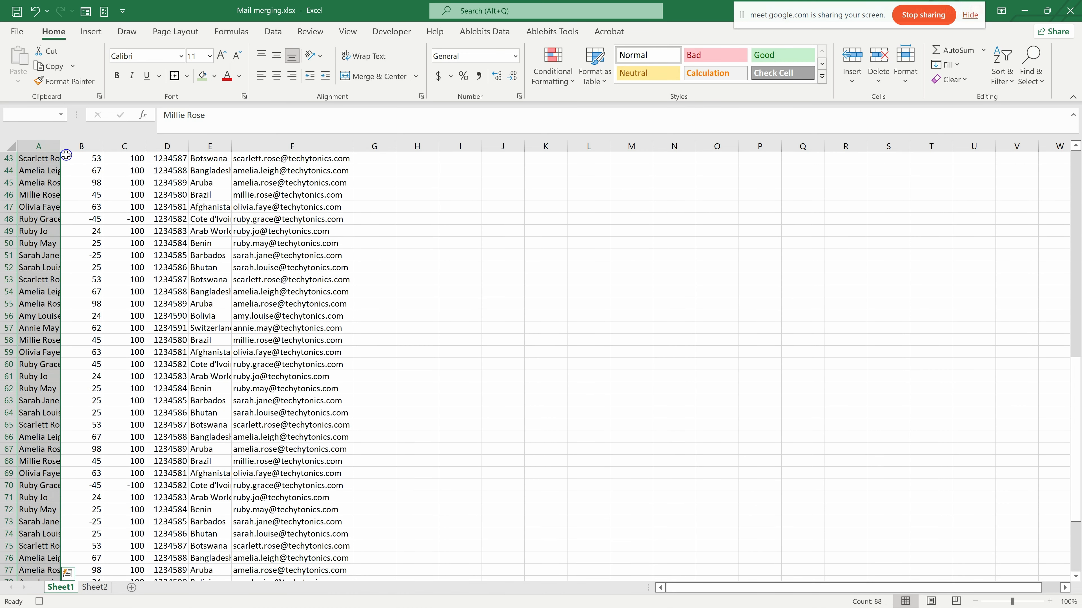
pyautogui.click(214, 76)
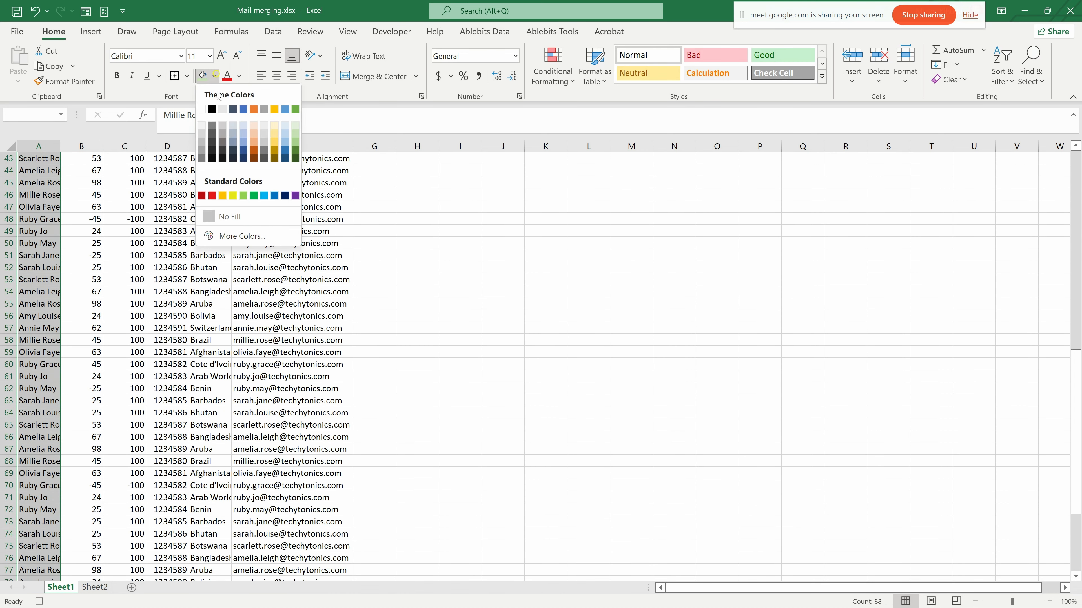
pyautogui.click(254, 139)
pyautogui.scroll(14, 123, 238)
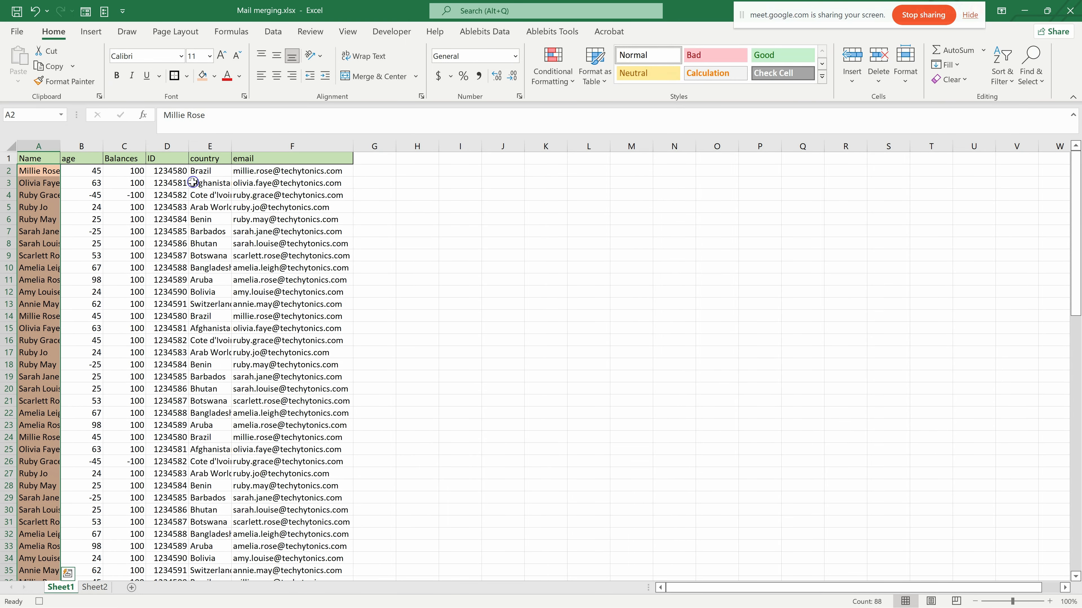
# - Set the font colour of all email entries from F2 to F89 to red
pyautogui.click(261, 171)
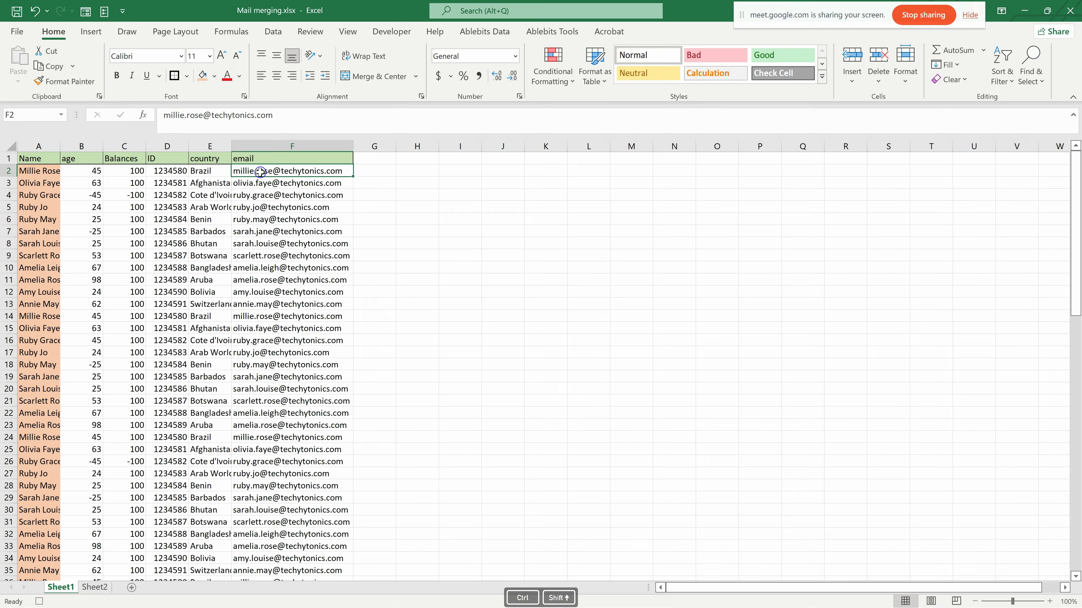
pyautogui.hotkey('ctrl', 'shift', 'Down')
pyautogui.scroll(14, 260, 172)
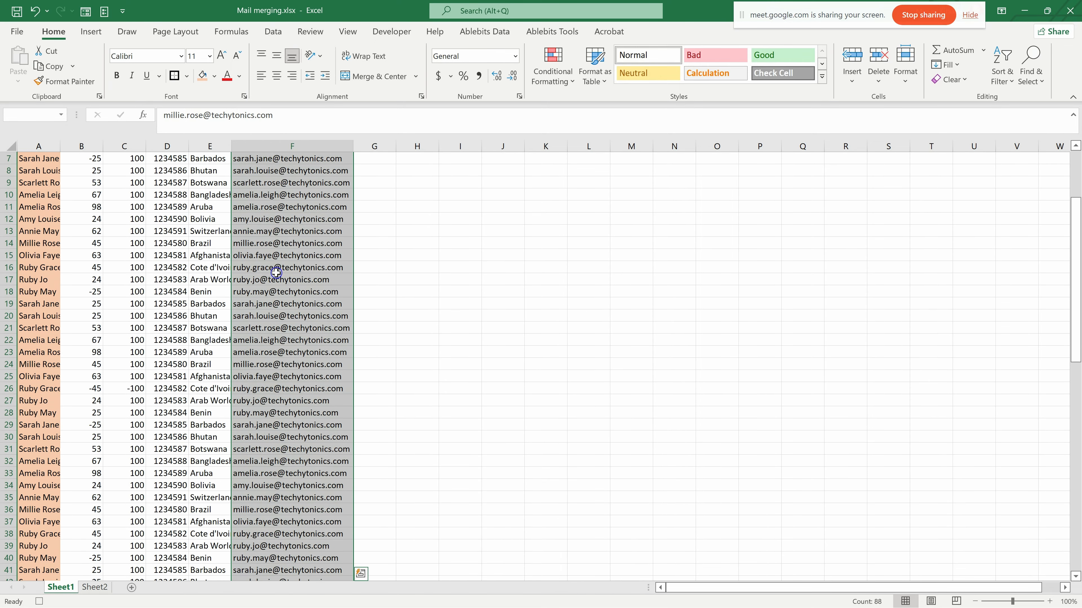
pyautogui.scroll(2, 273, 212)
pyautogui.click(239, 76)
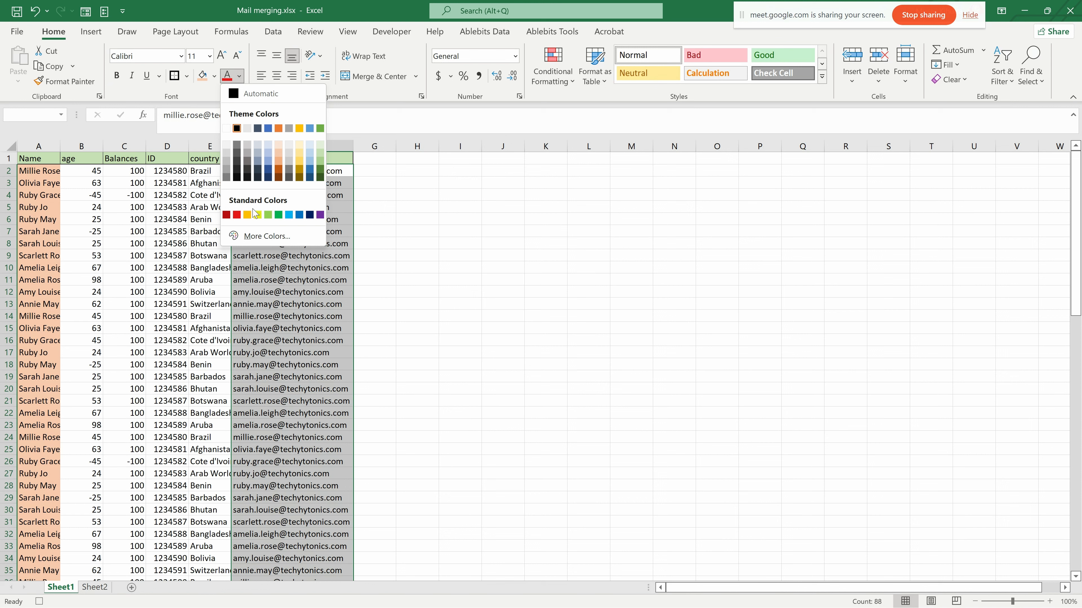
pyautogui.click(236, 215)
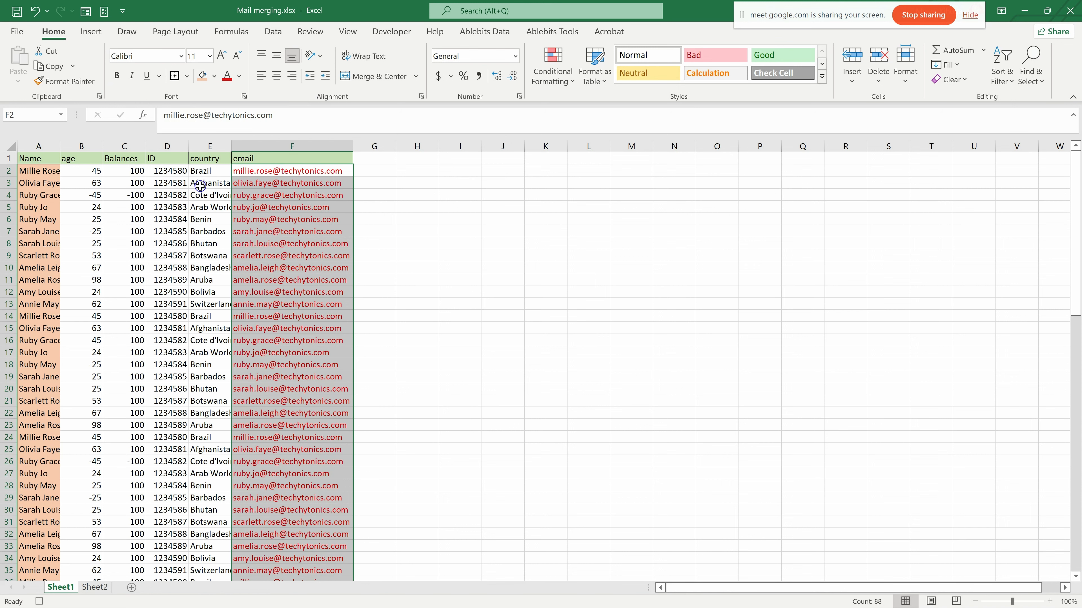
# - Make all the country entries from E2 to E89 bold and italic
pyautogui.click(197, 171)
pyautogui.hotkey('ctrl', 'shift', 'Down')
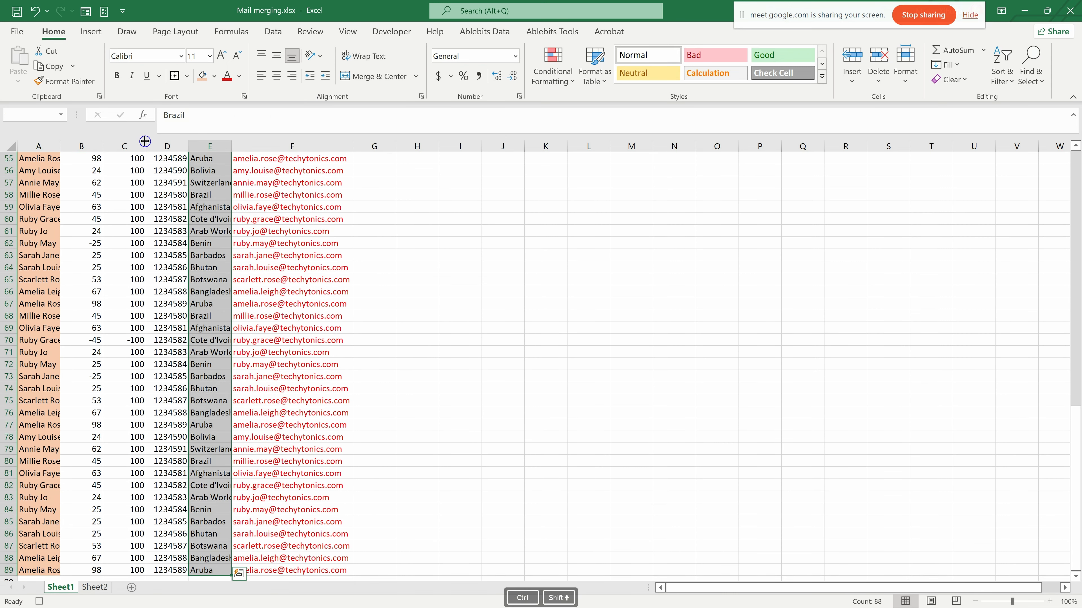
pyautogui.click(116, 75)
pyautogui.click(131, 75)
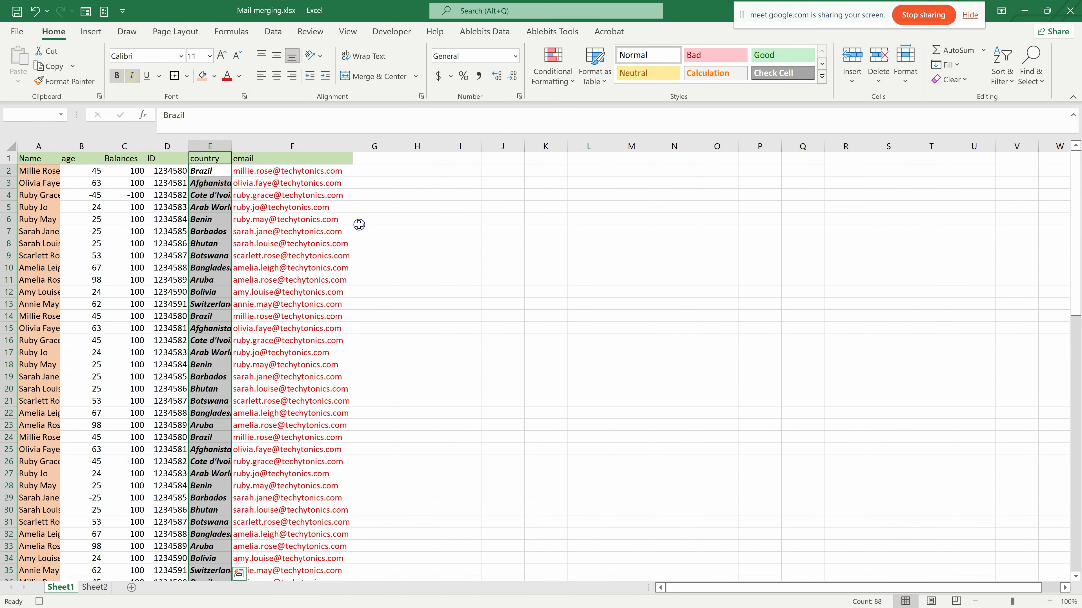
# - AutoFit the widths of columns A to E to their contents
pyautogui.doubleClick(232, 147)
pyautogui.click(231, 147)
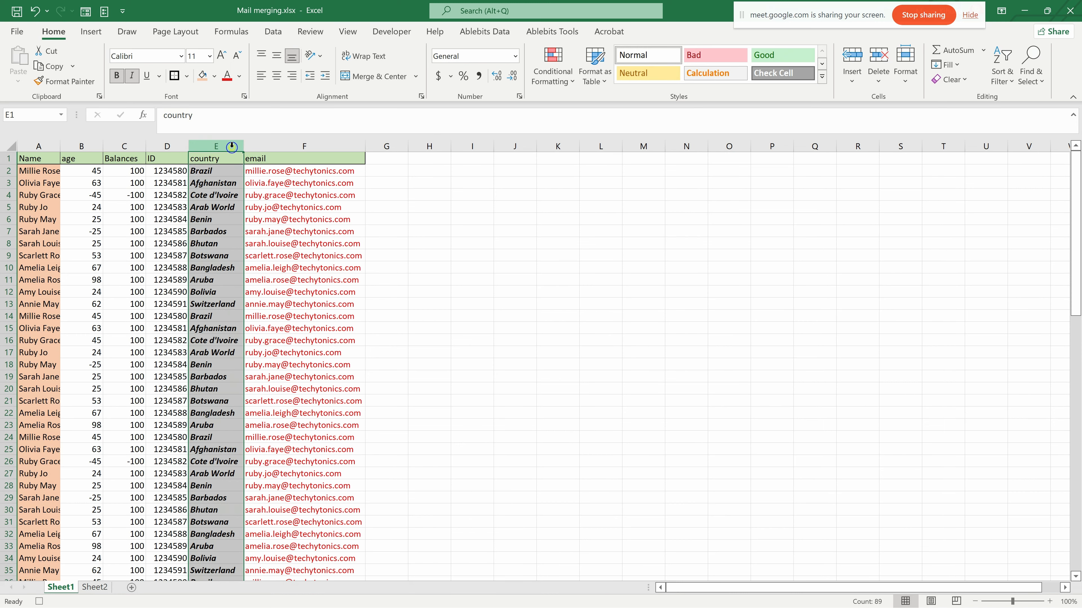
pyautogui.doubleClick(190, 146)
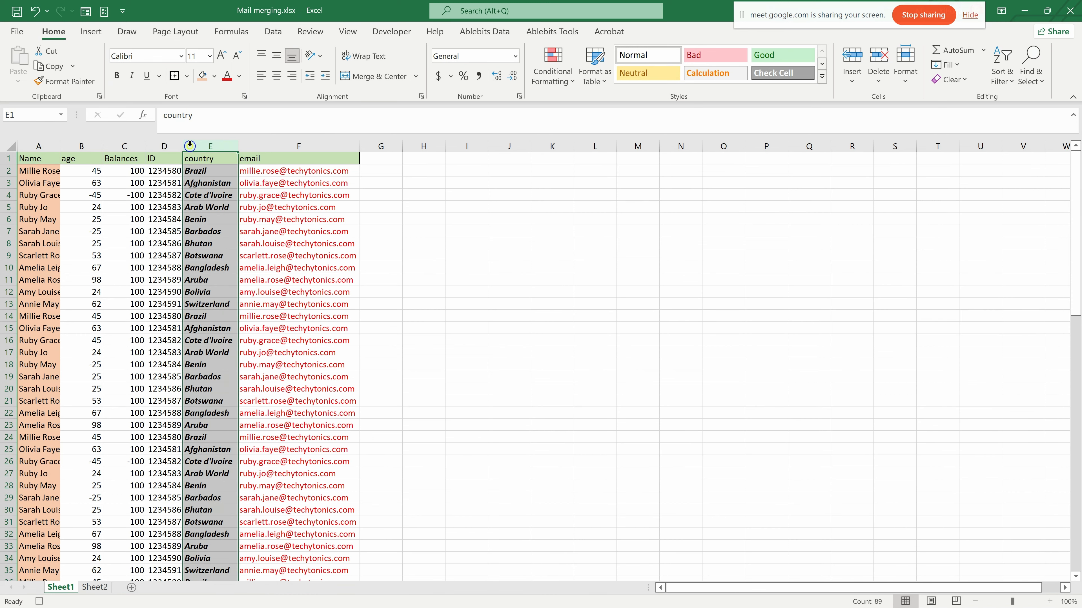
pyautogui.doubleClick(100, 148)
pyautogui.doubleClick(121, 147)
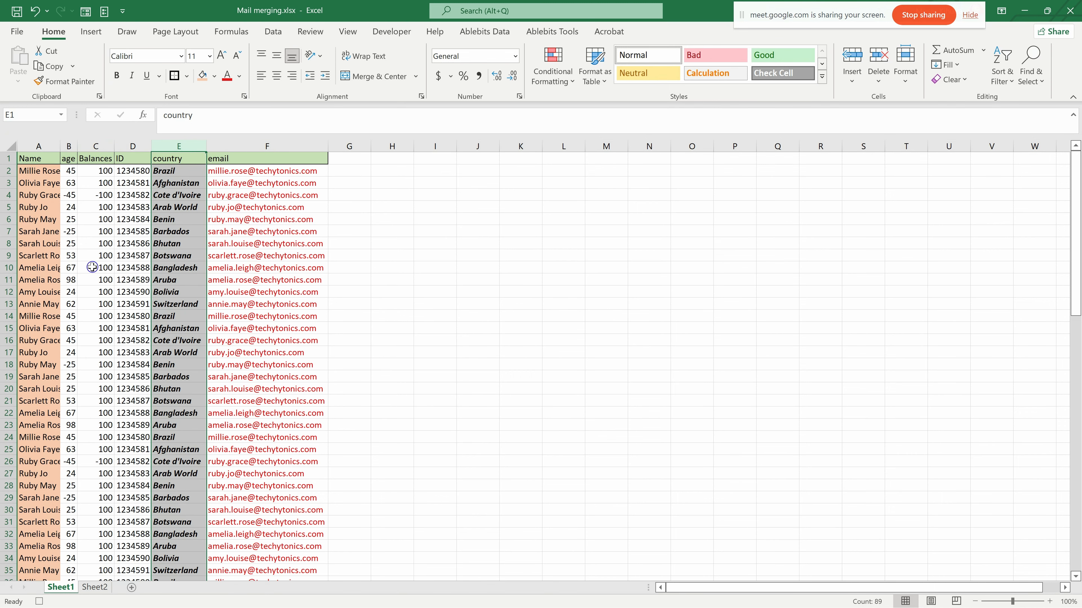
pyautogui.doubleClick(60, 146)
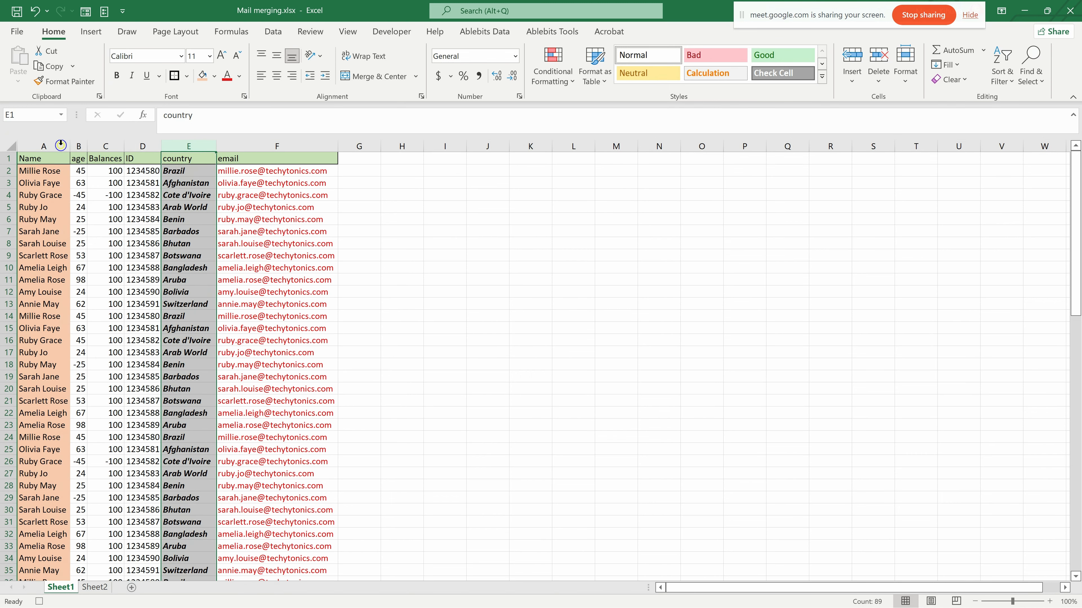
# - Stop recording the FORMAT macro
pyautogui.scroll(-8, 281, 325)
pyautogui.scroll(8, 281, 324)
pyautogui.click(387, 37)
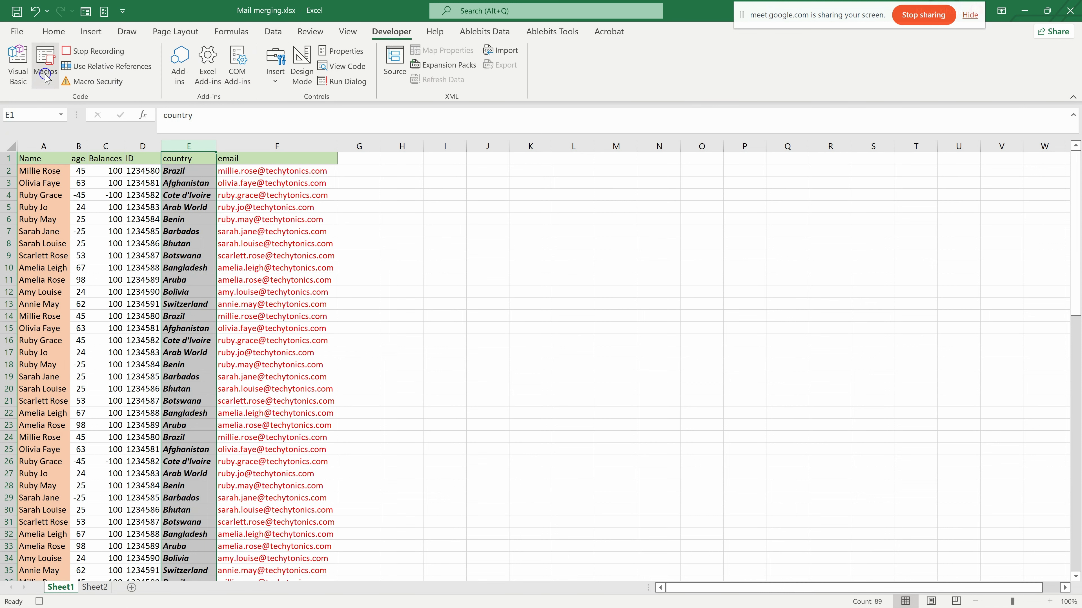
pyautogui.click(90, 51)
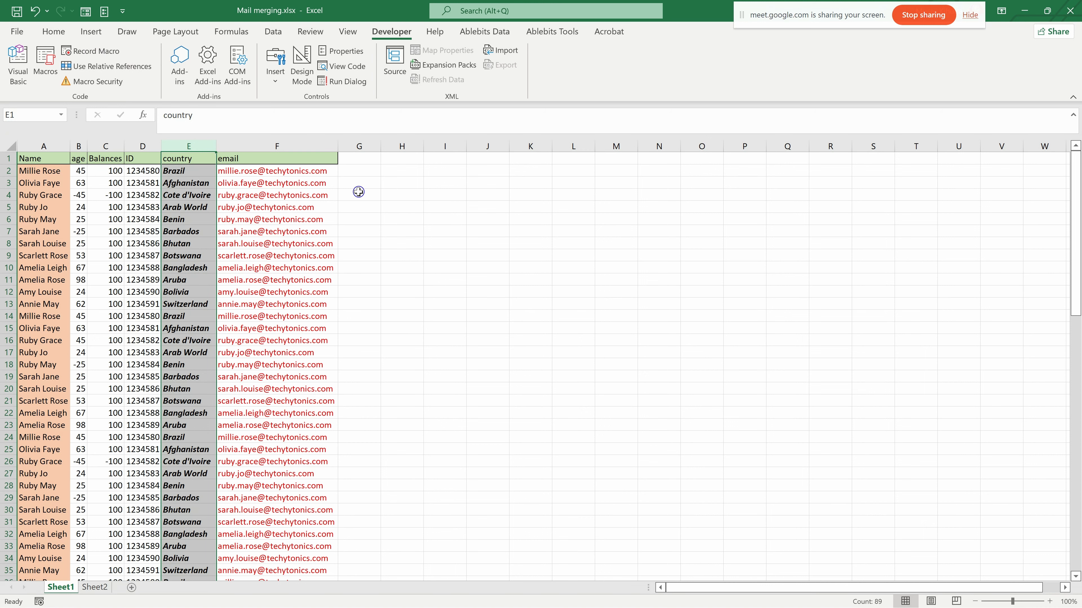
# - Open the code of the recorded FORMAT macro for editing from the list of macros
pyautogui.click(18, 76)
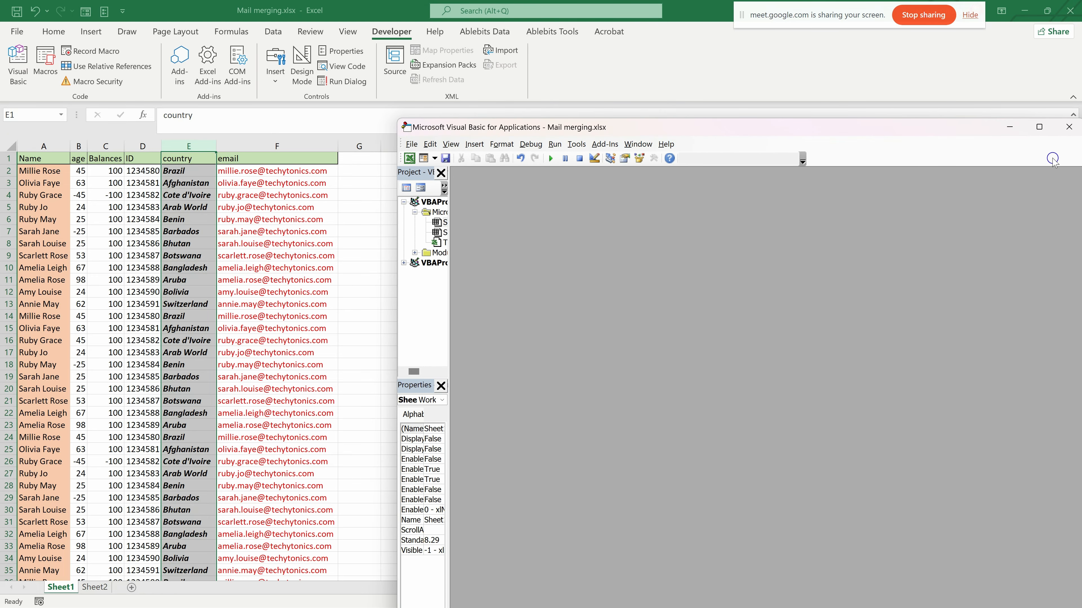
pyautogui.click(1069, 127)
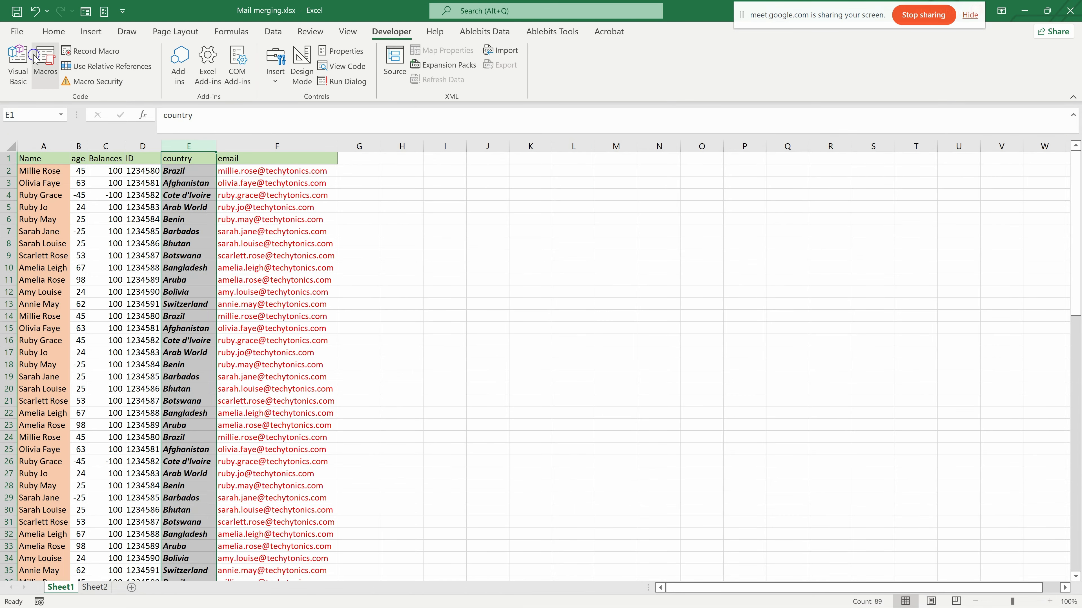
pyautogui.click(40, 61)
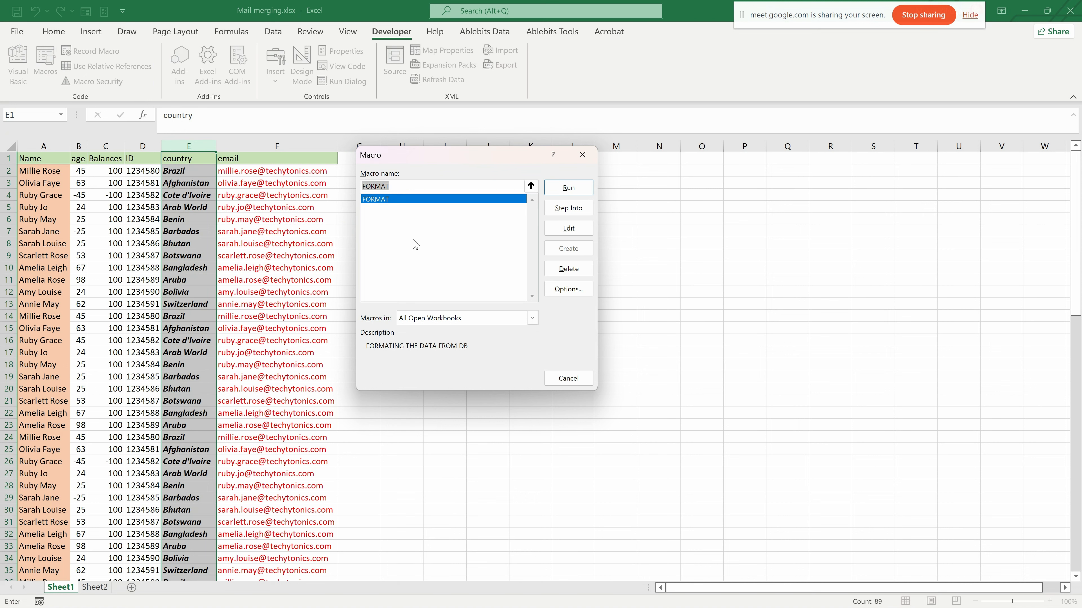
pyautogui.moveTo(410, 151); pyautogui.dragTo(347, 161)
pyautogui.click(331, 238)
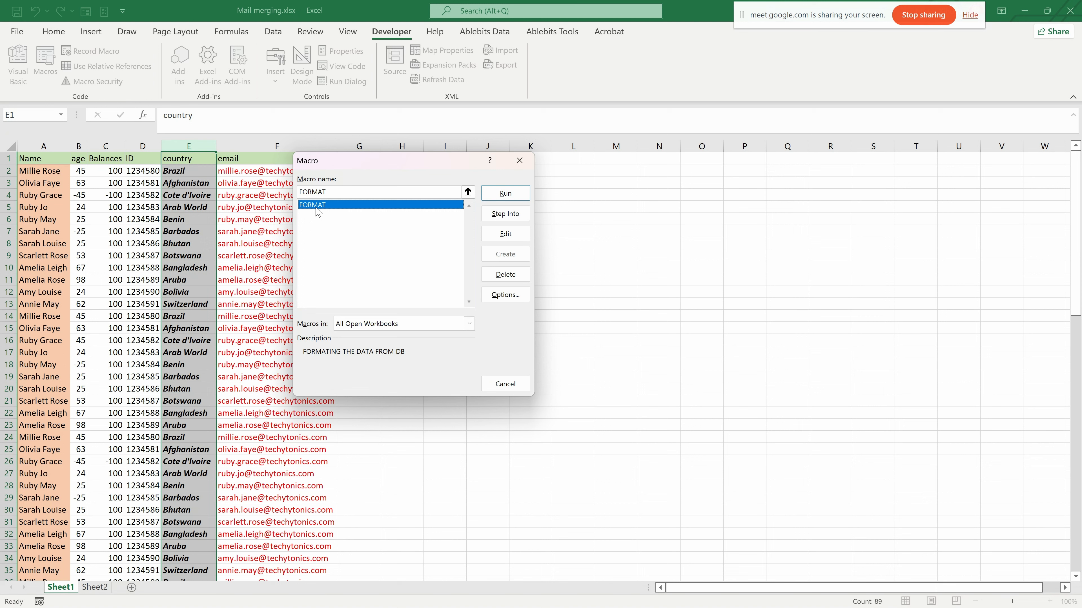
pyautogui.moveTo(355, 161); pyautogui.dragTo(444, 145)
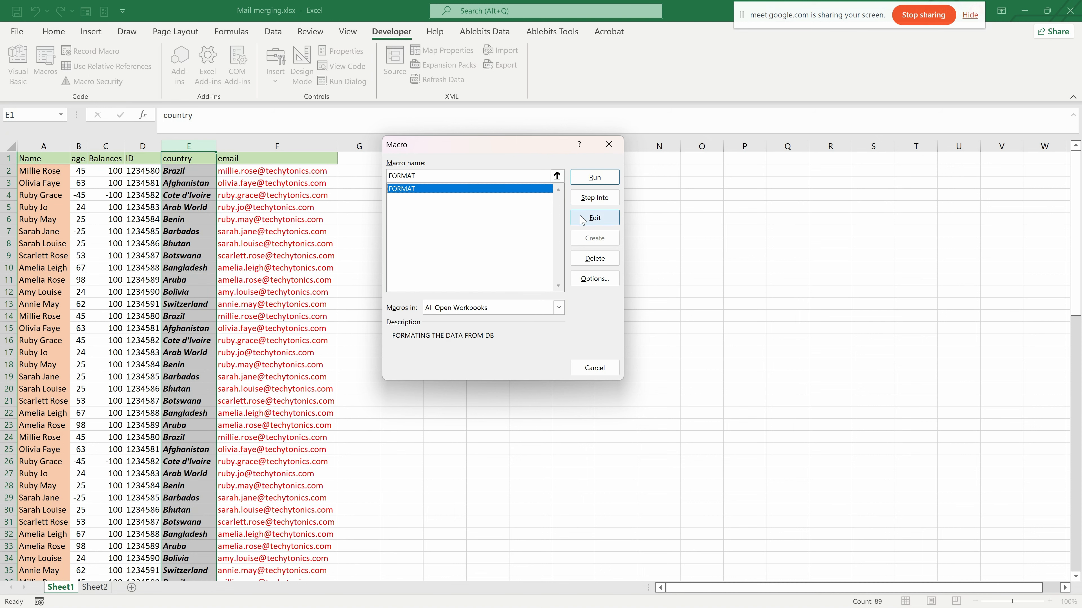
pyautogui.click(594, 218)
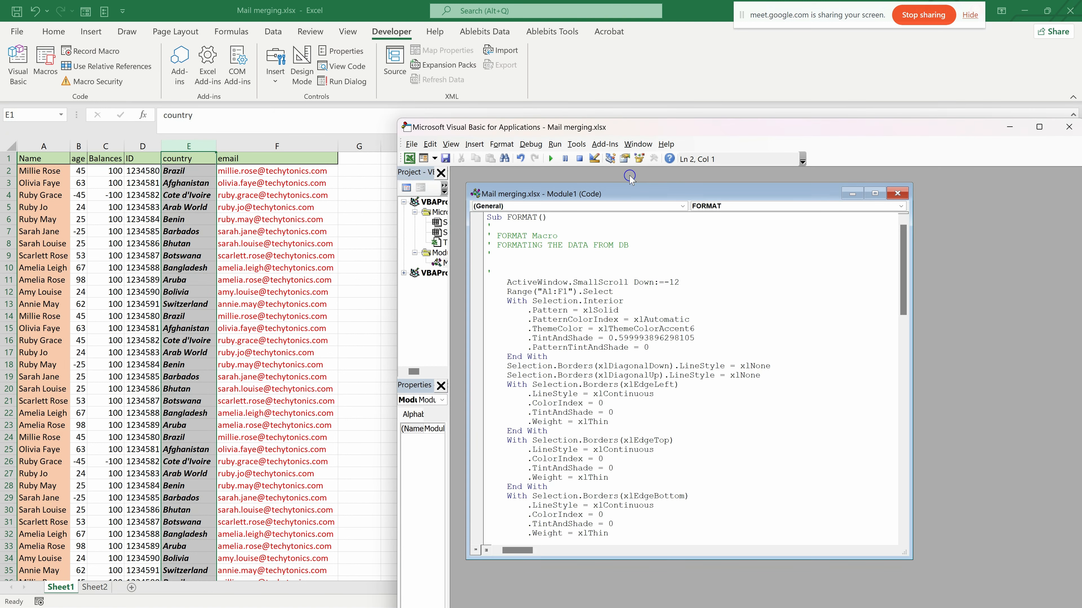
# - Examine the recorded FORMAT code for the fill, border, font and AutoFit statements, and close the Visual Basic editor
pyautogui.moveTo(635, 193)
pyautogui.mouseDown()
pyautogui.moveTo(610, 178)
pyautogui.moveTo(634, 189)
pyautogui.mouseUp()
pyautogui.moveTo(615, 126); pyautogui.dragTo(472, 82)
pyautogui.scroll(-3, 414, 326)
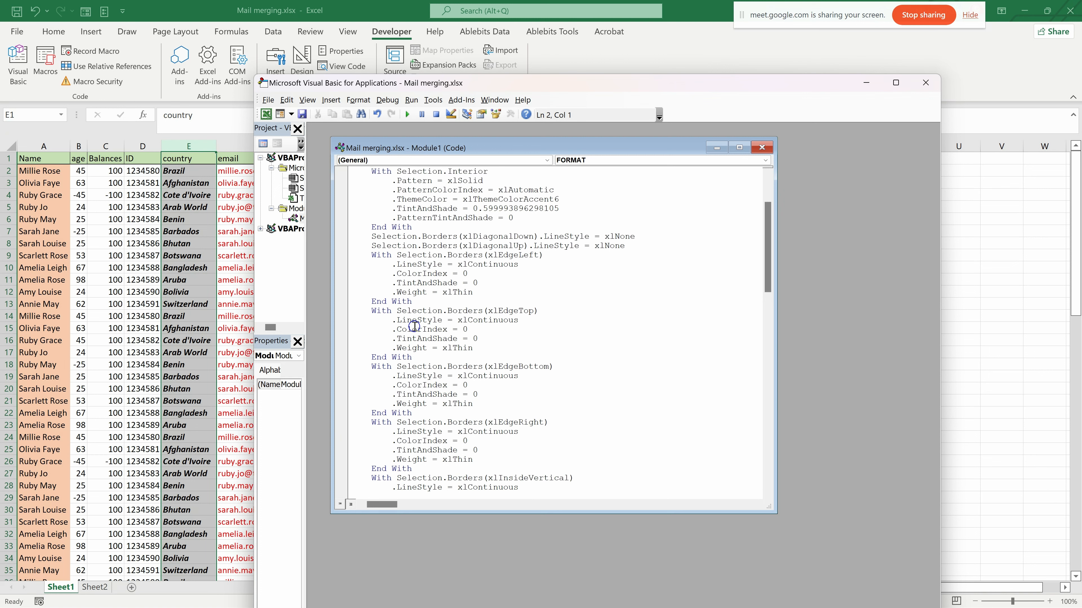
pyautogui.moveTo(400, 387); pyautogui.dragTo(416, 387)
pyautogui.scroll(-2, 444, 417)
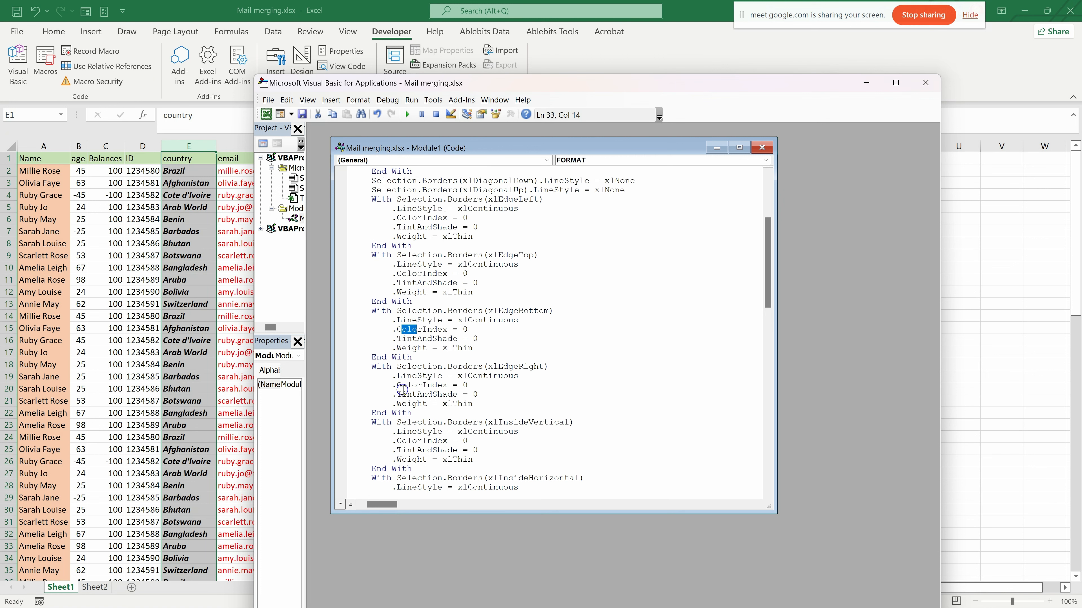
pyautogui.moveTo(400, 405); pyautogui.dragTo(411, 404)
pyautogui.scroll(-2, 430, 375)
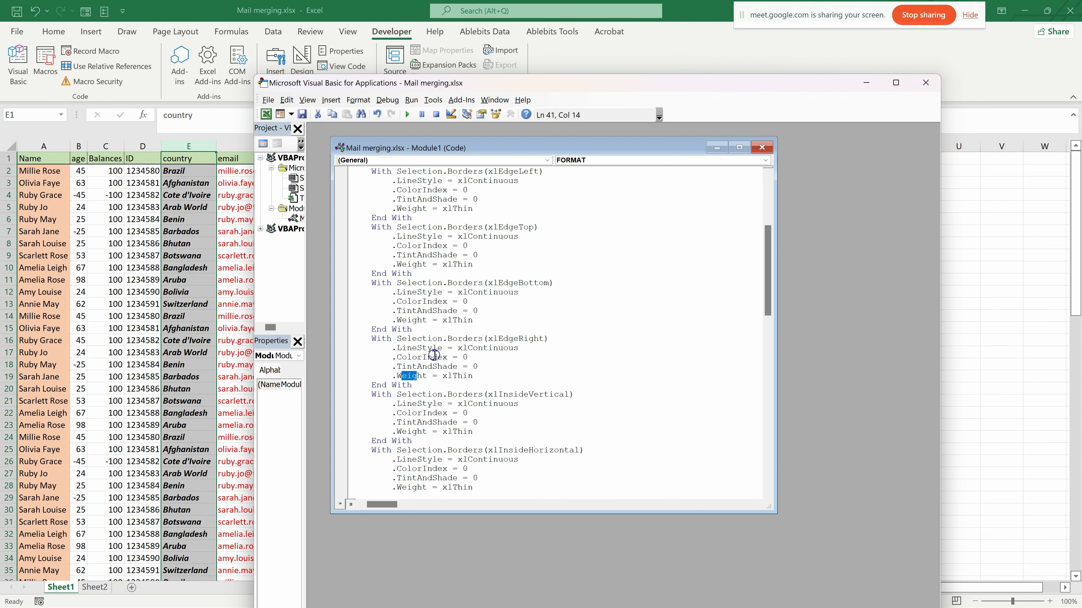
pyautogui.scroll(-3, 410, 437)
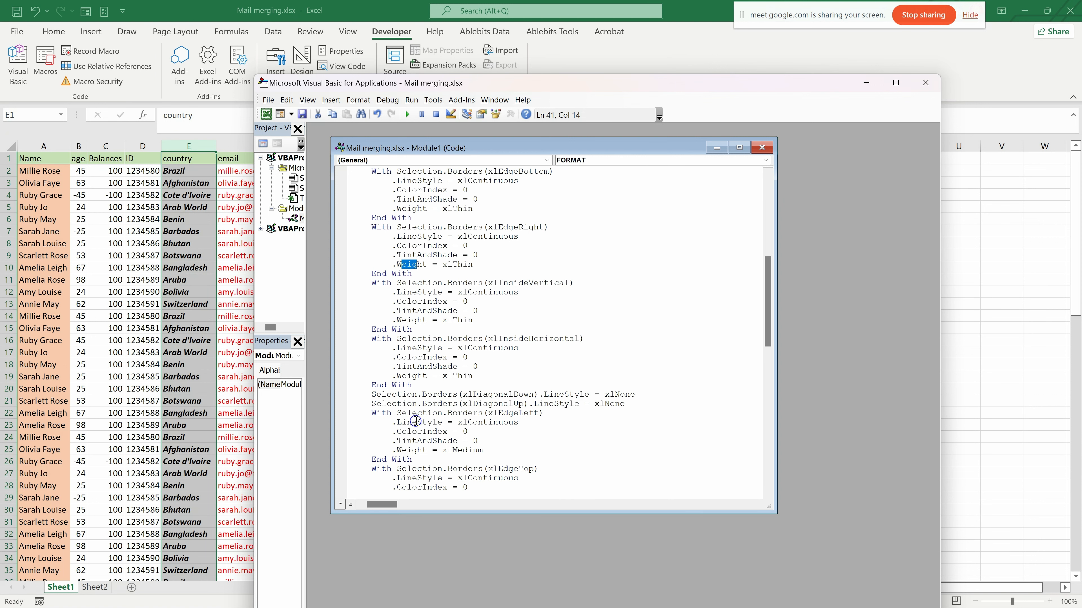
pyautogui.scroll(-18, 416, 418)
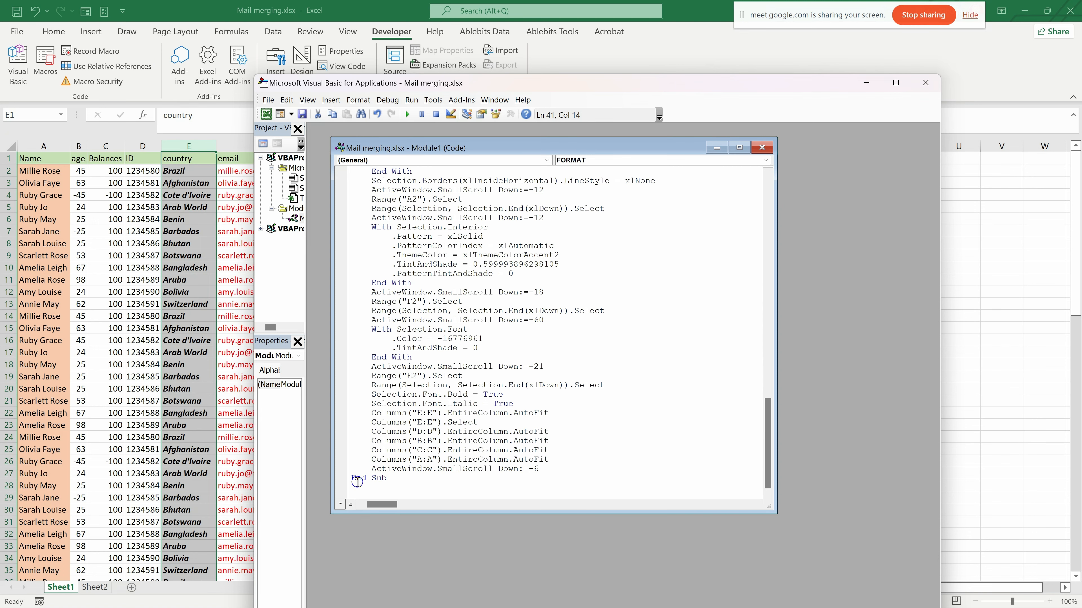
pyautogui.scroll(6, 401, 420)
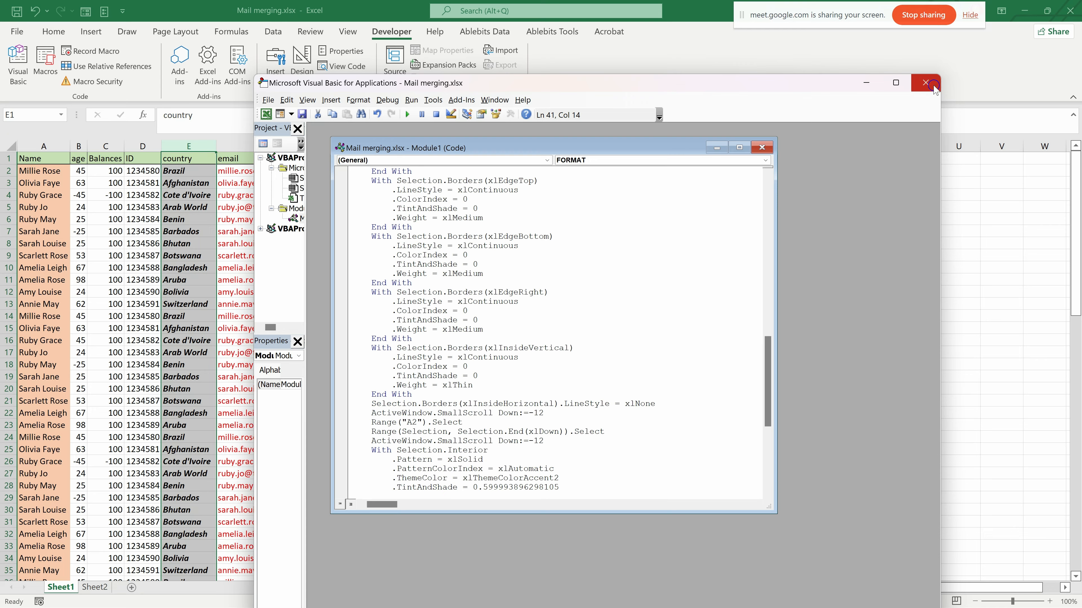
pyautogui.click(924, 83)
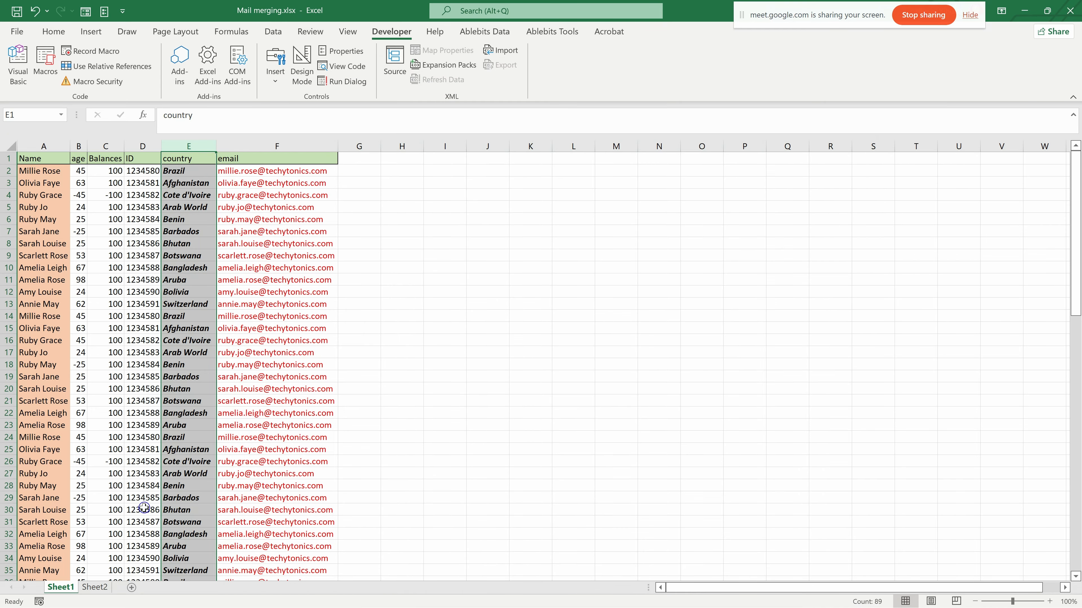
# - Copy the unformatted contact table on Sheet2
pyautogui.click(85, 590)
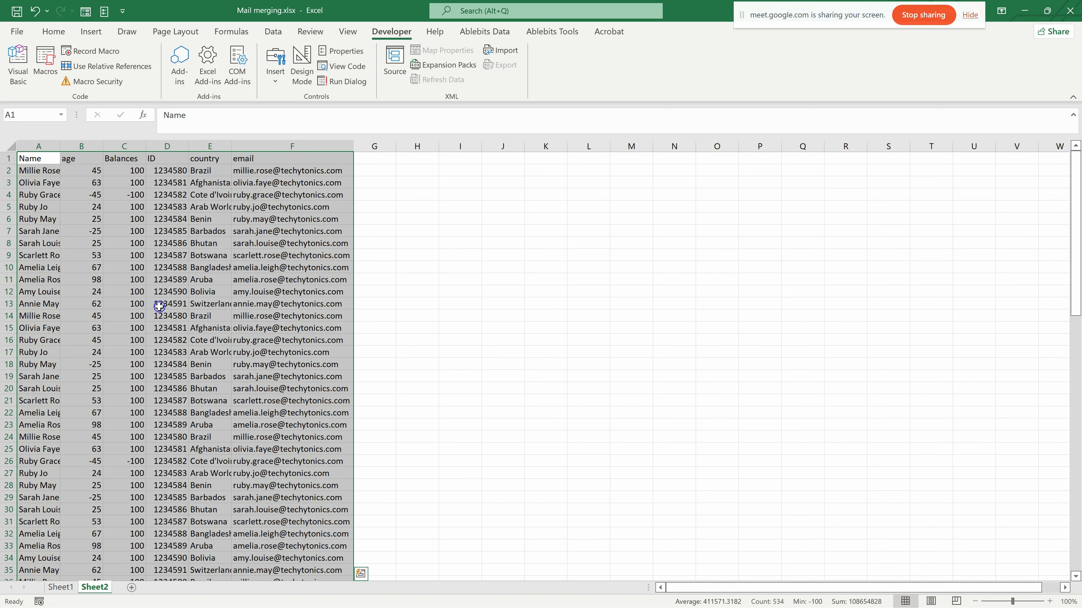
pyautogui.press('ctrl')
pyautogui.hotkey('ctrl', 'c')
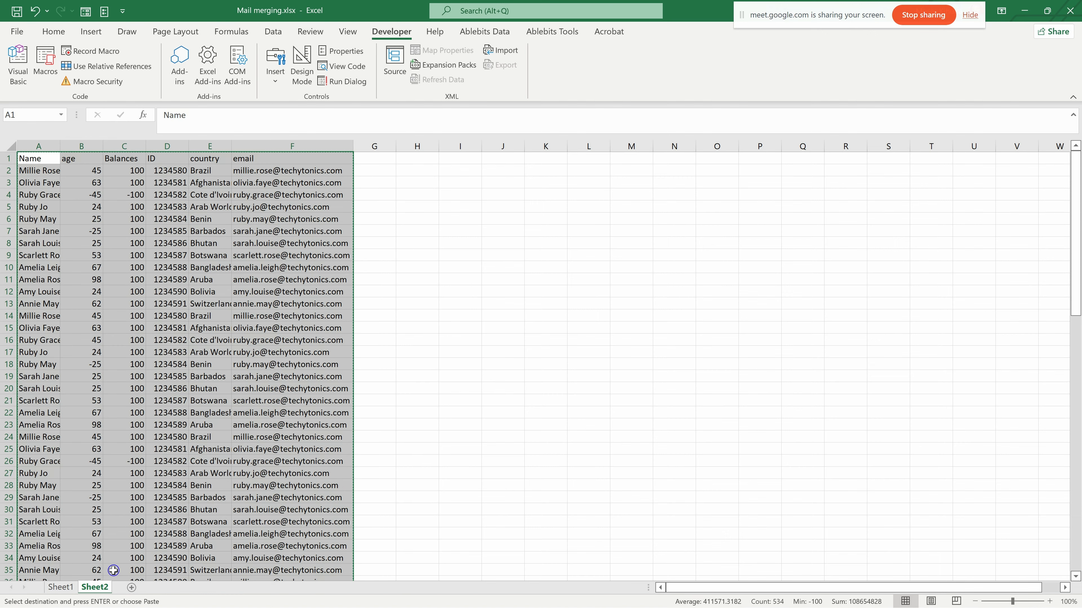
# - Delete columns A to F with the formatted table from Sheet1
pyautogui.click(58, 587)
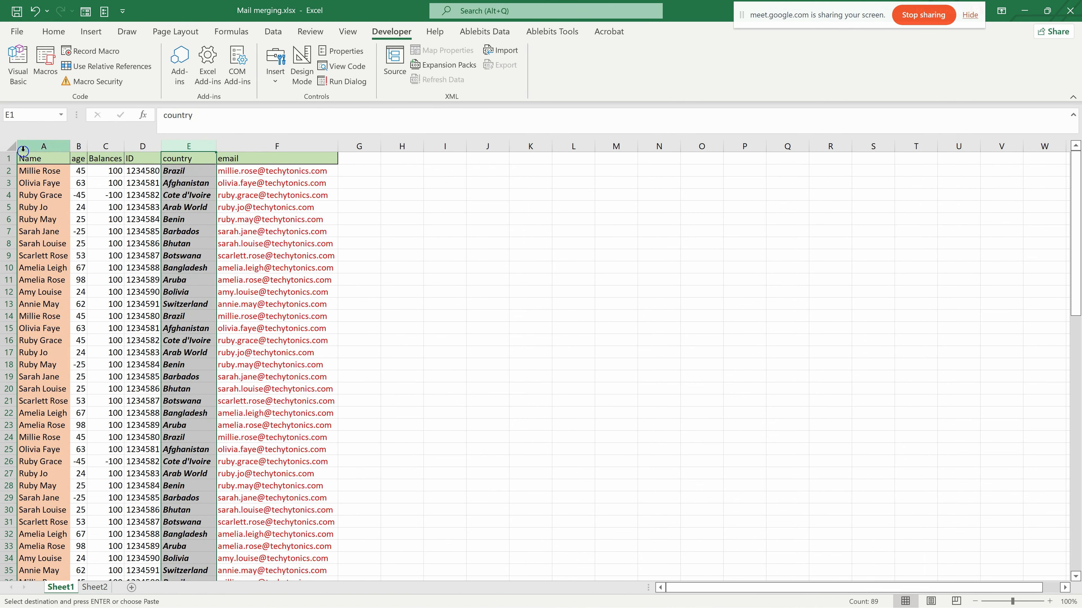
pyautogui.moveTo(30, 150); pyautogui.dragTo(295, 159)
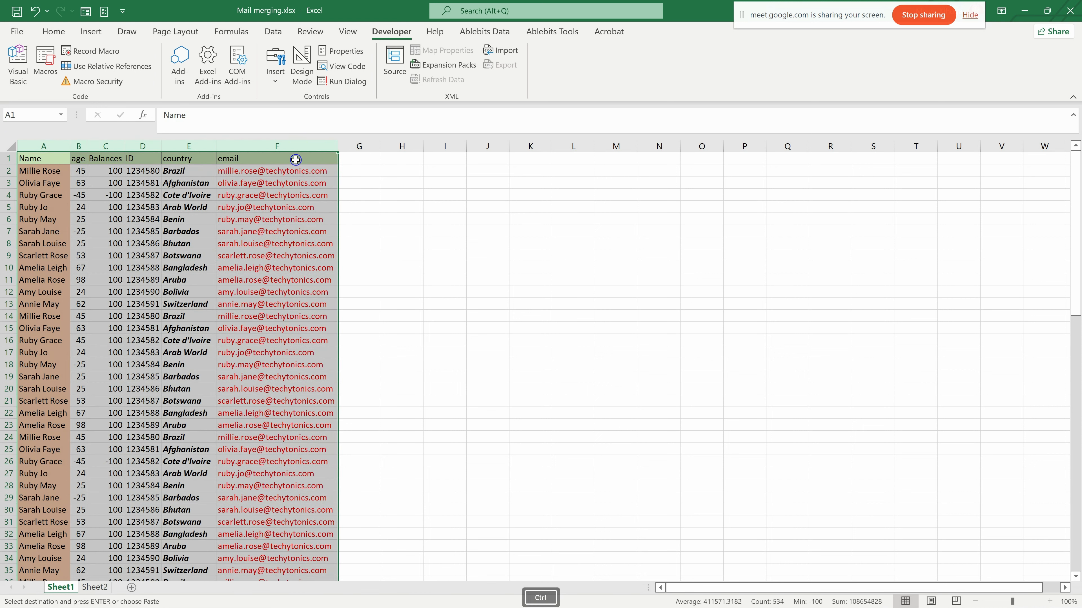
pyautogui.hotkey('ctrl', '-')
pyautogui.click(40, 162)
pyautogui.rightClick(40, 163)
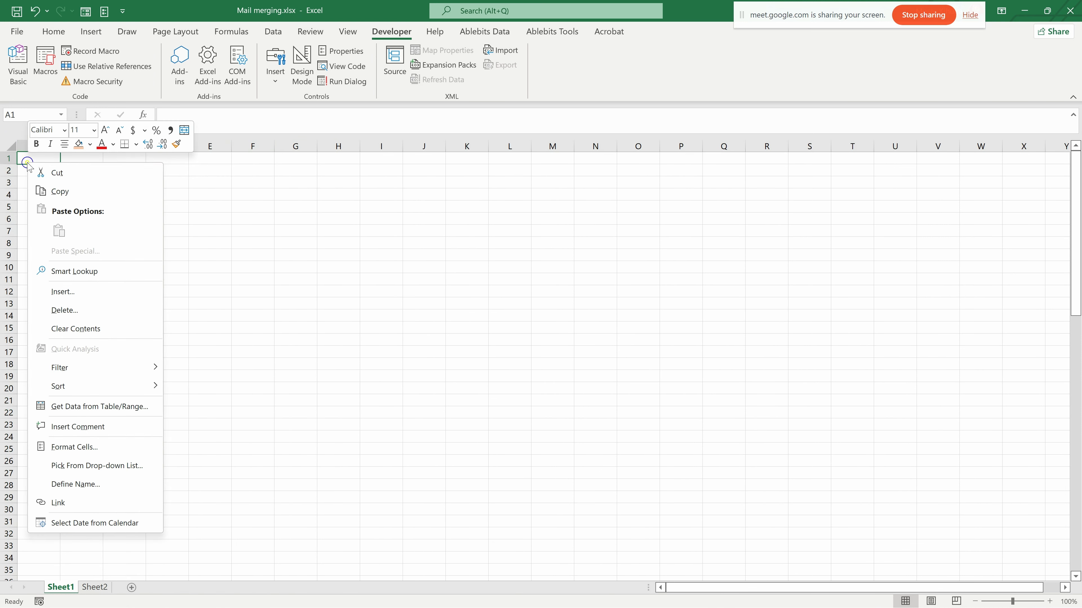
pyautogui.press('Escape')
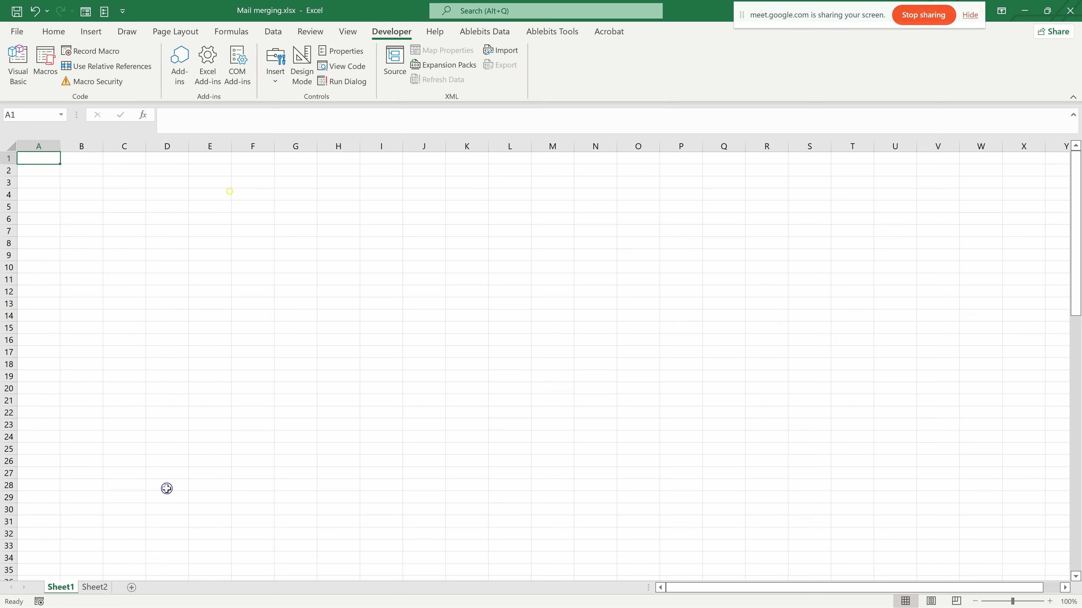
# - Copy the plain contact table from Sheet2 and paste it as values only at A1 of Sheet1
pyautogui.click(94, 587)
pyautogui.hotkey('ctrl', 'c')
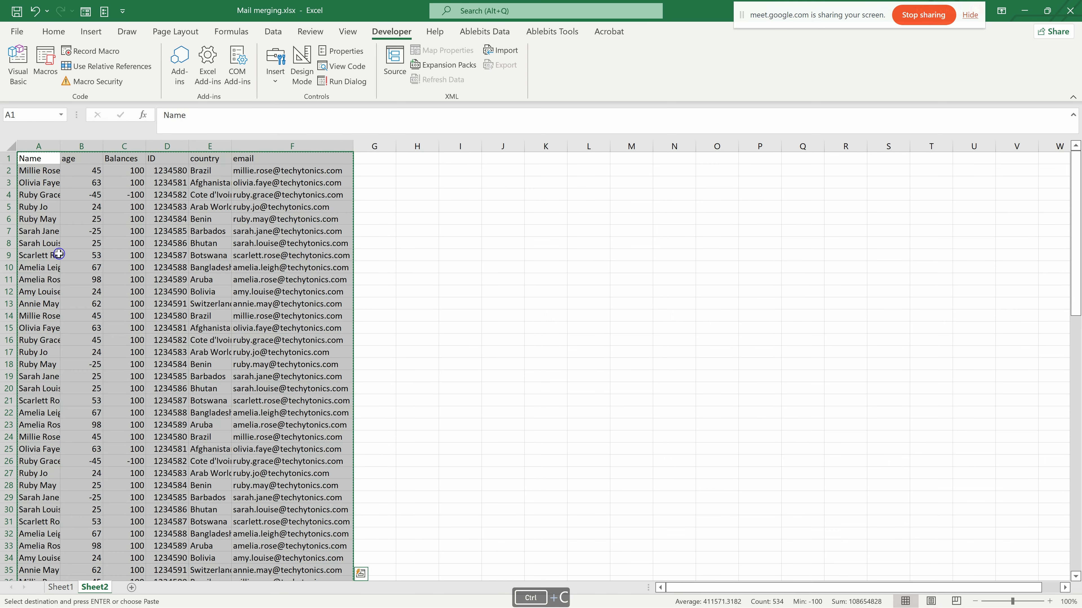
pyautogui.click(63, 588)
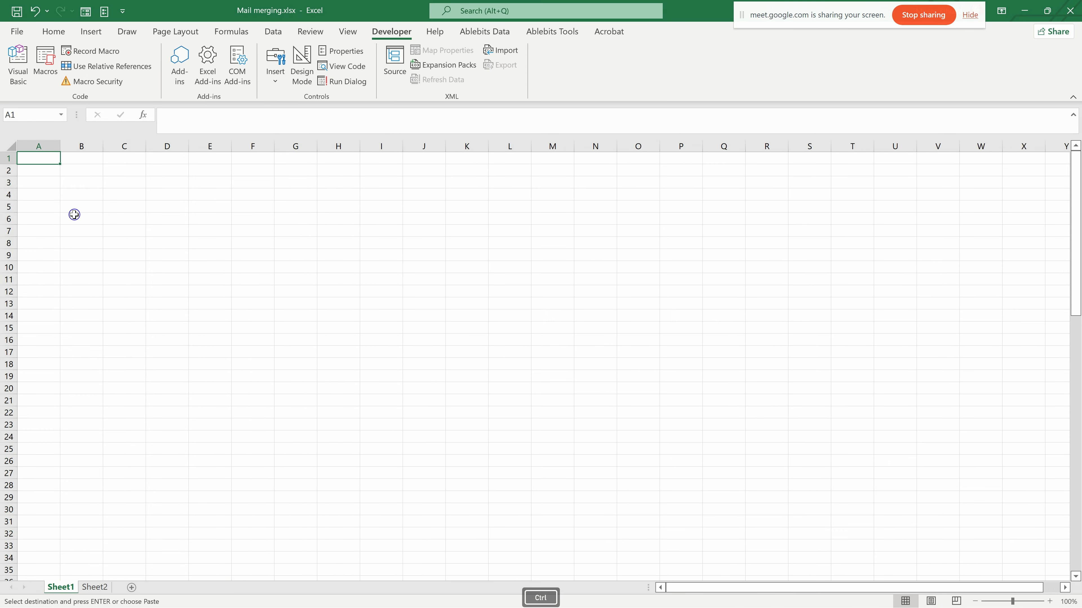
pyautogui.rightClick(39, 160)
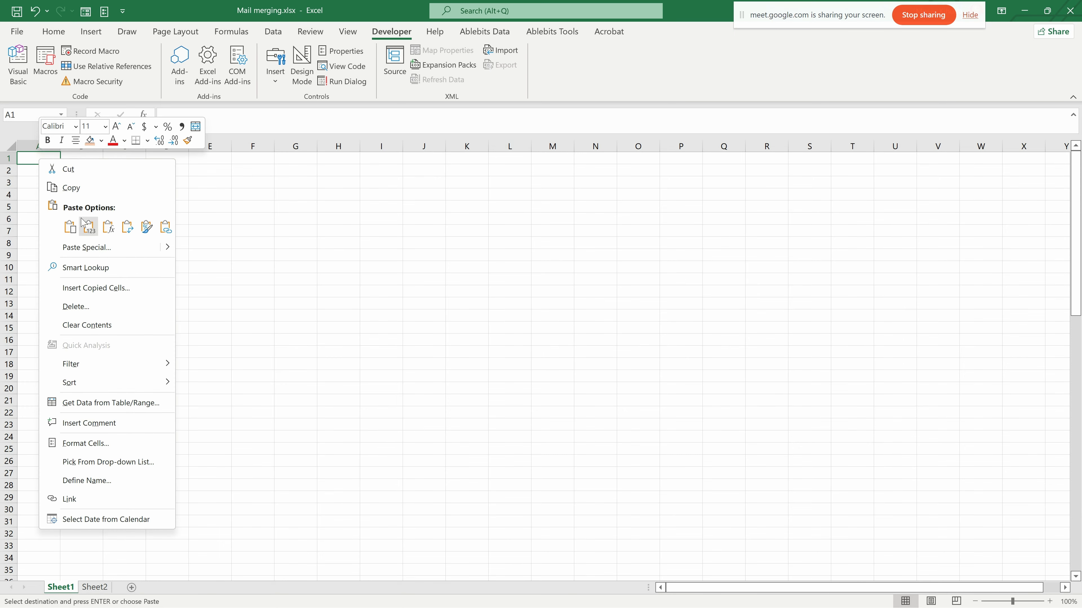
pyautogui.click(88, 226)
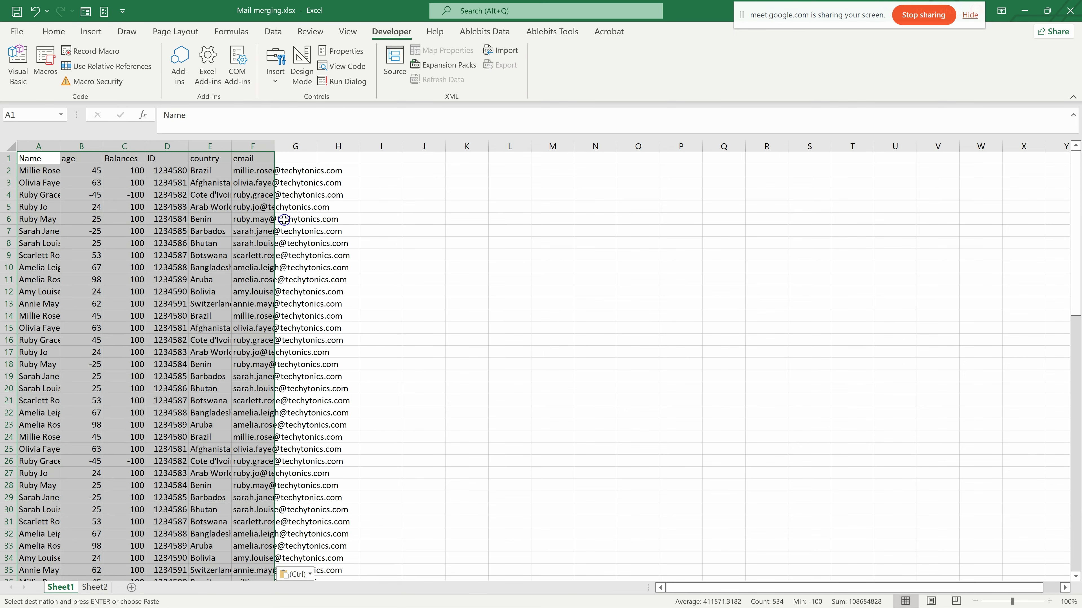
# - Run the FORMAT macro on Sheet1's plain contact table and widen the email column to fit its contents
pyautogui.click(379, 267)
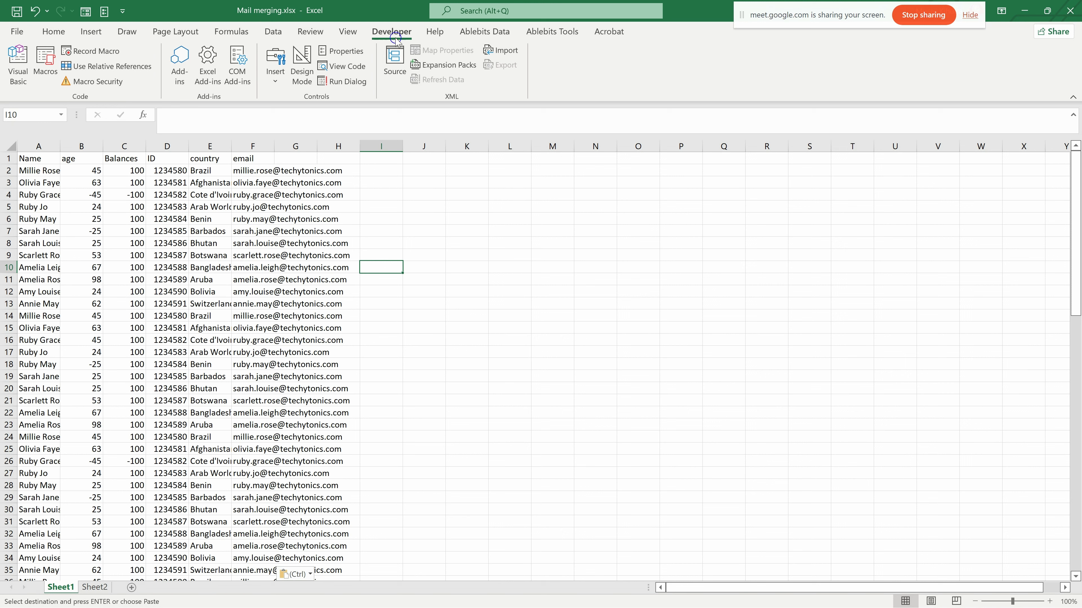
pyautogui.click(45, 64)
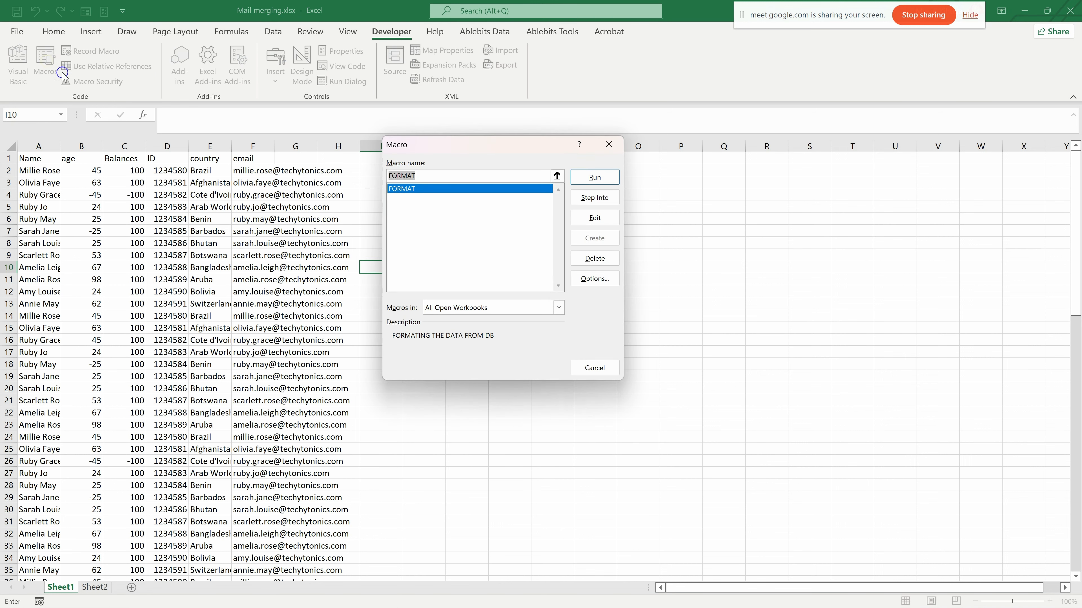
pyautogui.moveTo(468, 153); pyautogui.dragTo(448, 135)
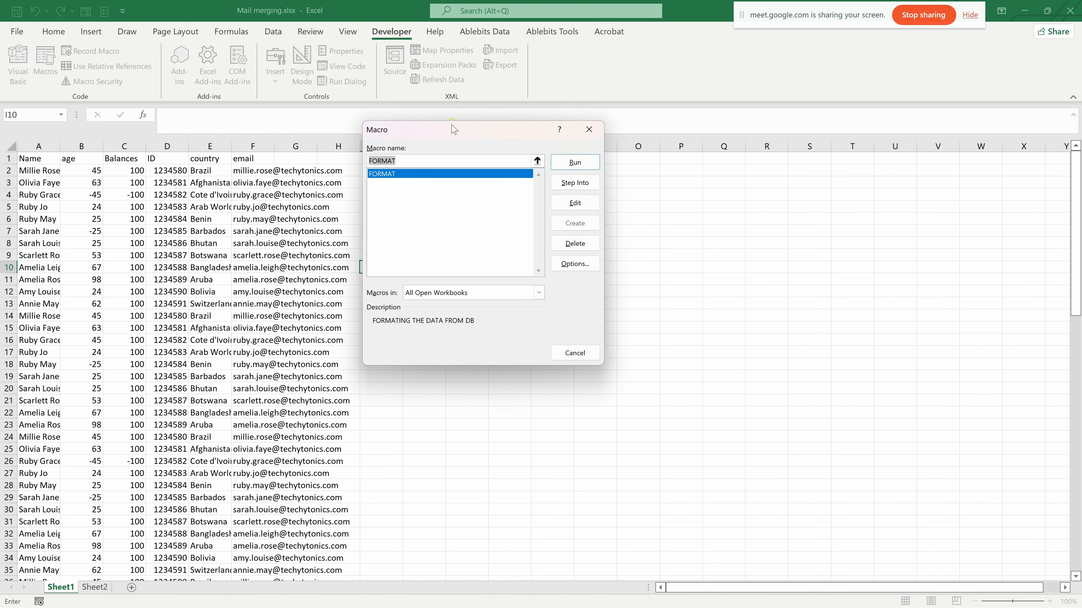
pyautogui.click(575, 160)
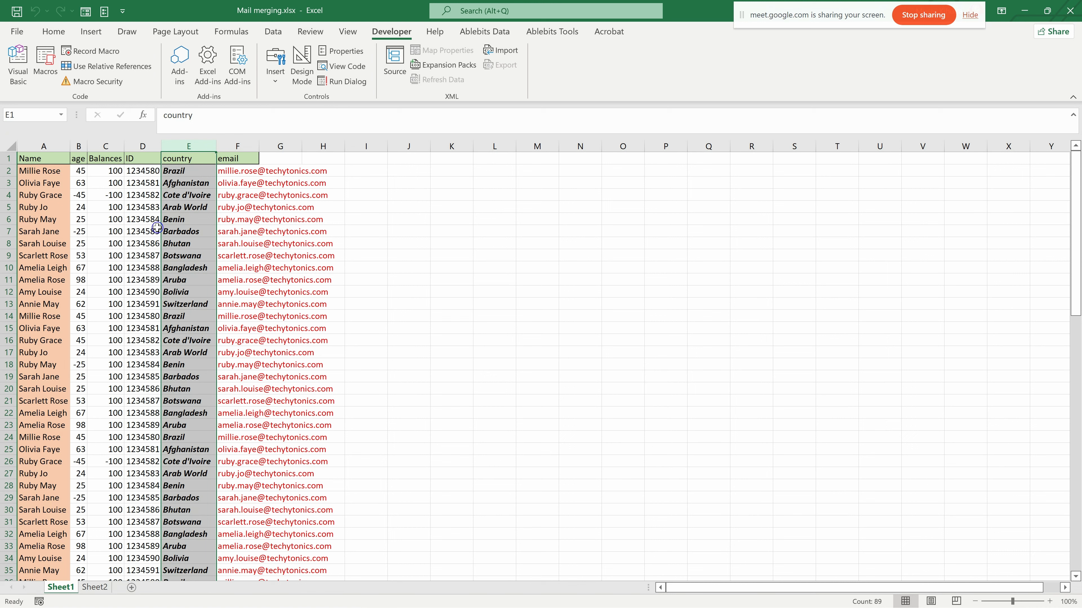
pyautogui.click(43, 171)
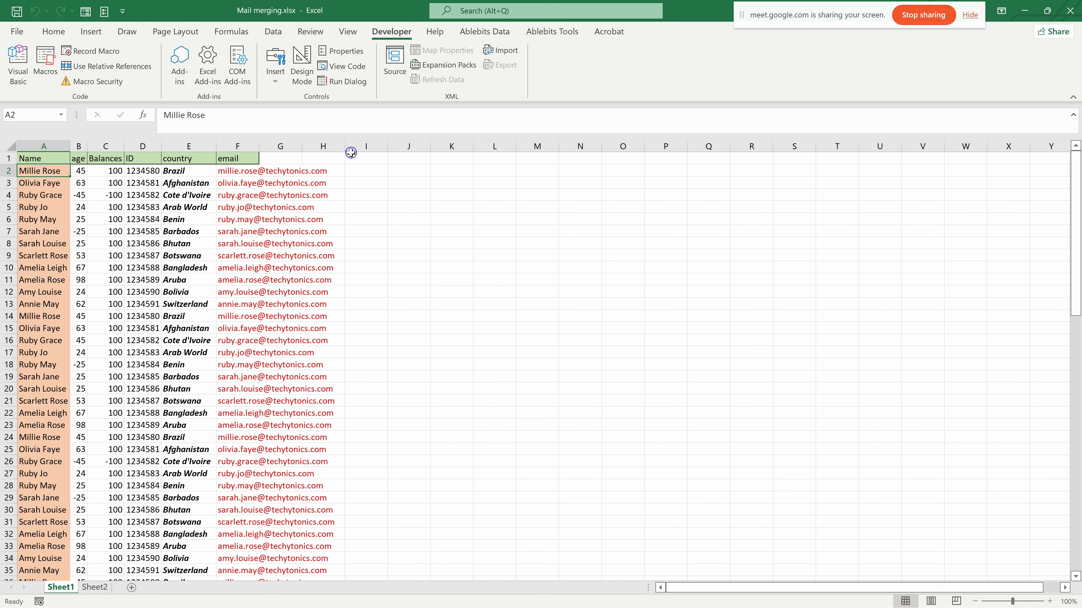
pyautogui.click(313, 249)
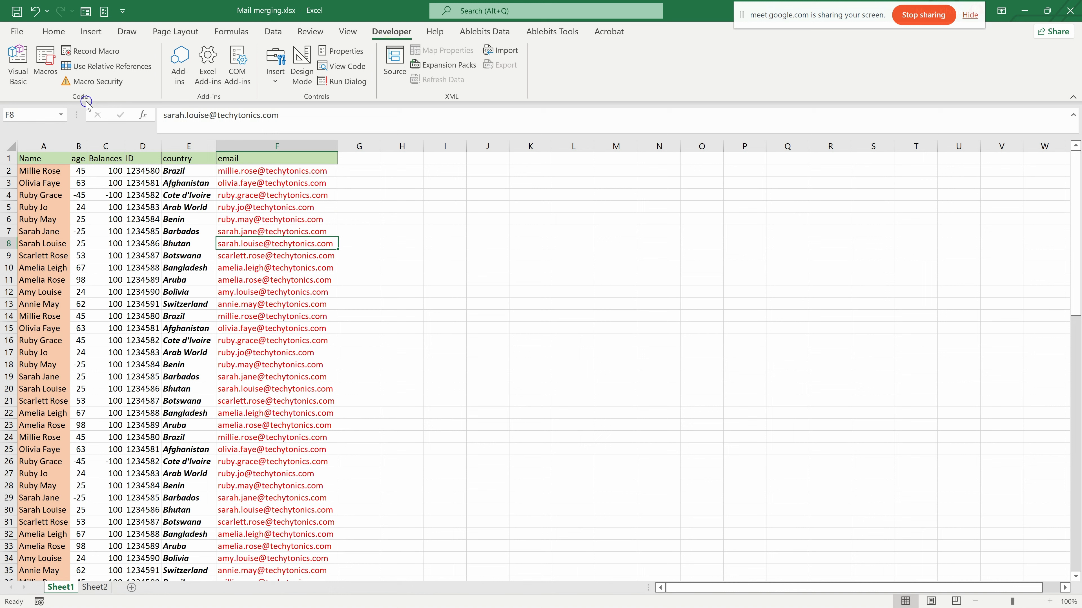
# - View the FORMAT macro's entry in the list of available macros and close the list
pyautogui.click(38, 73)
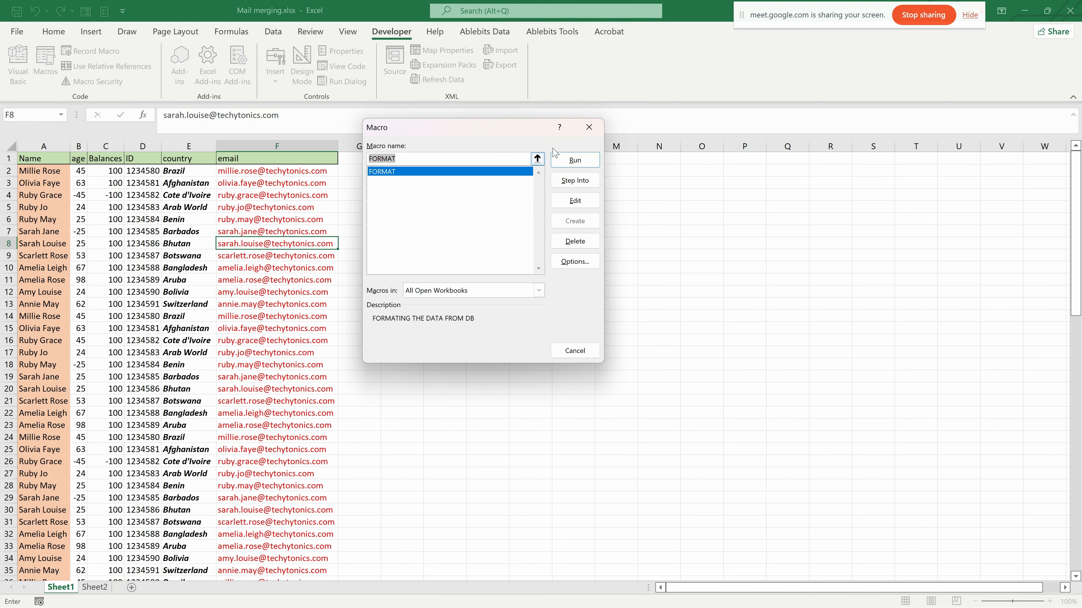
pyautogui.click(590, 133)
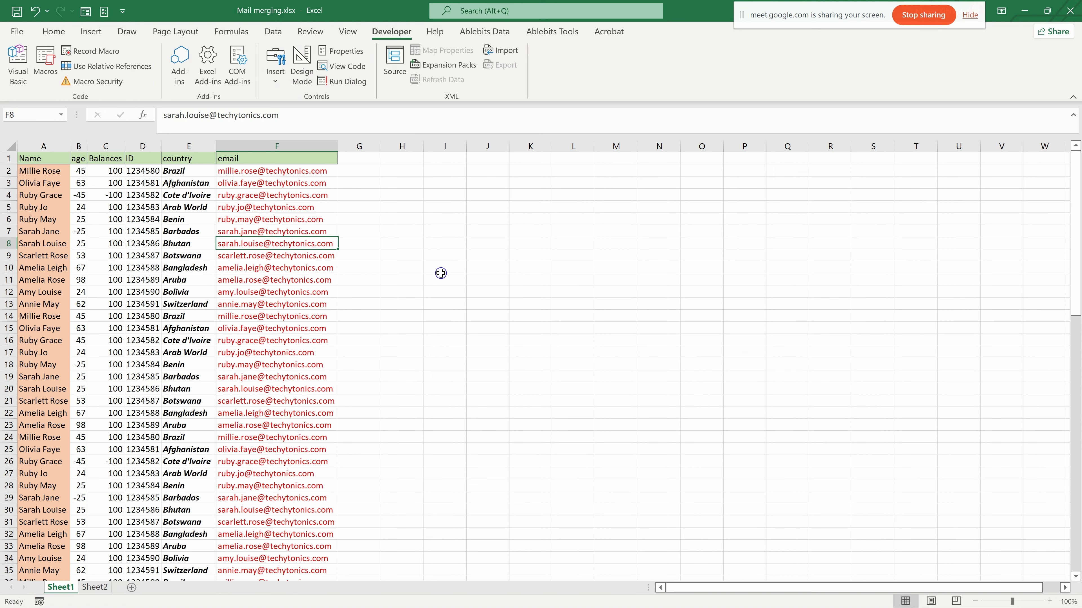
pyautogui.click(485, 279)
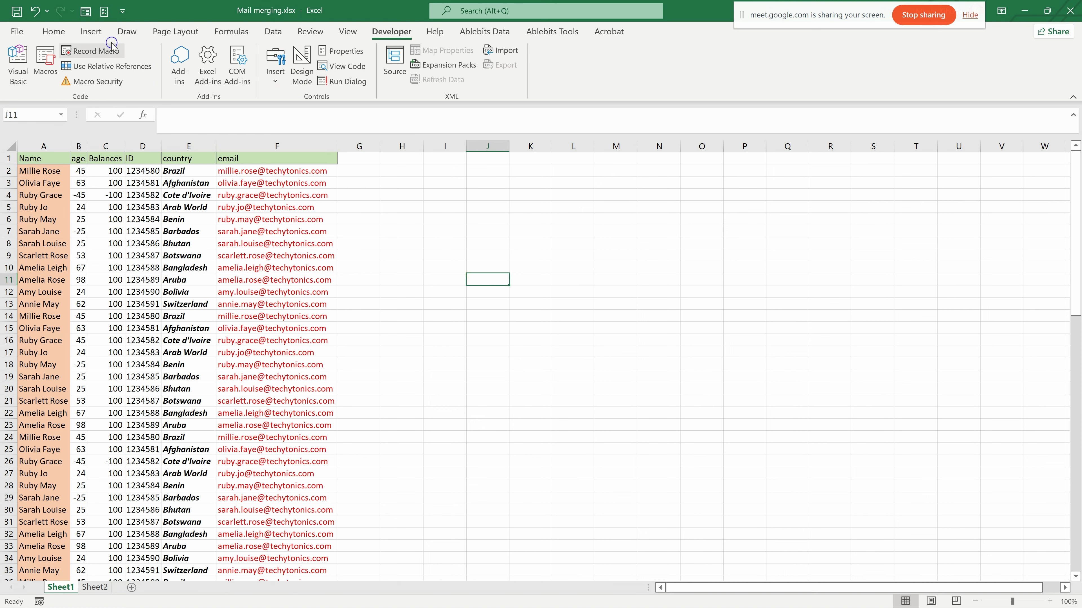
# - Draw a rounded rectangle about 2.73" wide and 0.73" high beside the table, across columns L to P in rows 2 to 5
pyautogui.click(91, 31)
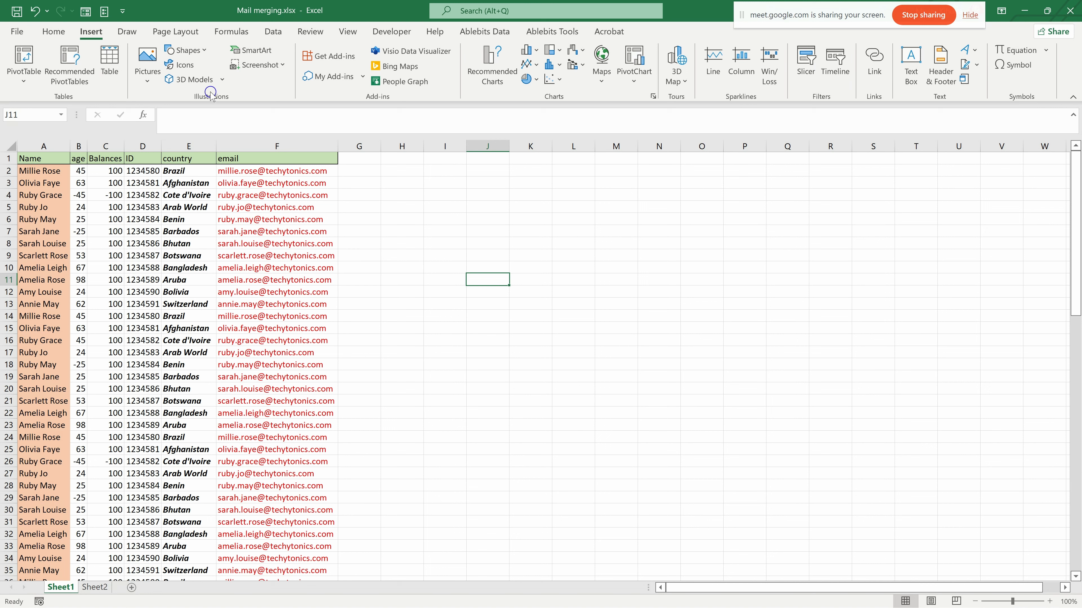
pyautogui.click(202, 52)
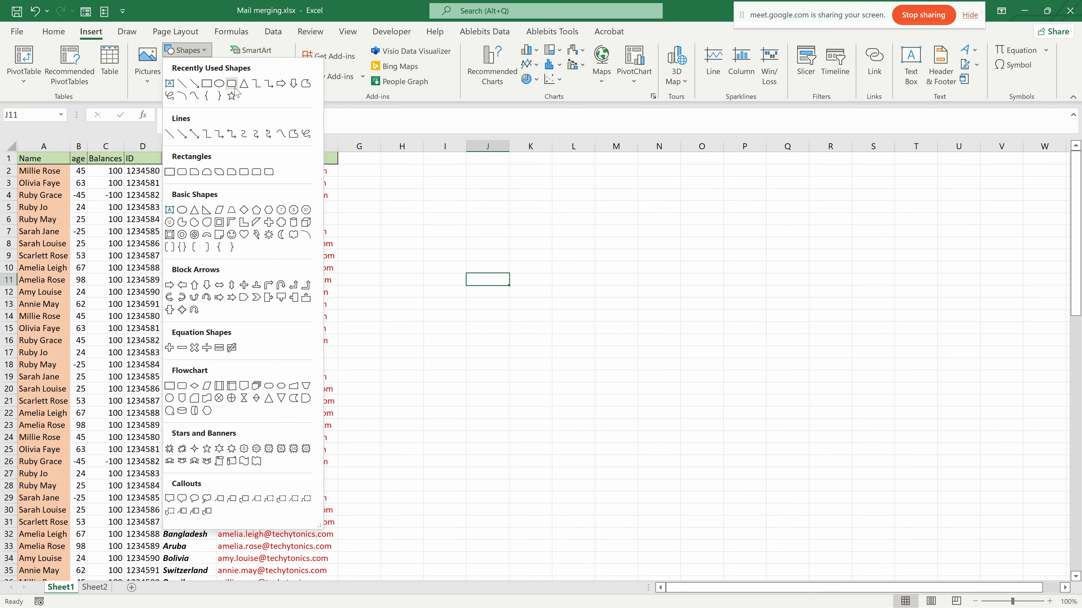
pyautogui.click(232, 84)
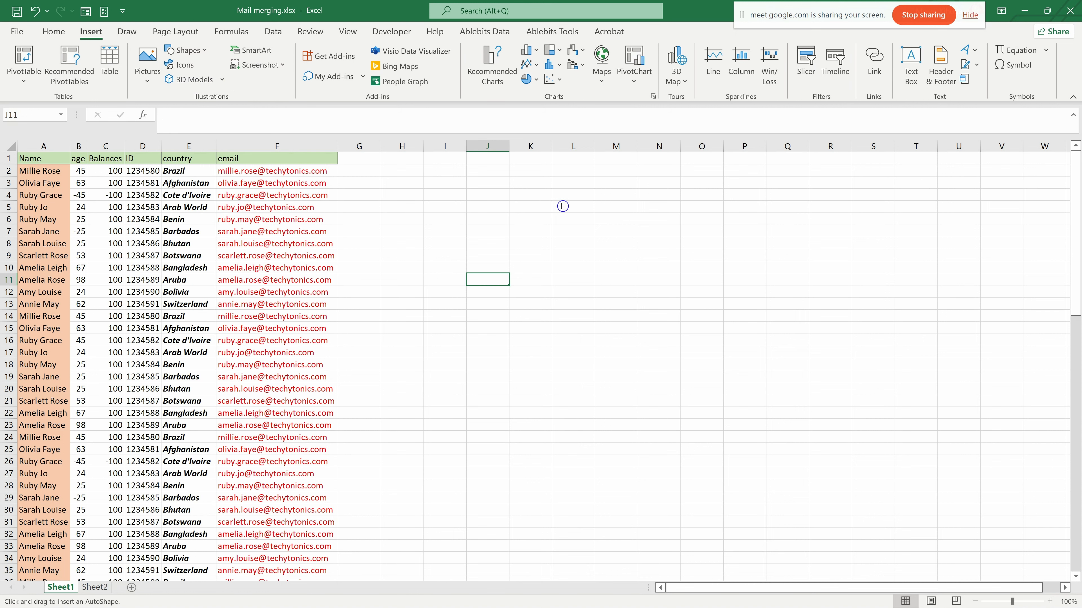
pyautogui.moveTo(571, 167)
pyautogui.mouseDown()
pyautogui.moveTo(661, 214)
pyautogui.moveTo(737, 212)
pyautogui.mouseUp()
# - Add the text RUN FORMAT to the rounded rectangle
pyautogui.rightClick(647, 183)
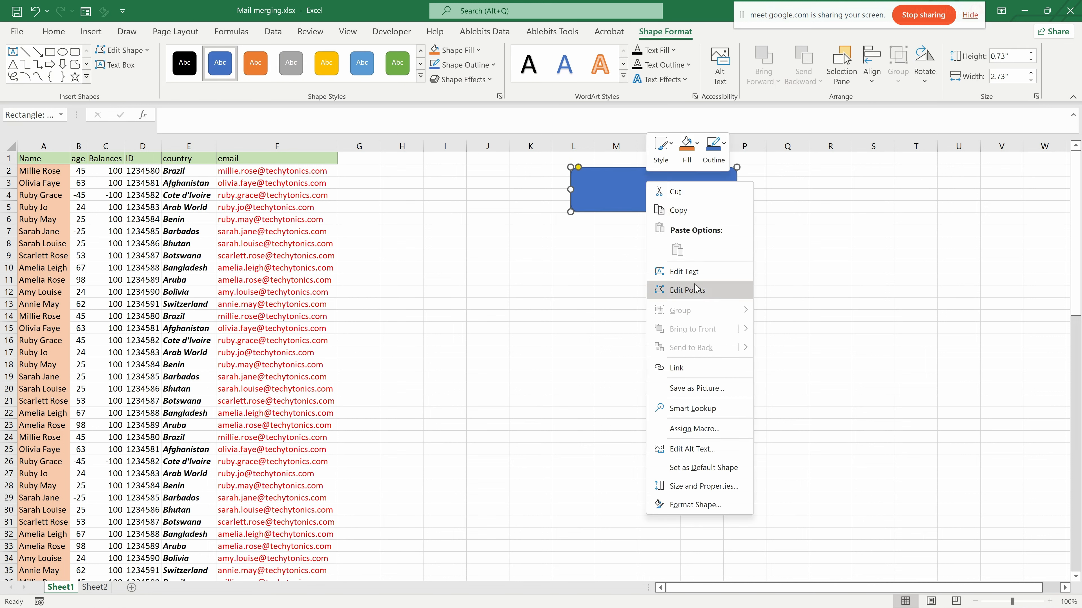
pyautogui.click(693, 272)
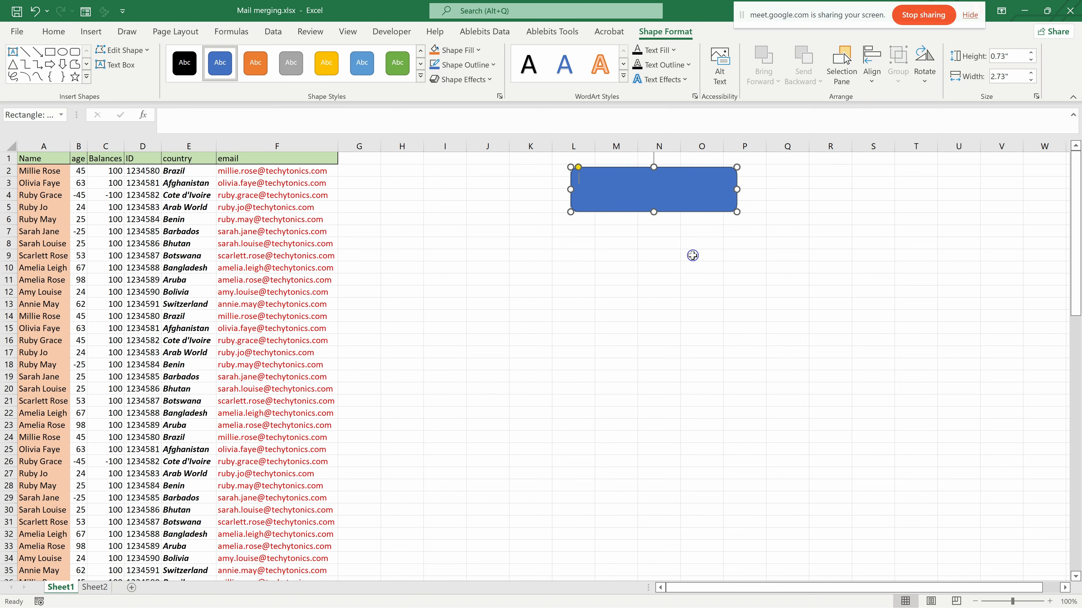
pyautogui.write('rU')
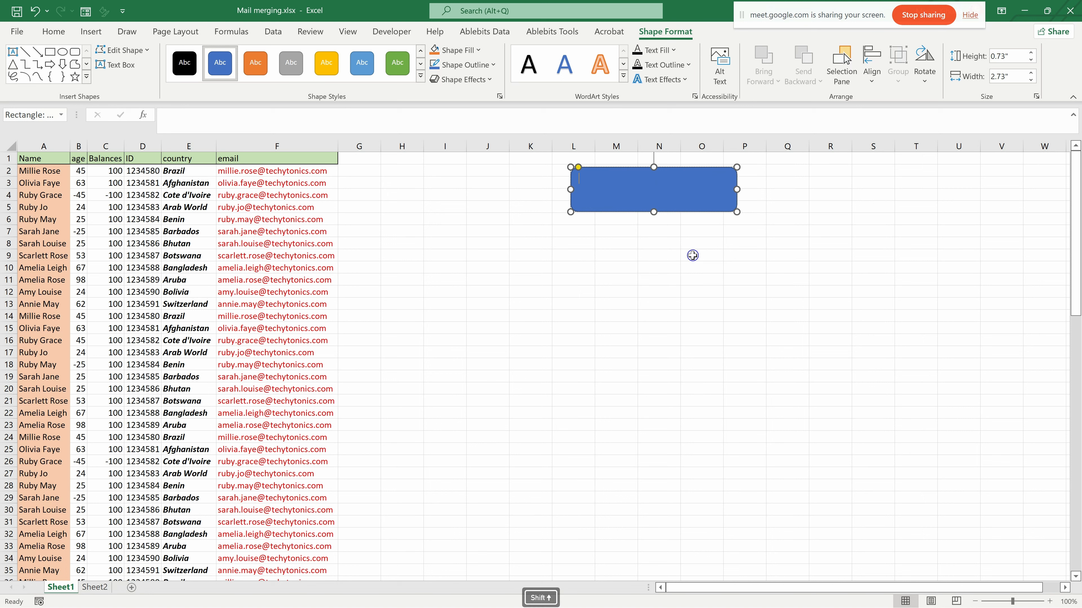
pyautogui.write('N')
pyautogui.press('BackSpace')
pyautogui.press('BackSpace')
pyautogui.press('BackSpace')
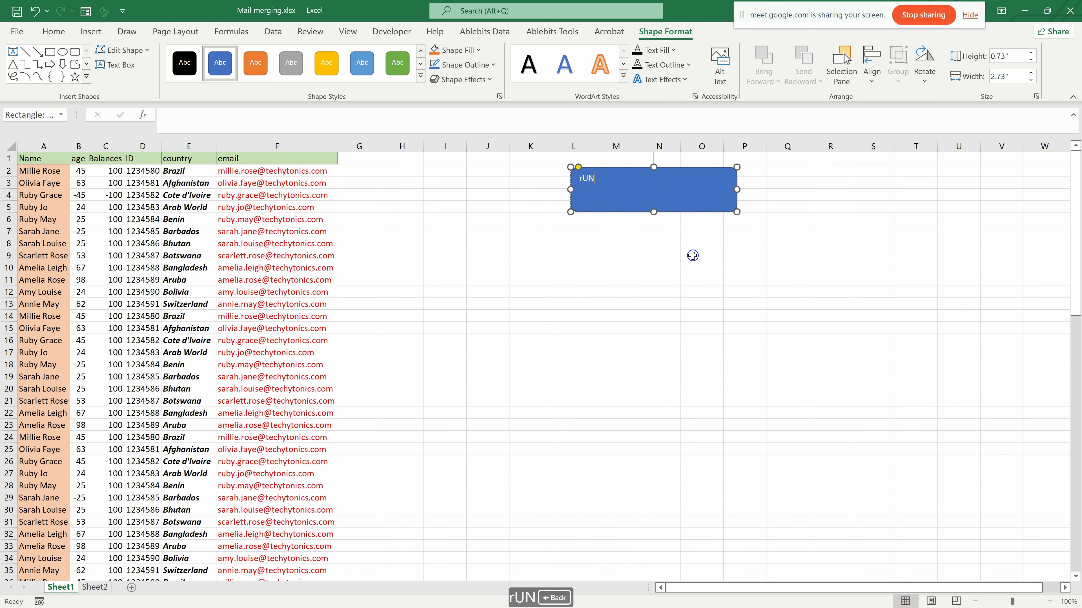
pyautogui.write('RU')
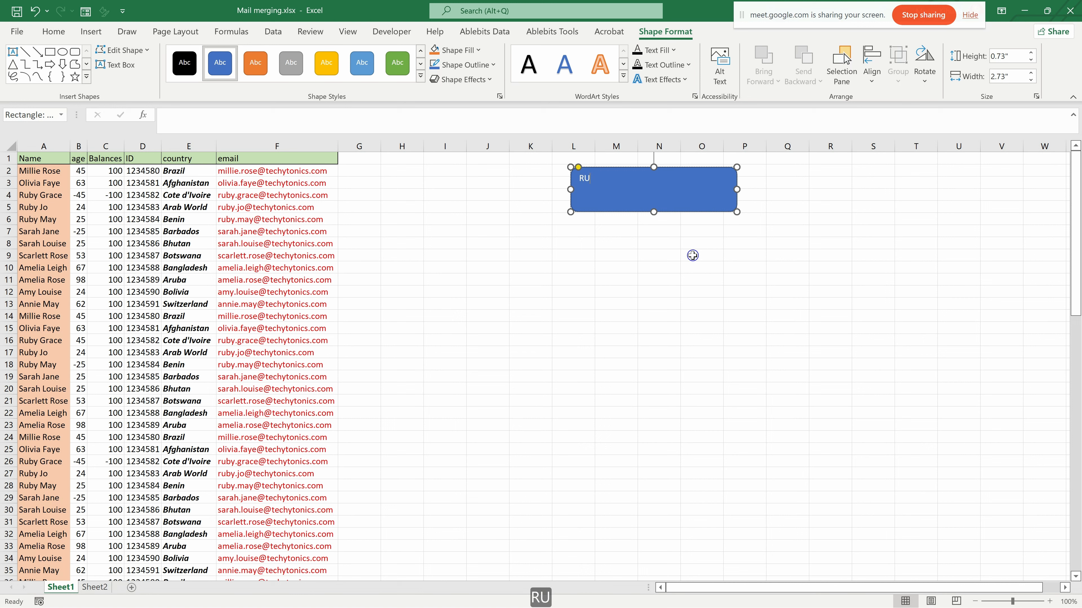
pyautogui.write('B')
pyautogui.press('BackSpace')
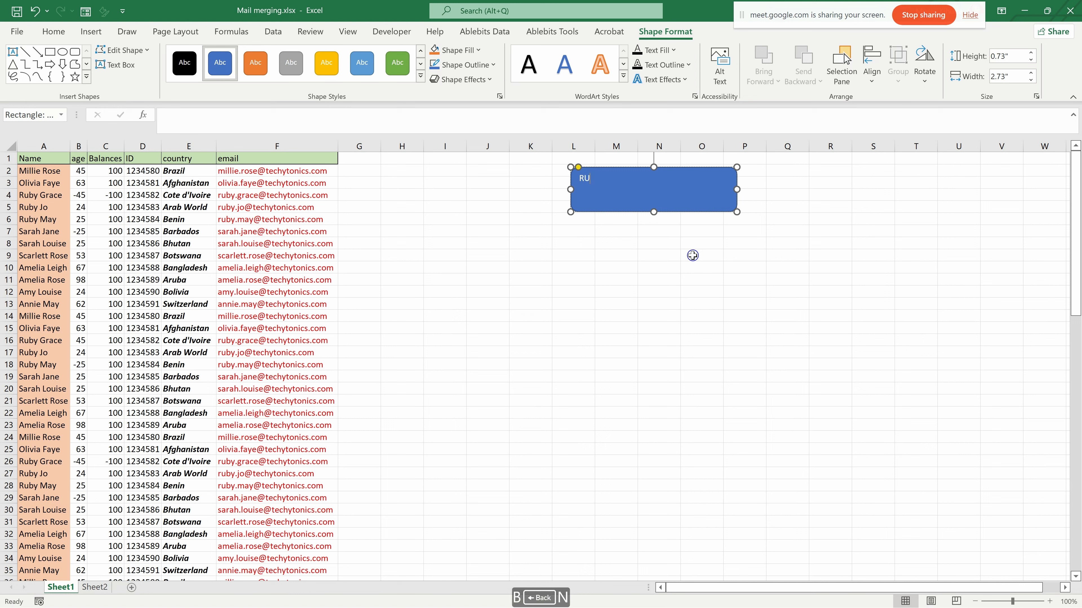
pyautogui.write('N FORMAT')
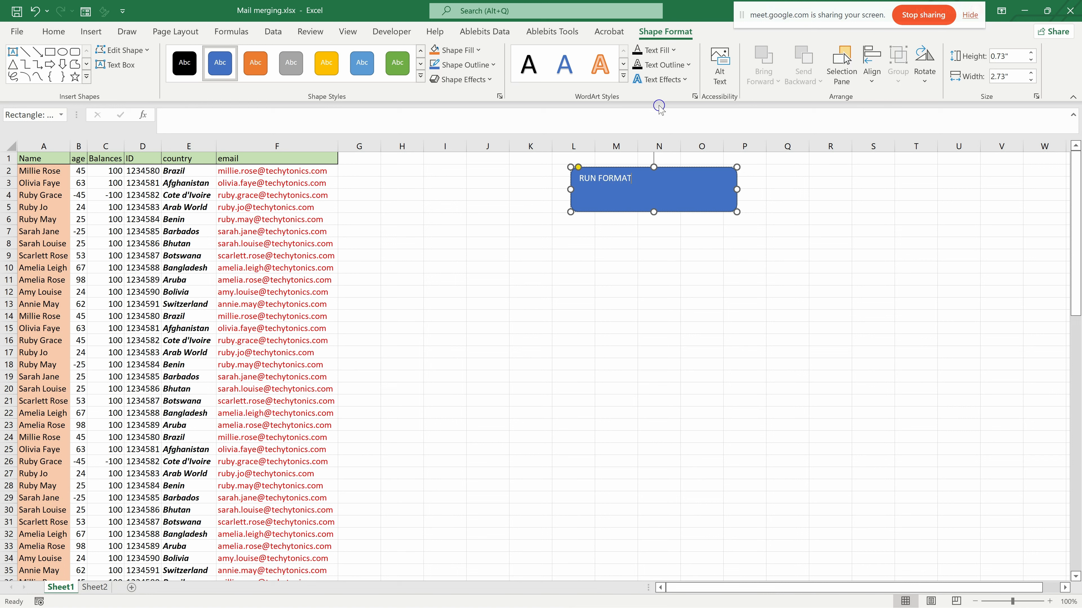
# - Format the RUN FORMAT text as bold, size 20, centred horizontally and vertically in the shape
pyautogui.hotkey('ctrl', 'a')
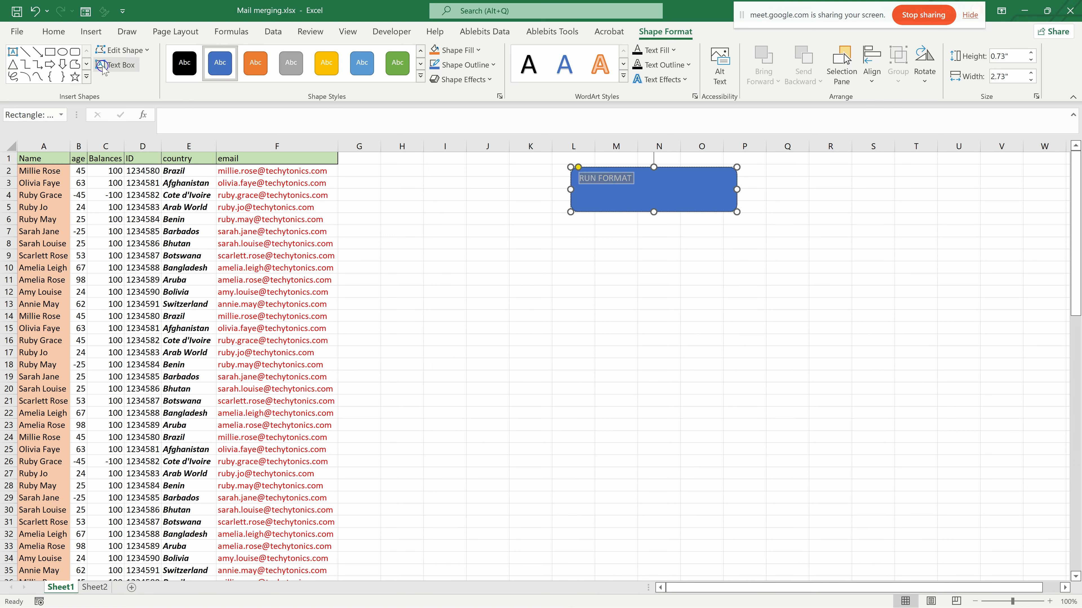
pyautogui.click(55, 32)
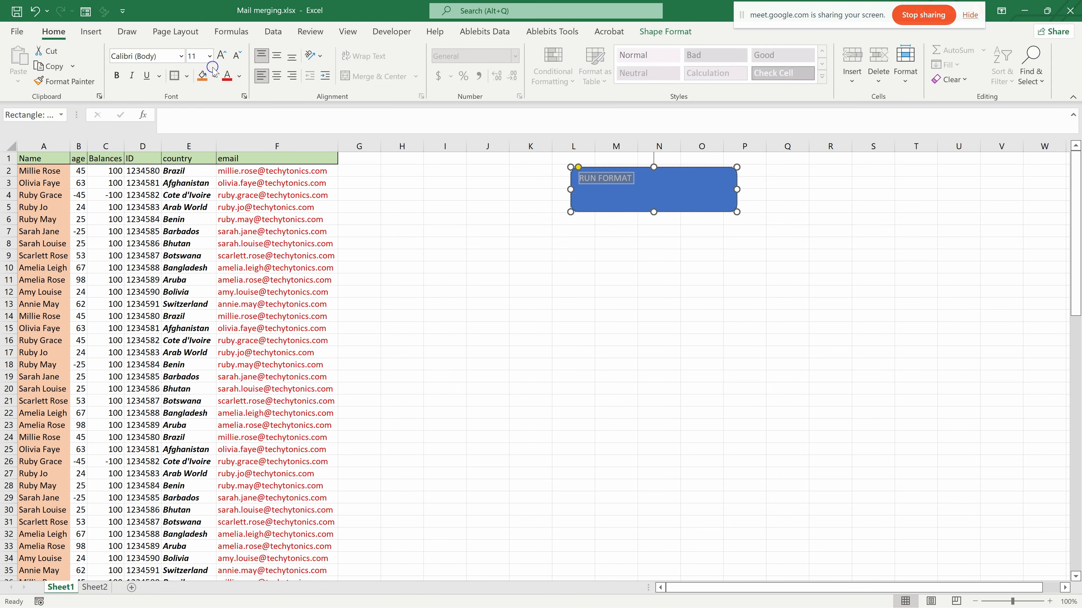
pyautogui.click(209, 55)
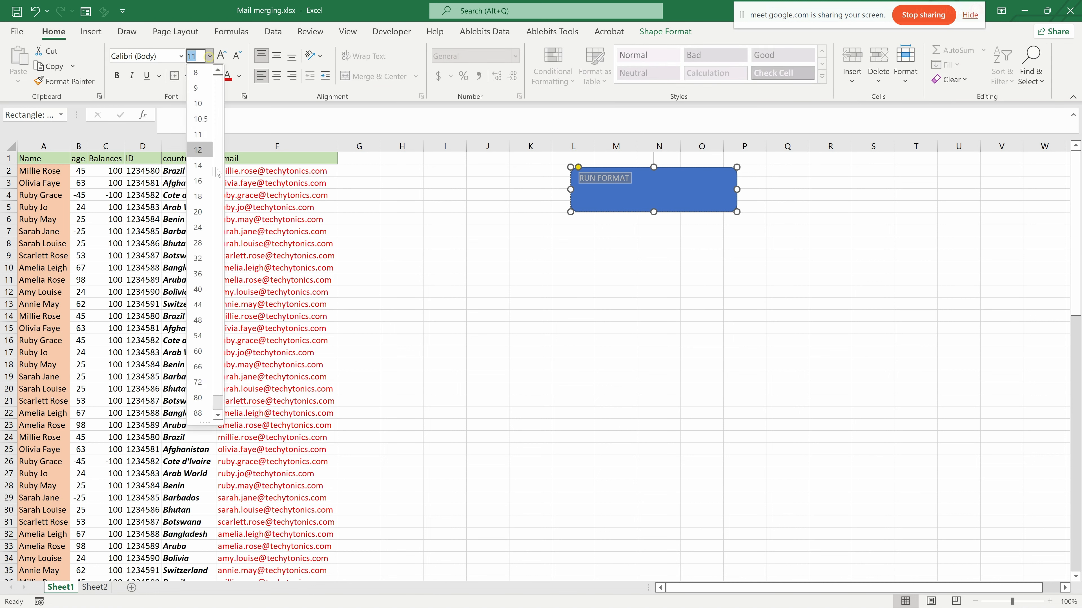
pyautogui.click(205, 215)
pyautogui.click(117, 76)
pyautogui.click(280, 73)
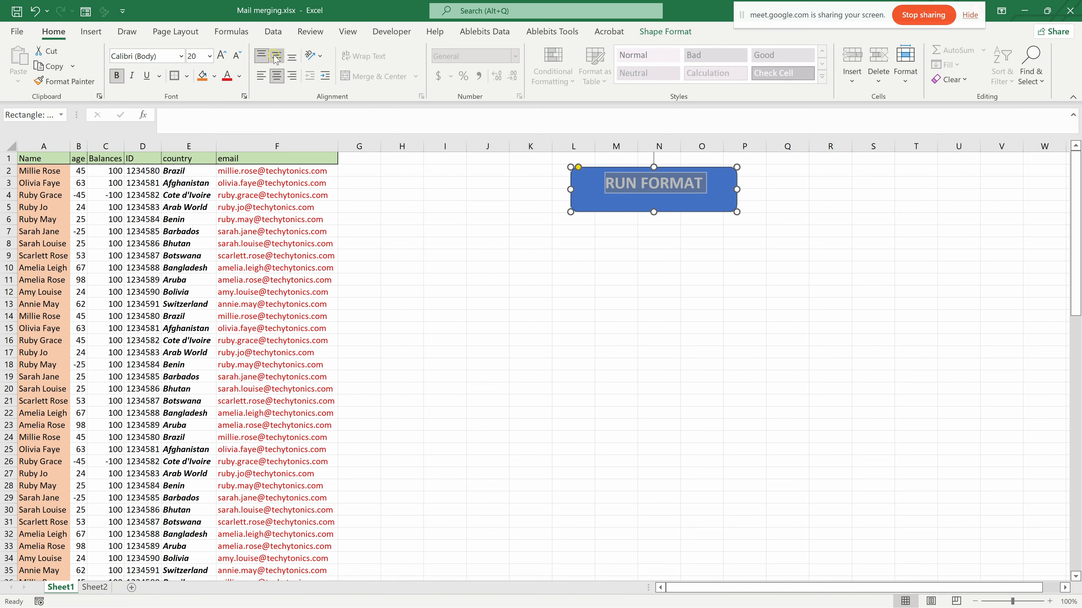
pyautogui.click(276, 55)
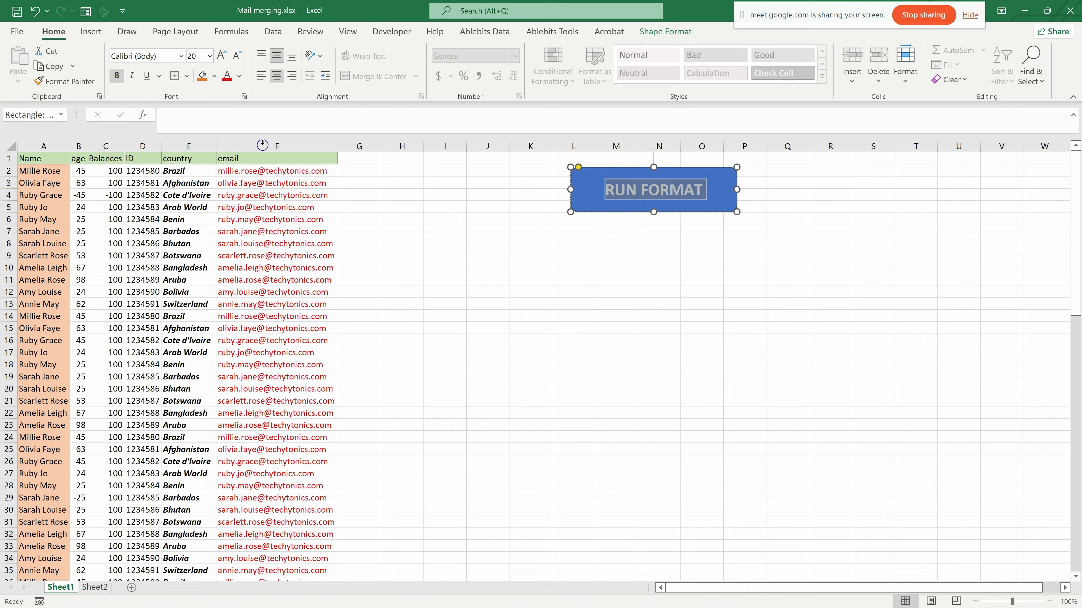
pyautogui.click(746, 244)
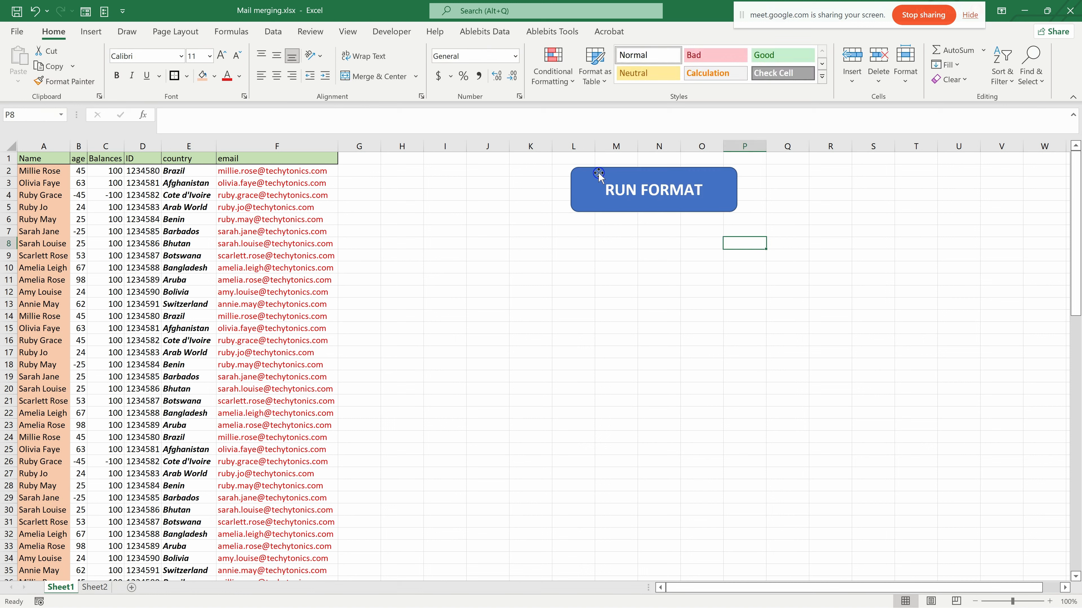
# - Move the RUN FORMAT shape closer to the table, to span columns K to O in rows 4 to 7
pyautogui.click(618, 195)
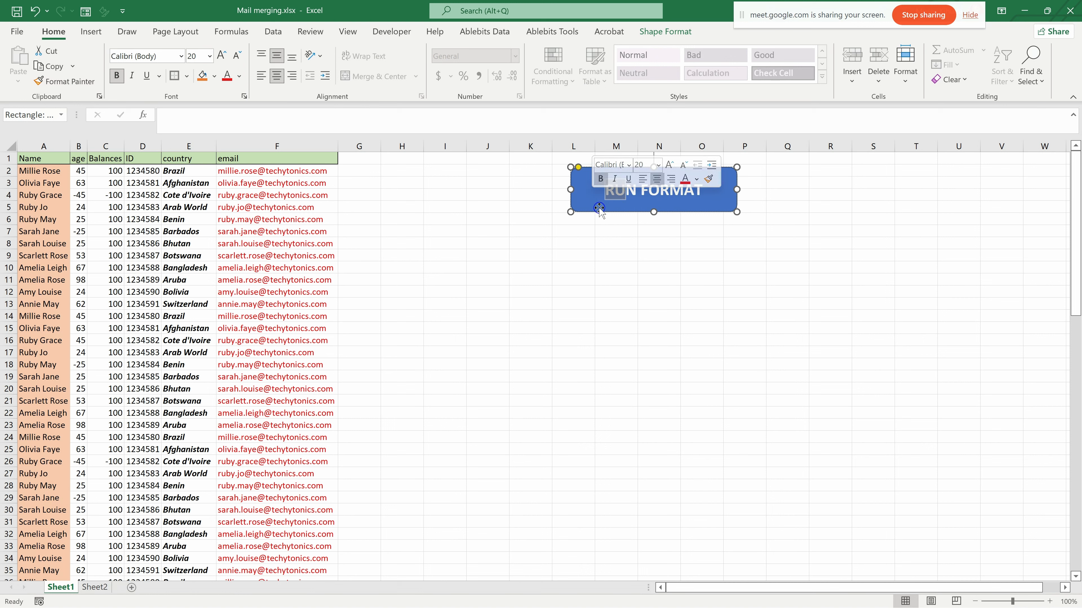
pyautogui.moveTo(598, 209); pyautogui.dragTo(553, 226)
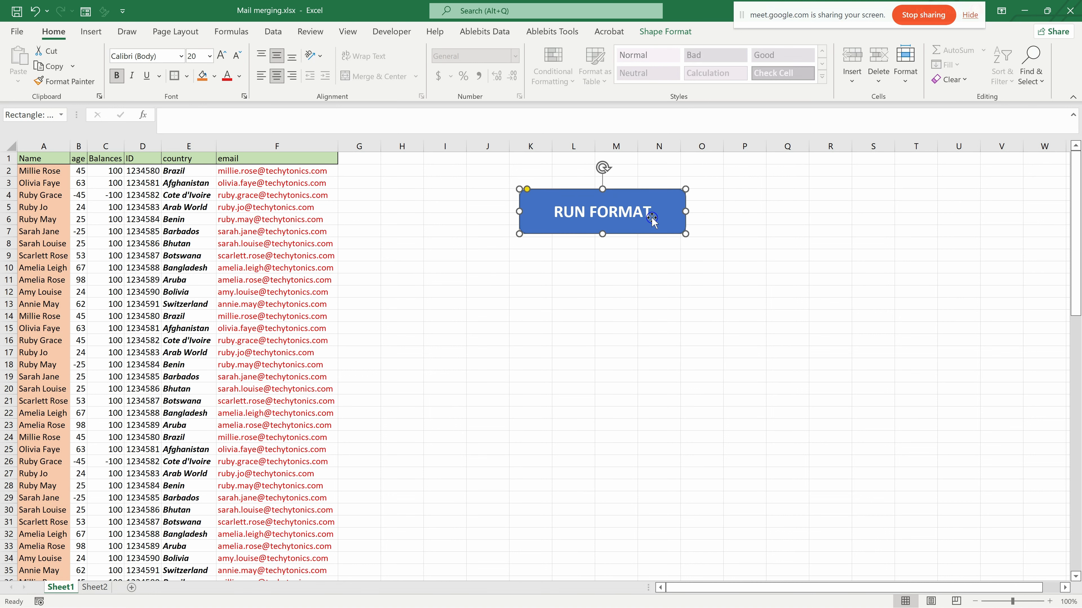
pyautogui.click(517, 293)
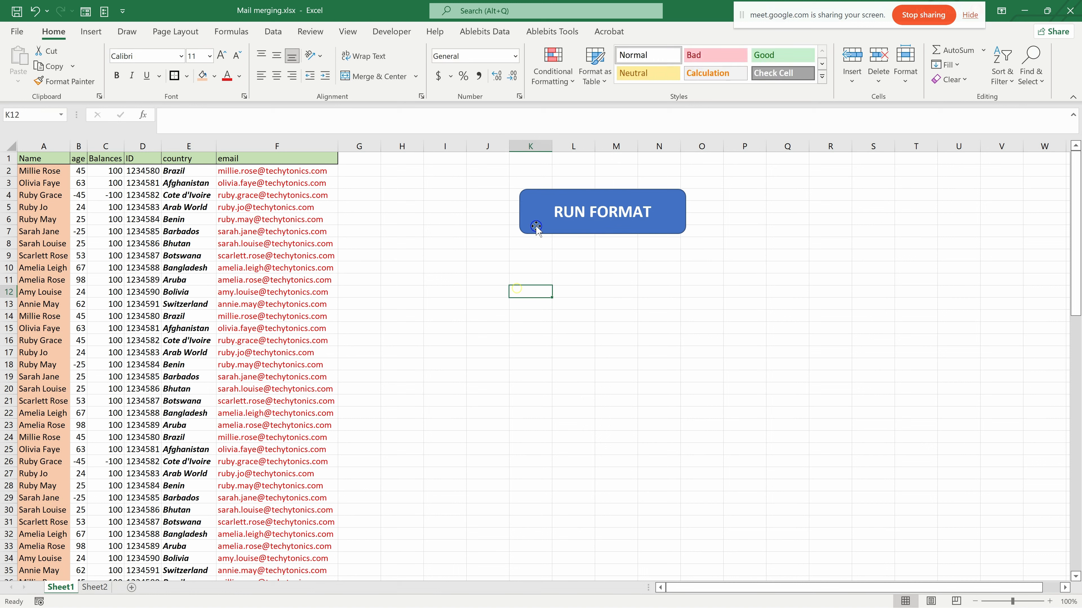
# - Assign the FORMAT macro to the RUN FORMAT shape and deselect the shape
pyautogui.rightClick(537, 220)
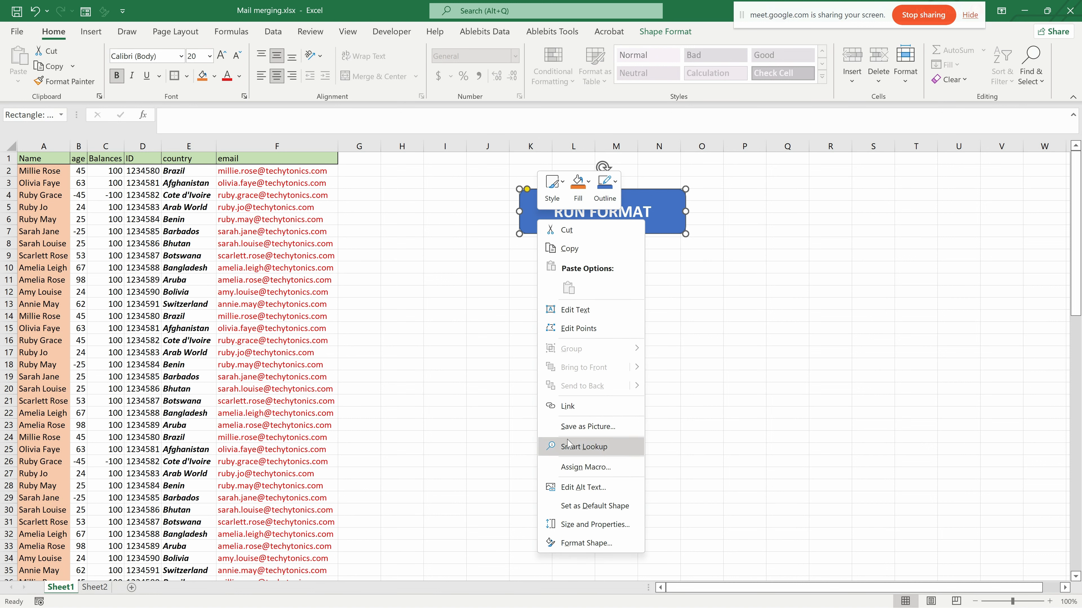
pyautogui.click(573, 468)
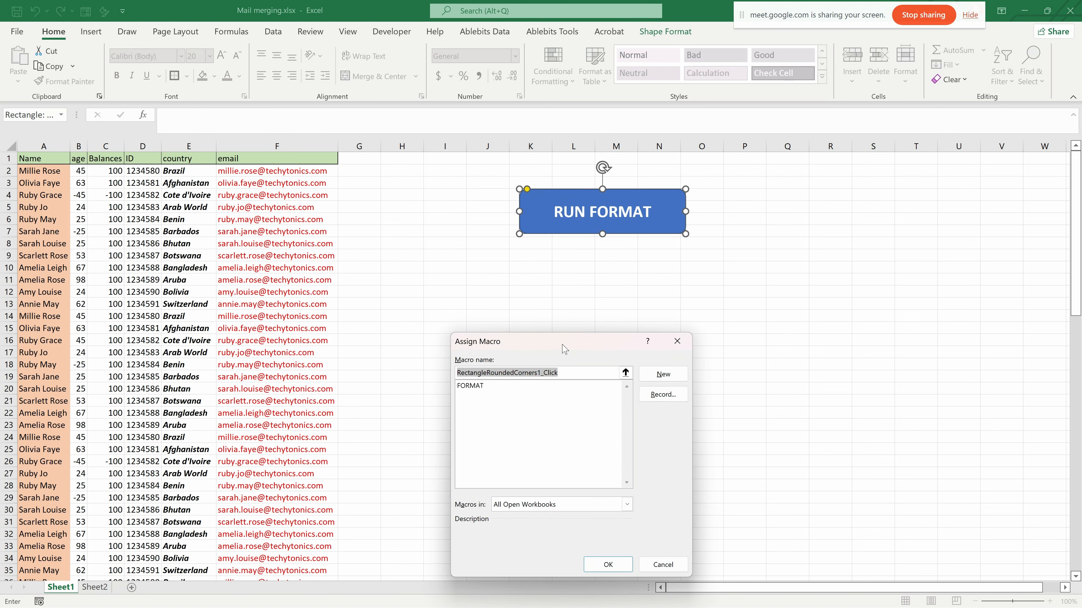
pyautogui.moveTo(564, 349); pyautogui.dragTo(663, 265)
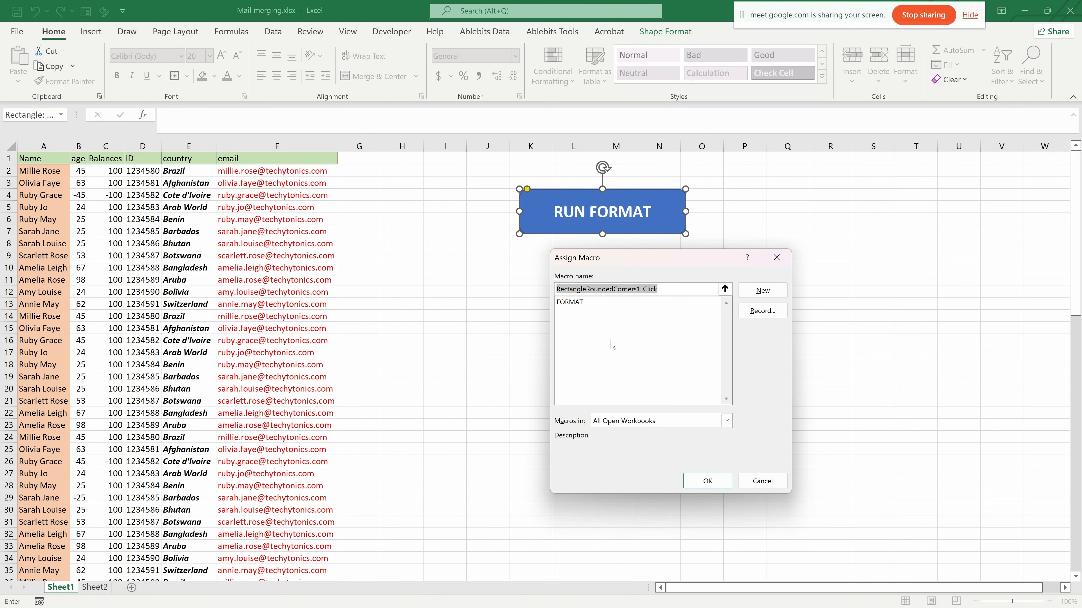
pyautogui.click(571, 303)
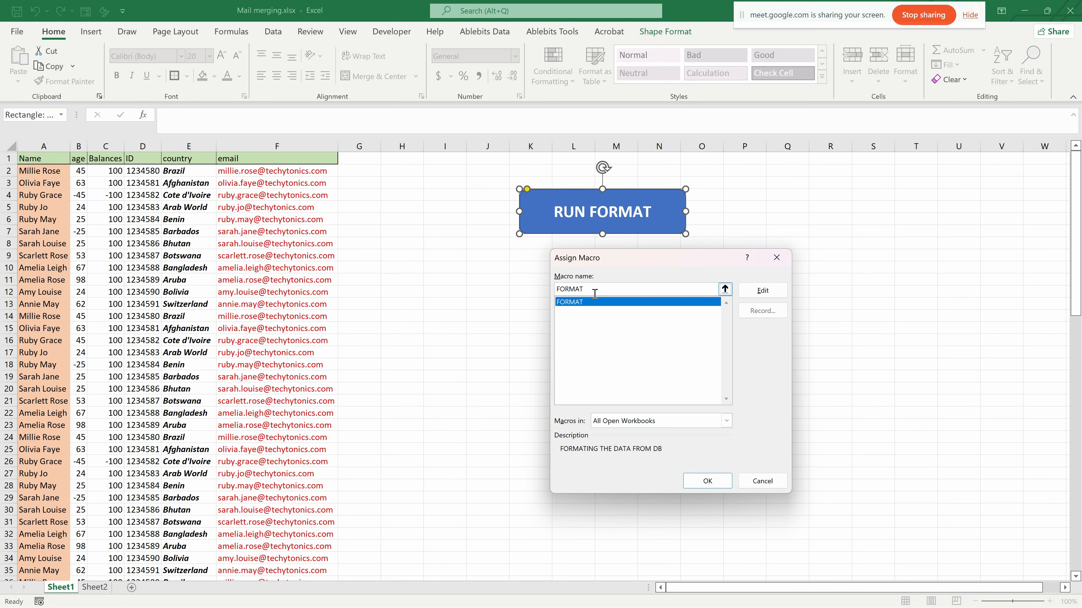
pyautogui.click(708, 481)
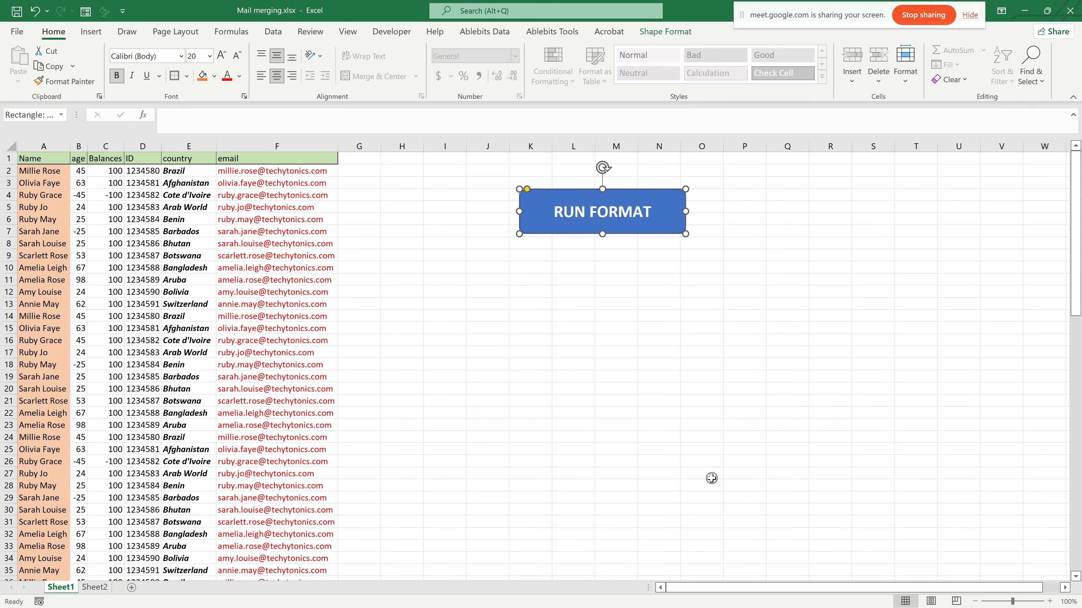
pyautogui.click(561, 324)
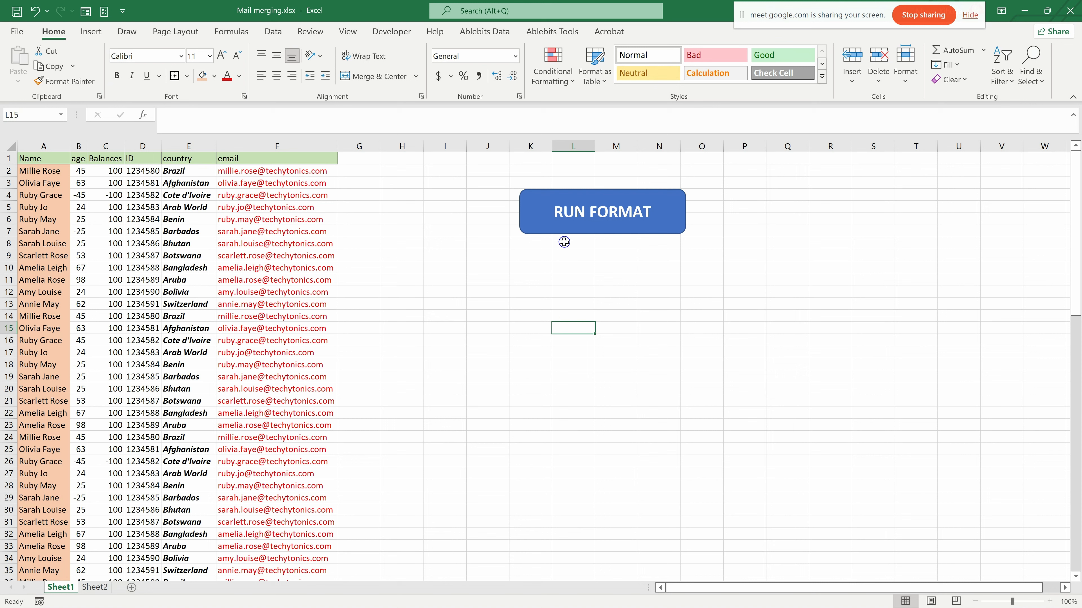
# - Delete columns A to F with the formatted contact table from Sheet1
pyautogui.click(561, 216)
pyautogui.click(486, 362)
pyautogui.click(87, 588)
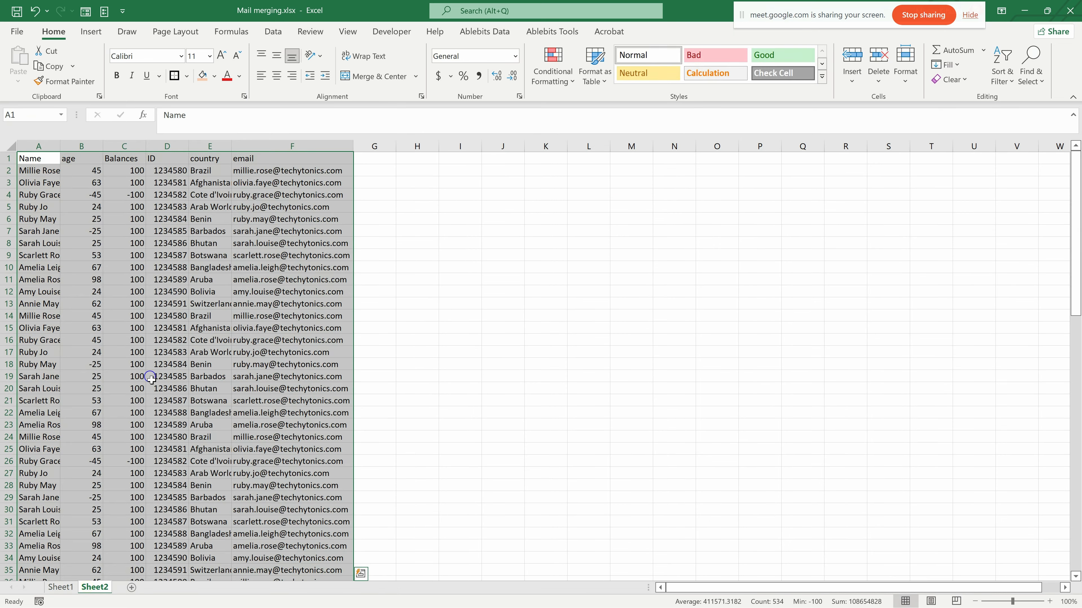
pyautogui.hotkey('ctrl', 'c')
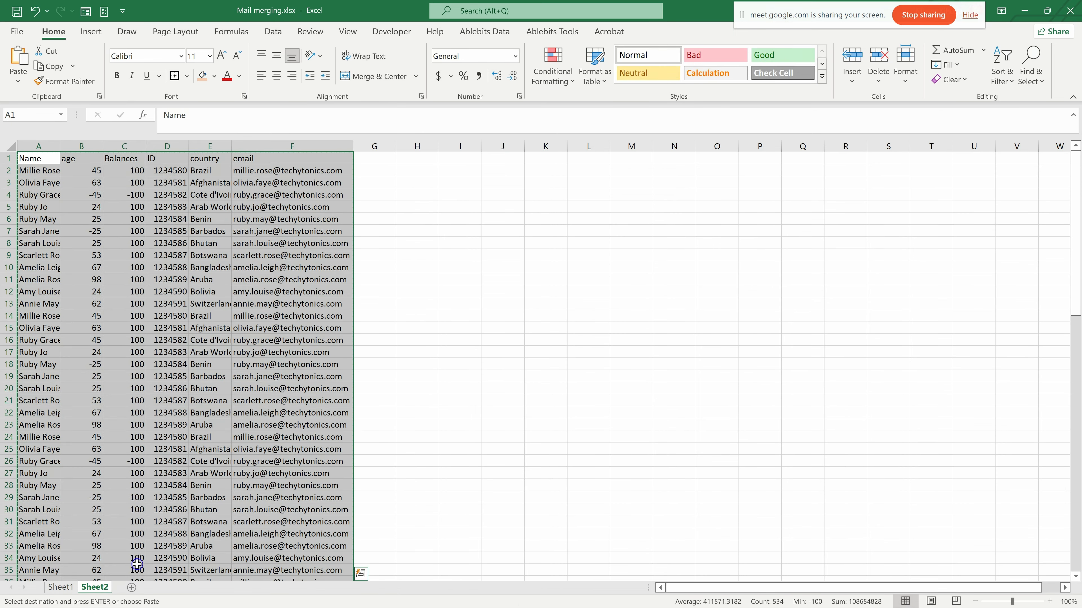
pyautogui.click(60, 587)
pyautogui.moveTo(43, 147); pyautogui.dragTo(281, 146)
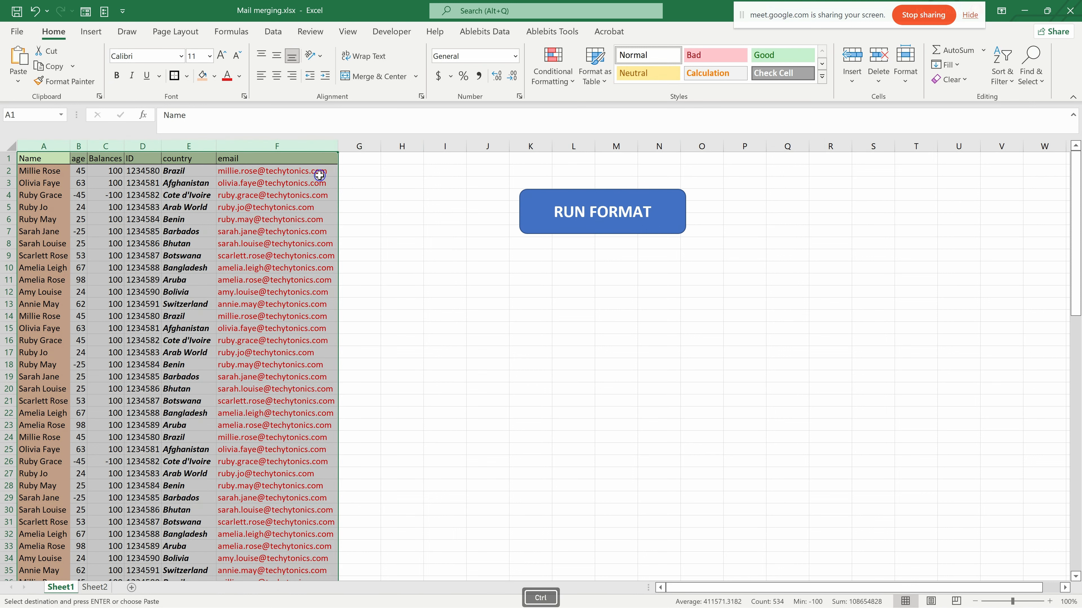
pyautogui.hotkey('ctrl', '=')
pyautogui.hotkey('ctrl', '-')
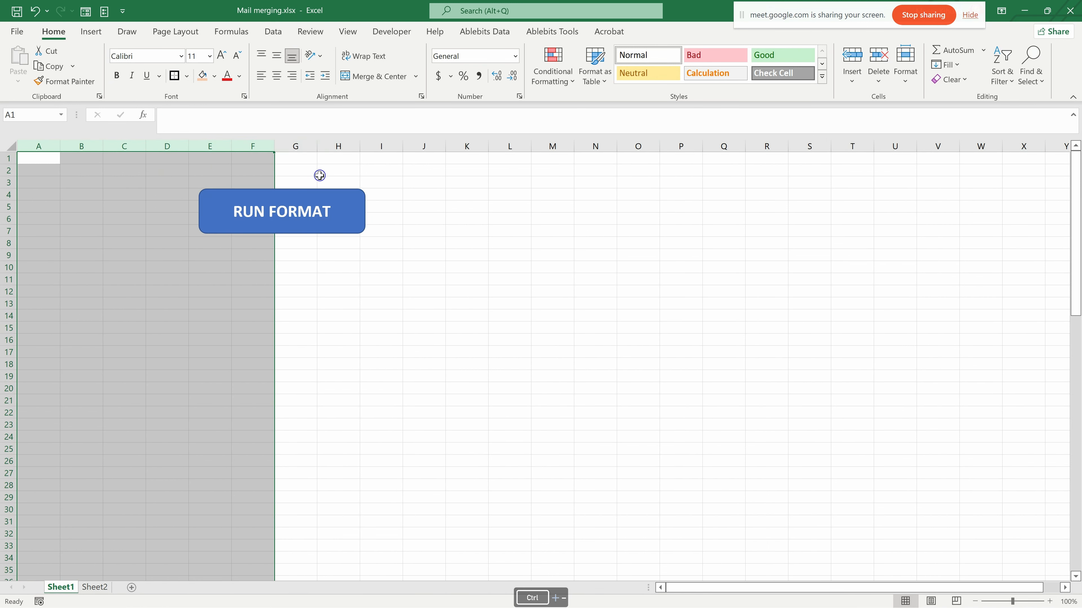
# - Move the RUN FORMAT shape away from the table area, to span columns O to S in rows 3 to 7
pyautogui.click(326, 306)
pyautogui.moveTo(295, 230); pyautogui.dragTo(382, 237)
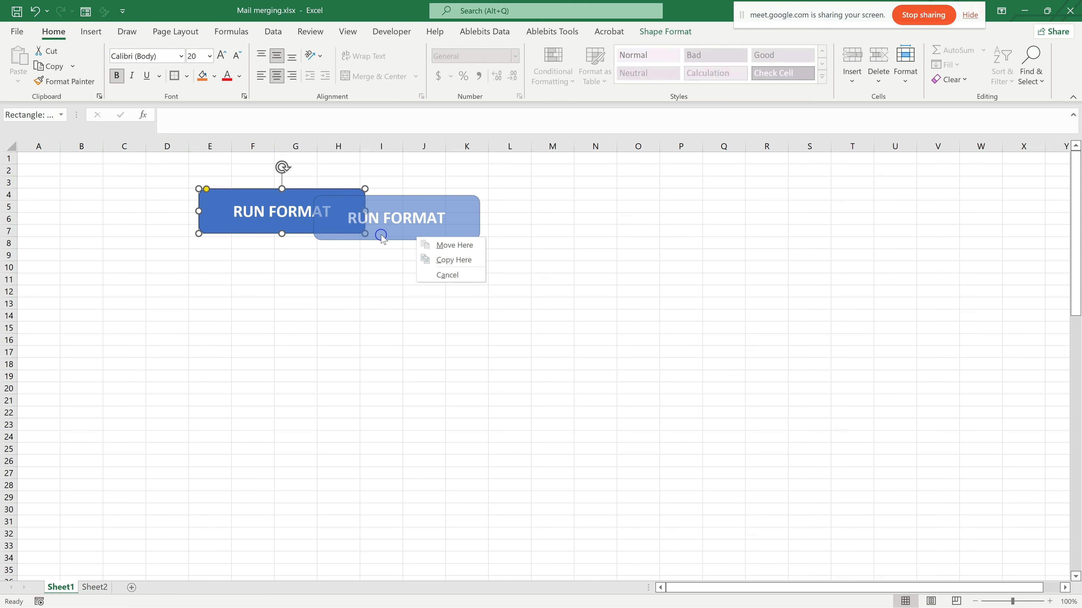
pyautogui.click(447, 275)
pyautogui.moveTo(315, 192); pyautogui.dragTo(784, 193)
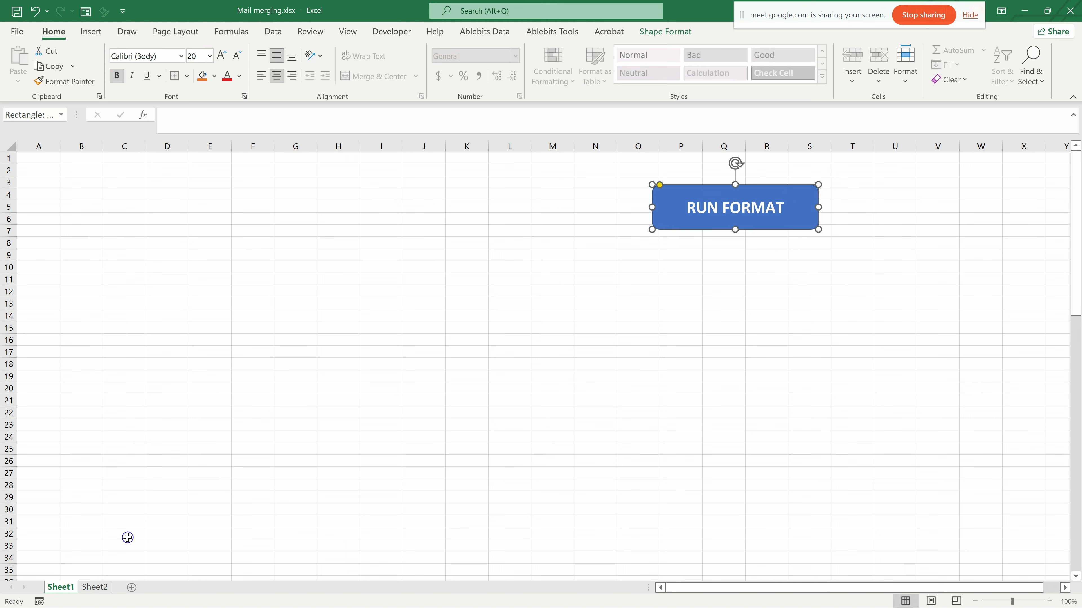
# - Copy the plain contact table from Sheet2 and paste it as values into Sheet1 starting at cell A1
pyautogui.click(93, 588)
pyautogui.hotkey('ctrl', 'c')
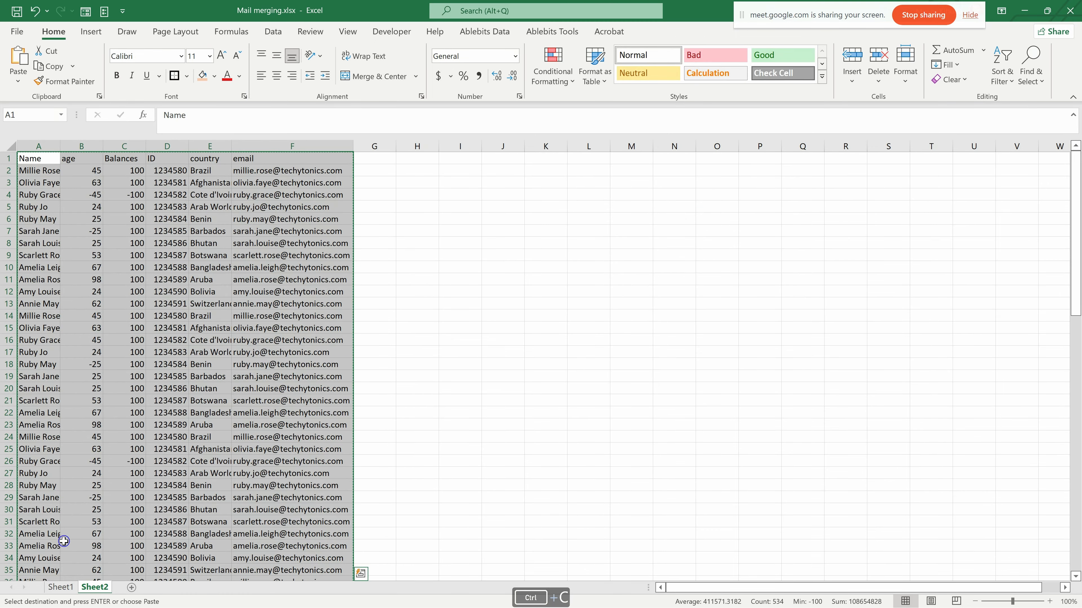
pyautogui.click(60, 587)
pyautogui.rightClick(49, 207)
pyautogui.click(43, 157)
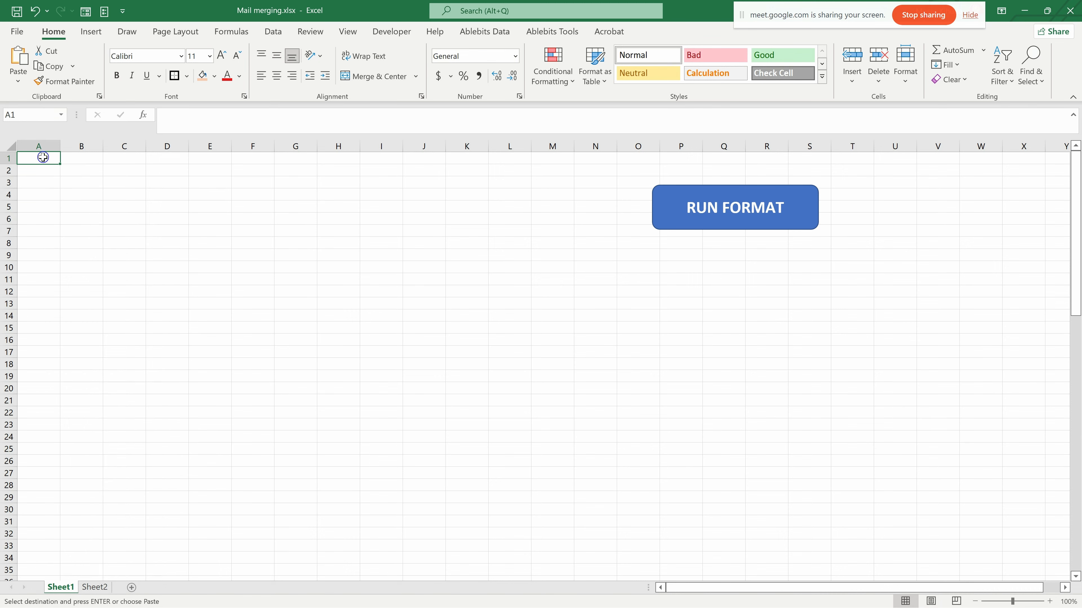
pyautogui.rightClick(43, 158)
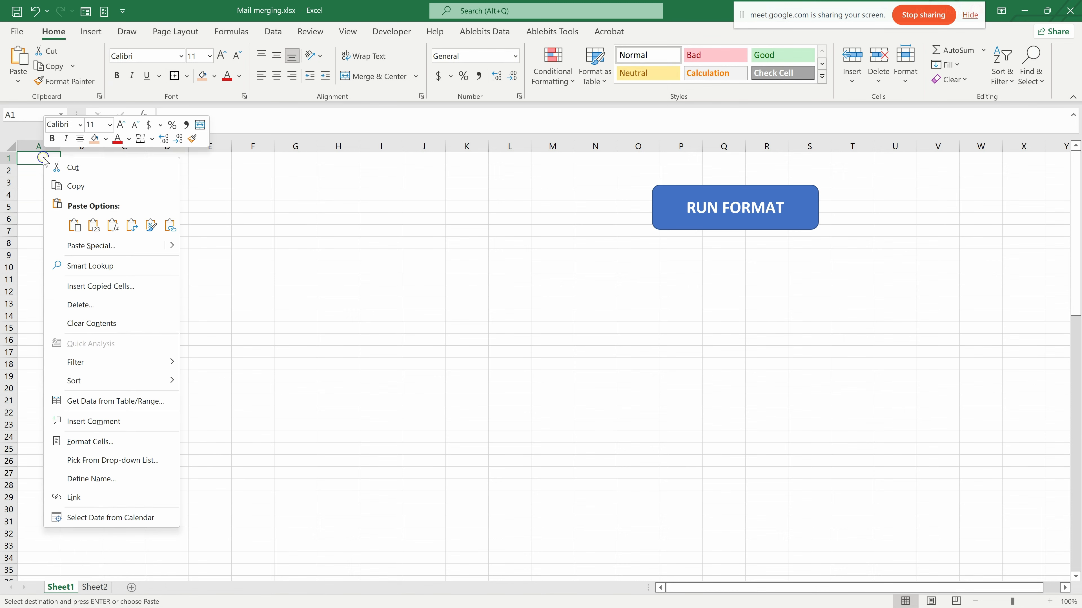
pyautogui.click(92, 226)
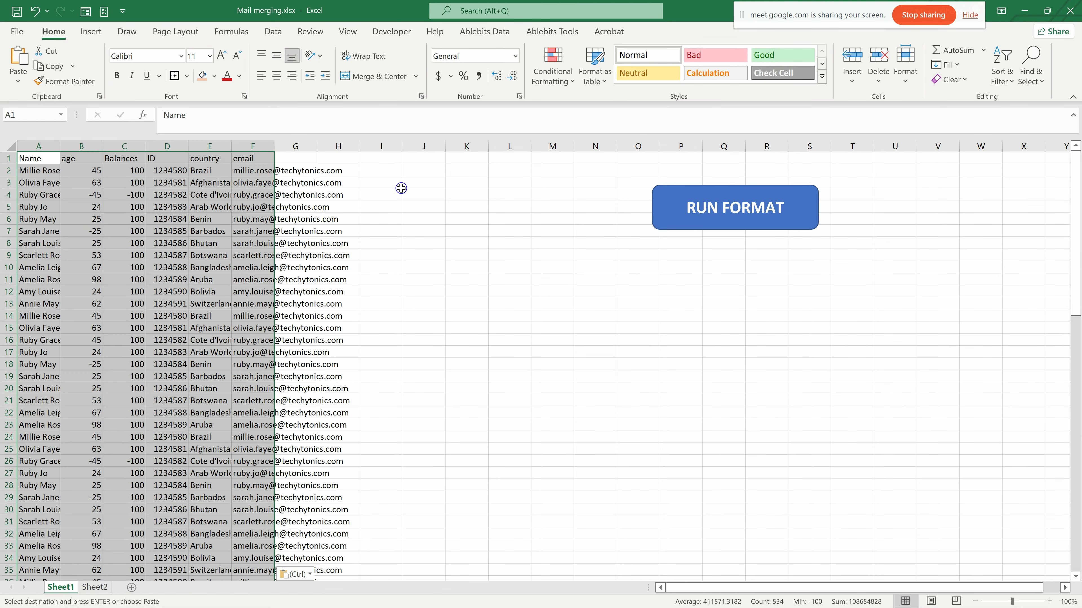
# - Run the FORMAT macro on the pasted contact table with the RUN FORMAT shape and select an empty cell
pyautogui.click(423, 194)
pyautogui.click(720, 215)
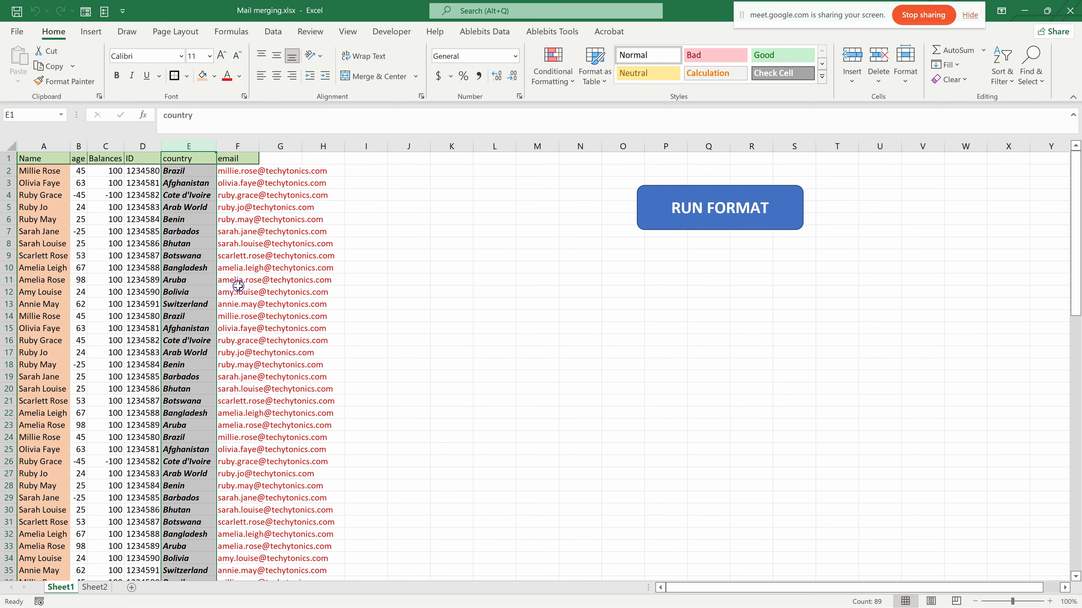
pyautogui.click(677, 203)
pyautogui.click(667, 218)
pyautogui.click(581, 329)
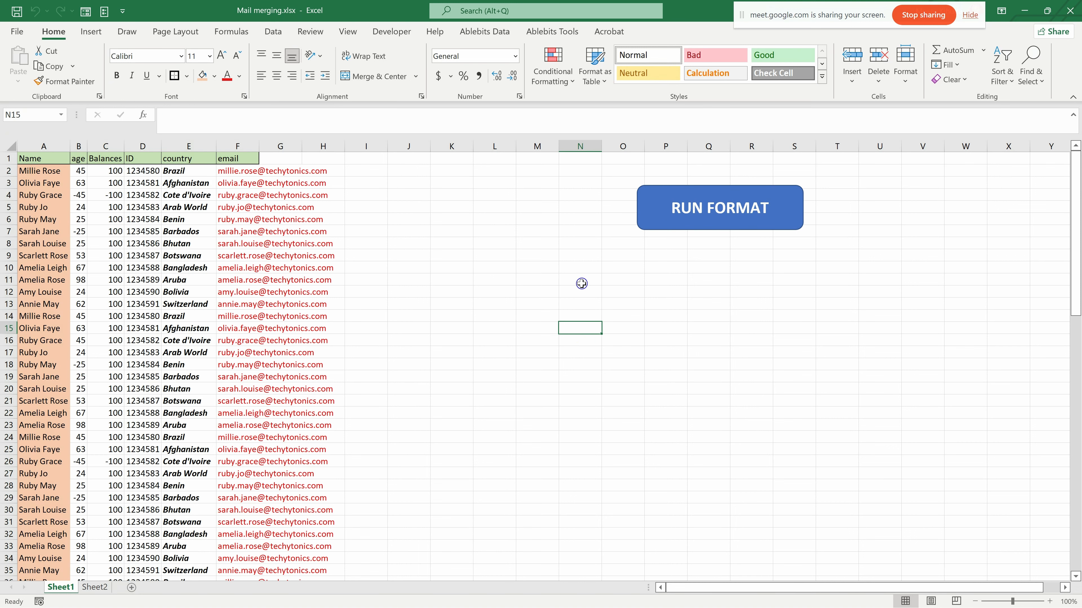
pyautogui.click(538, 292)
# - Switch to the empty Sheet22 in the workbook video data - Copya - Copy.xlsm
pyautogui.click(391, 32)
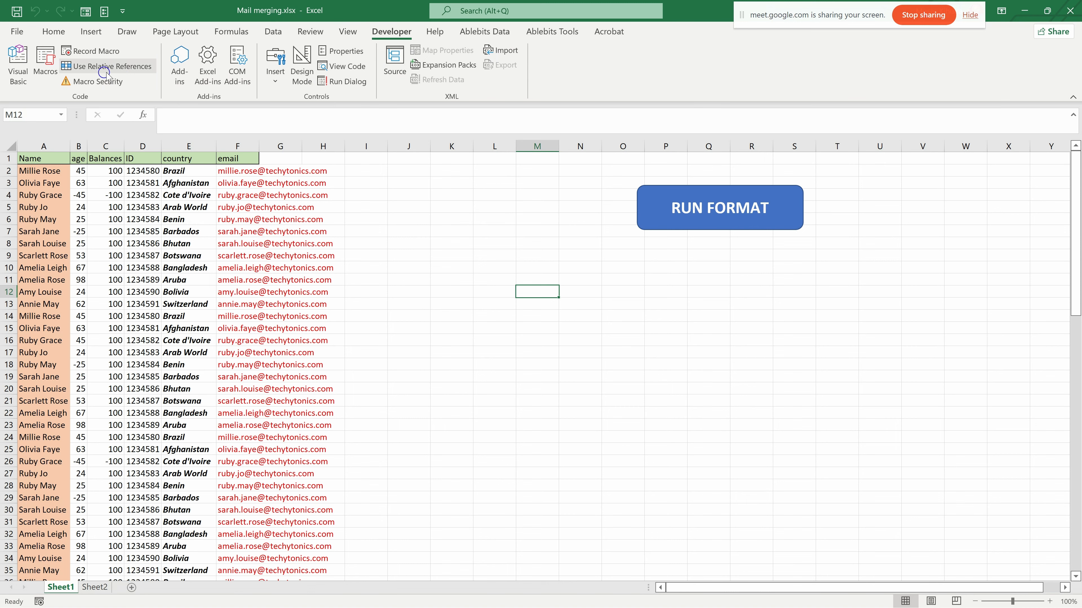
pyautogui.scroll(-5, 374, 302)
pyautogui.scroll(5, 377, 308)
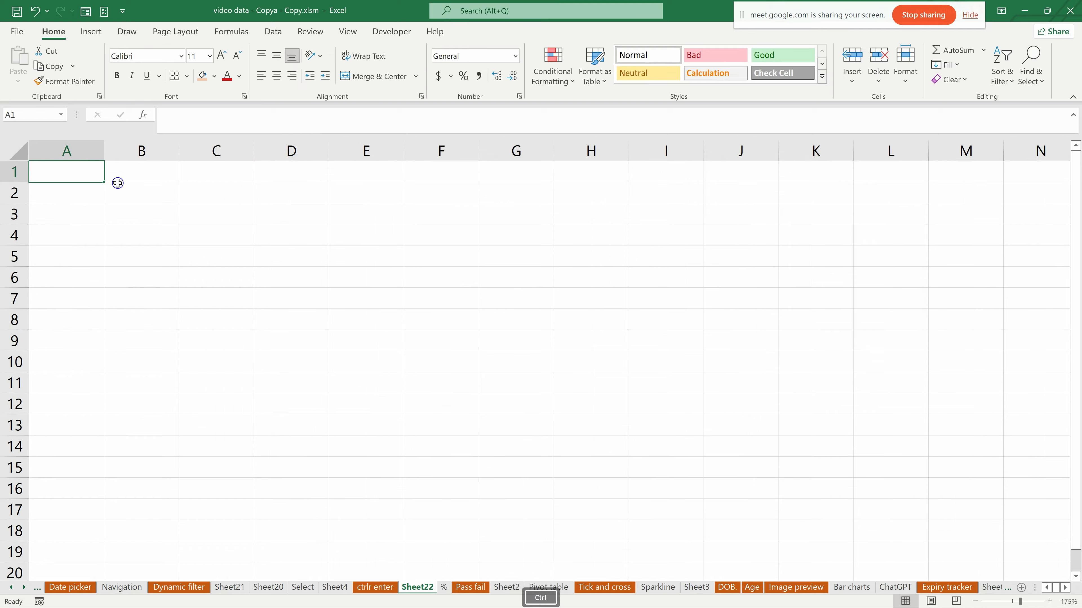
pyautogui.scroll(-1, 115, 188)
pyautogui.scroll(1, 118, 184)
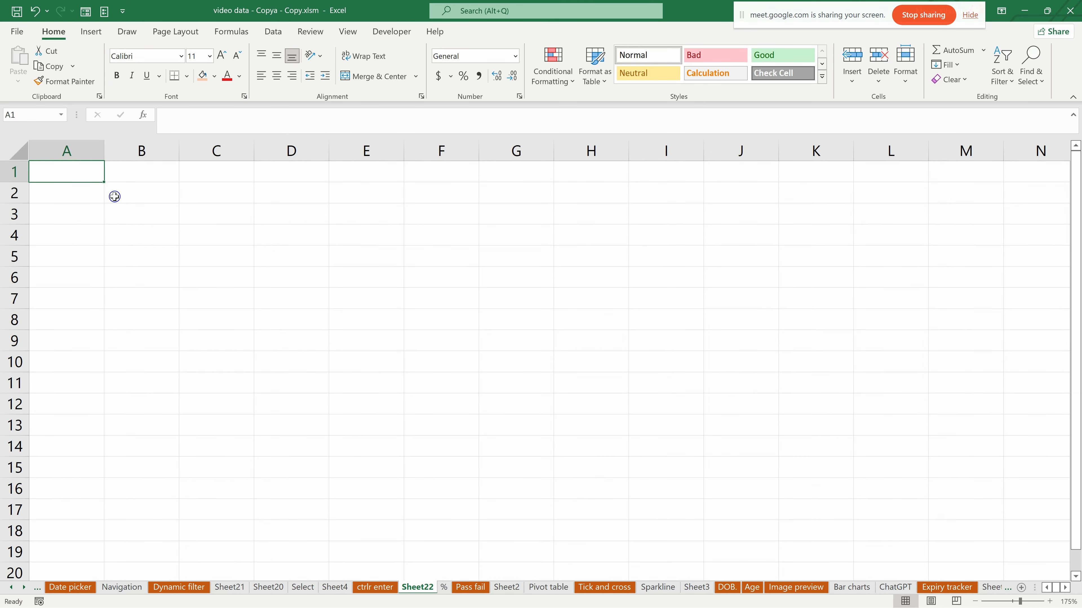
pyautogui.click(298, 200)
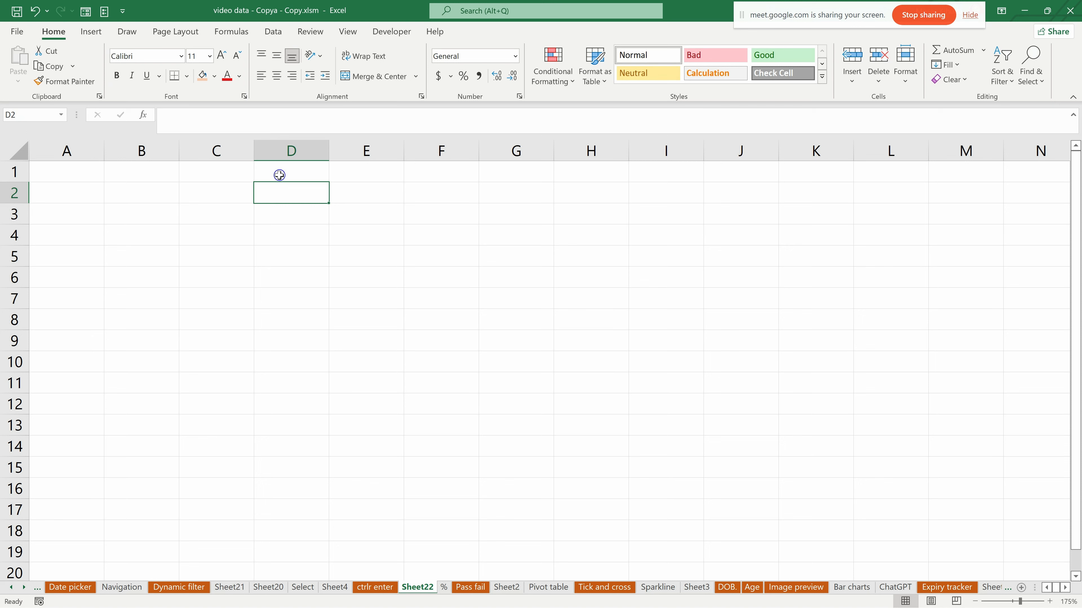
pyautogui.click(271, 214)
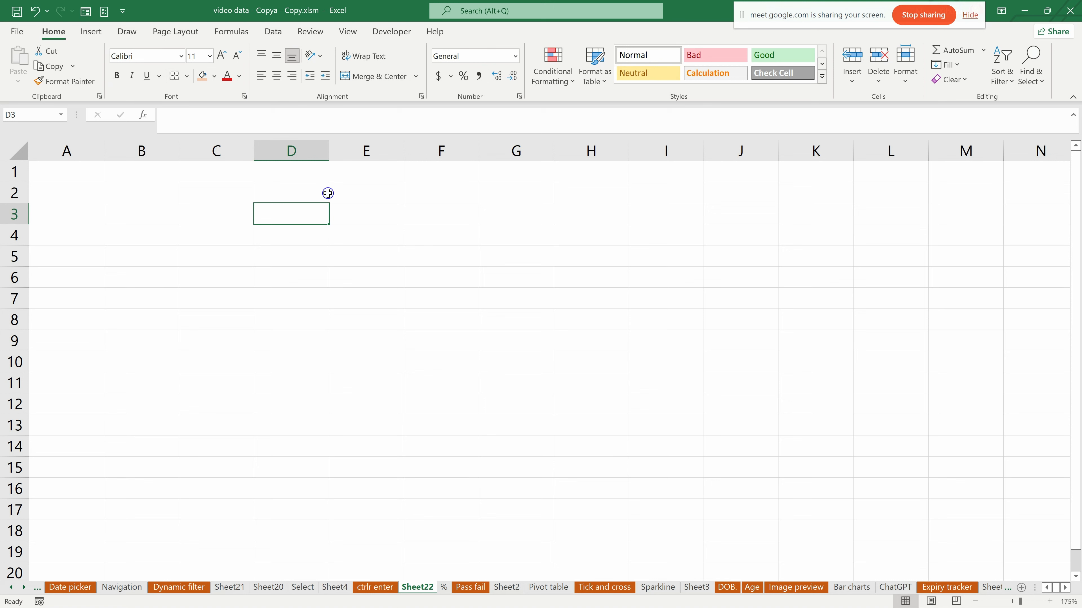
pyautogui.click(357, 191)
pyautogui.write('cOU')
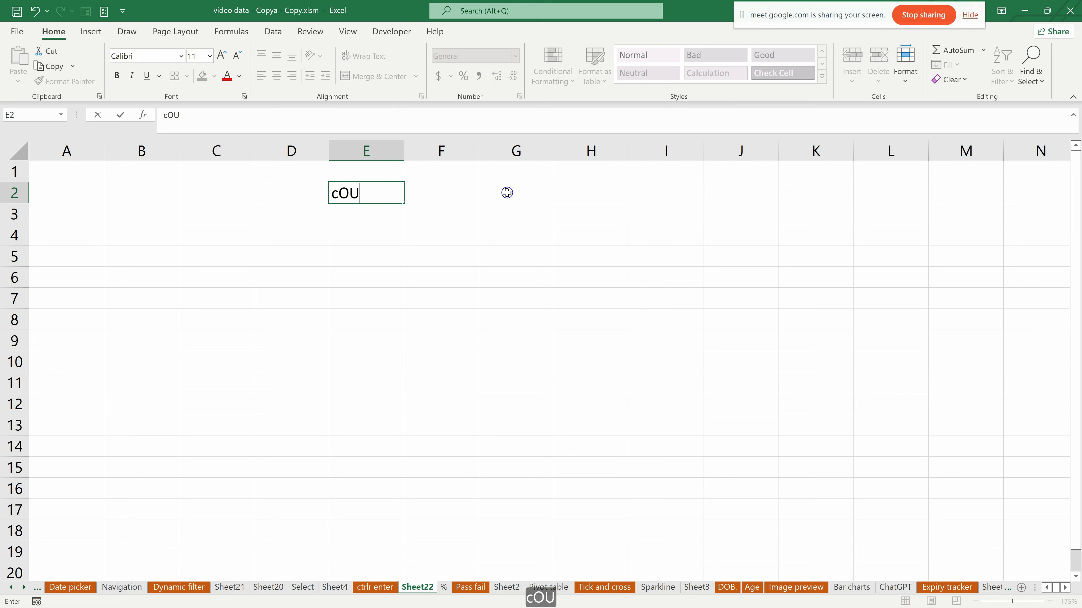
pyautogui.press('BackSpace')
pyautogui.press('BackSpace')
pyautogui.press('BackSpace')
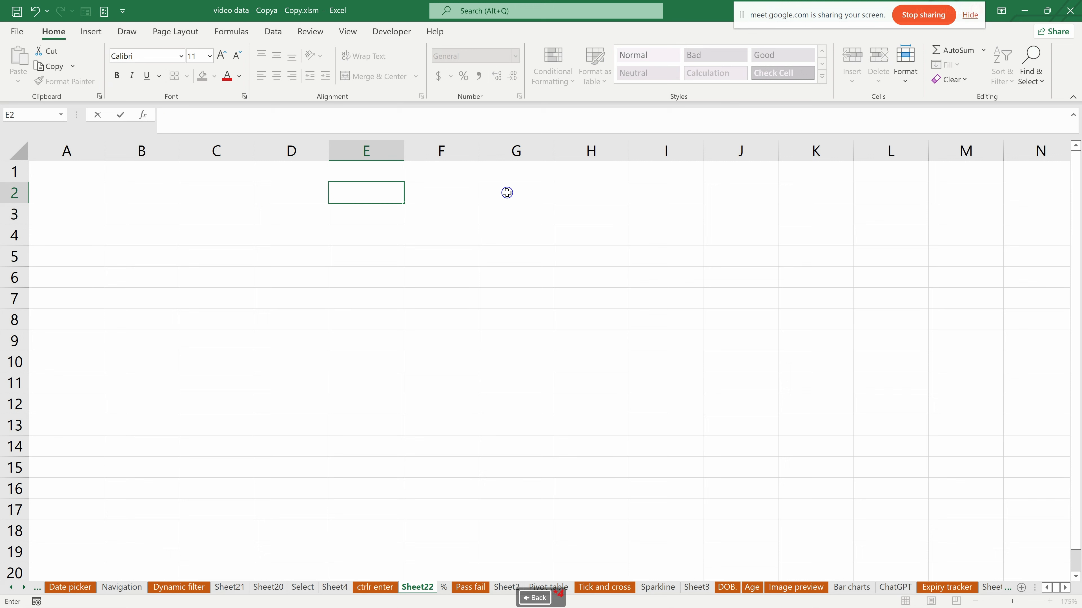
# - Enter the headers COUNT, PRICE and TOTAL in cells E1, F1 and G1
pyautogui.click(366, 169)
pyautogui.write('COUNT')
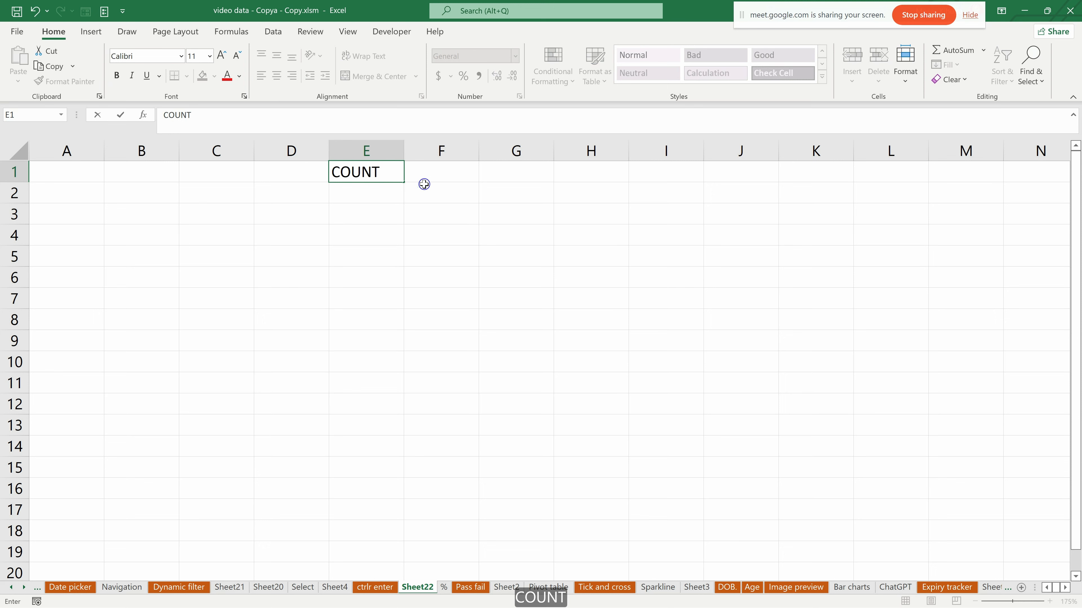
pyautogui.click(445, 173)
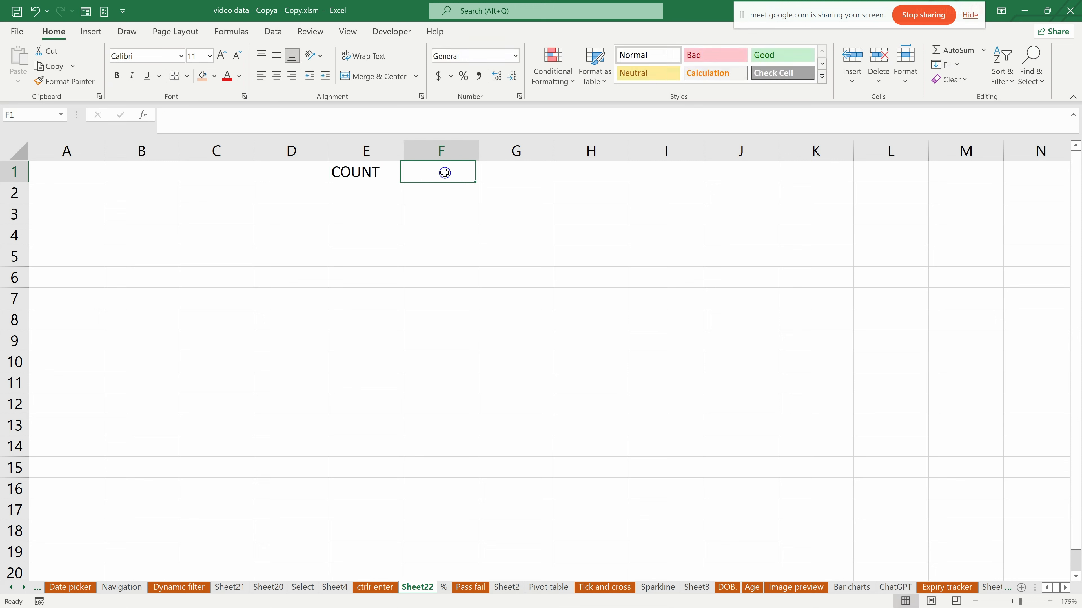
pyautogui.write('PRICE')
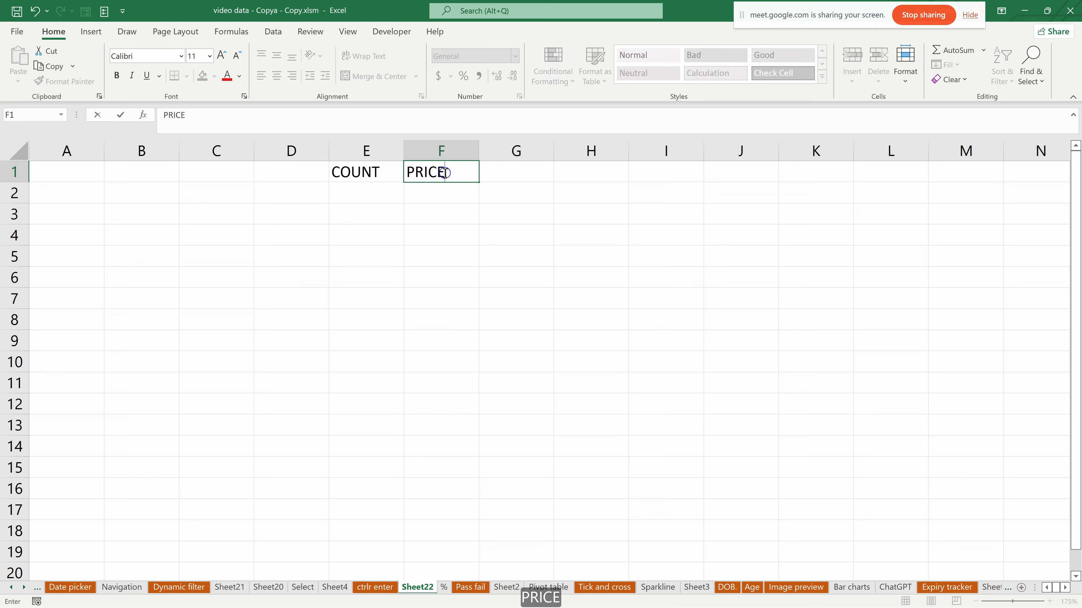
pyautogui.click(515, 179)
pyautogui.write('TI')
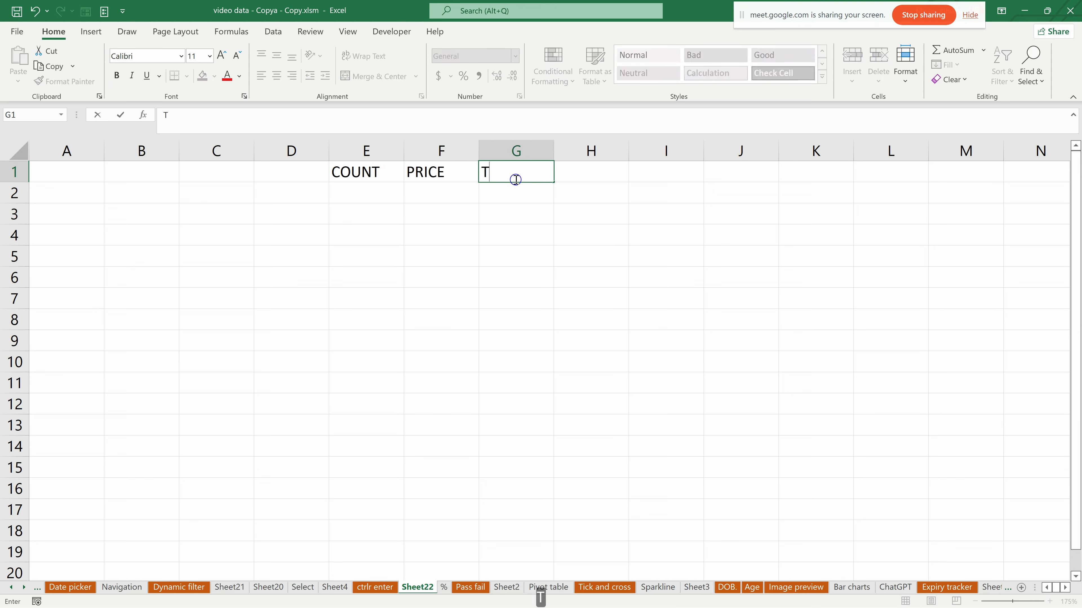
pyautogui.press('BackSpace')
pyautogui.write('OTAL')
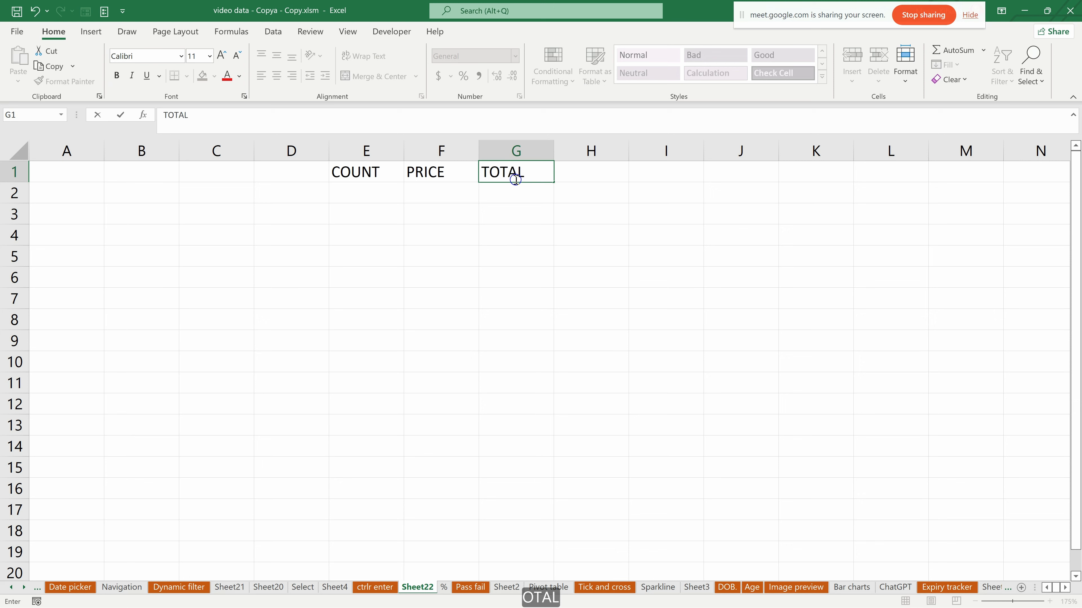
pyautogui.click(300, 168)
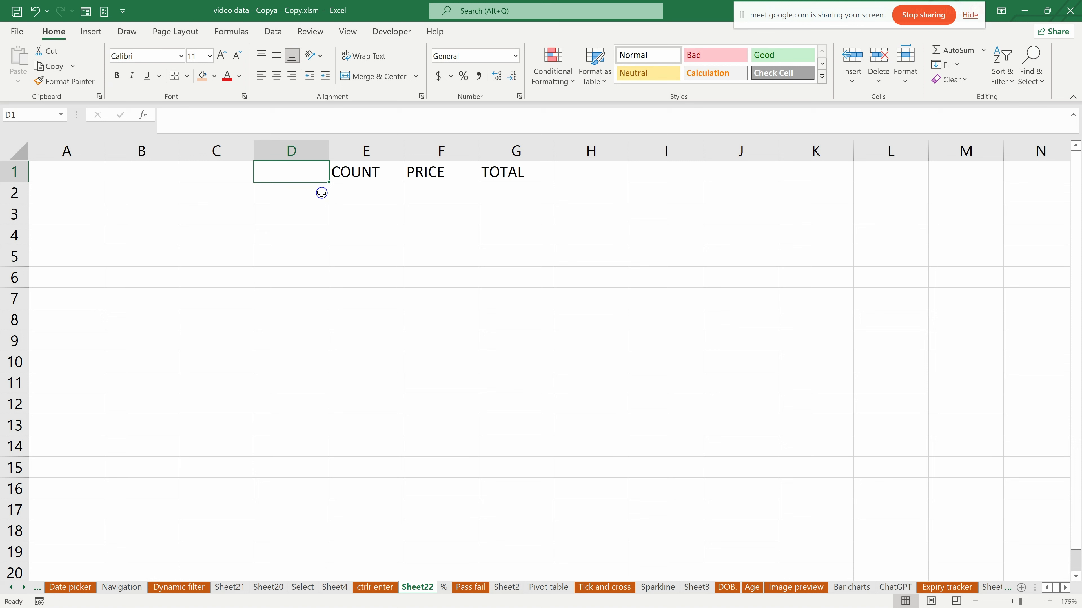
# - Apply all borders and outside borders to the range D1:G16
pyautogui.moveTo(307, 176)
pyautogui.mouseDown()
pyautogui.moveTo(422, 188)
pyautogui.moveTo(541, 270)
pyautogui.moveTo(540, 481)
pyautogui.mouseUp()
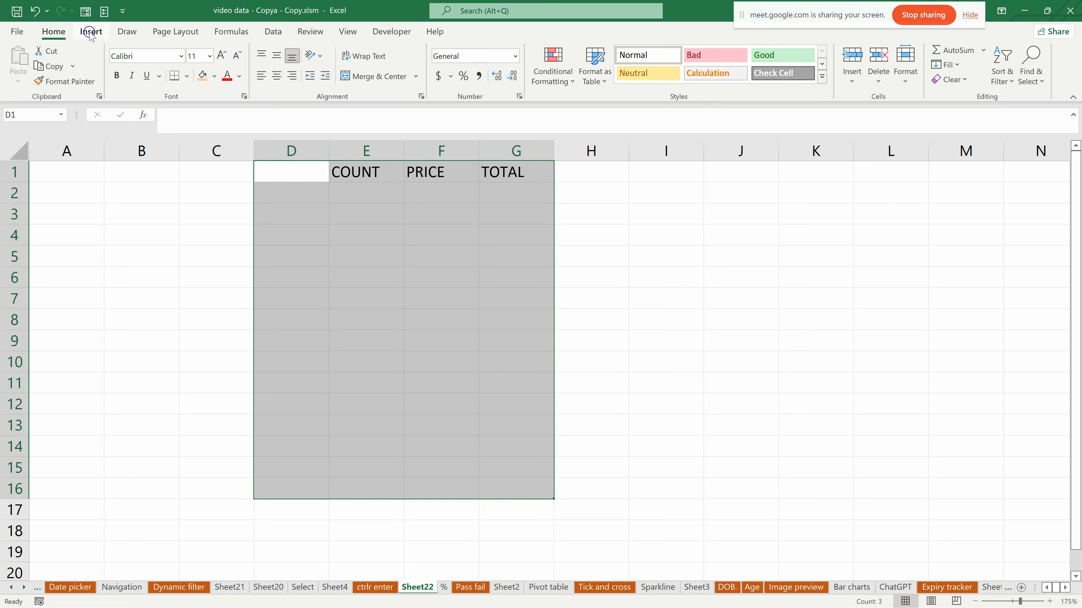
pyautogui.click(187, 76)
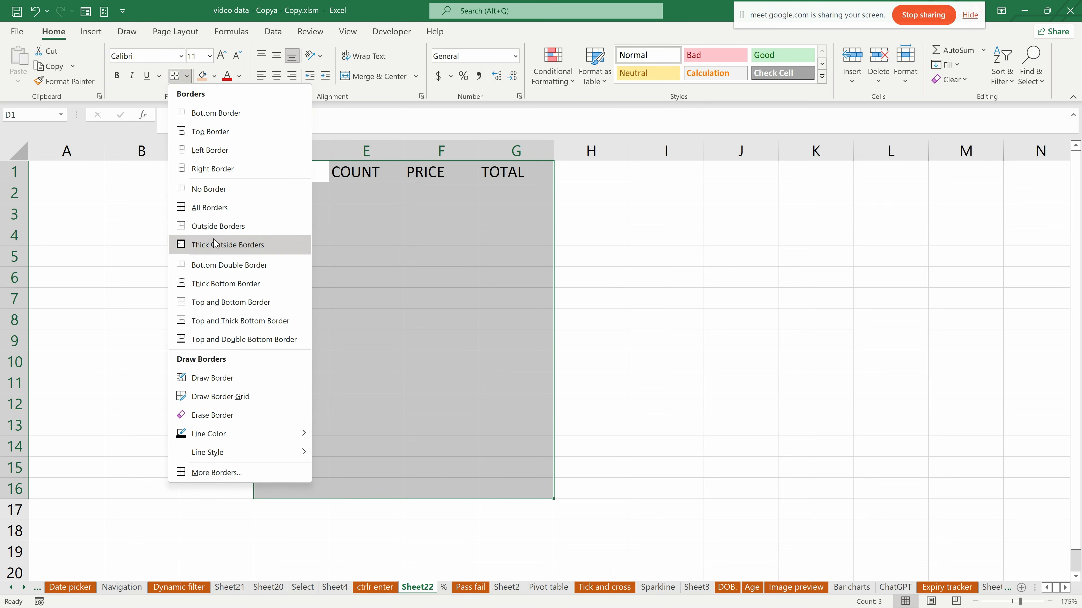
pyautogui.click(217, 208)
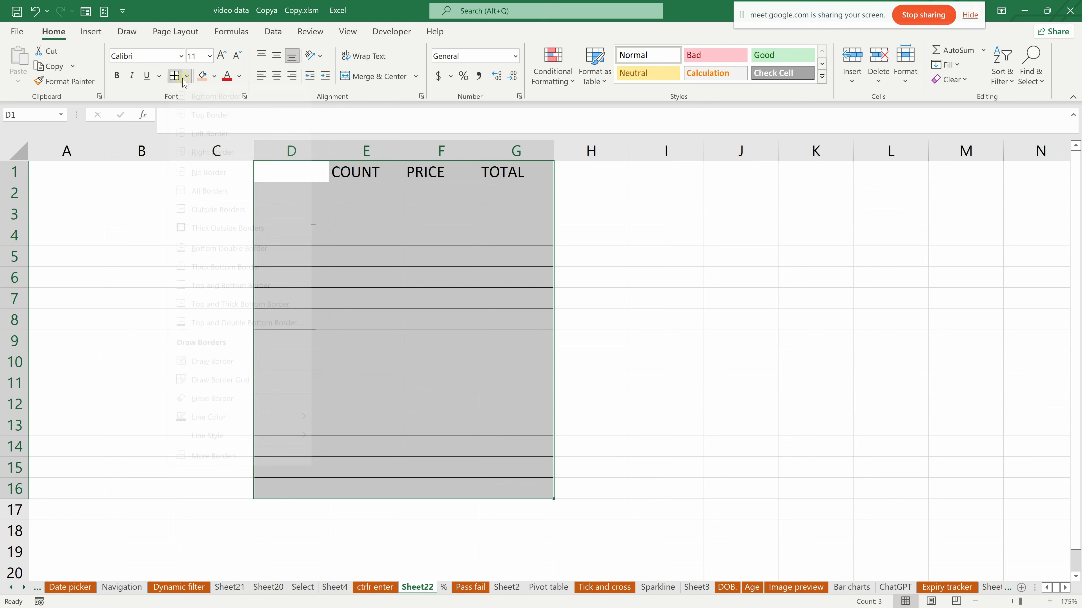
pyautogui.click(210, 232)
pyautogui.click(550, 284)
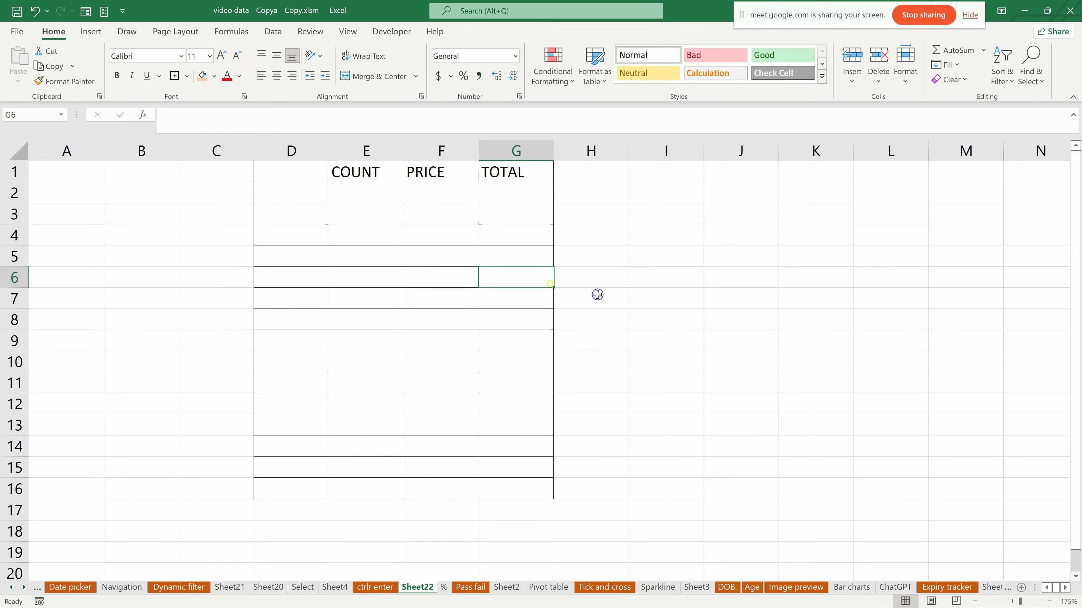
pyautogui.click(595, 251)
# - Fill the header cells D1:G1 with light orange
pyautogui.moveTo(286, 174); pyautogui.dragTo(486, 177)
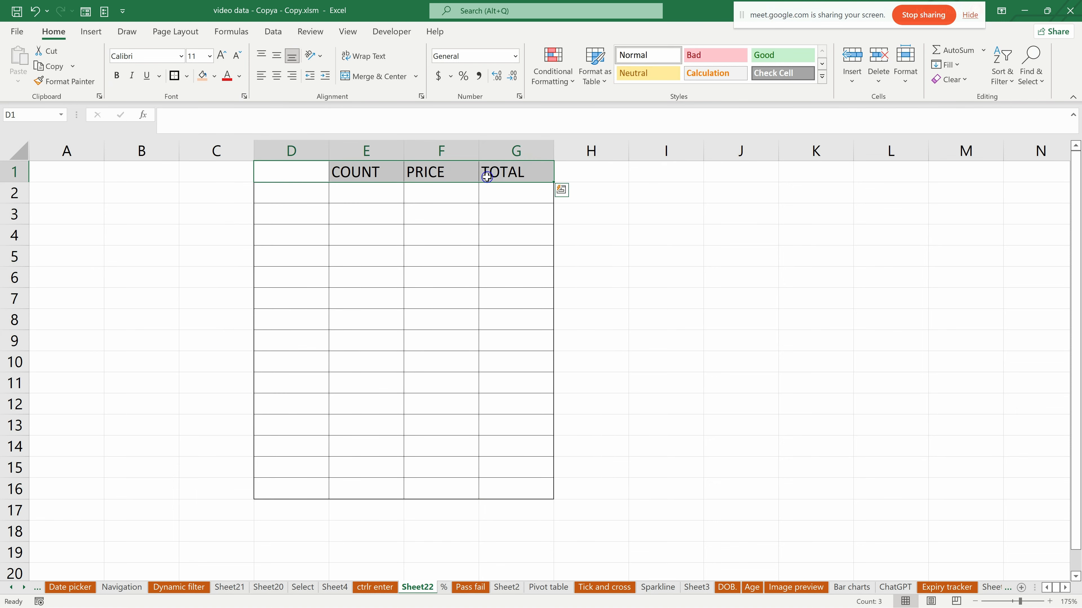
pyautogui.click(214, 76)
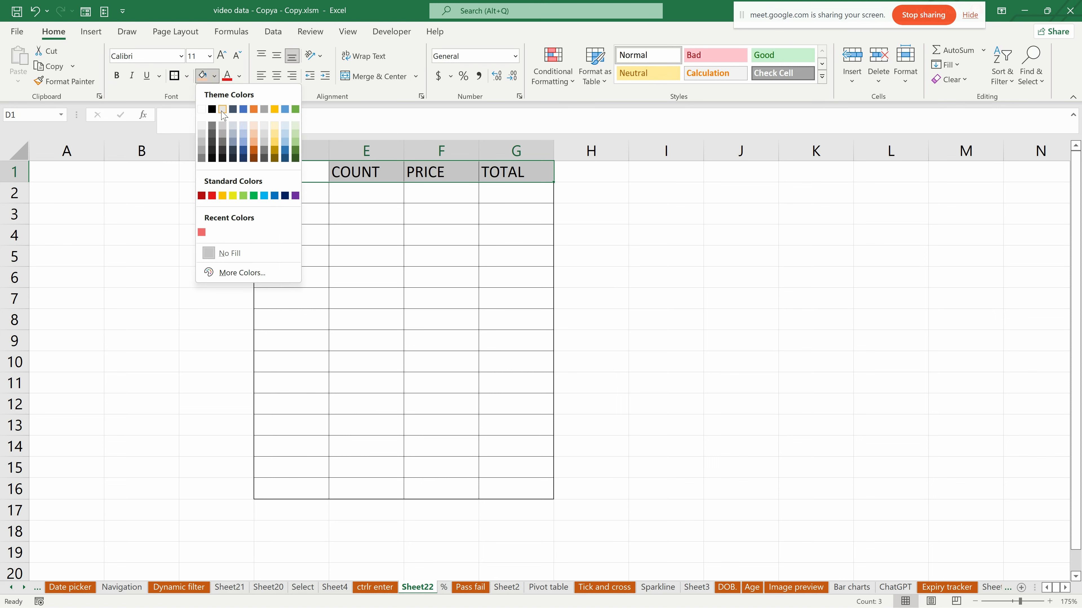
pyautogui.click(256, 147)
pyautogui.click(381, 259)
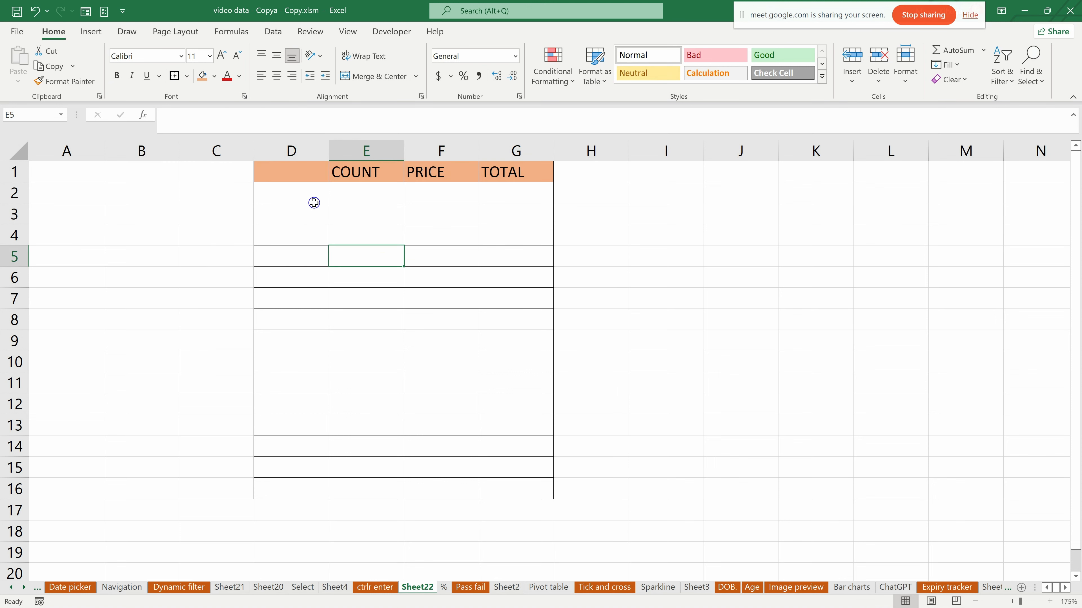
# - Increase the table's row heights to about double and narrow columns D to G slightly to equal widths
pyautogui.moveTo(20, 174); pyautogui.dragTo(19, 520)
pyautogui.scroll(-6, 367, 304)
pyautogui.scroll(6, 386, 302)
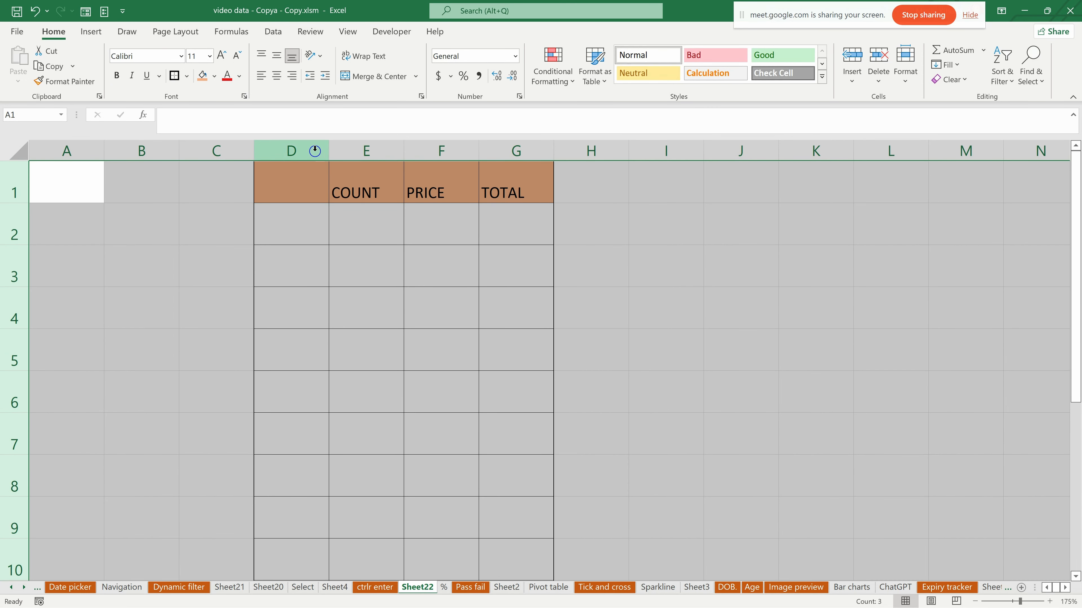
pyautogui.moveTo(291, 148); pyautogui.dragTo(514, 150)
pyautogui.moveTo(328, 152); pyautogui.dragTo(324, 152)
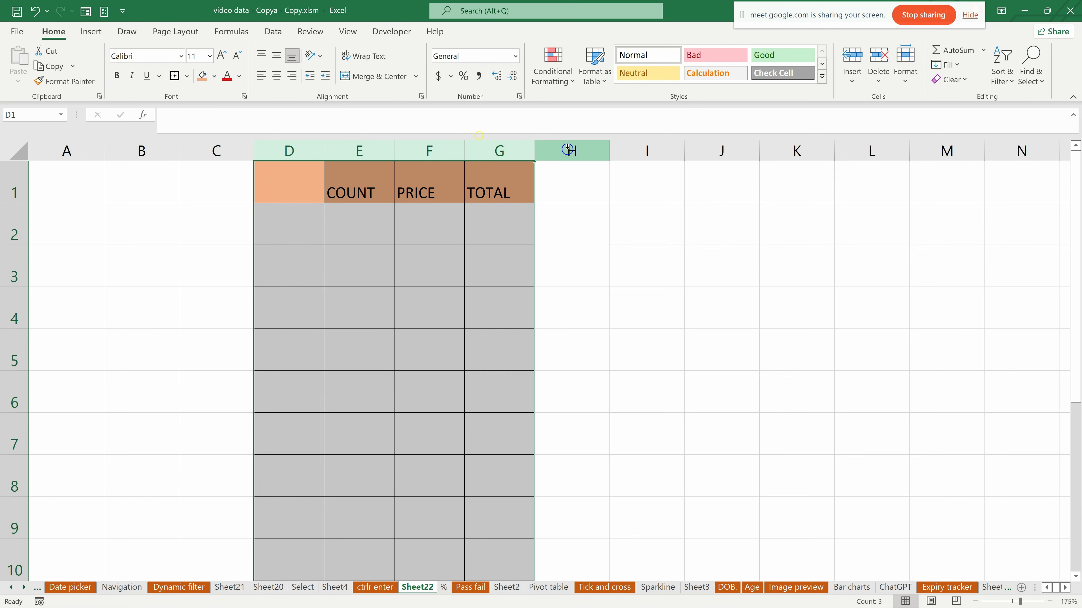
pyautogui.click(575, 197)
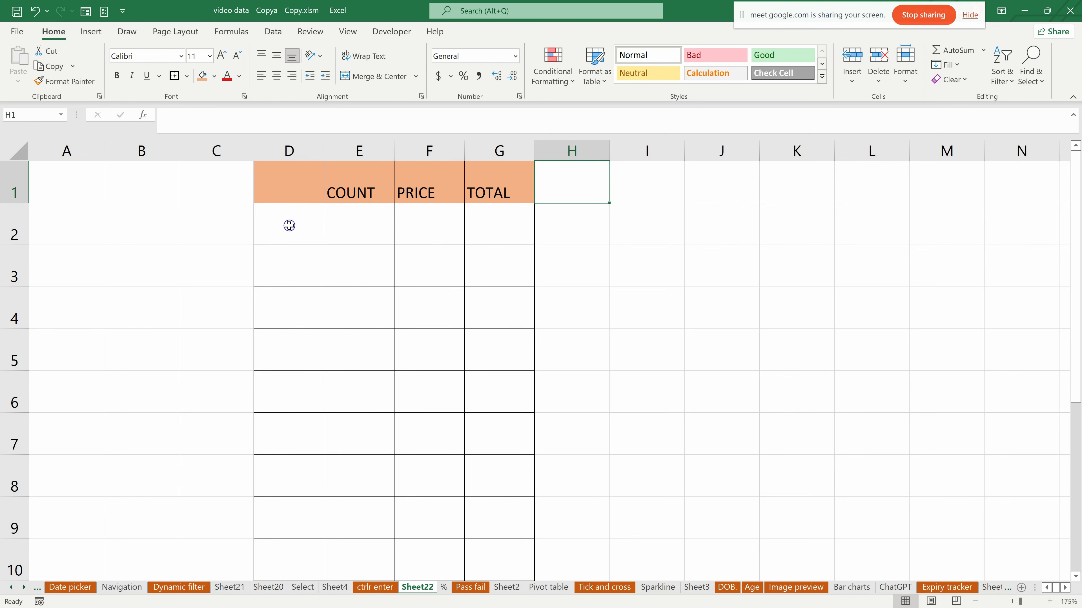
# - Insert a Spin Button form control that nearly fills cell D2, beside the COUNT column
pyautogui.click(287, 239)
pyautogui.click(294, 71)
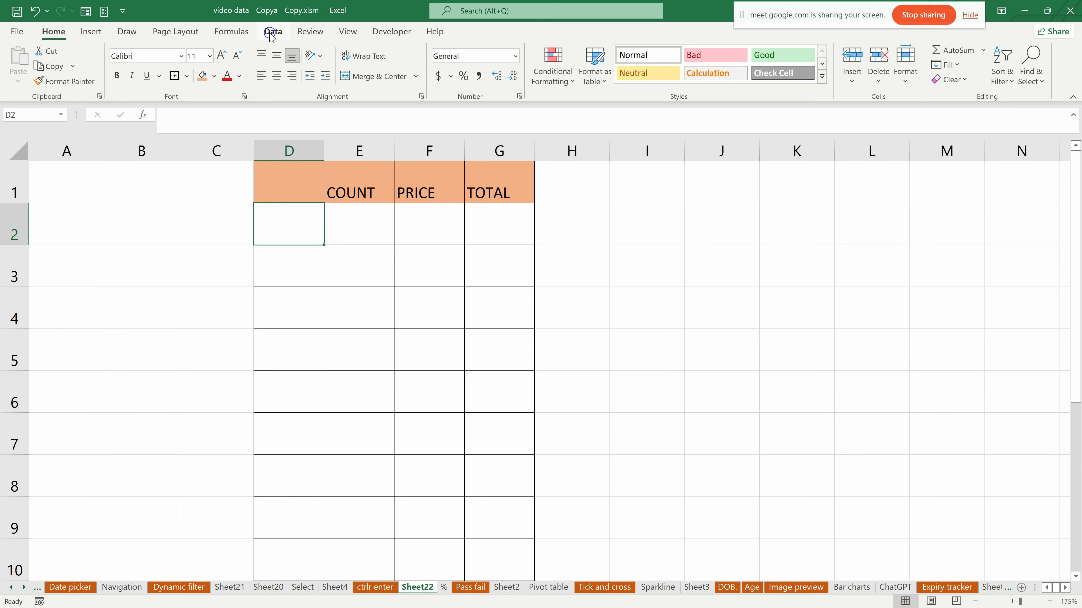
pyautogui.click(390, 32)
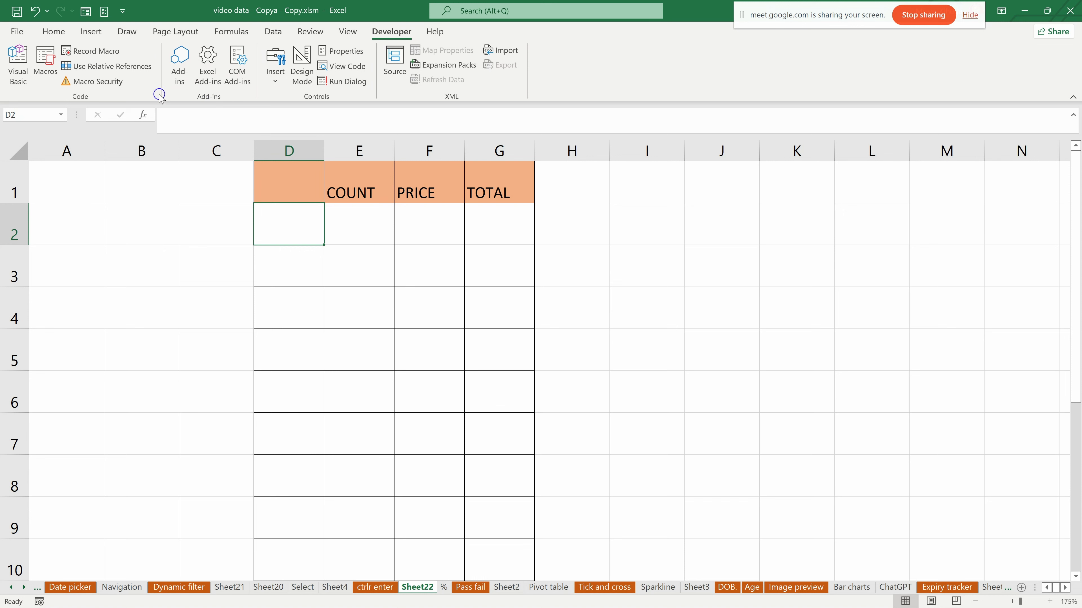
pyautogui.click(278, 82)
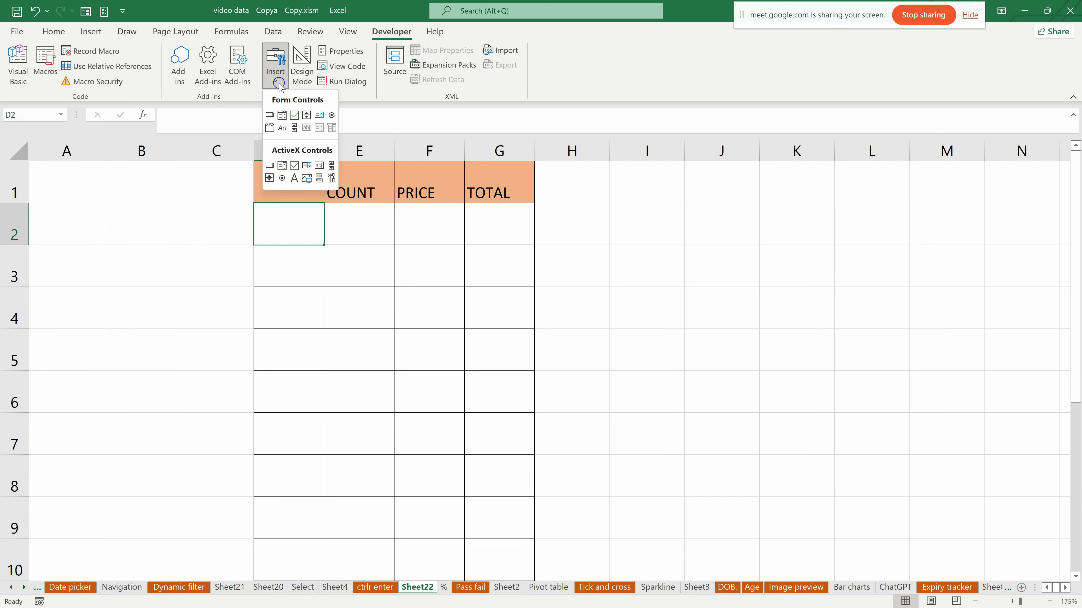
pyautogui.click(306, 115)
pyautogui.moveTo(259, 207); pyautogui.dragTo(319, 240)
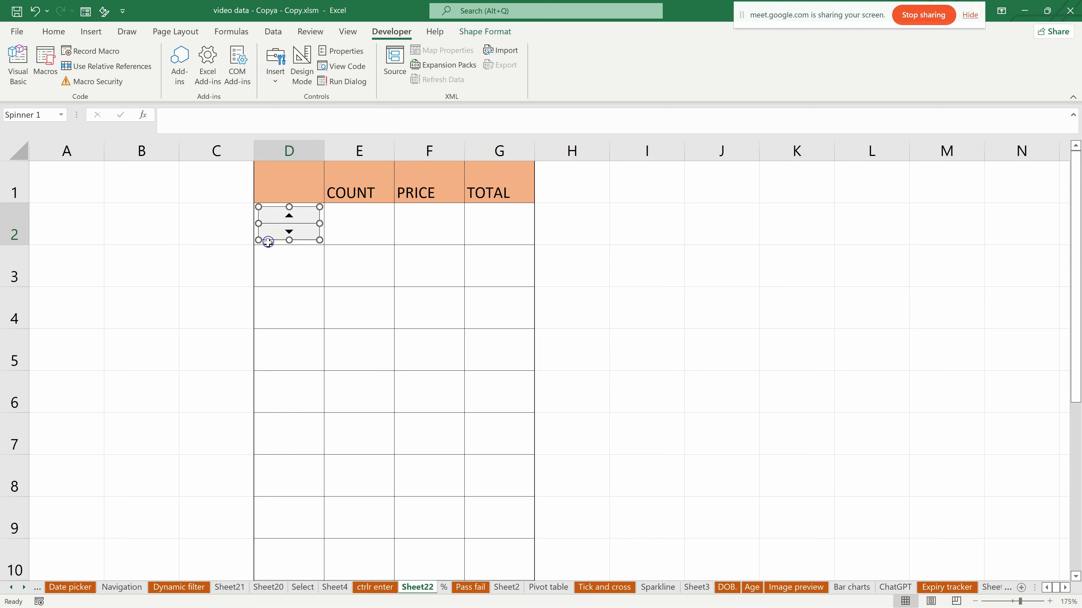
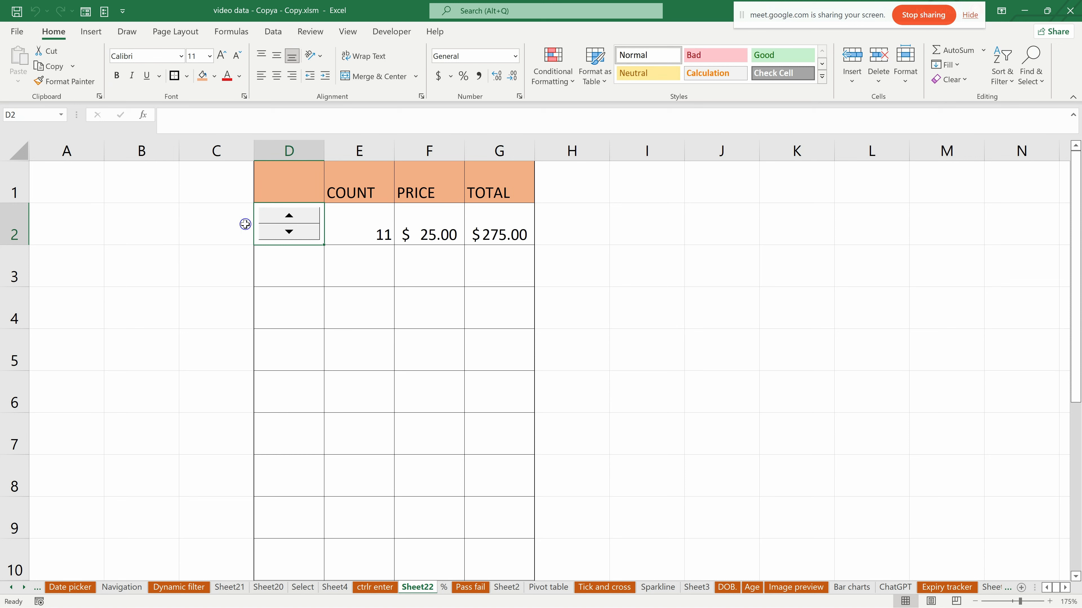
# - Copy the spin button from D2 down column D through row 9 and try the copies in rows 3 and 6
pyautogui.click(322, 239)
pyautogui.moveTo(325, 247); pyautogui.dragTo(321, 548)
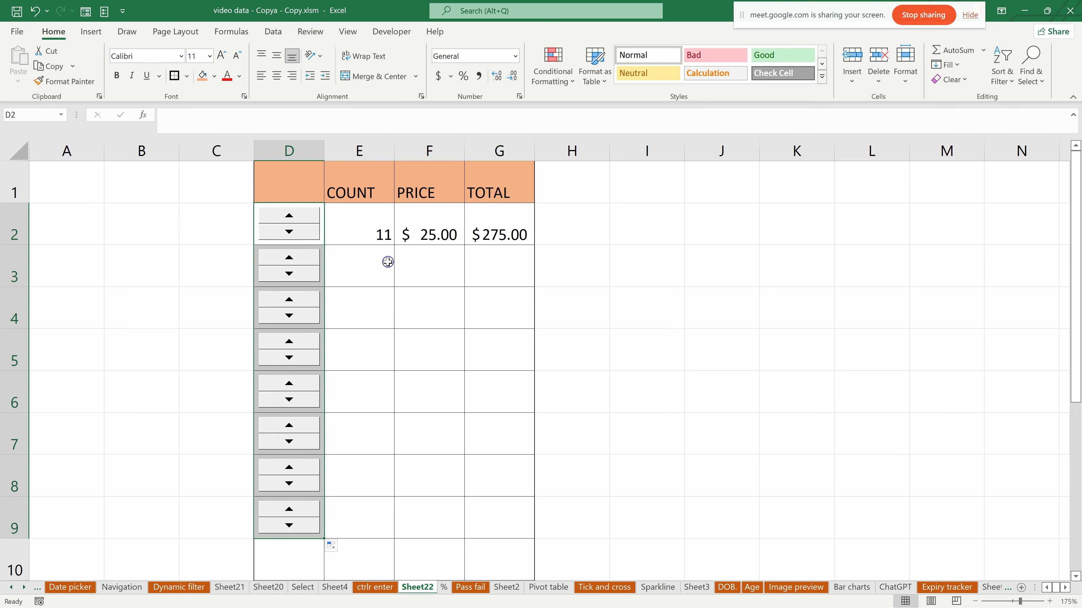
pyautogui.click(304, 274)
pyautogui.click(304, 273)
pyautogui.click(303, 273)
pyautogui.click(300, 257)
pyautogui.click(317, 259)
pyautogui.click(291, 380)
pyautogui.click(291, 381)
pyautogui.click(292, 381)
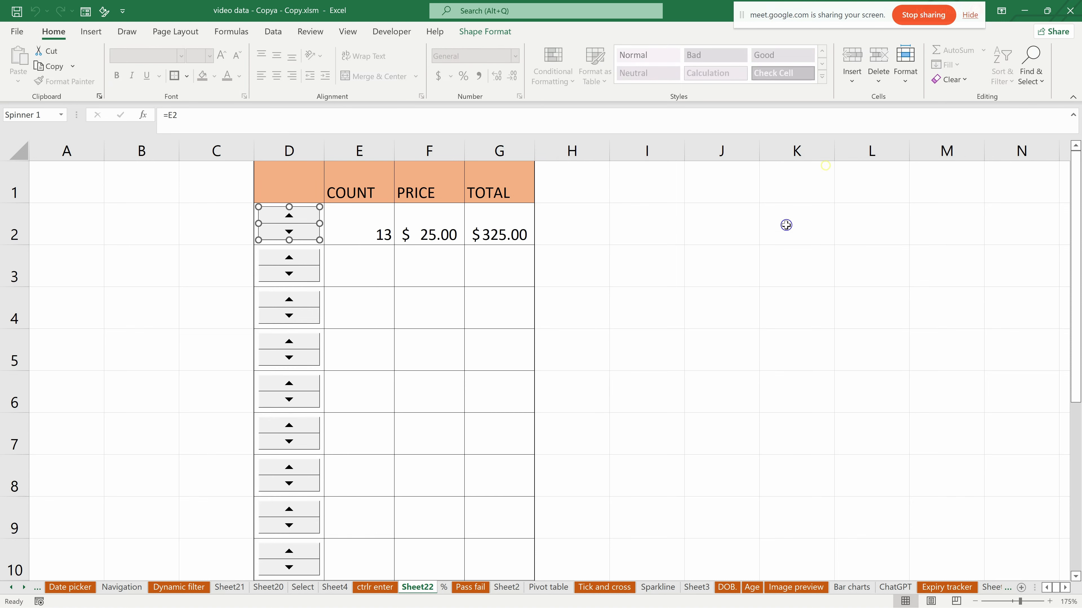
# - Link the spin button in D3 to cell E3
pyautogui.click(352, 280)
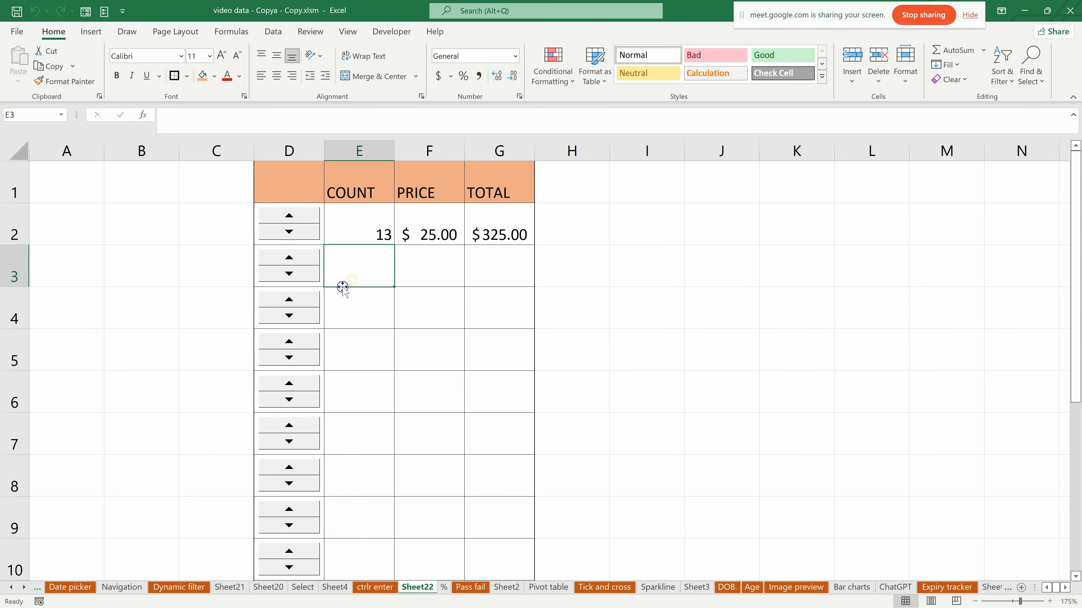
pyautogui.rightClick(279, 271)
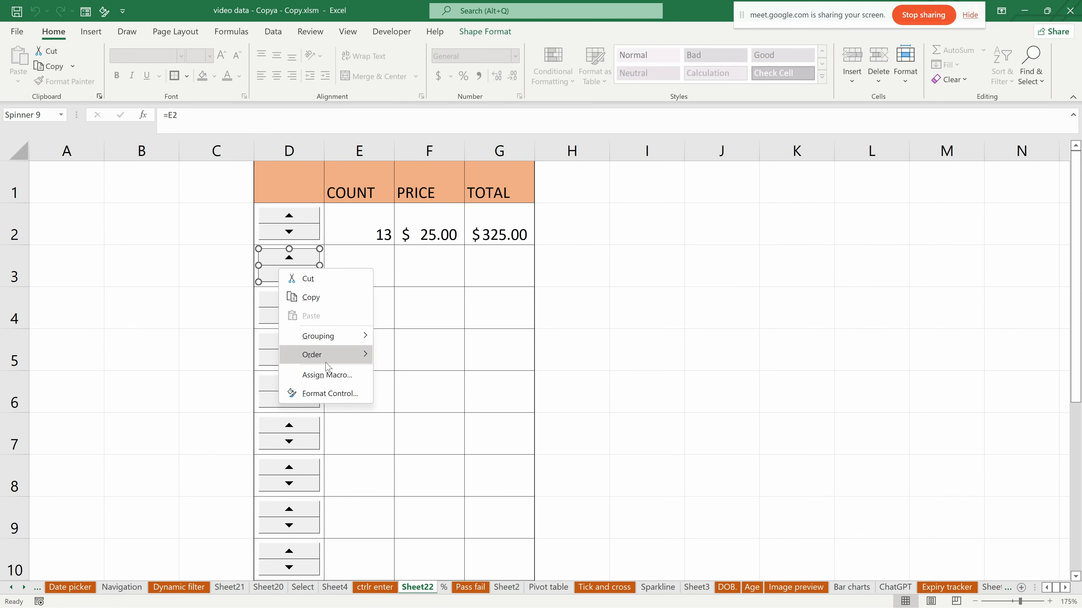
pyautogui.rightClick(272, 262)
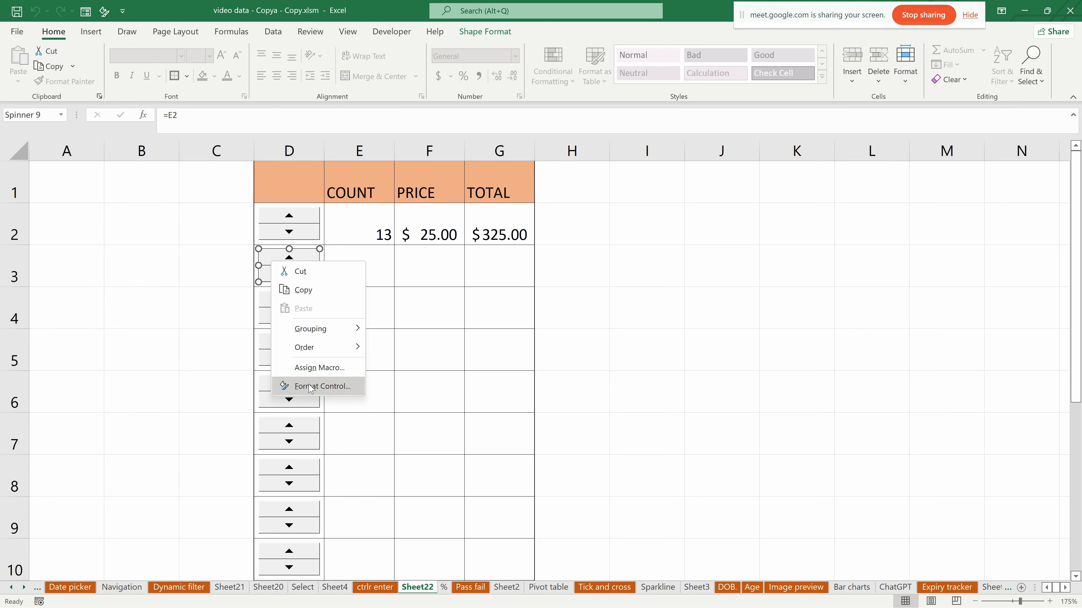
pyautogui.click(311, 386)
pyautogui.doubleClick(644, 285)
pyautogui.click(356, 281)
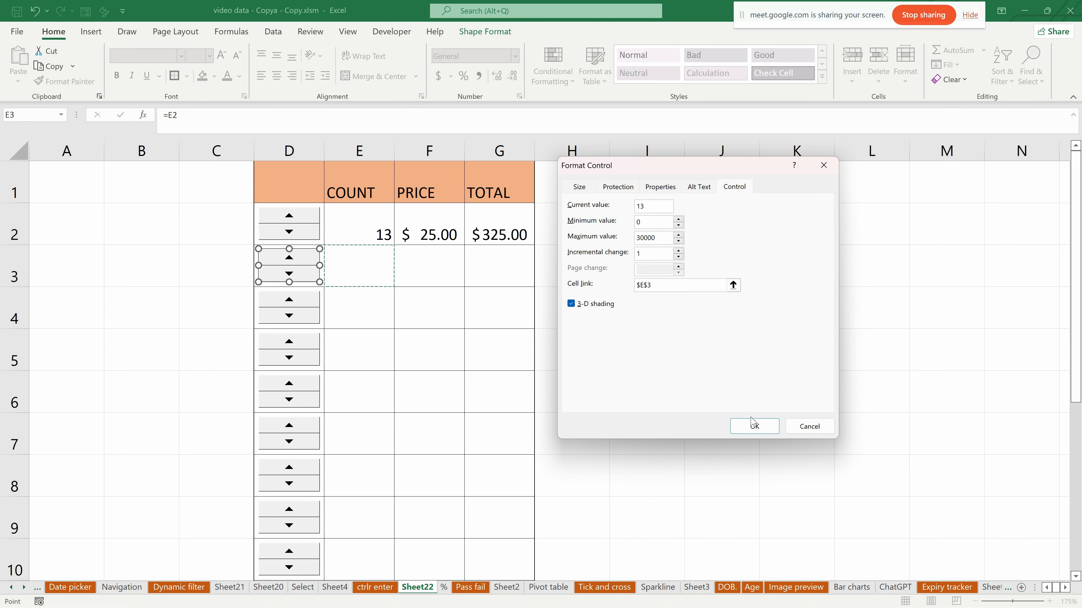
pyautogui.click(753, 427)
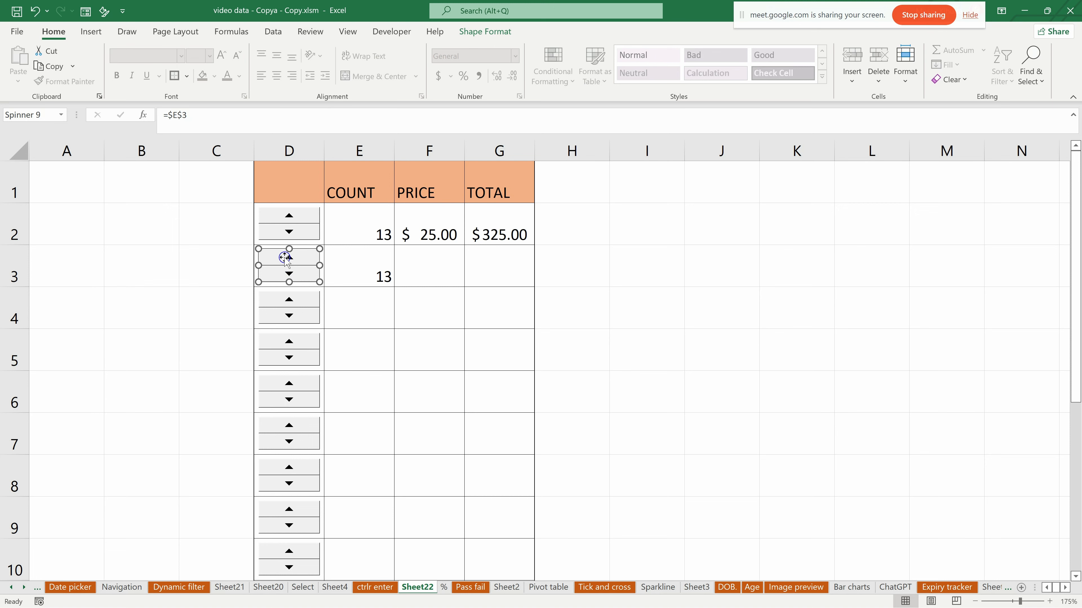
# - Test the spin button in row 3 in both directions
pyautogui.click(285, 274)
pyautogui.click(386, 304)
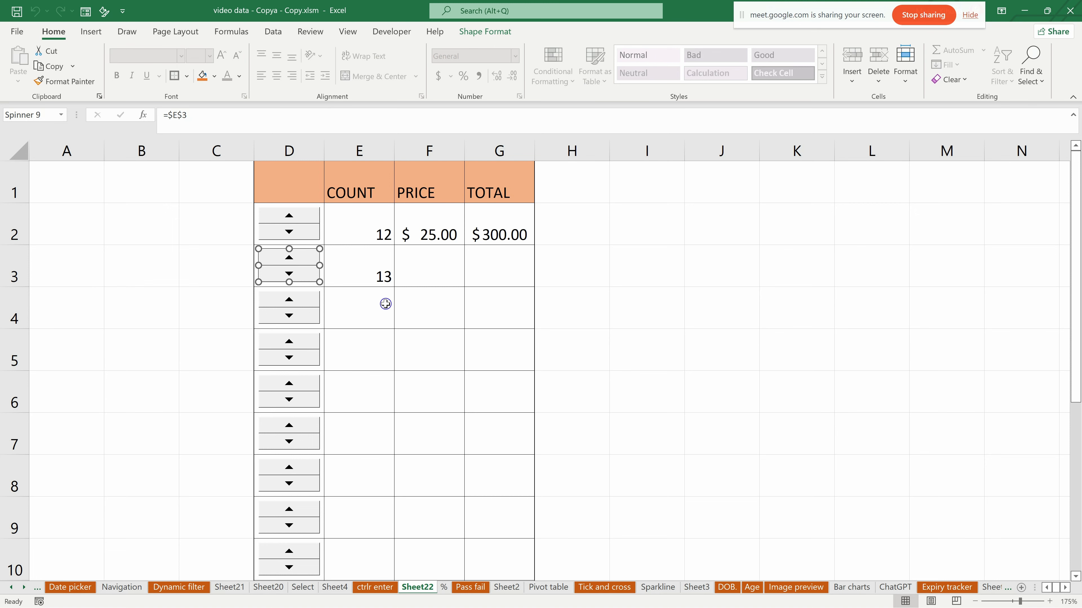
pyautogui.click(292, 274)
pyautogui.click(290, 274)
pyautogui.click(286, 257)
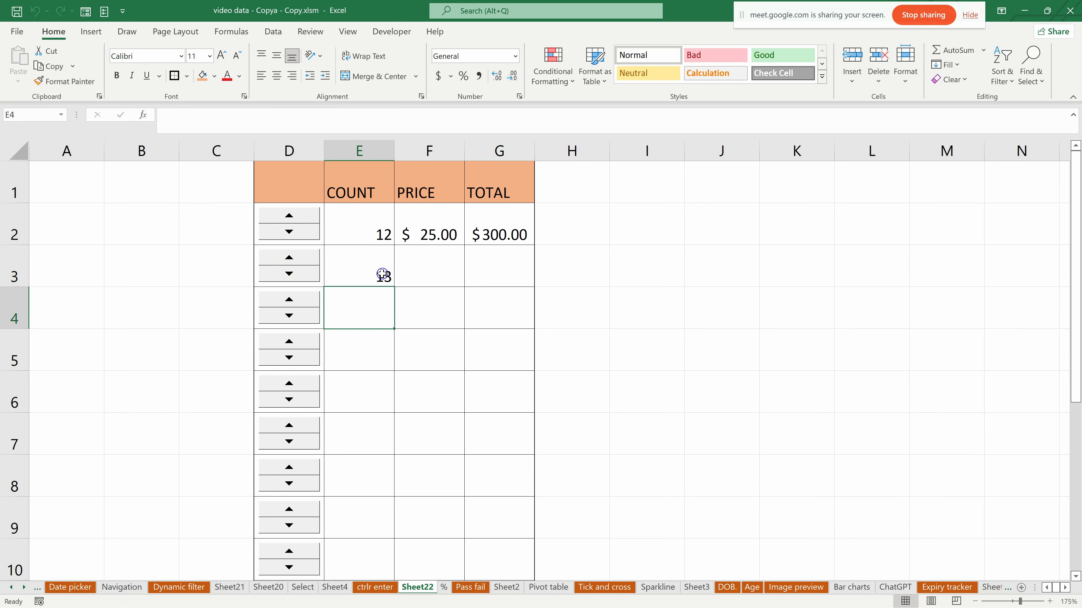
# - Relink the spin button in D2 to the absolute cell reference $E$2
pyautogui.rightClick(298, 232)
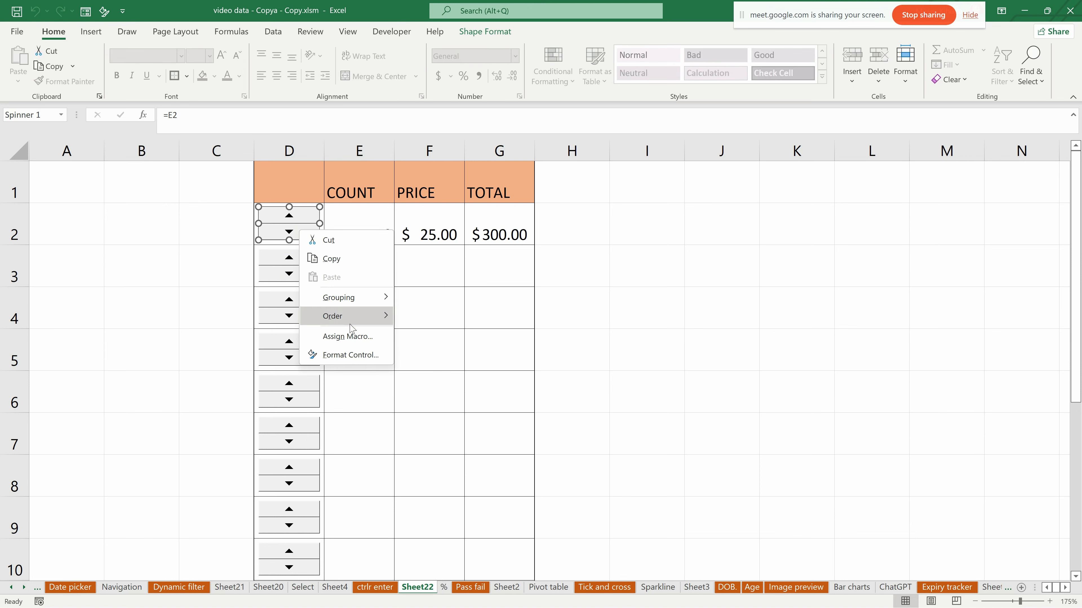
pyautogui.click(349, 354)
pyautogui.doubleClick(651, 285)
pyautogui.press('BackSpace')
pyautogui.click(340, 225)
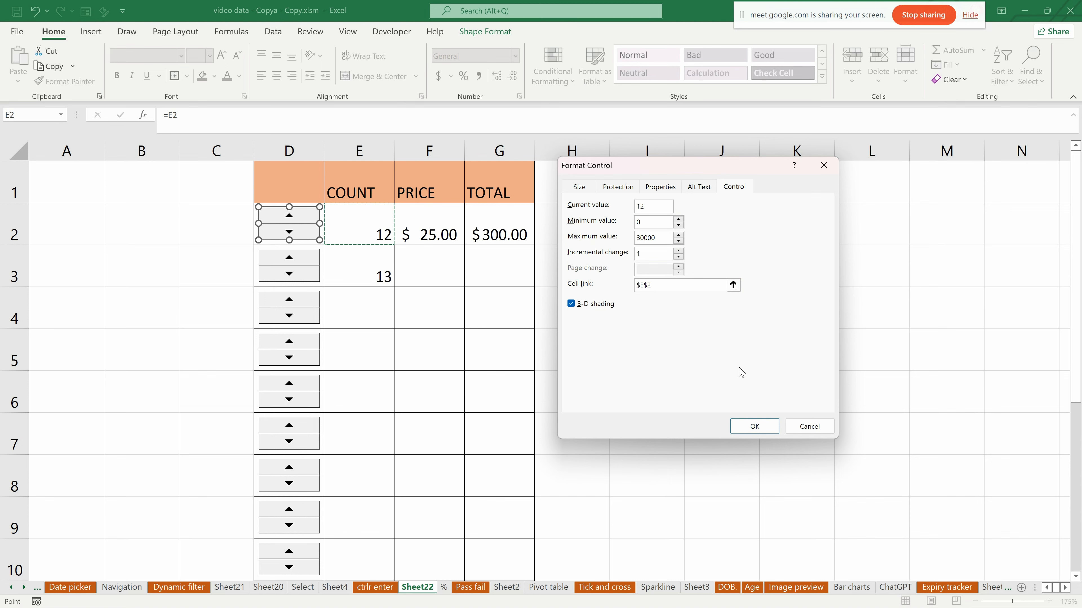
pyautogui.click(754, 427)
# - Link the spin button in D4 to cell E4
pyautogui.click(290, 302)
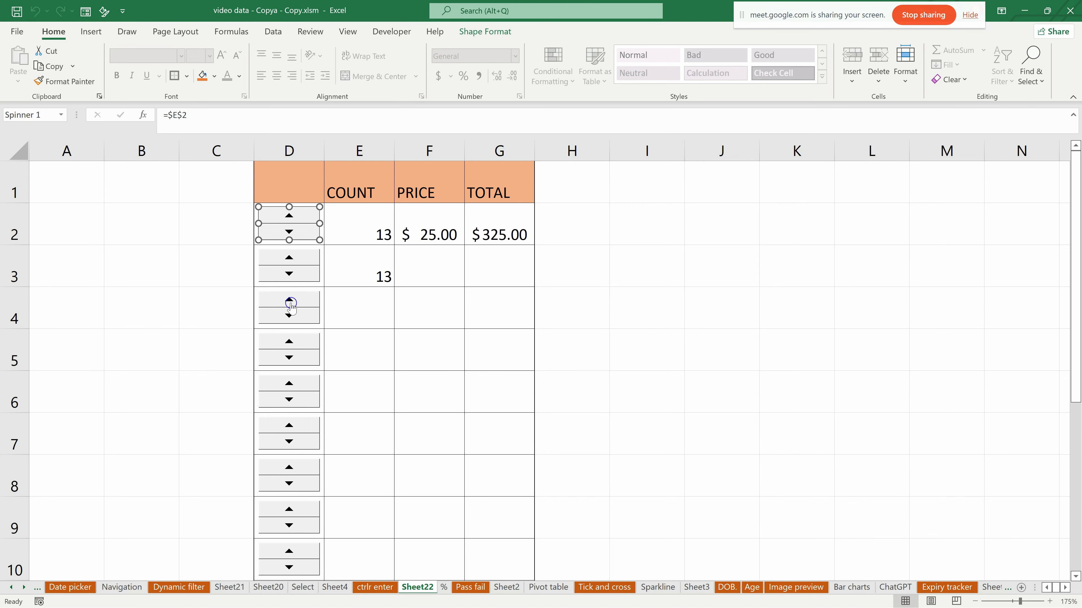
pyautogui.rightClick(291, 305)
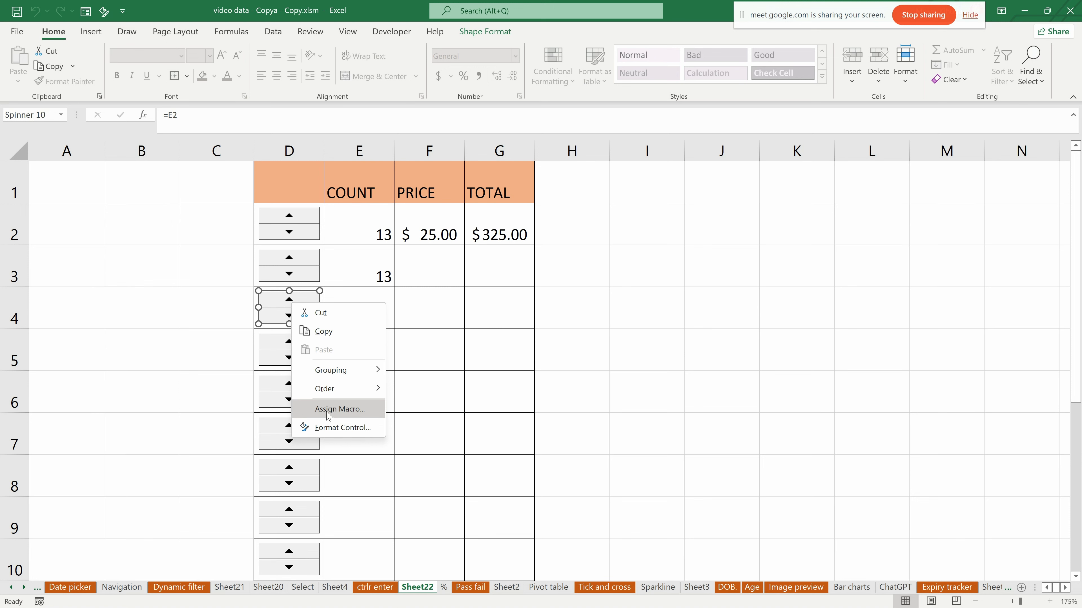
pyautogui.click(341, 428)
pyautogui.doubleClick(651, 285)
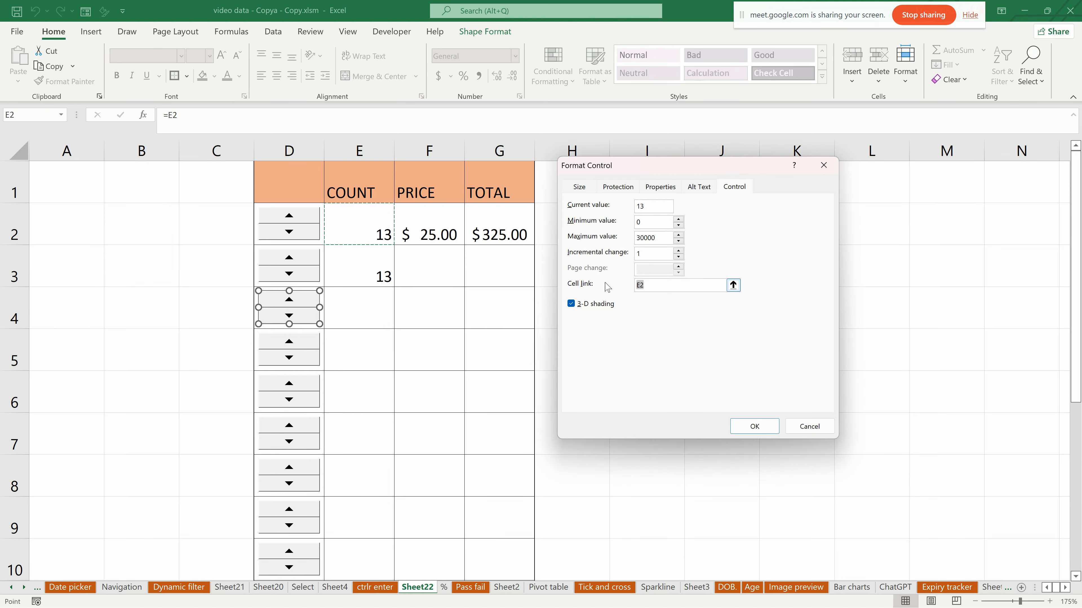
pyautogui.click(349, 306)
pyautogui.click(758, 425)
# - Link the spin button in D5 to cell E5
pyautogui.rightClick(293, 359)
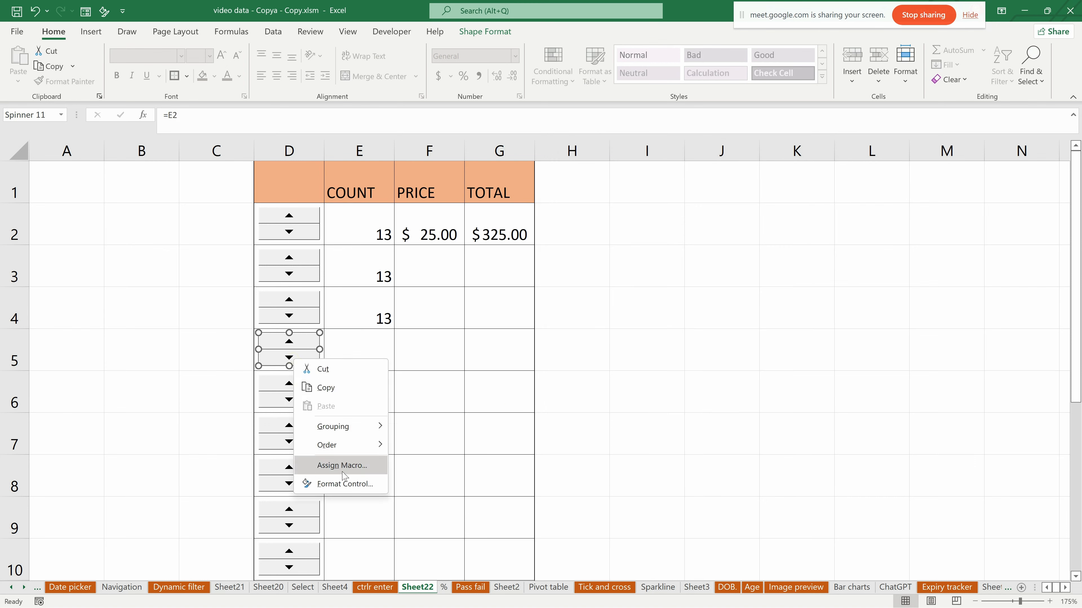
pyautogui.click(340, 482)
pyautogui.click(652, 289)
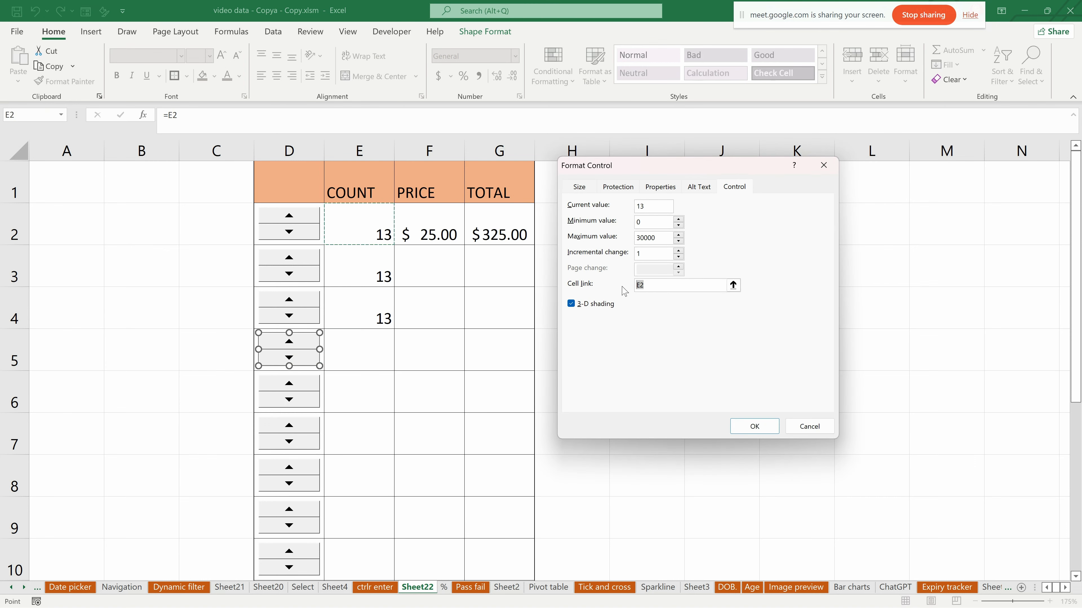
pyautogui.click(369, 353)
pyautogui.click(772, 429)
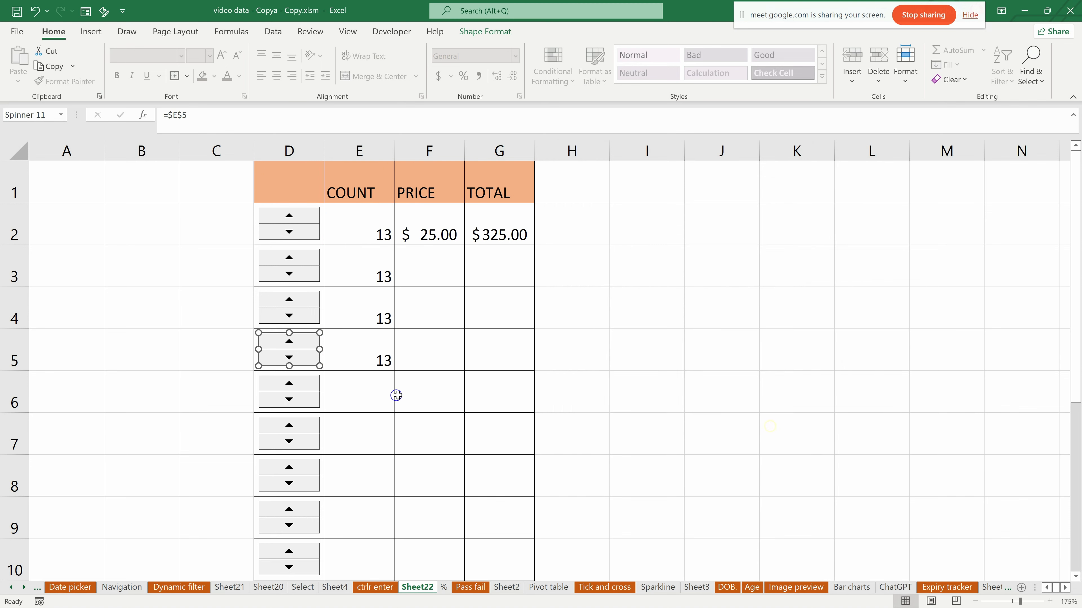
# - Link the spin button in D6 to cell E6
pyautogui.rightClick(291, 390)
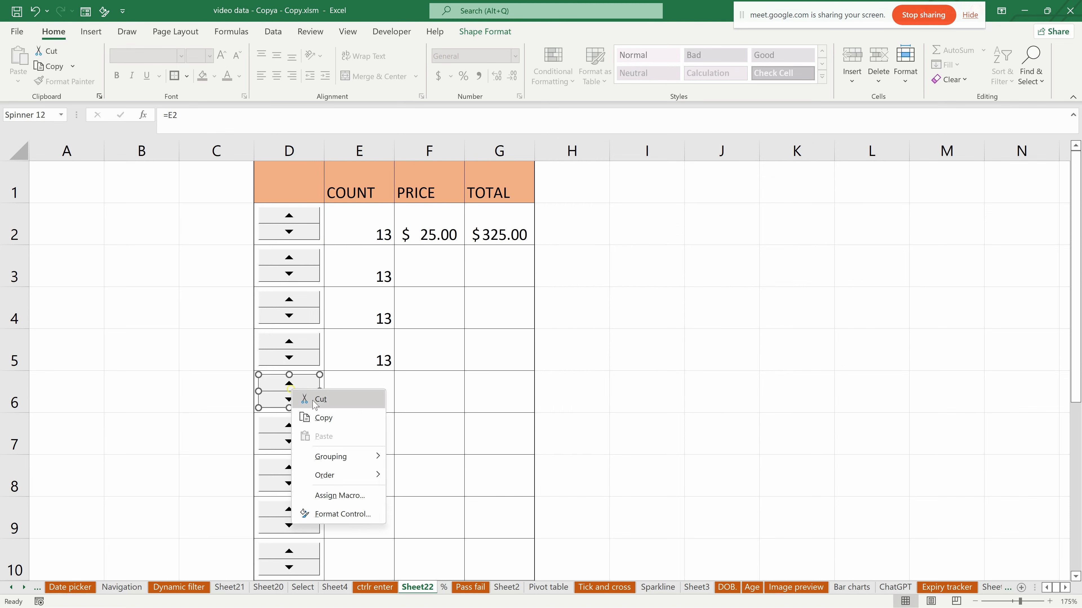
pyautogui.click(340, 513)
pyautogui.click(639, 285)
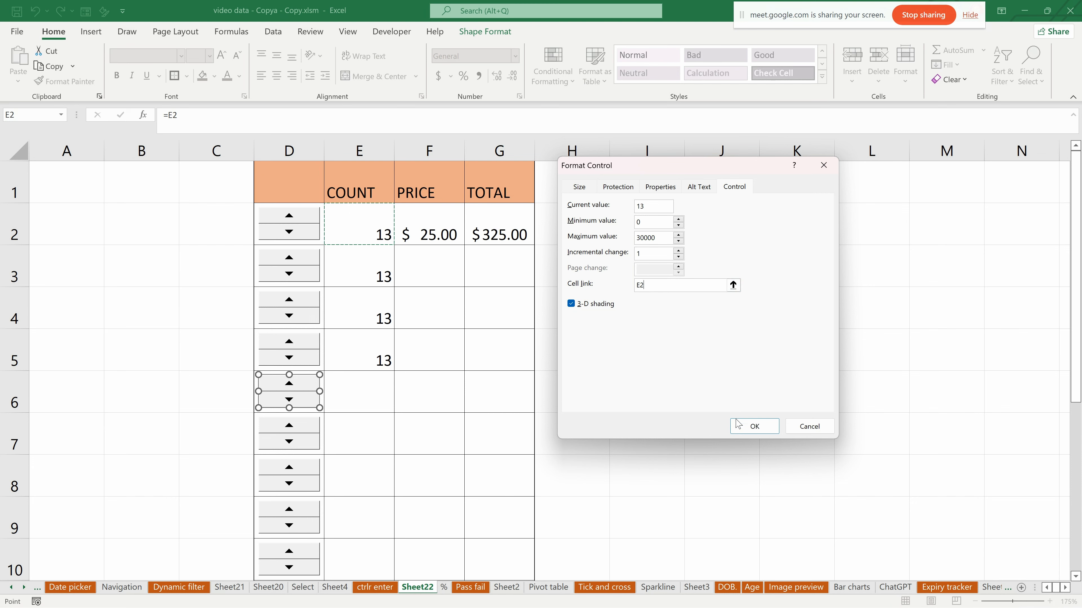
pyautogui.click(344, 393)
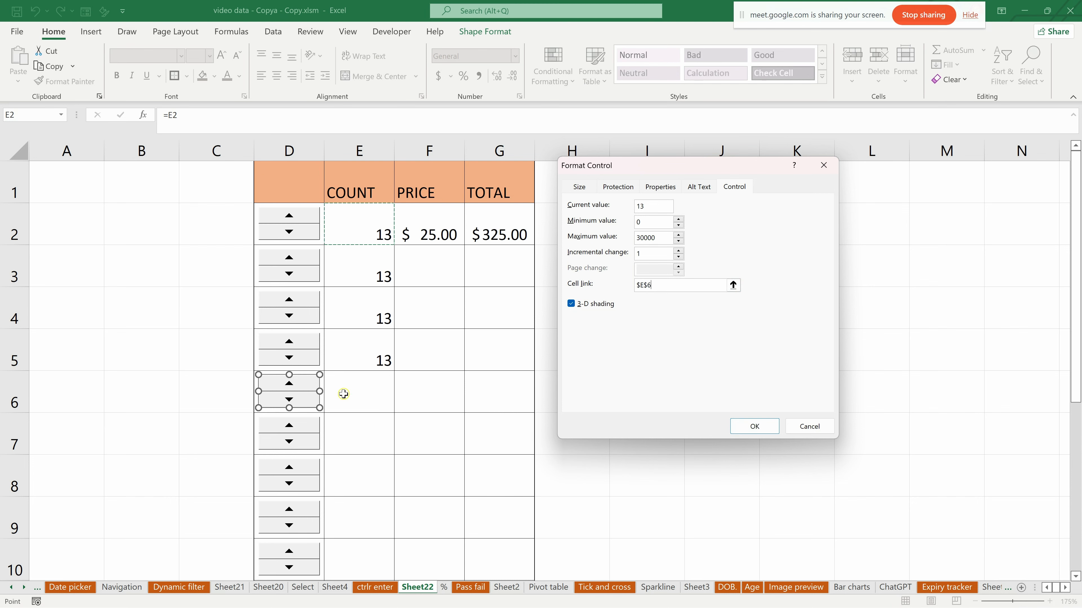
pyautogui.click(754, 426)
# - Select the uppermost spin buttons in D7 to D10 together and delete them
pyautogui.rightClick(295, 438)
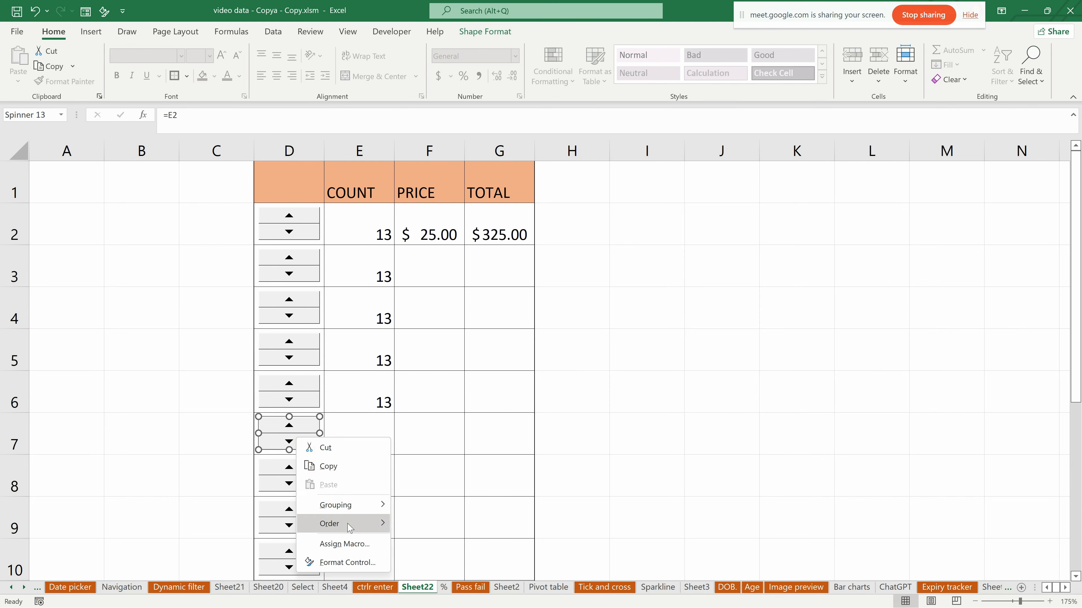
pyautogui.click(203, 439)
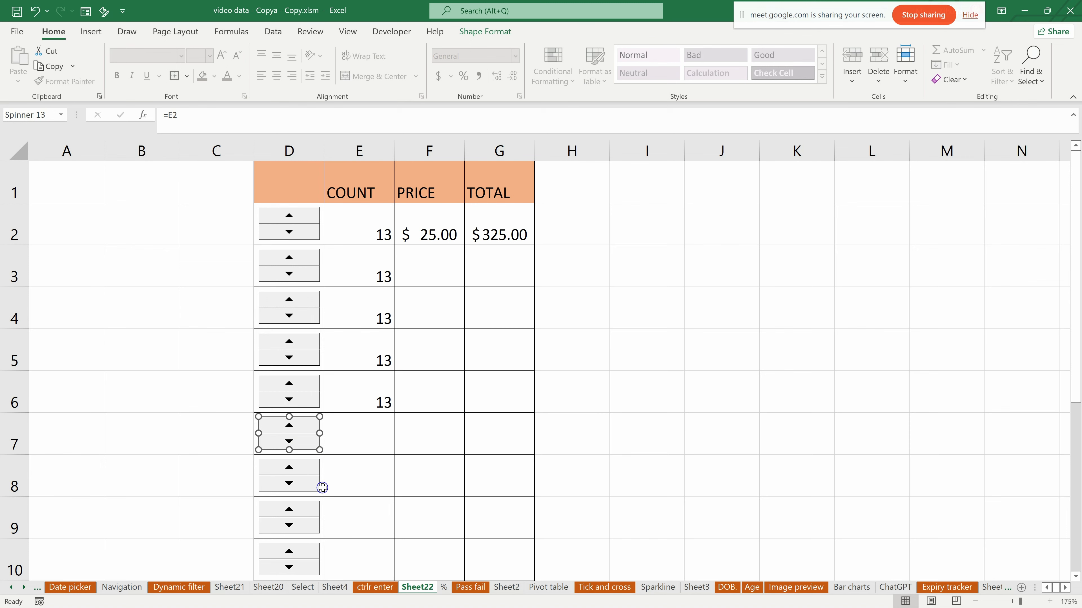
pyautogui.keyDown('ctrl'); pyautogui.click(291, 493); pyautogui.keyUp('ctrl')
pyautogui.keyDown('ctrl'); pyautogui.click(297, 525); pyautogui.keyUp('ctrl')
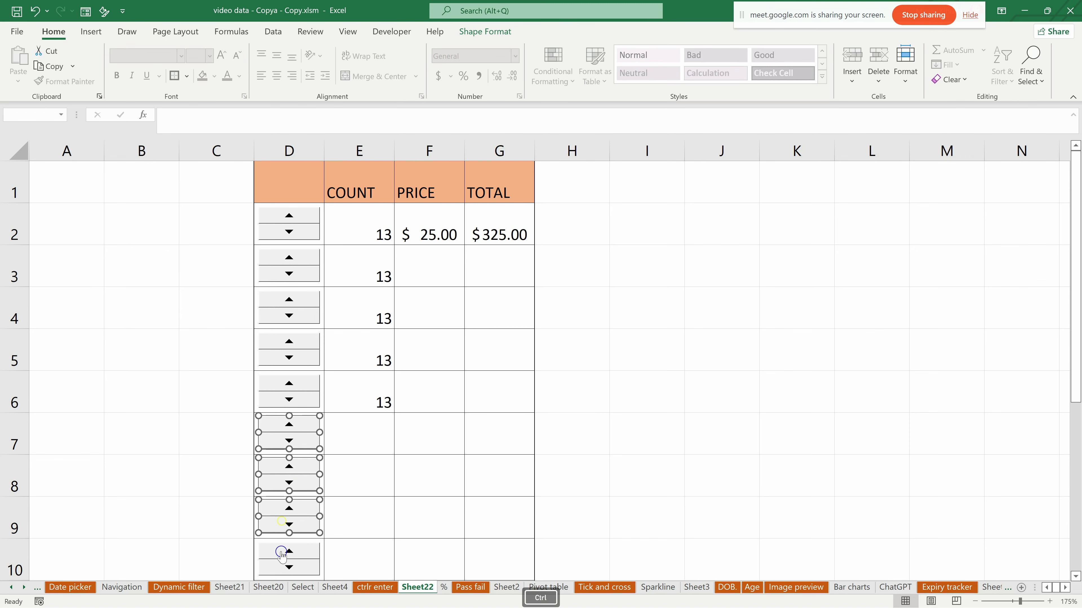
pyautogui.keyDown('ctrl'); pyautogui.click(281, 552); pyautogui.keyUp('ctrl')
pyautogui.scroll(-3, 303, 527)
pyautogui.scroll(-2, 303, 527)
pyautogui.scroll(6, 302, 486)
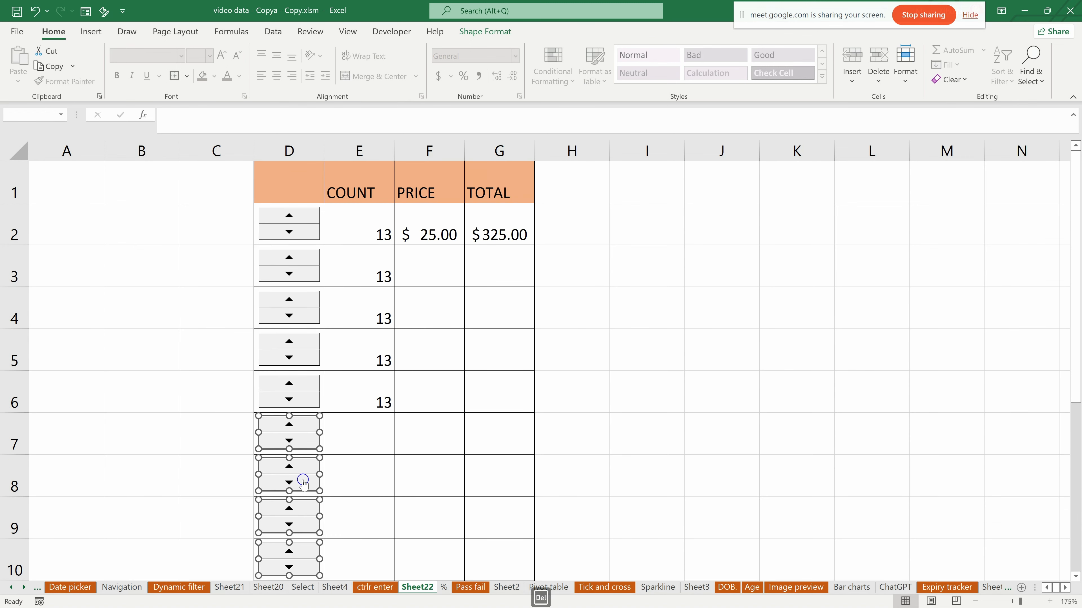
pyautogui.press('Delete')
pyautogui.click(357, 448)
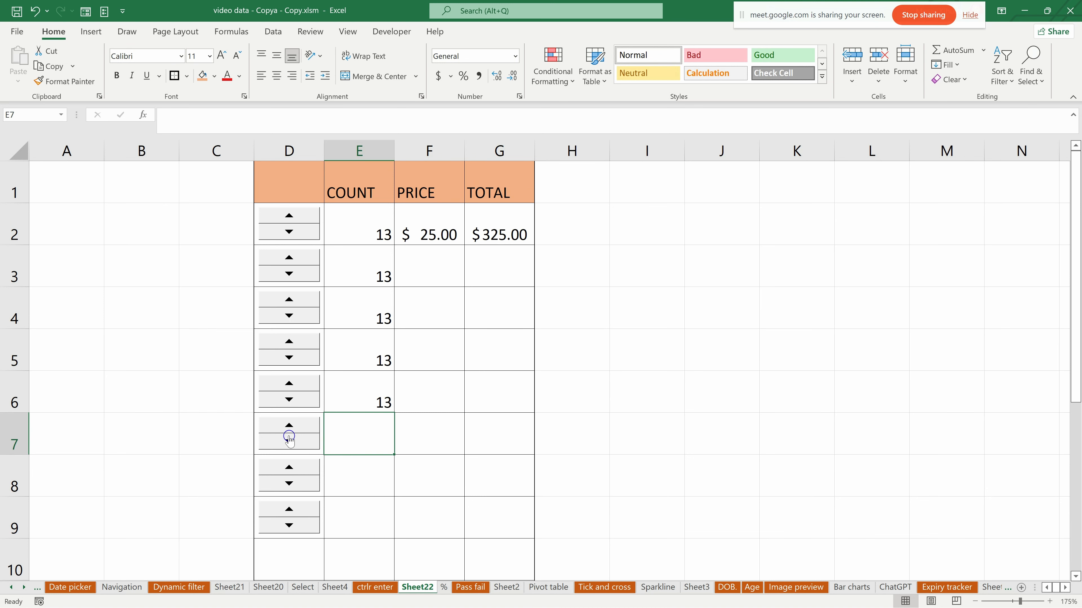
# - Delete the remaining duplicate spin buttons in D7 to D9
pyautogui.rightClick(275, 430)
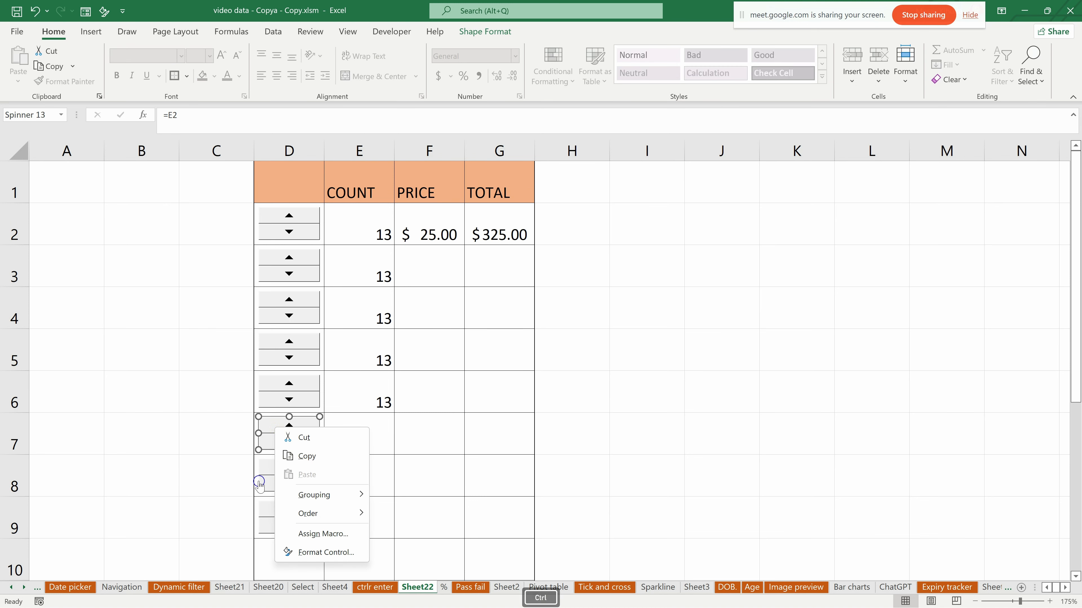
pyautogui.keyDown('ctrl'); pyautogui.click(266, 474); pyautogui.keyUp('ctrl')
pyautogui.keyDown('ctrl'); pyautogui.click(273, 521); pyautogui.keyUp('ctrl')
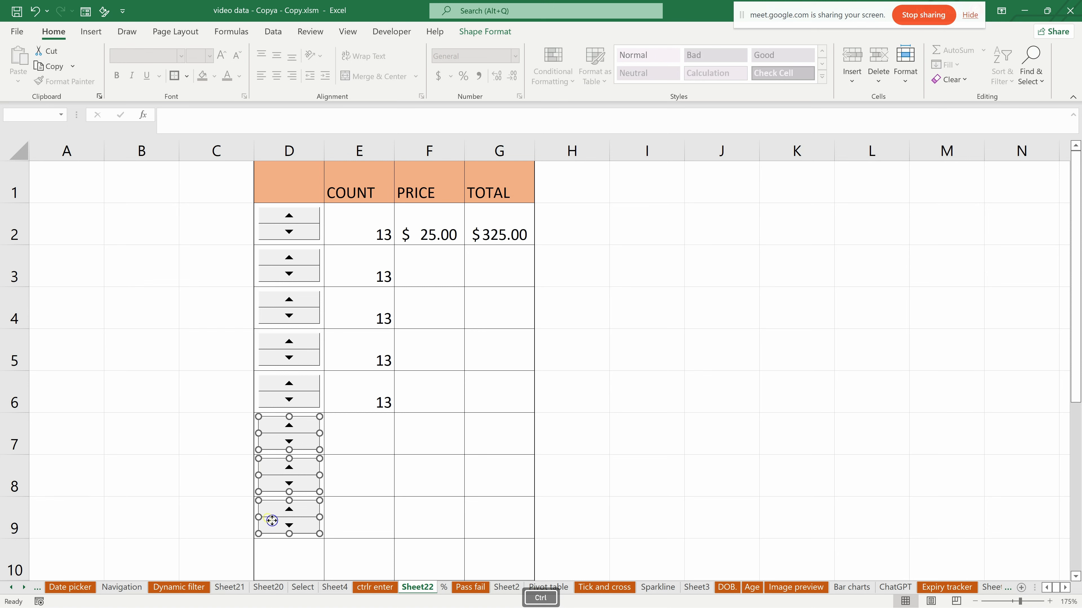
pyautogui.press('Delete')
pyautogui.press('Down')
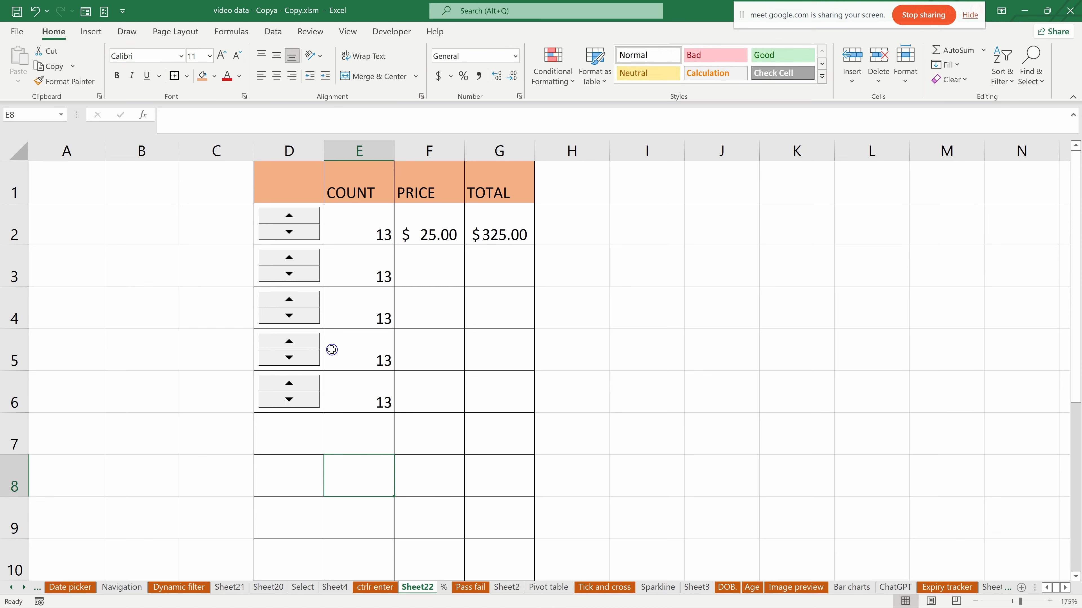
# - Exercise the spin buttons in rows 2 to 6, leaving the counts at 14, 15, 15, 15 and 13
pyautogui.click(291, 383)
pyautogui.click(292, 384)
pyautogui.doubleClick(292, 400)
pyautogui.click(293, 343)
pyautogui.click(293, 343)
pyautogui.click(306, 301)
pyautogui.click(306, 300)
pyautogui.doubleClick(294, 256)
pyautogui.click(286, 215)
pyautogui.click(286, 214)
pyautogui.click(285, 230)
# - Enter the prices 28, 69, 100 and 2 in cells F3 to F6
pyautogui.click(438, 260)
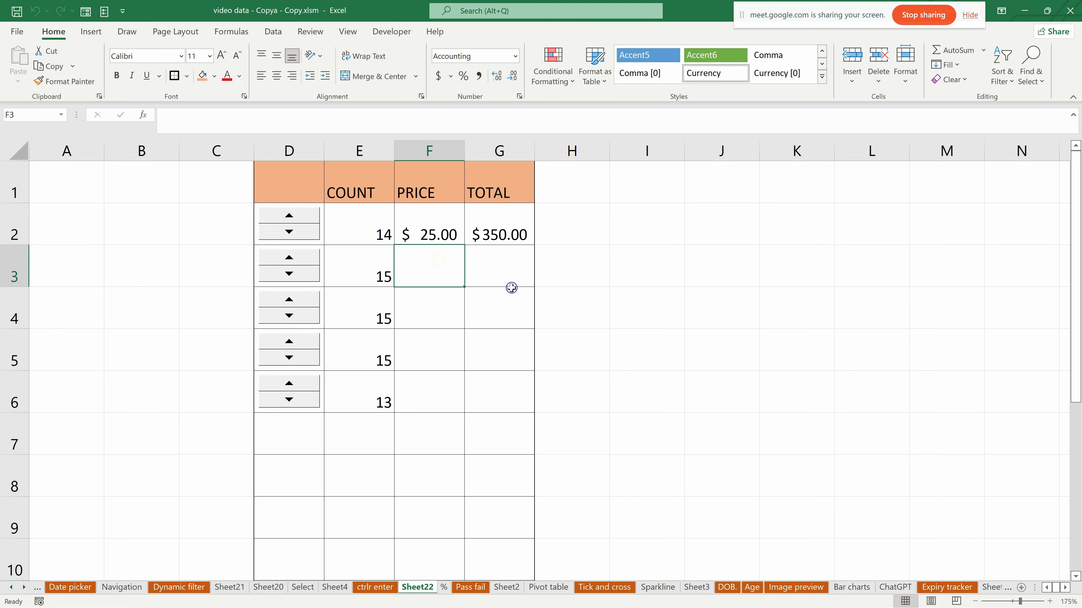
pyautogui.write('2')
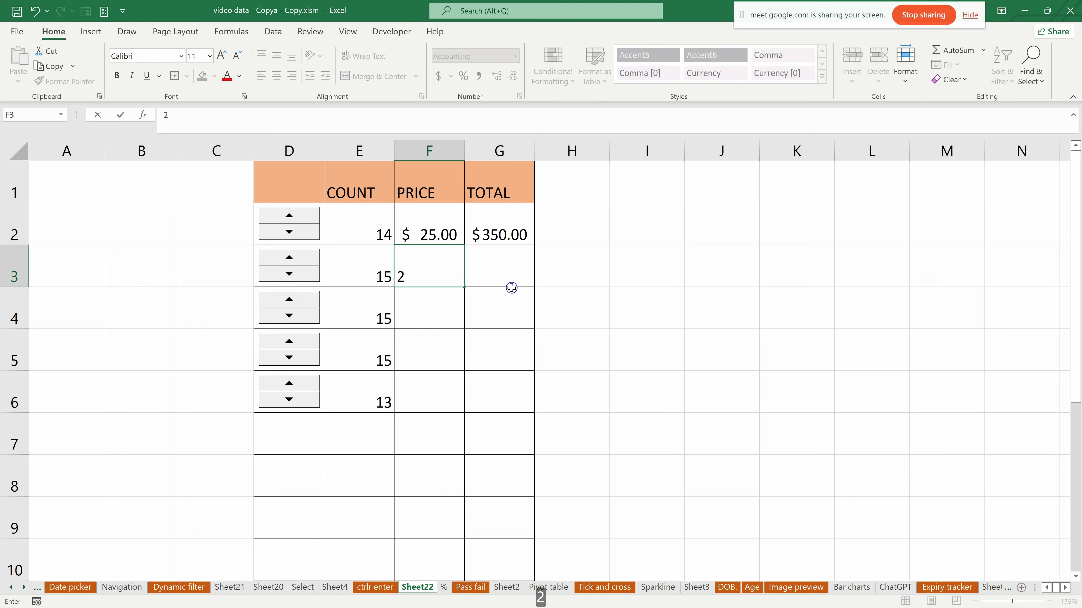
pyautogui.write('8')
pyautogui.click(433, 302)
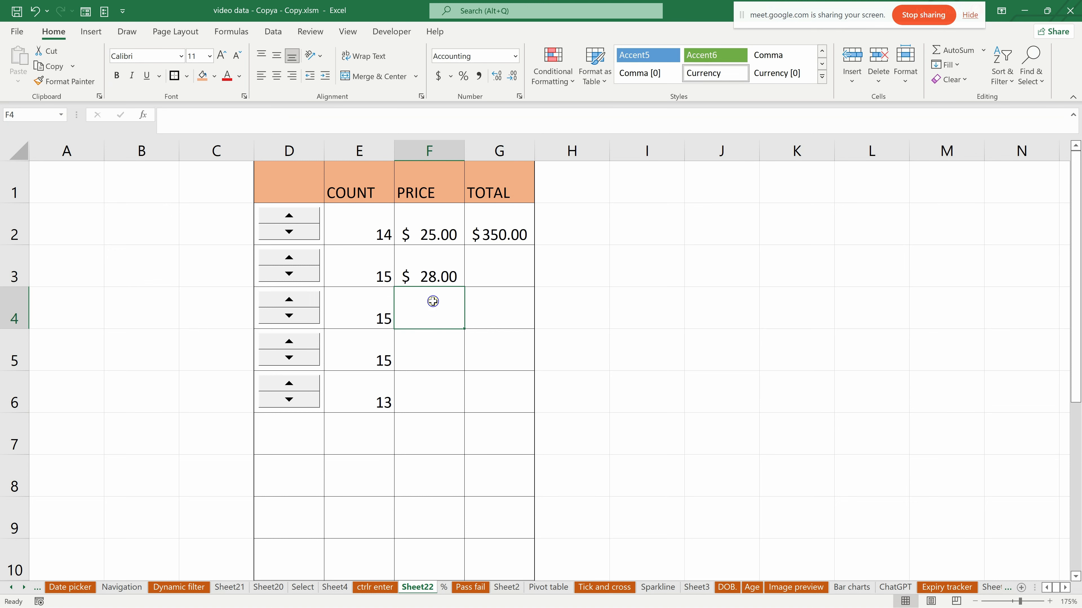
pyautogui.write('69')
pyautogui.click(426, 361)
pyautogui.write('100')
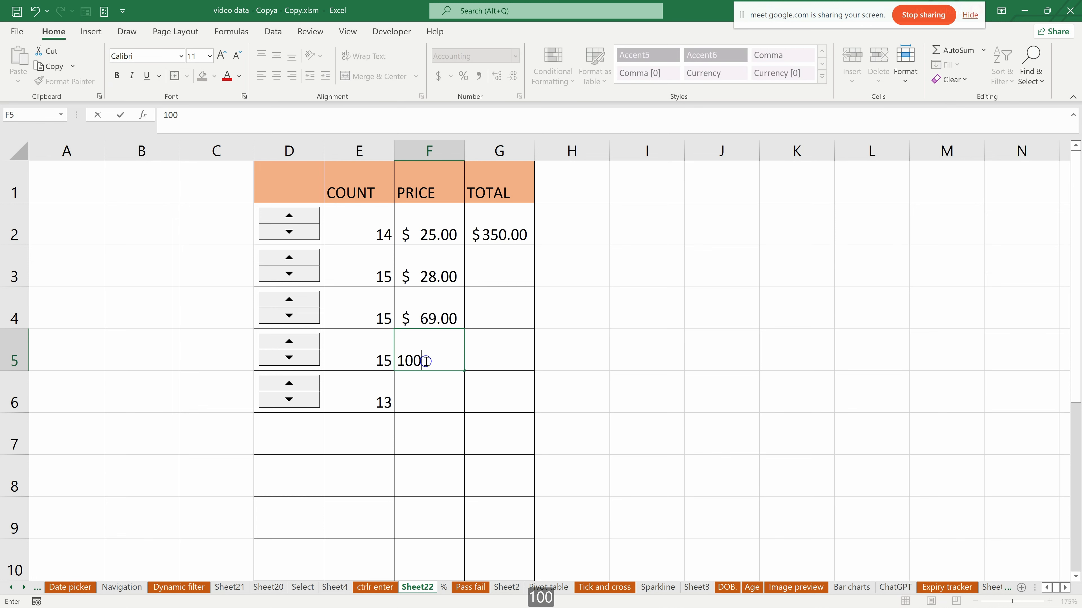
pyautogui.click(433, 389)
pyautogui.write('2')
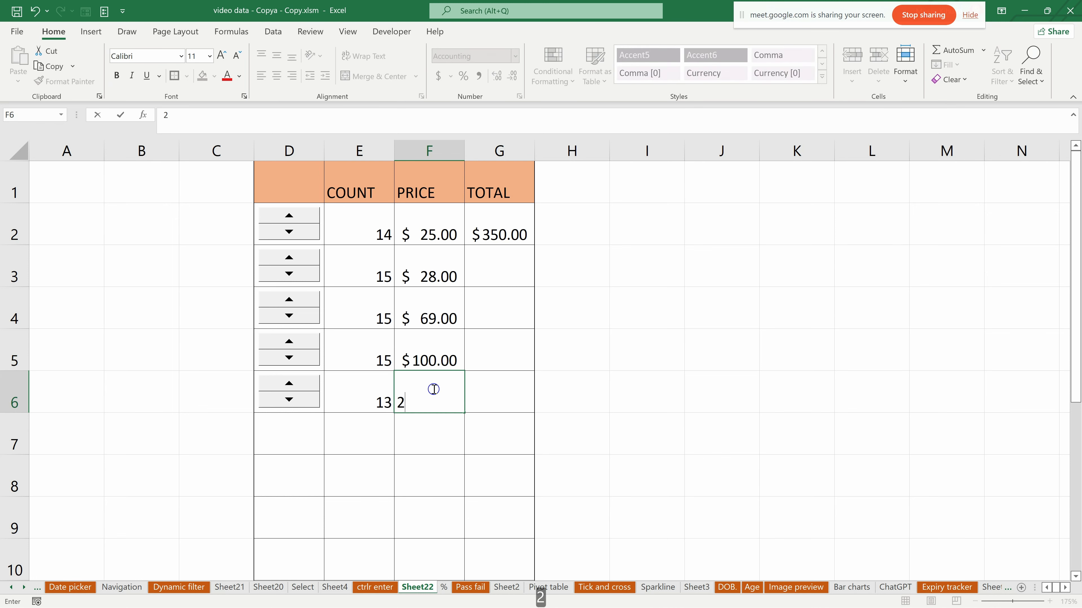
pyautogui.click(489, 443)
pyautogui.click(506, 268)
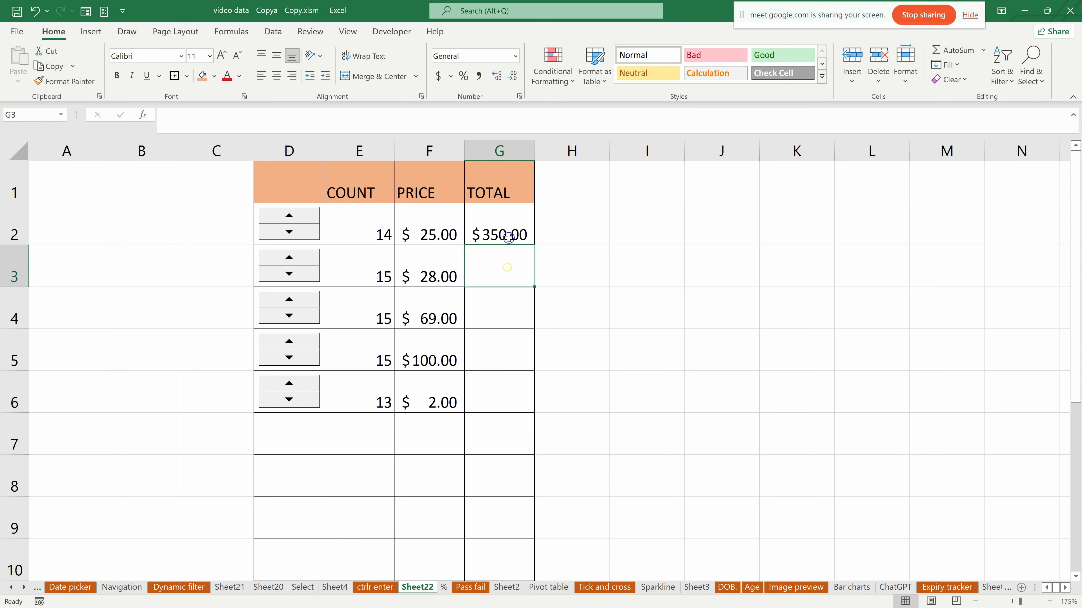
# - Fill the TOTAL formula from G2 down through G6
pyautogui.click(516, 221)
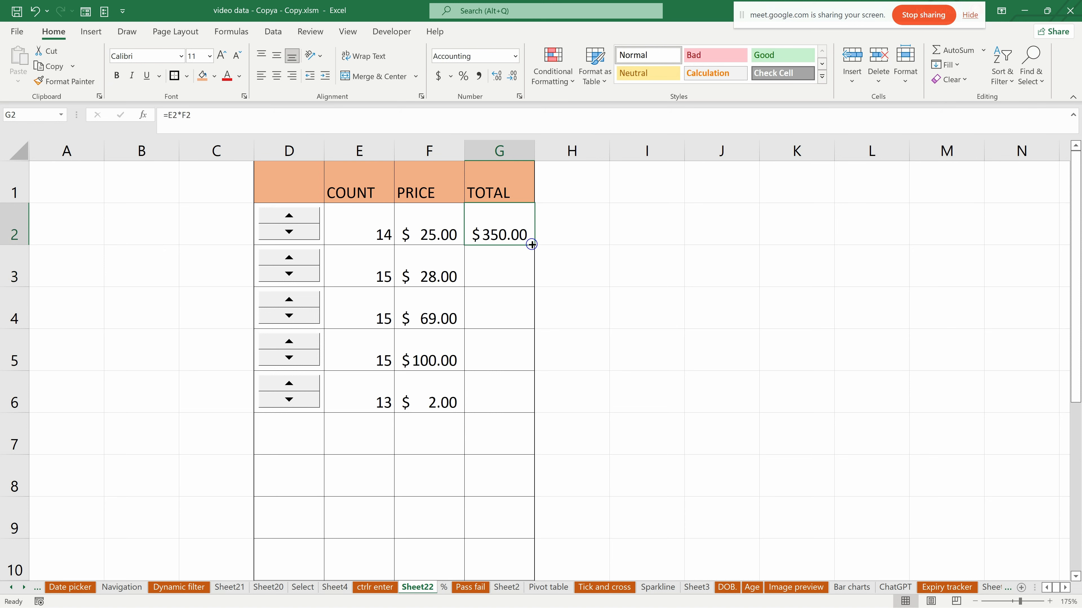
pyautogui.moveTo(531, 245); pyautogui.dragTo(529, 410)
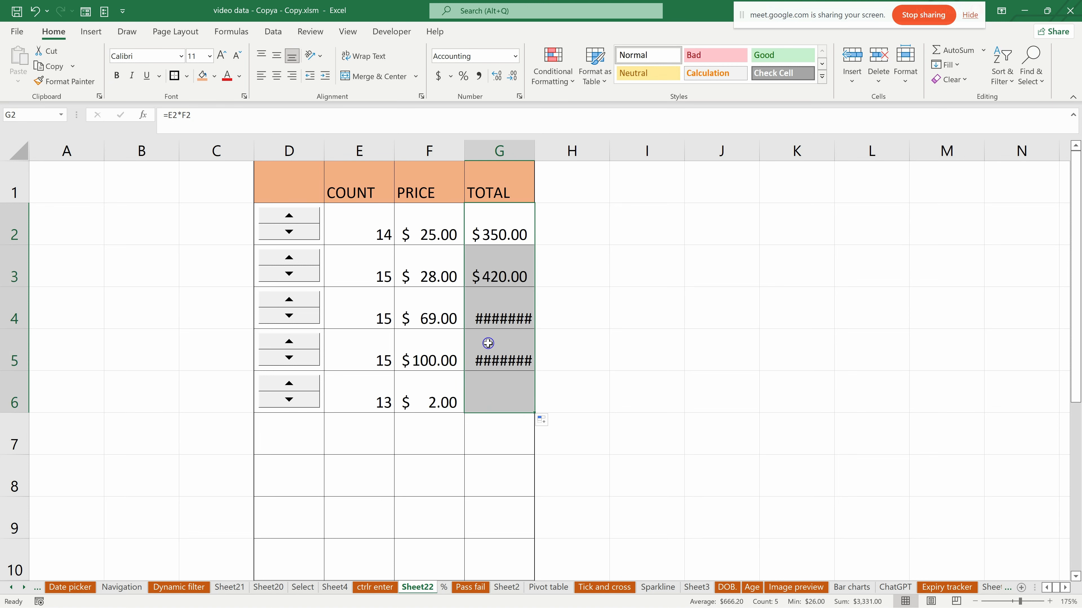
pyautogui.click(388, 474)
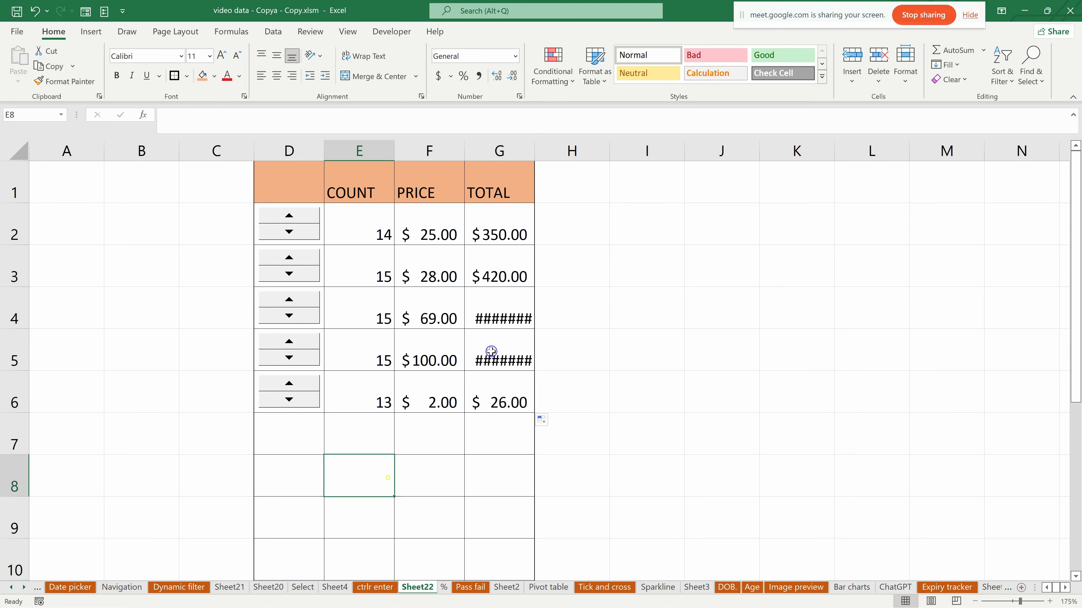
# - Autofit the width of column G to its TOTAL values
pyautogui.click(539, 147)
pyautogui.click(528, 149)
pyautogui.click(535, 149)
pyautogui.doubleClick(535, 150)
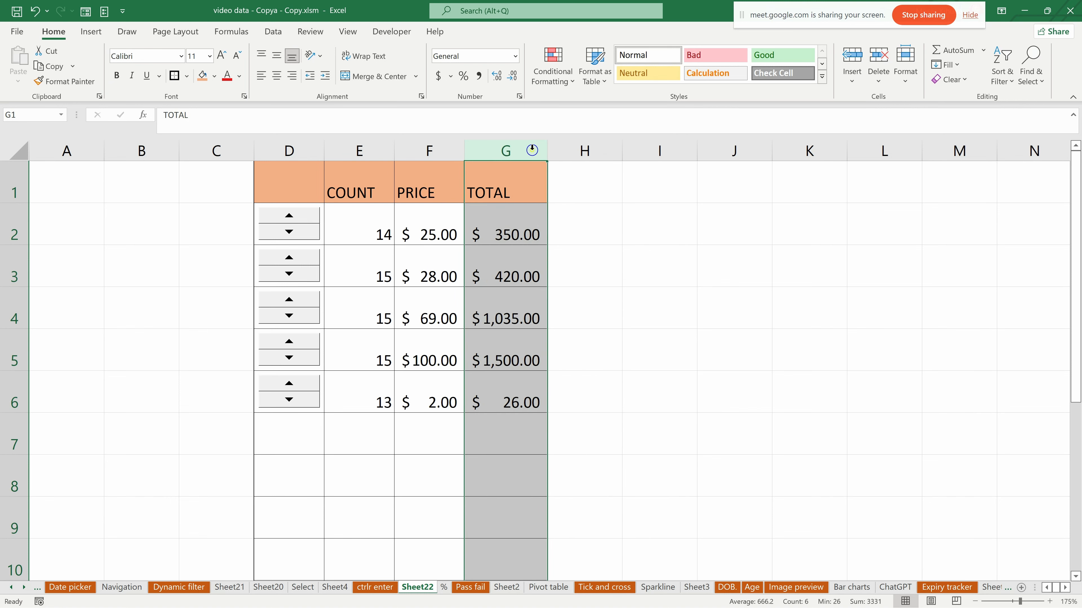
pyautogui.click(481, 423)
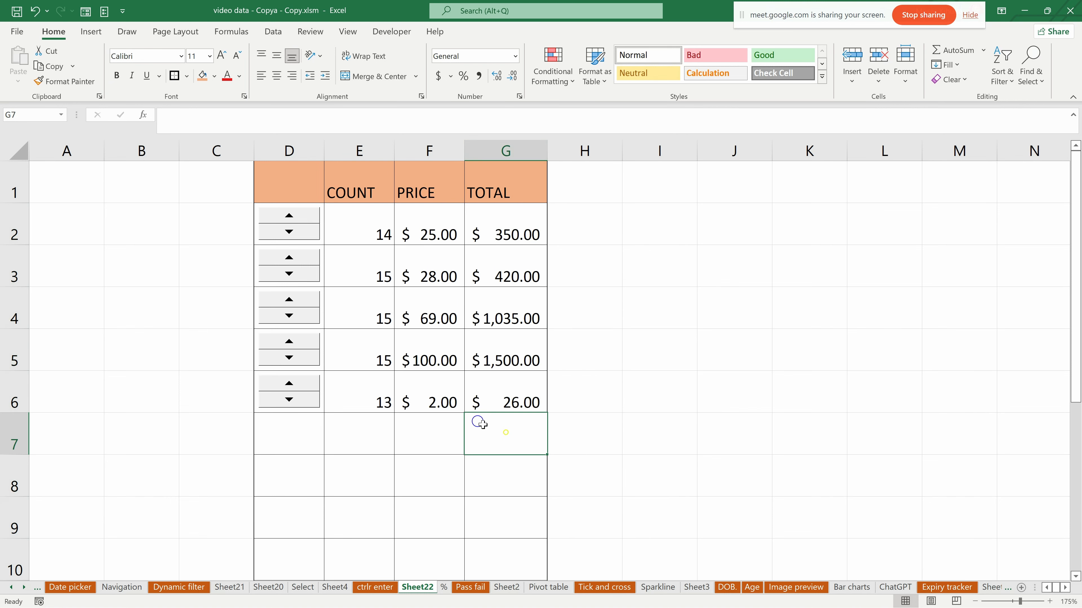
# - Raise the counts in E2 to E6 with their spin buttons to 15, 17, 17, 18 and 15
pyautogui.click(289, 299)
pyautogui.click(288, 299)
pyautogui.click(288, 339)
pyautogui.click(288, 340)
pyautogui.click(288, 340)
pyautogui.click(289, 383)
pyautogui.click(289, 383)
pyautogui.click(307, 258)
pyautogui.click(307, 259)
pyautogui.click(300, 216)
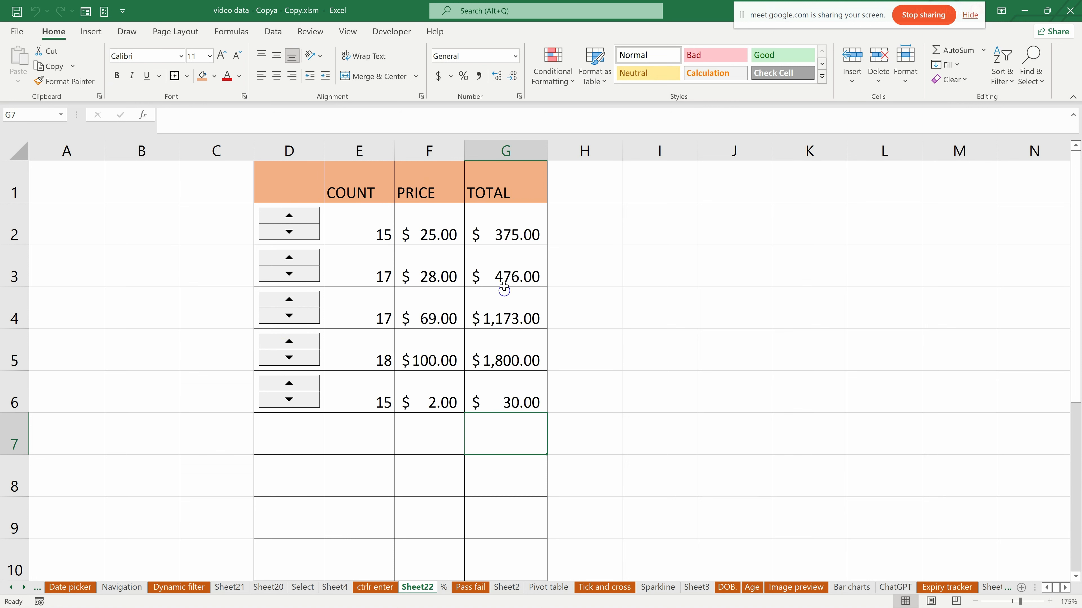
# - Add a grand total in G7 that sums the row totals in G2 to G6
pyautogui.scroll(-1, 493, 321)
pyautogui.scroll(1, 500, 343)
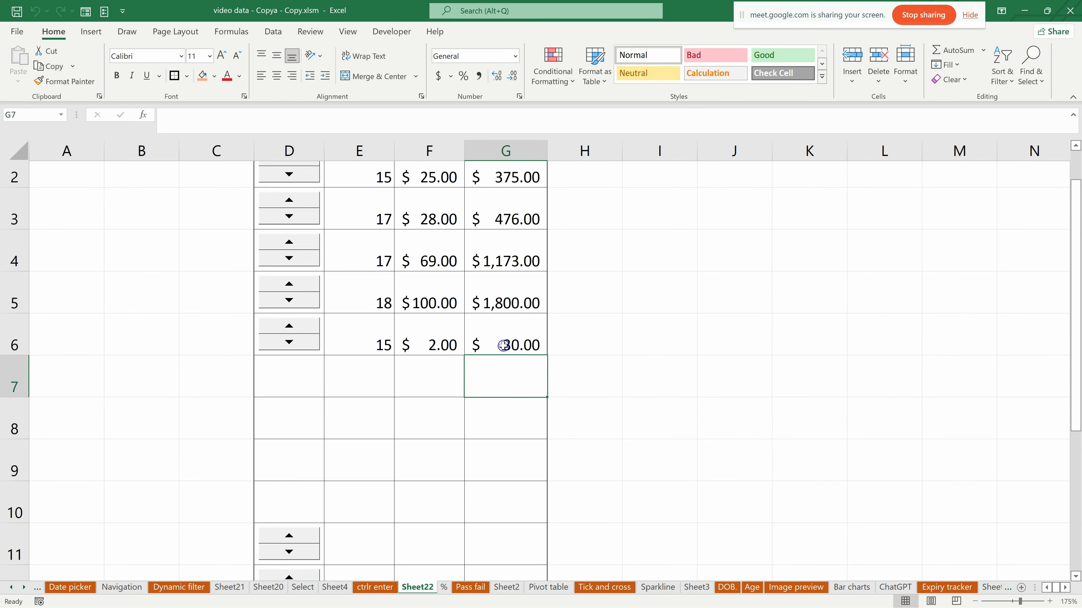
pyautogui.moveTo(503, 230); pyautogui.dragTo(516, 386)
pyautogui.press('alt')
pyautogui.hotkey('alt', '-')
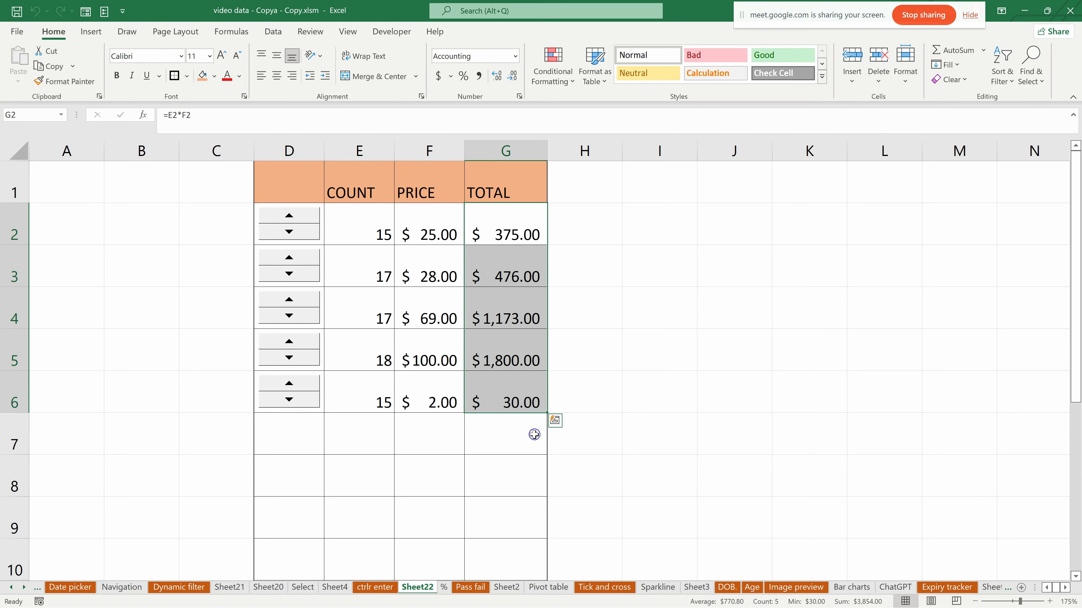
pyautogui.hotkey('alt', '=')
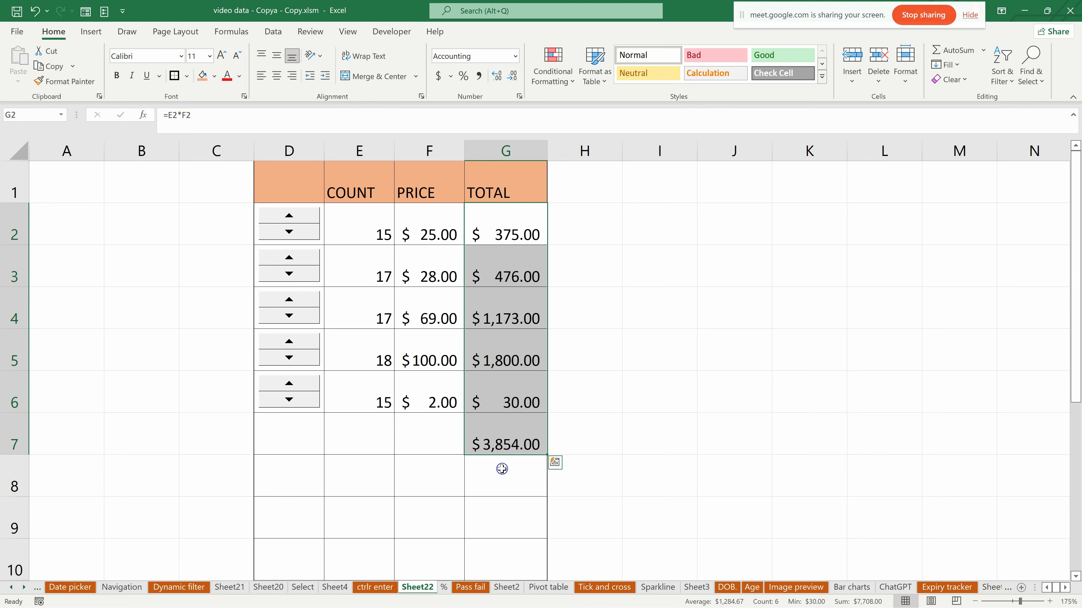
# - Fill the grand total cell G7 with the header's orange and give its amount a double underline
pyautogui.click(496, 486)
pyautogui.click(501, 429)
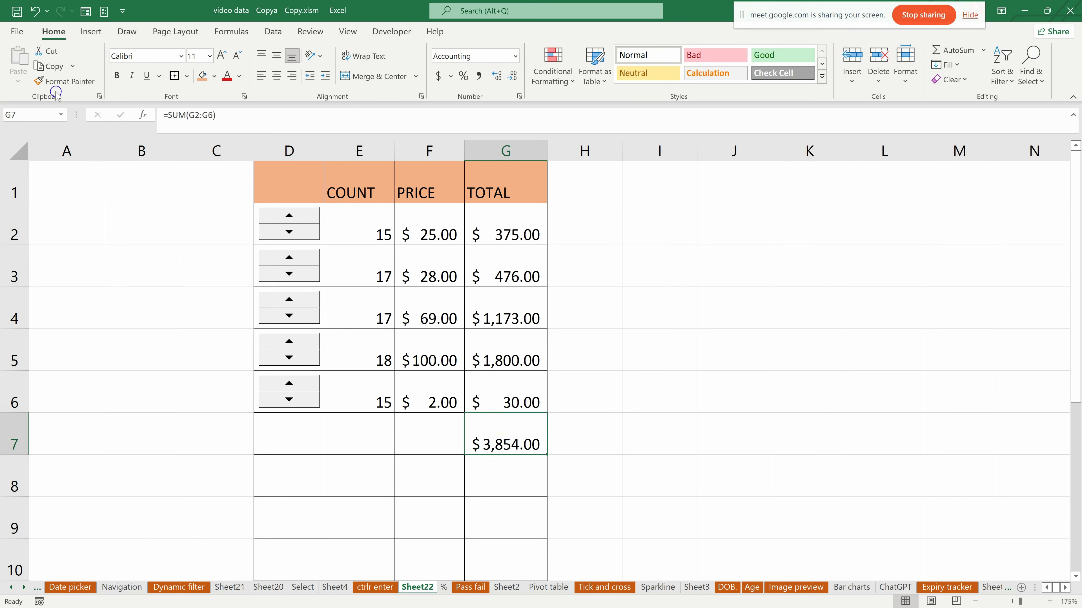
pyautogui.click(202, 76)
pyautogui.click(481, 481)
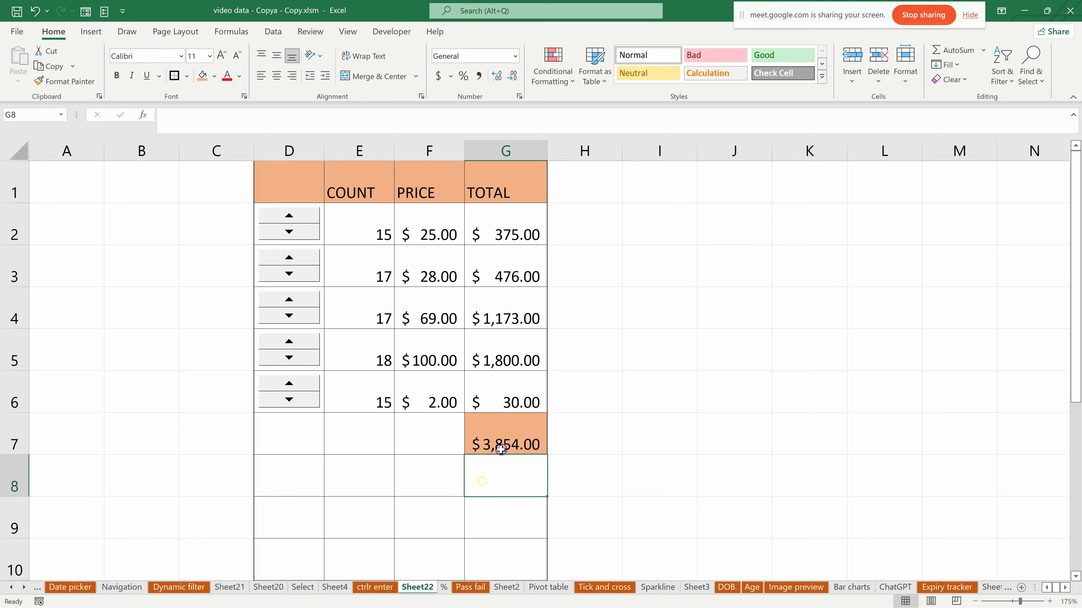
pyautogui.click(500, 434)
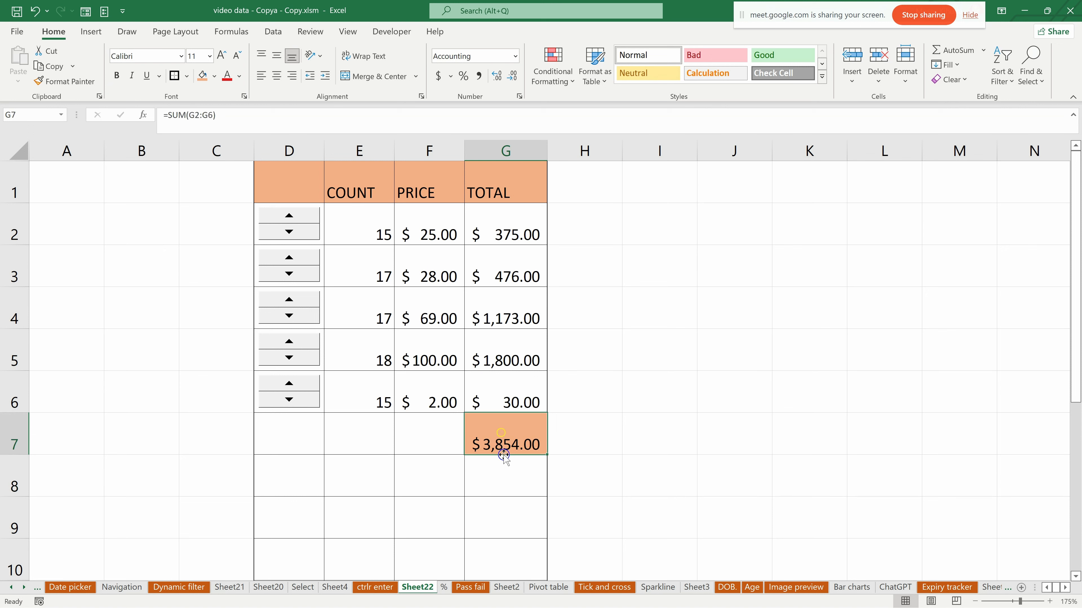
pyautogui.click(160, 84)
pyautogui.click(179, 111)
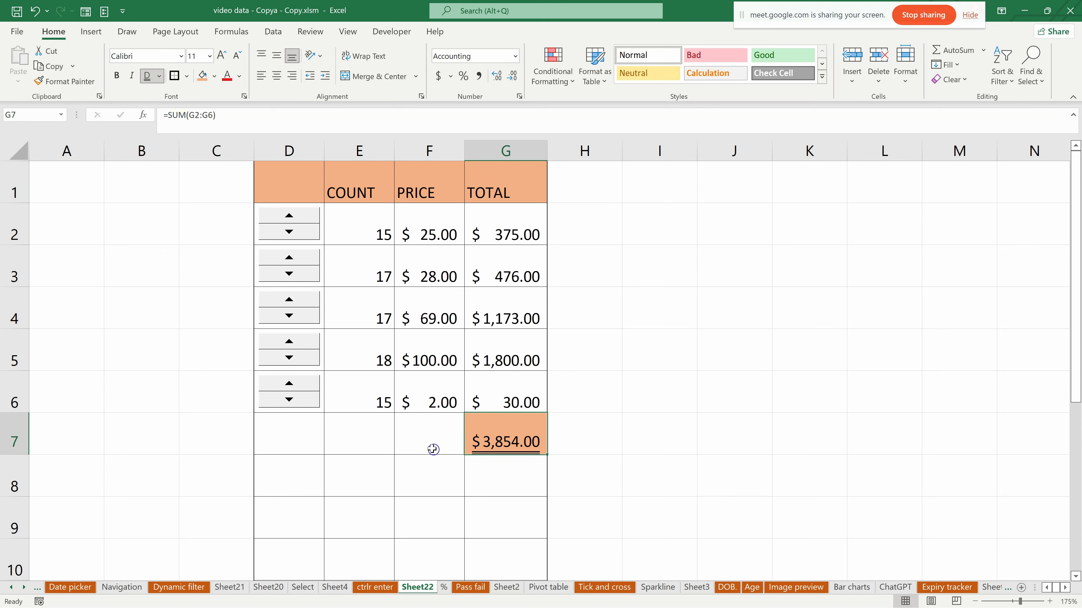
pyautogui.click(513, 467)
# - Raise the counts in rows 2 to 6 with their spin buttons, bringing E2 to 17 and E3, E4 and E6 to 18
pyautogui.click(289, 216)
pyautogui.click(291, 216)
pyautogui.click(297, 257)
pyautogui.click(290, 299)
pyautogui.click(290, 341)
pyautogui.click(300, 379)
pyautogui.click(298, 380)
pyautogui.click(295, 380)
pyautogui.click(290, 341)
pyautogui.click(290, 341)
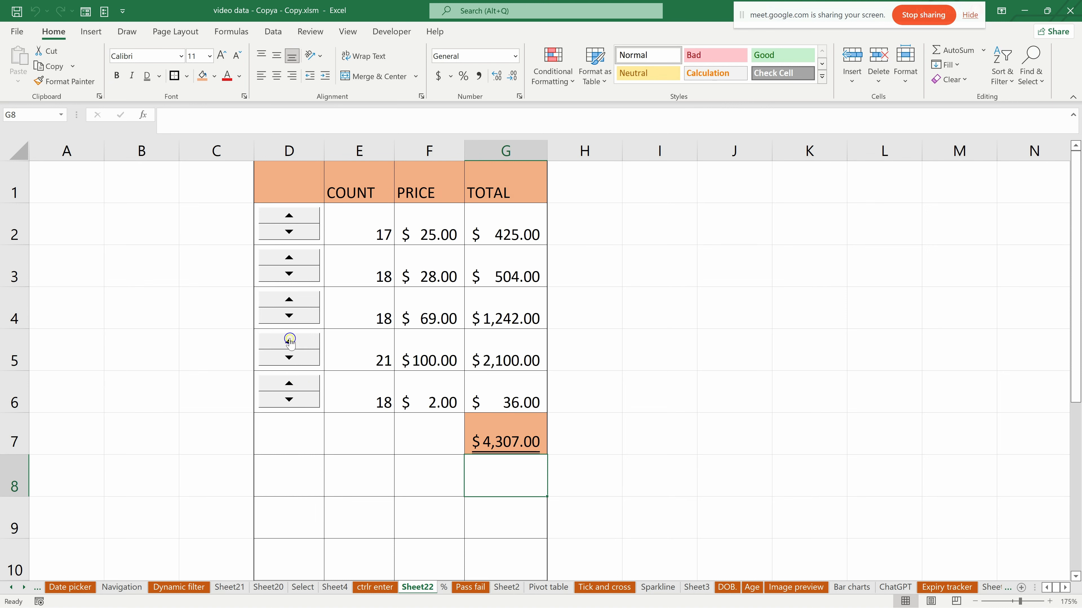
pyautogui.click(289, 341)
pyautogui.click(289, 341)
pyautogui.click(289, 341)
# - Lower the counts in E2 to E5 with their spin buttons to 16, 17, 16 and 10
pyautogui.moveTo(296, 356); pyautogui.dragTo(294, 359)
pyautogui.click(290, 315)
pyautogui.click(291, 316)
pyautogui.click(294, 274)
pyautogui.click(296, 233)
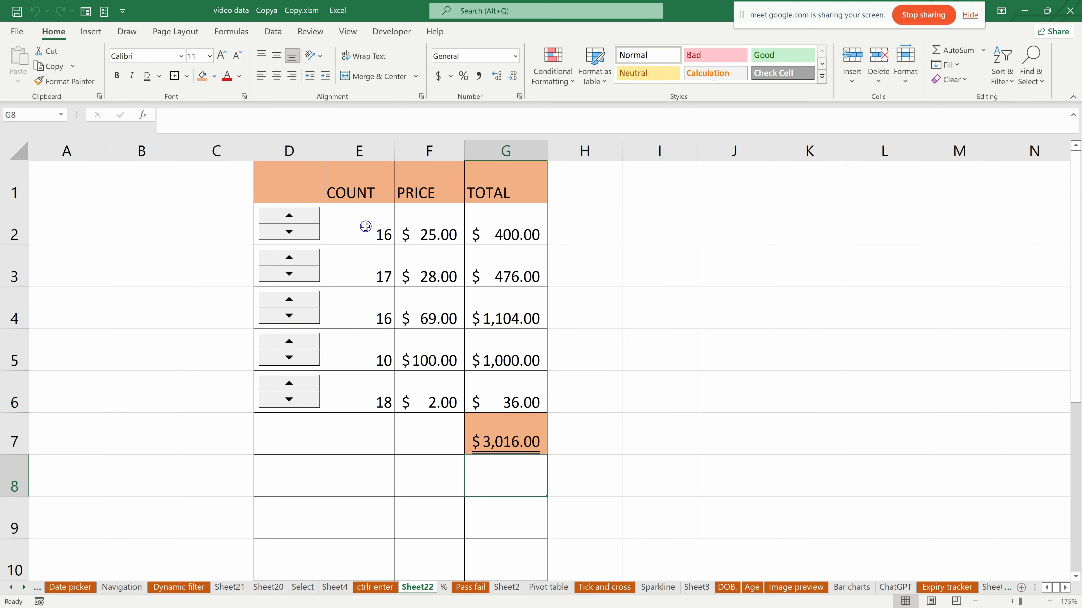
# - Clear the spin-button counts from cells E2 to E6
pyautogui.moveTo(365, 226); pyautogui.dragTo(367, 383)
pyautogui.press('Delete')
pyautogui.click(352, 337)
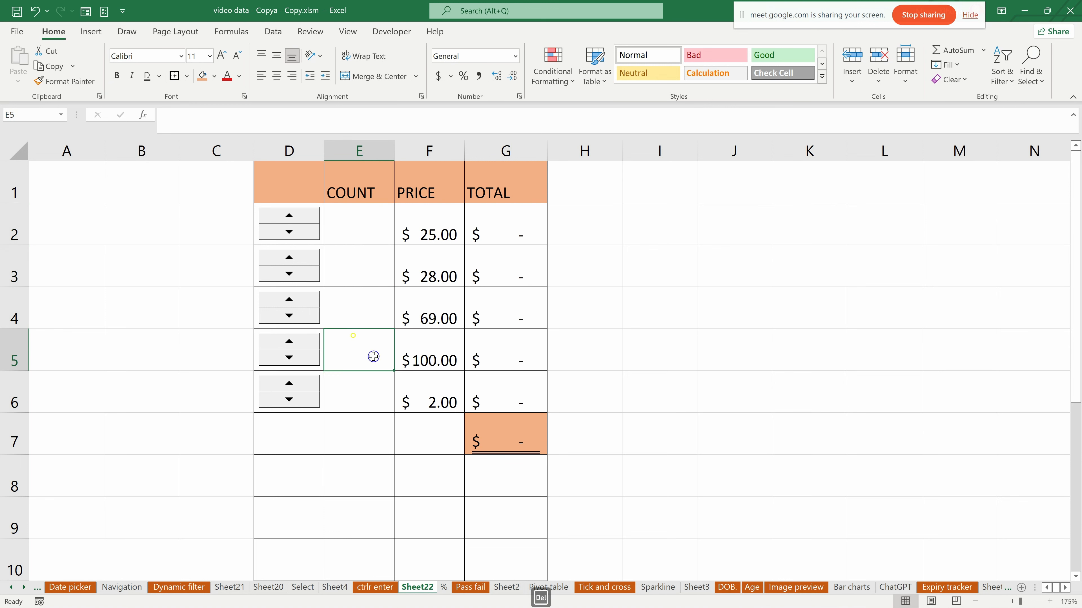
# - Enter the counts 25, 65, 69, 98 and 369 in cells E2 to E6
pyautogui.click(372, 218)
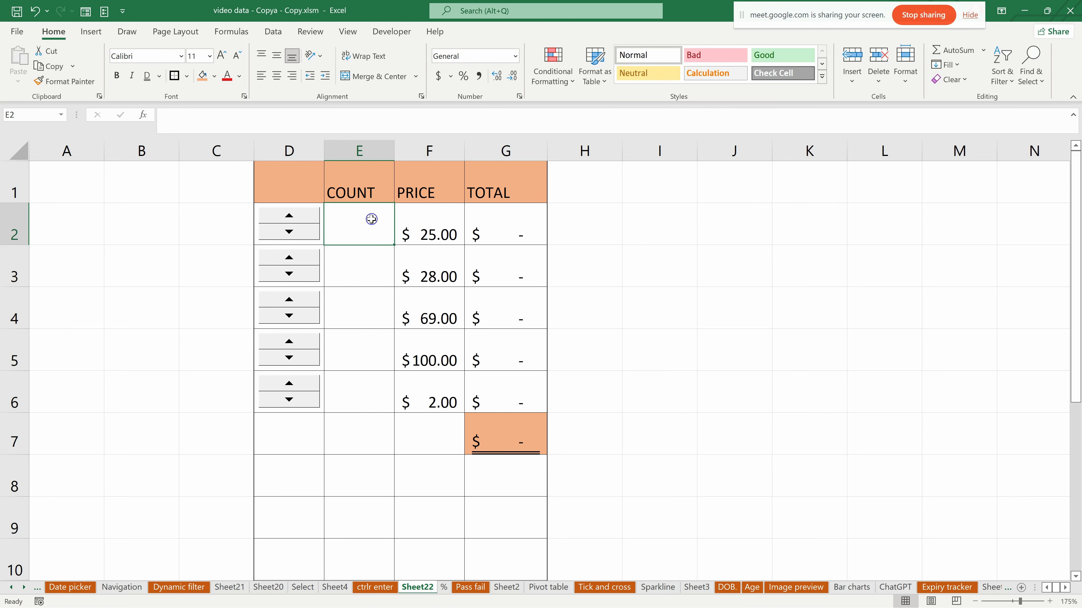
pyautogui.write('25')
pyautogui.press('Return')
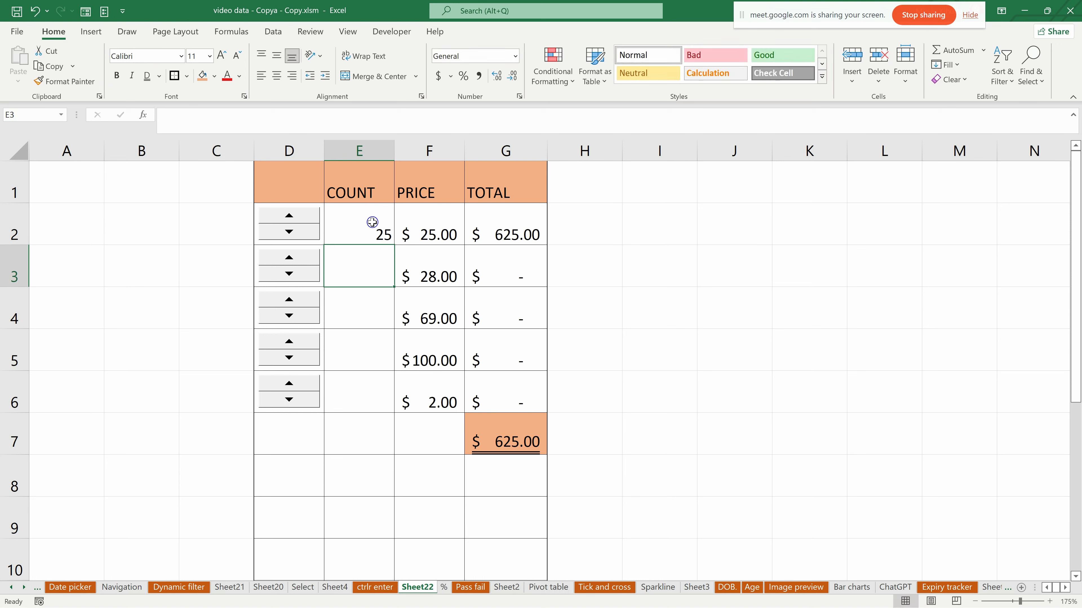
pyautogui.write('65')
pyautogui.press('Return')
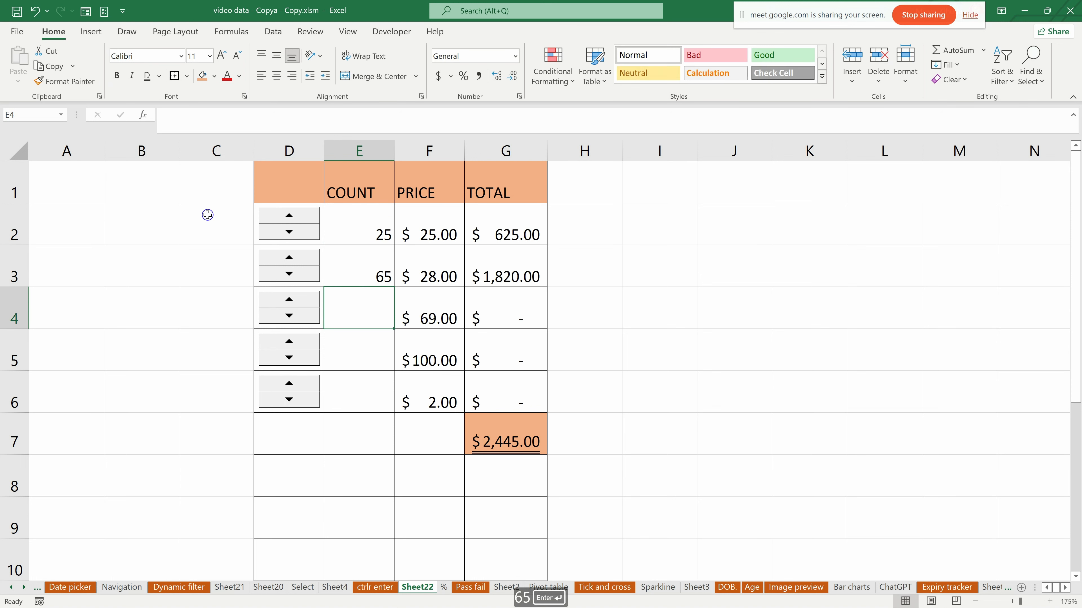
pyautogui.write('69')
pyautogui.press('Return')
pyautogui.write('98')
pyautogui.press('Return')
pyautogui.write('369')
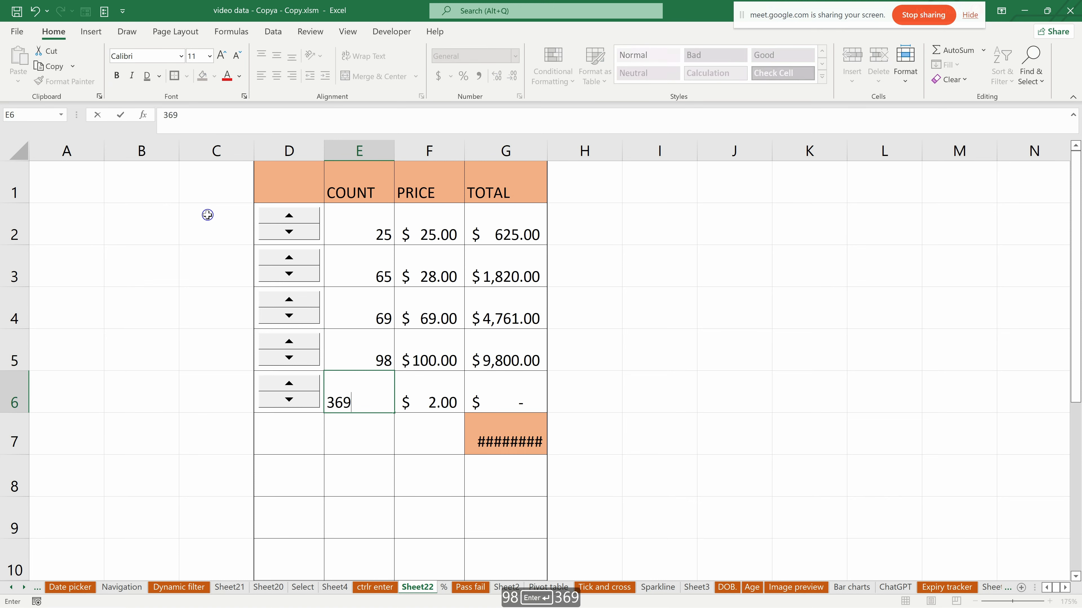
pyautogui.press('Return')
# - Use the spin buttons in rows 5 and 6 to bring the counts to 101 and 372
pyautogui.click(290, 385)
pyautogui.doubleClick(289, 384)
pyautogui.click(293, 400)
pyautogui.click(293, 399)
pyautogui.doubleClick(289, 384)
pyautogui.click(289, 341)
pyautogui.doubleClick(290, 341)
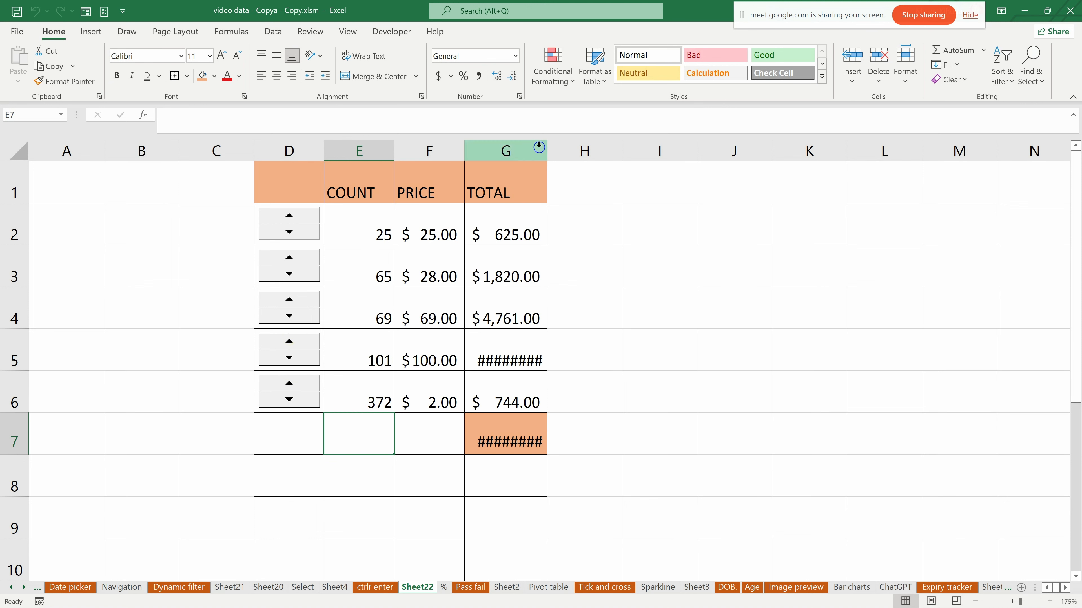
# - Widen column G so the five-digit totals fit
pyautogui.moveTo(548, 154); pyautogui.dragTo(590, 150)
pyautogui.click(711, 247)
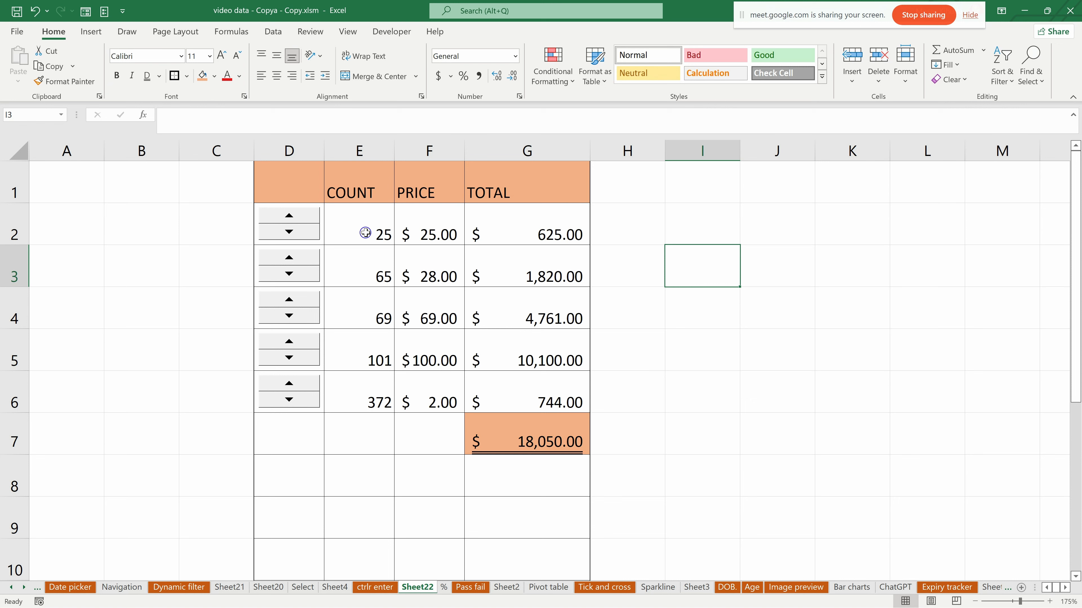
# - Delete all the counts in E2 to E6
pyautogui.click(616, 227)
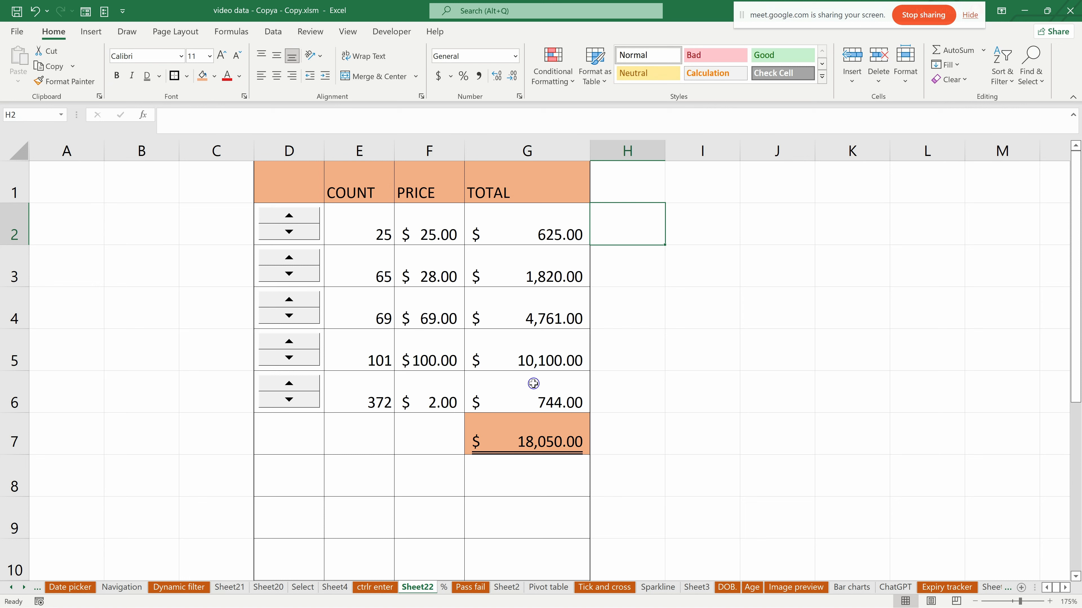
pyautogui.moveTo(369, 223); pyautogui.dragTo(378, 393)
pyautogui.press('Delete')
pyautogui.moveTo(360, 229); pyautogui.dragTo(378, 391)
pyautogui.write('O')
pyautogui.hotkey('ctrl', 'Return')
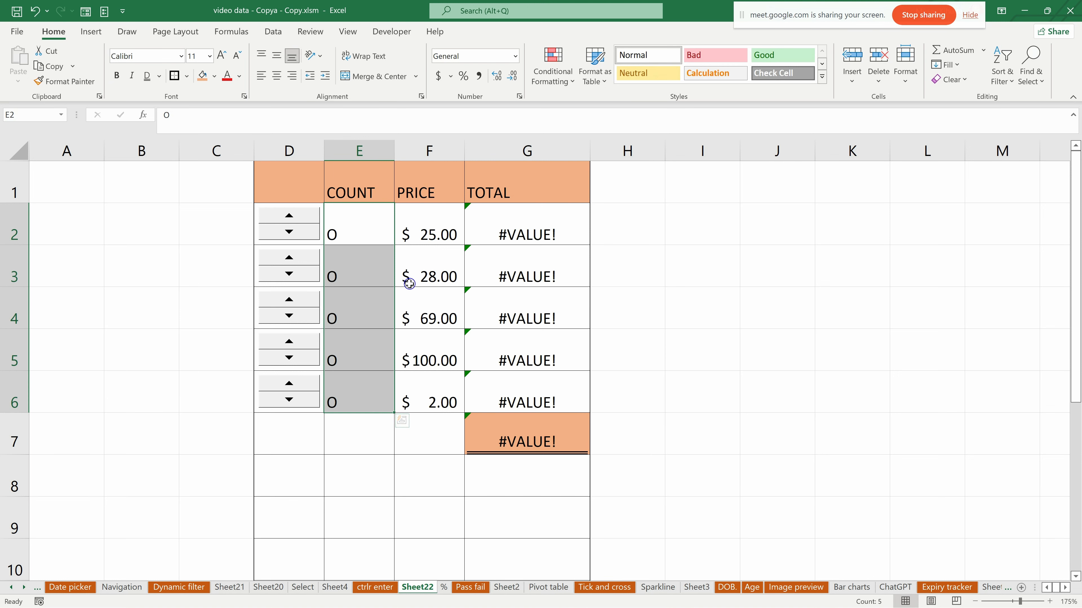
pyautogui.press('Delete')
pyautogui.click(366, 471)
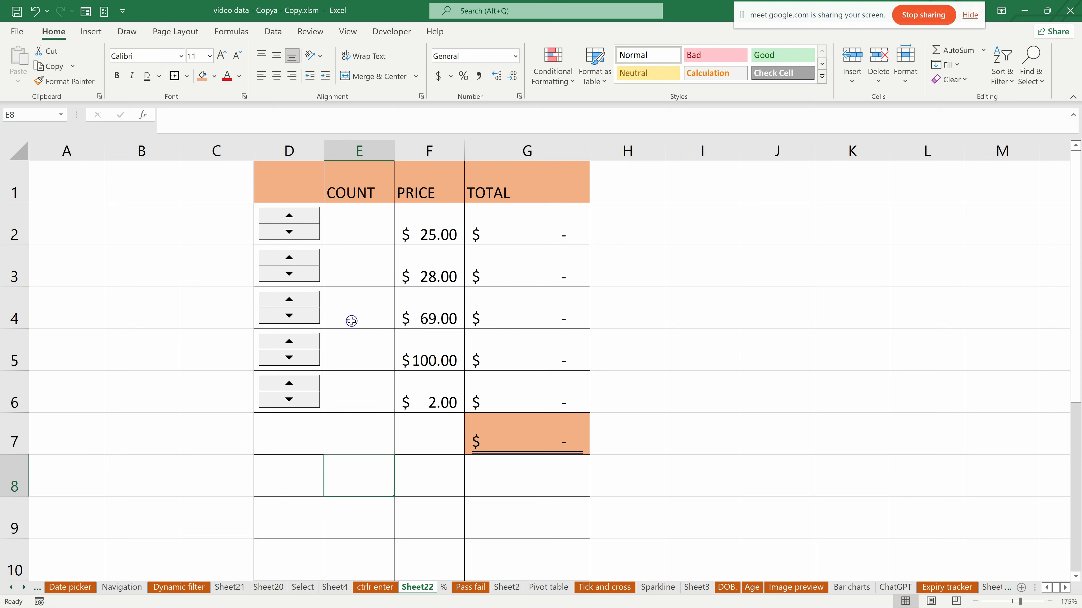
pyautogui.click(616, 230)
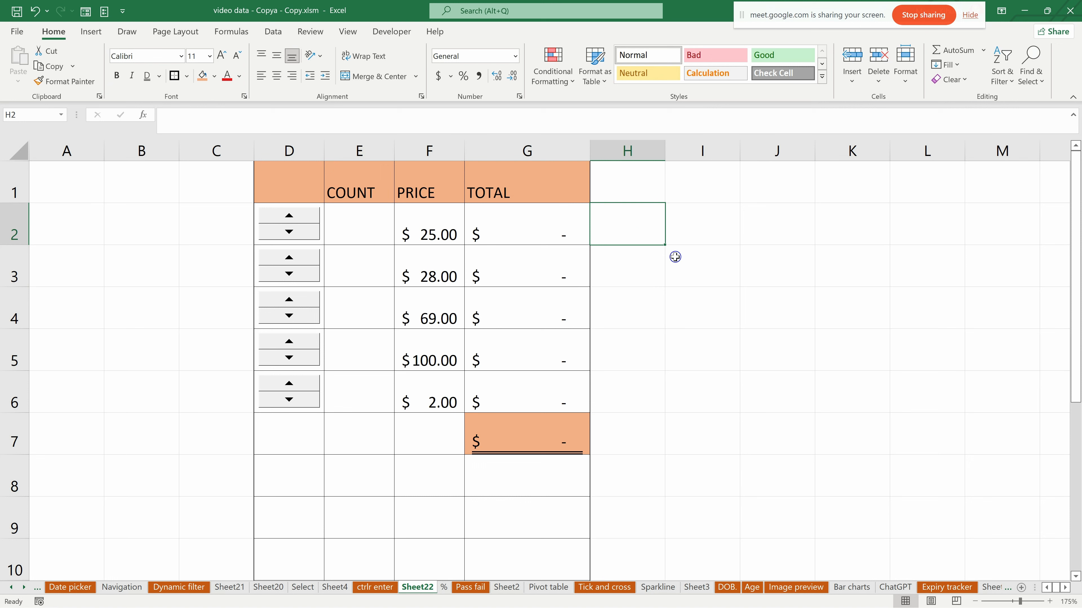
pyautogui.click(365, 210)
pyautogui.moveTo(365, 210); pyautogui.dragTo(375, 435)
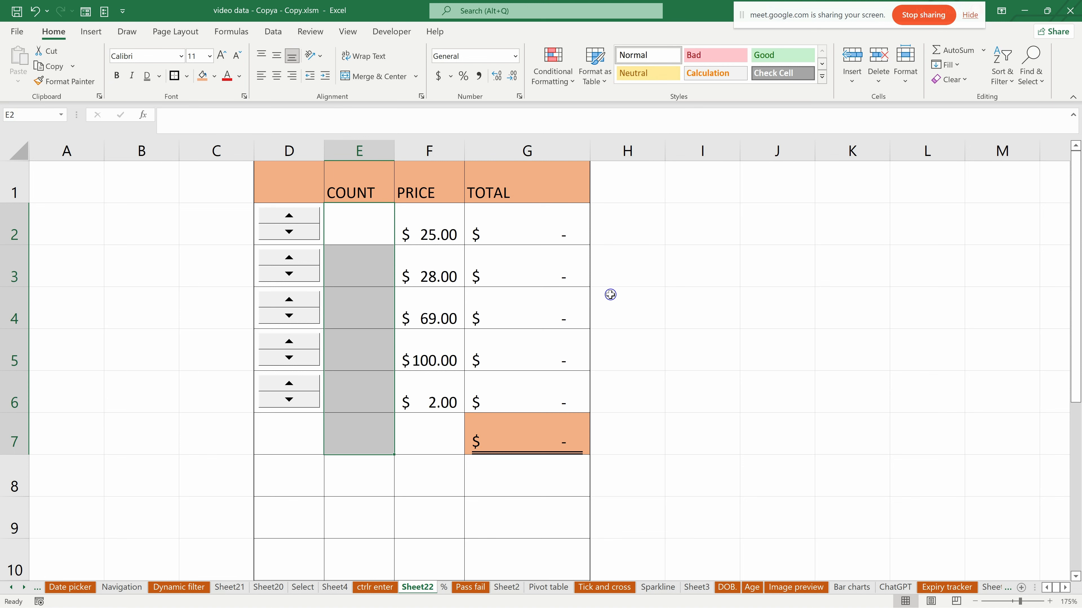
pyautogui.click(636, 294)
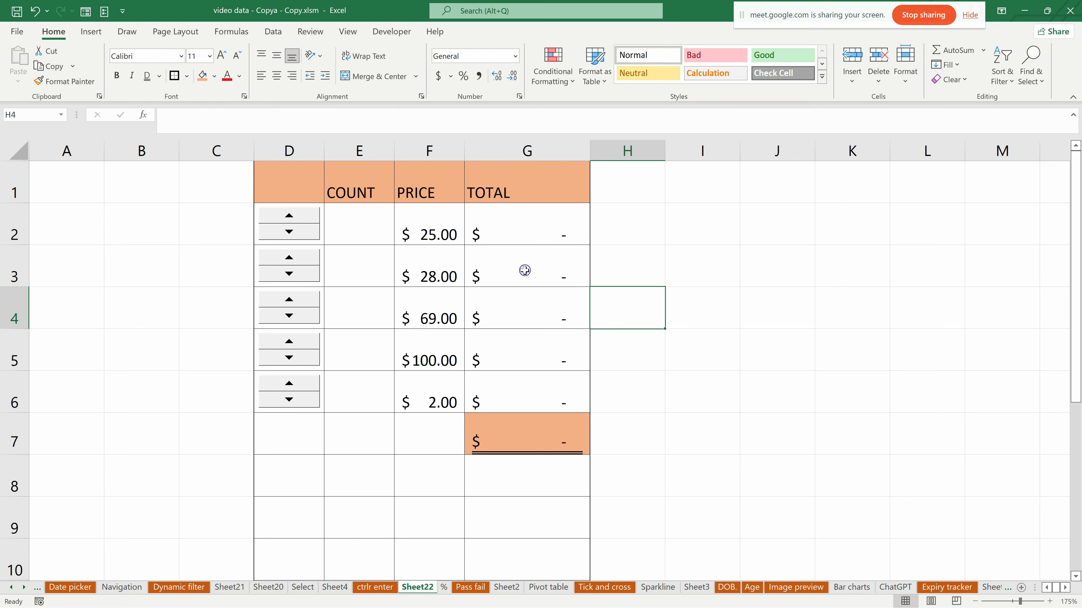
# - Look through the workbook's other sheets, including Navigation, Sheet2, Pivot table, Sparkline and Age
pyautogui.click(269, 587)
pyautogui.click(229, 587)
pyautogui.click(112, 588)
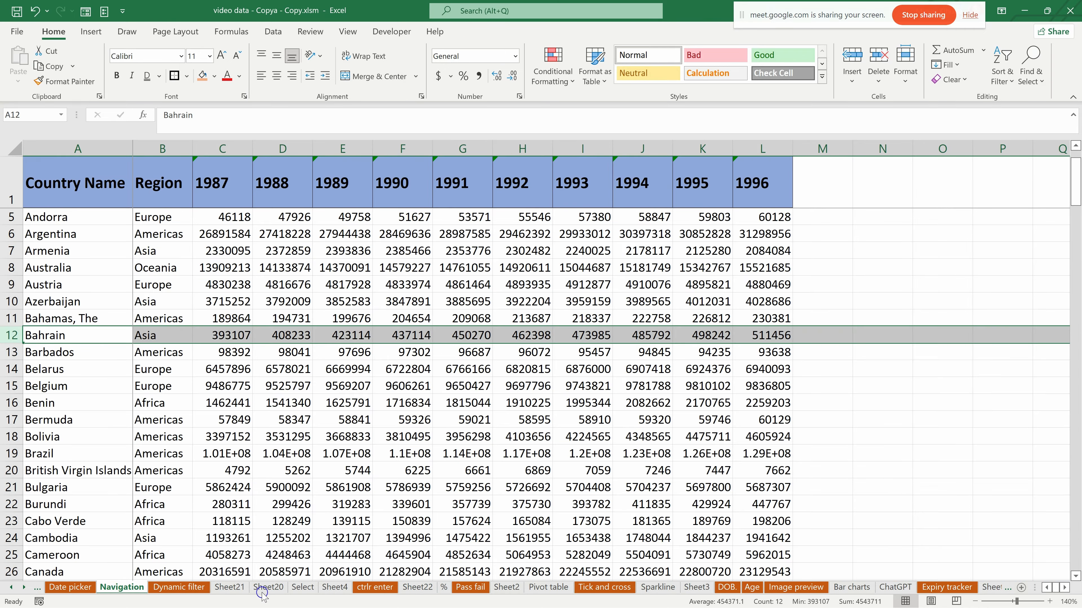
pyautogui.click(335, 588)
pyautogui.click(418, 587)
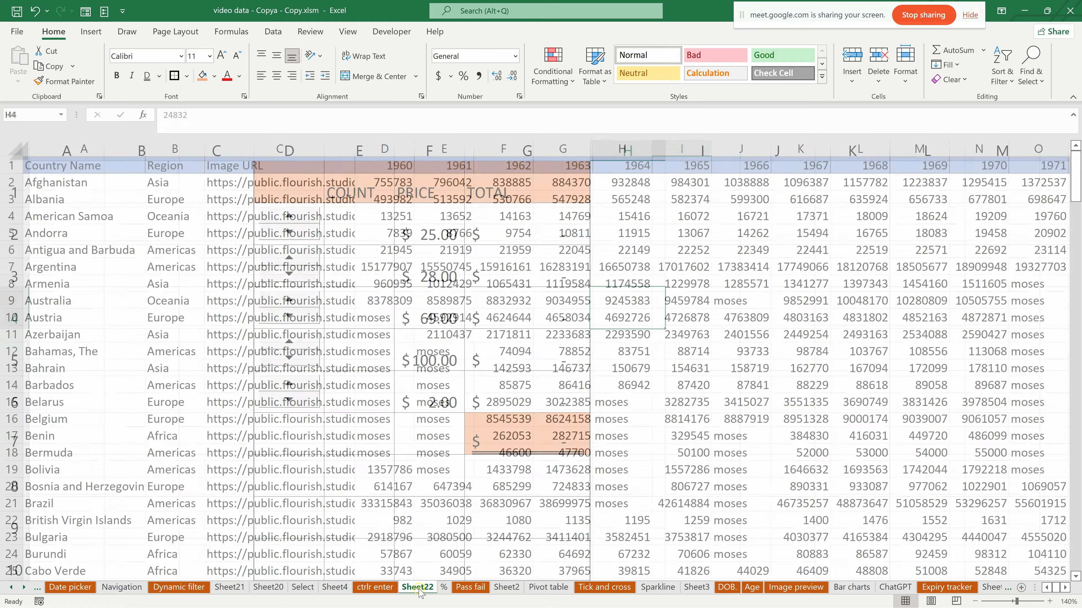
pyautogui.click(503, 587)
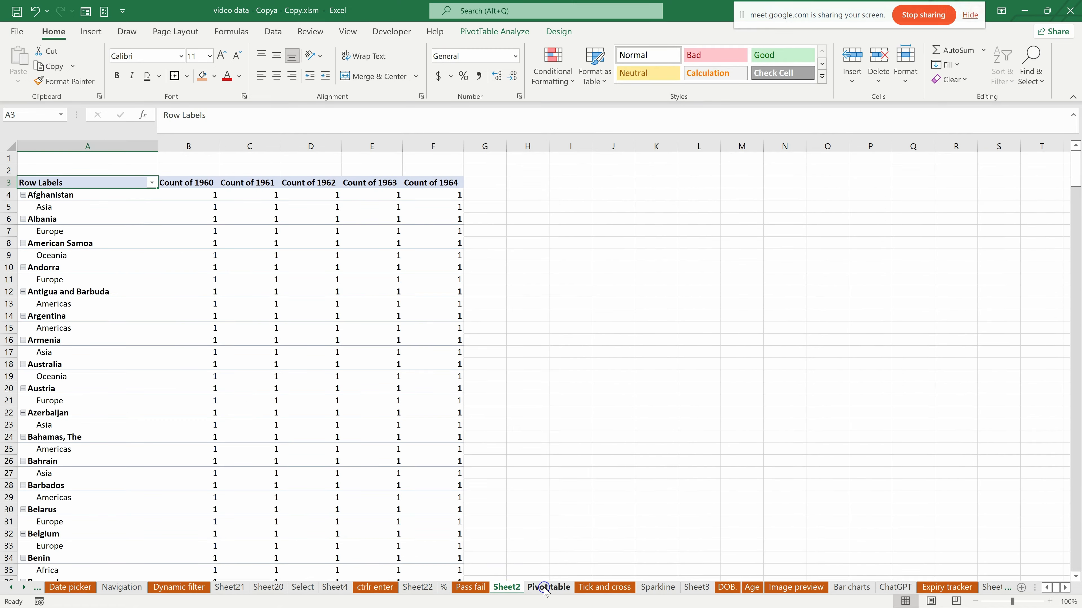
pyautogui.click(546, 587)
pyautogui.scroll(-2, 690, 498)
pyautogui.scroll(2, 639, 532)
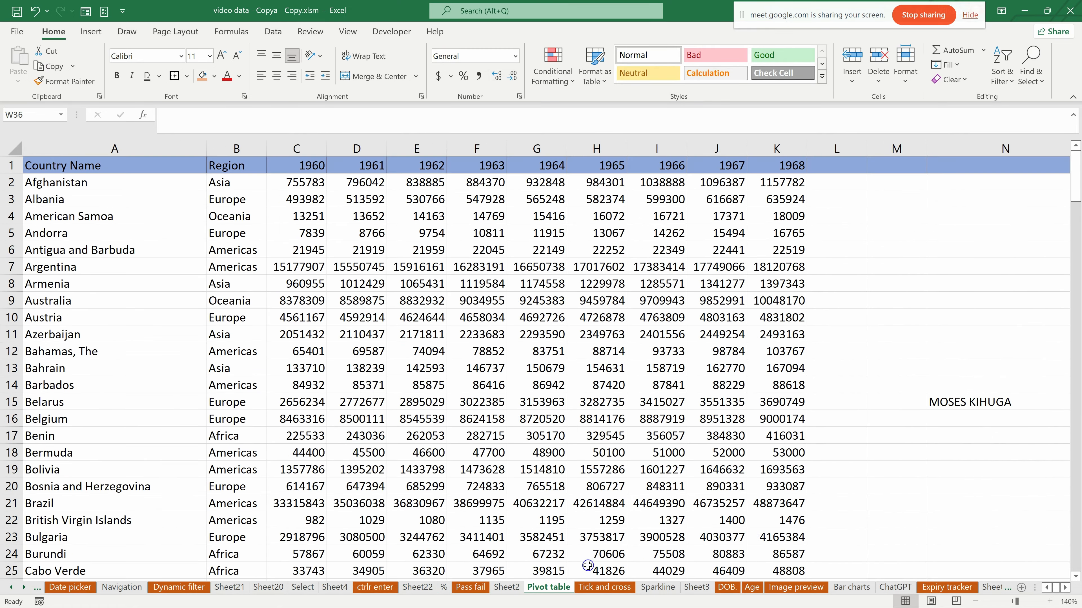
pyautogui.click(506, 587)
pyautogui.click(658, 588)
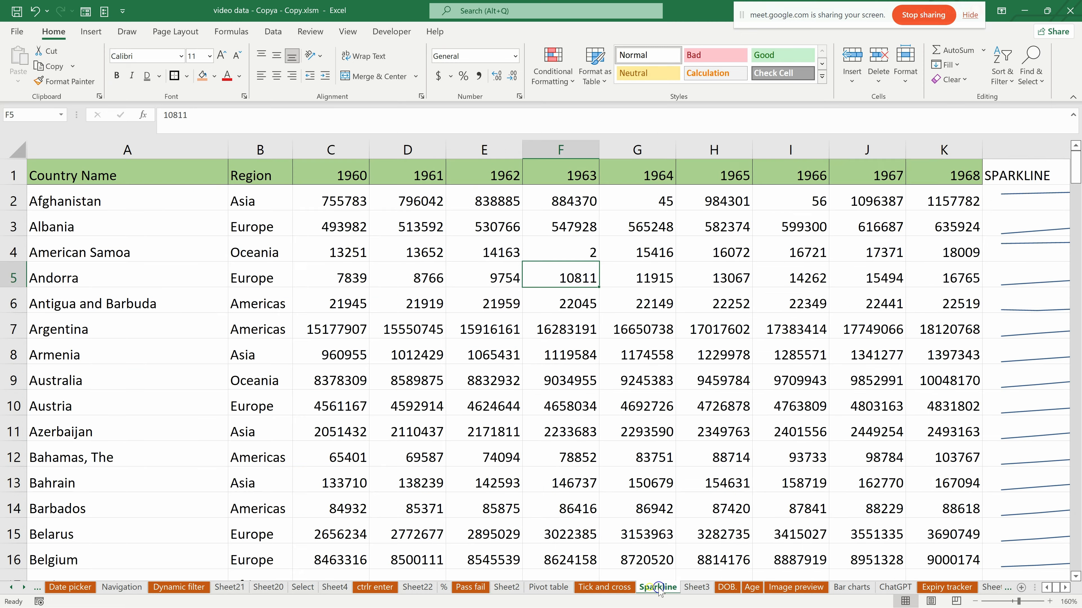
pyautogui.scroll(-3, 593, 458)
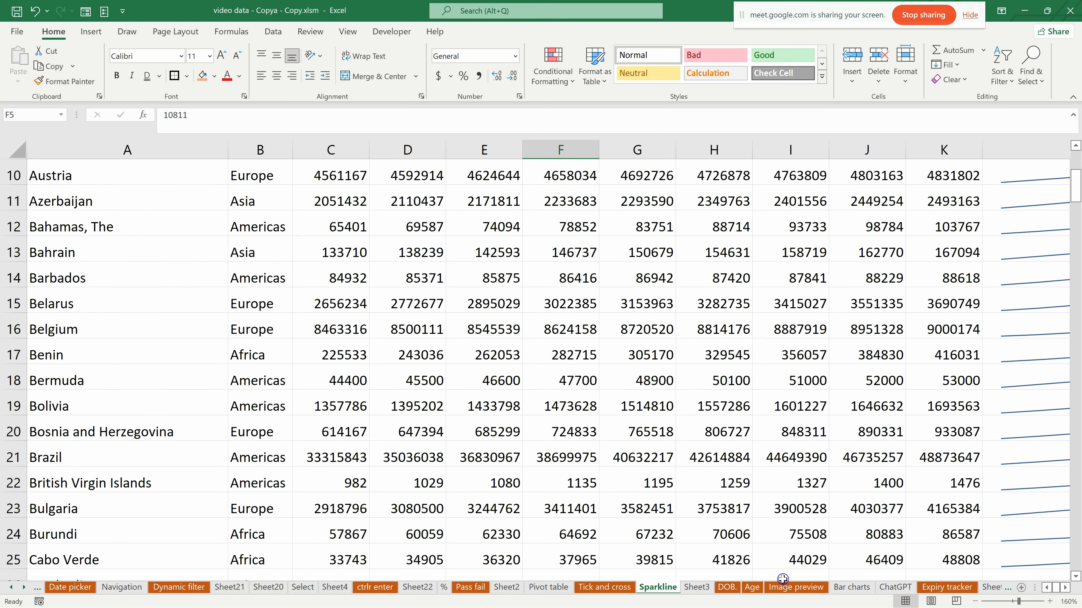
pyautogui.click(794, 587)
pyautogui.click(750, 590)
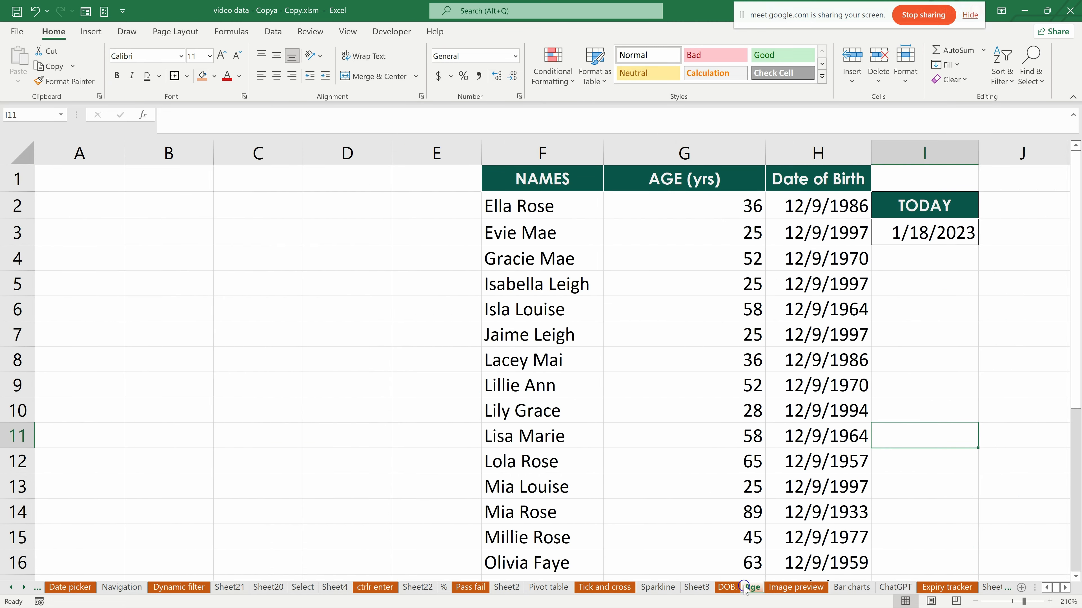
# - Look through the DOB, Bar charts, ChatGPT, Expiry tracker and unique sheets
pyautogui.click(727, 588)
pyautogui.click(871, 586)
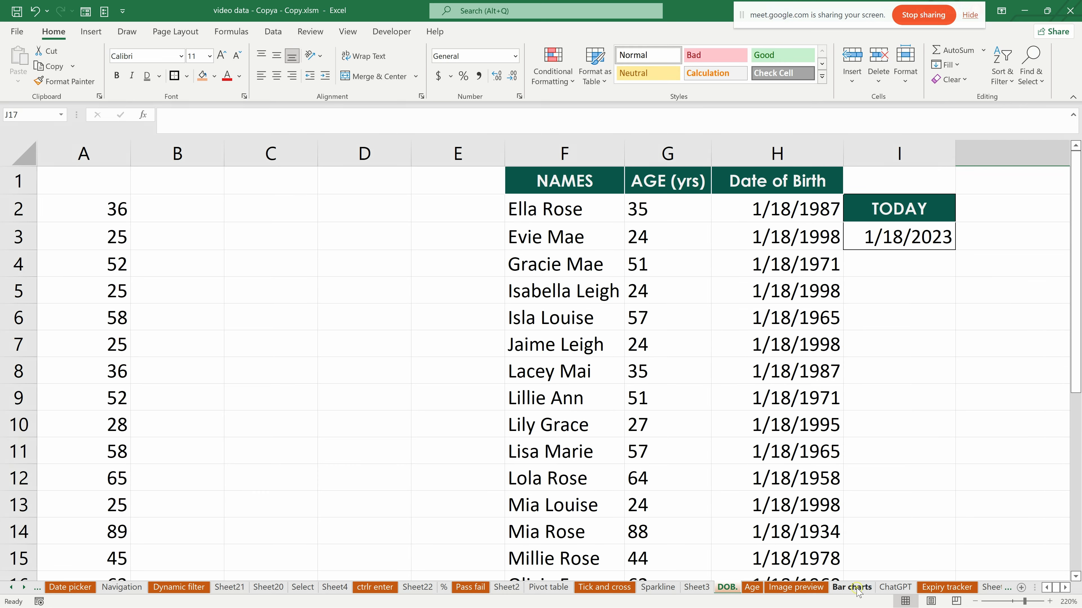
pyautogui.click(886, 588)
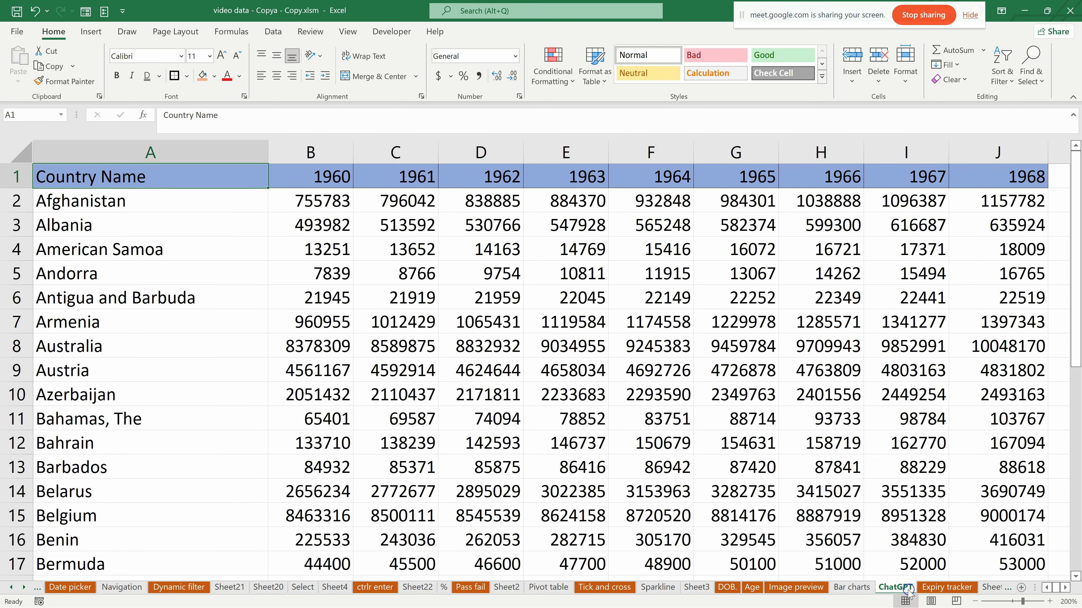
pyautogui.click(946, 588)
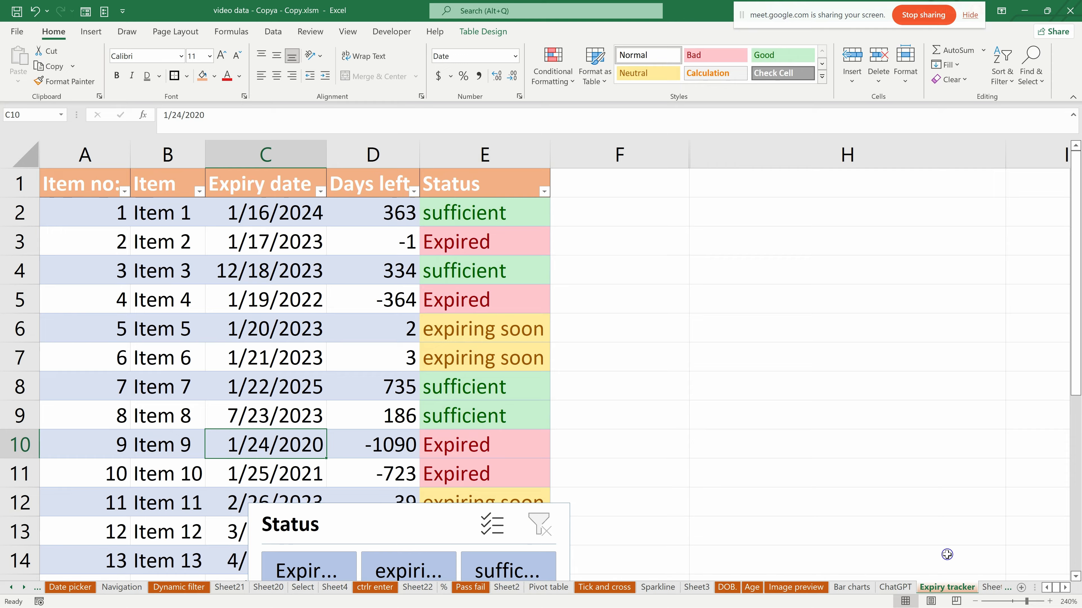
pyautogui.scroll(-3, 499, 437)
pyautogui.scroll(3, 512, 443)
pyautogui.click(992, 587)
pyautogui.click(890, 587)
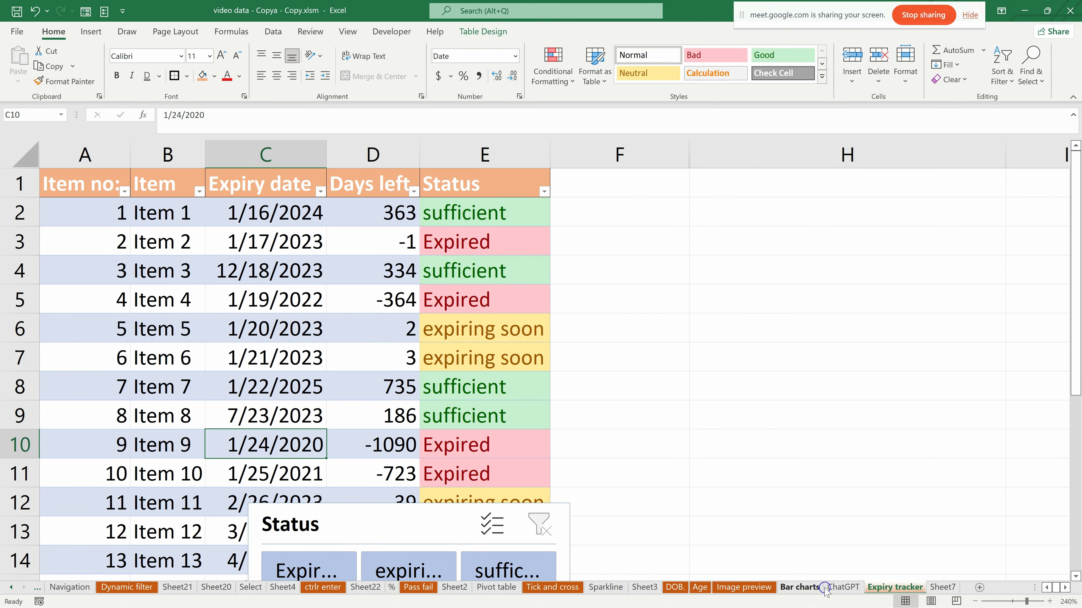
pyautogui.click(843, 587)
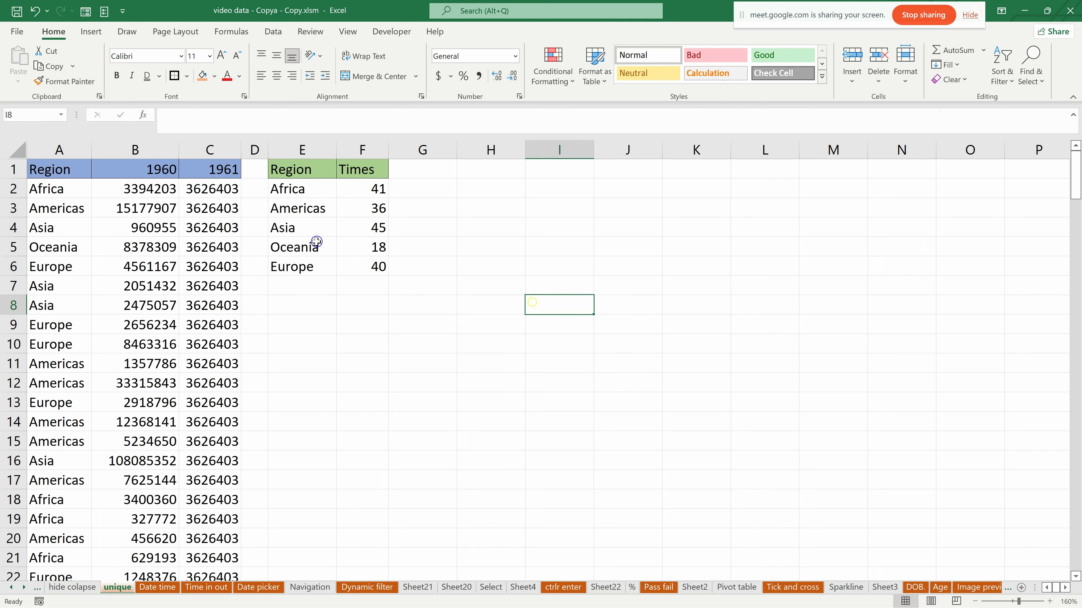
pyautogui.click(308, 224)
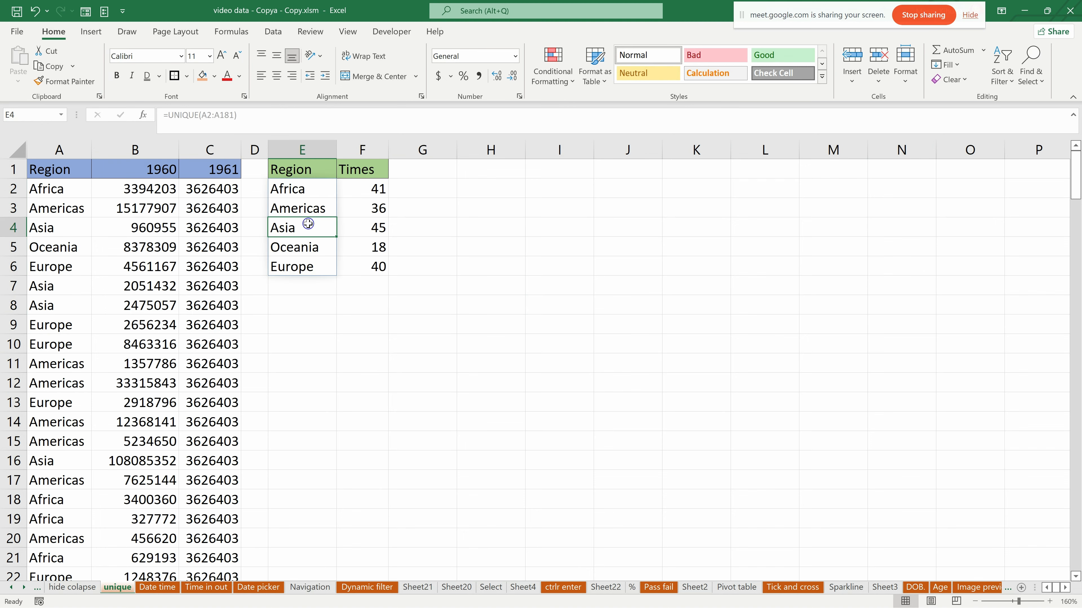
pyautogui.scroll(-20, 323, 218)
pyautogui.scroll(20, 340, 398)
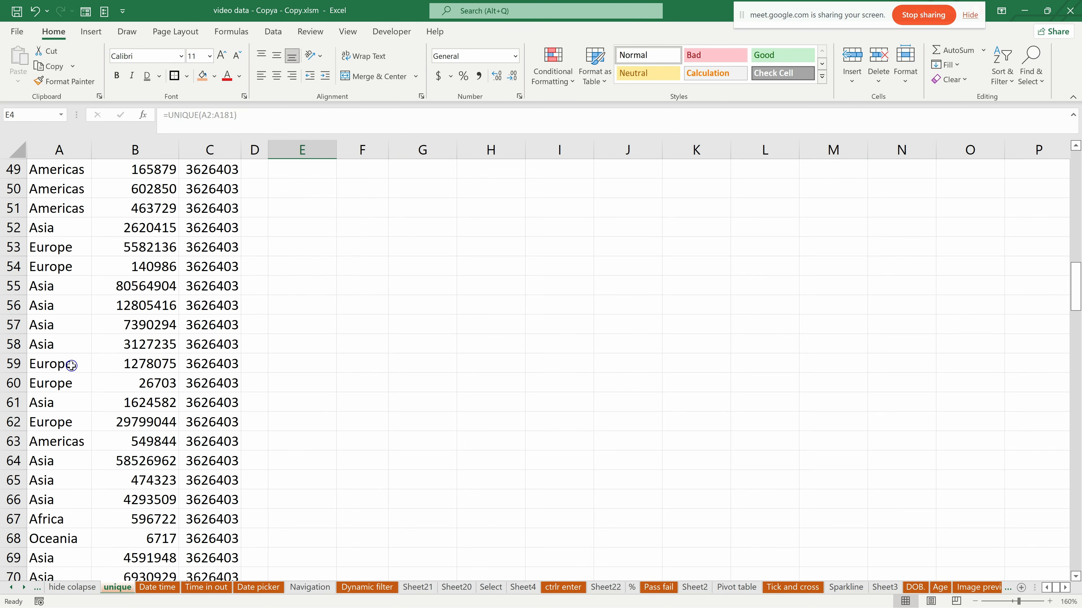
# - Delete columns E and F with the Region and Times summary from the unique sheet and widen column A
pyautogui.moveTo(303, 150); pyautogui.dragTo(397, 156)
pyautogui.hotkey('ctrl', '-')
pyautogui.scroll(-12, 90, 430)
pyautogui.click(90, 430)
pyautogui.scroll(12, 91, 428)
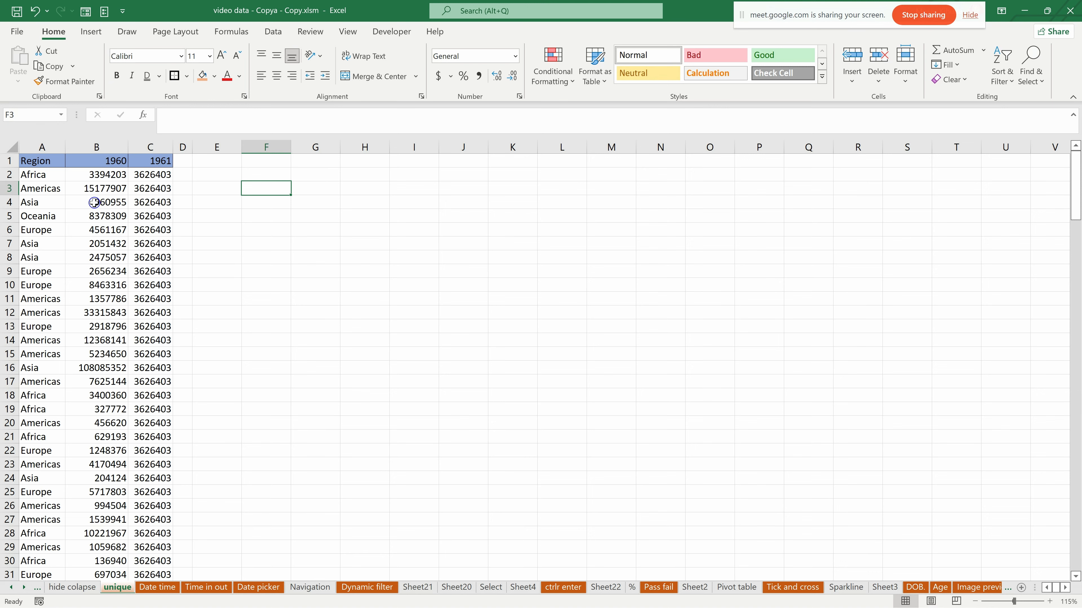
pyautogui.moveTo(66, 149)
pyautogui.mouseDown()
pyautogui.moveTo(126, 152)
pyautogui.moveTo(87, 152)
pyautogui.mouseUp()
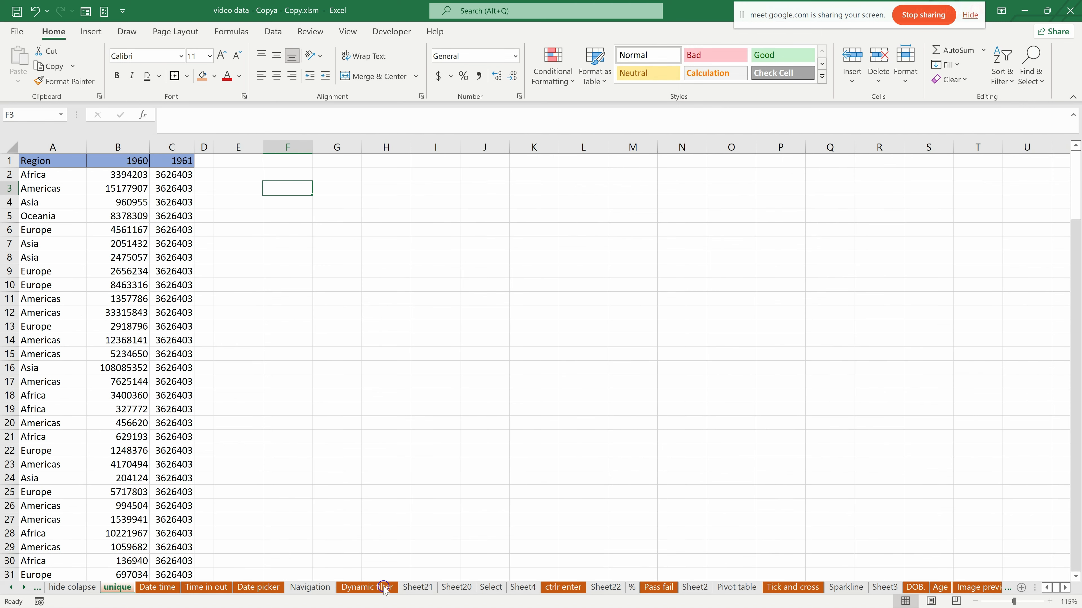
# - Colour the unique sheet's tab green
pyautogui.rightClick(122, 588)
pyautogui.moveTo(176, 519)
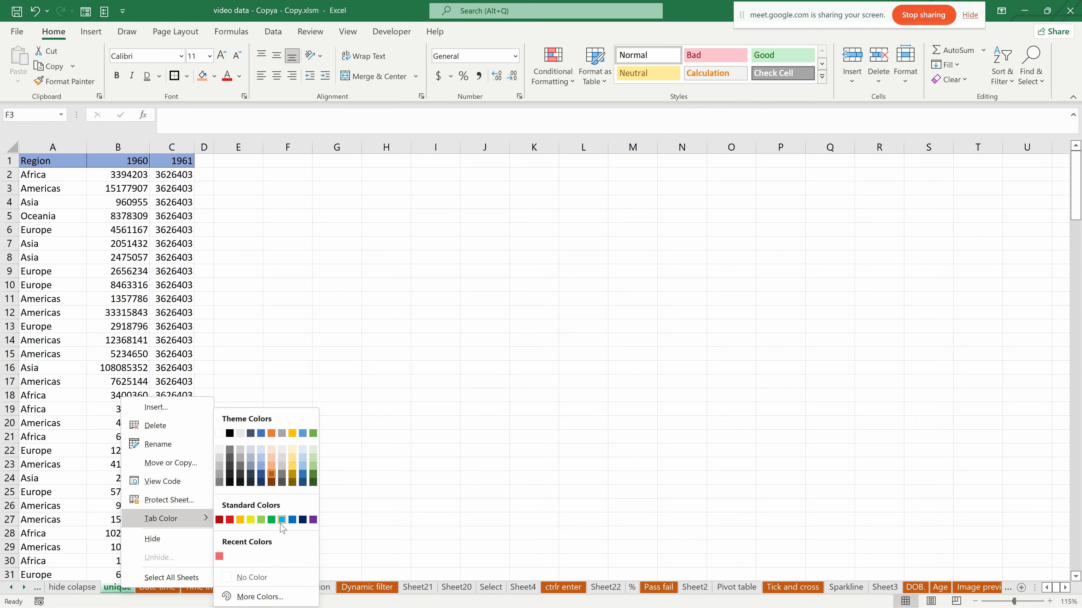
pyautogui.click(271, 520)
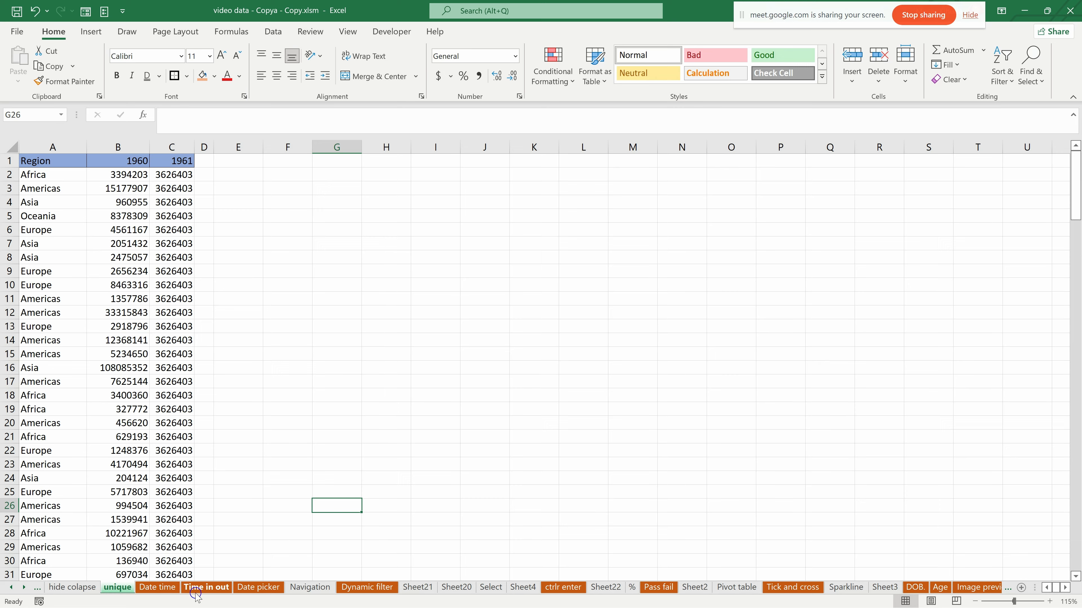
# - Copy the list of names from A2 downward on the Pass fail sheet and return to the unique sheet
pyautogui.click(158, 587)
pyautogui.click(80, 587)
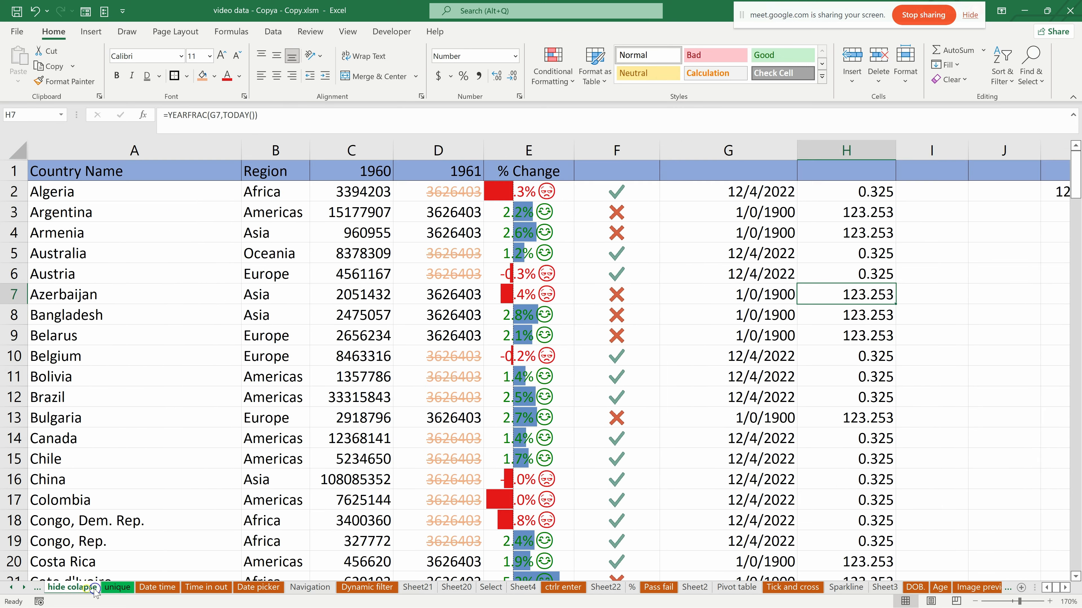
pyautogui.click(258, 587)
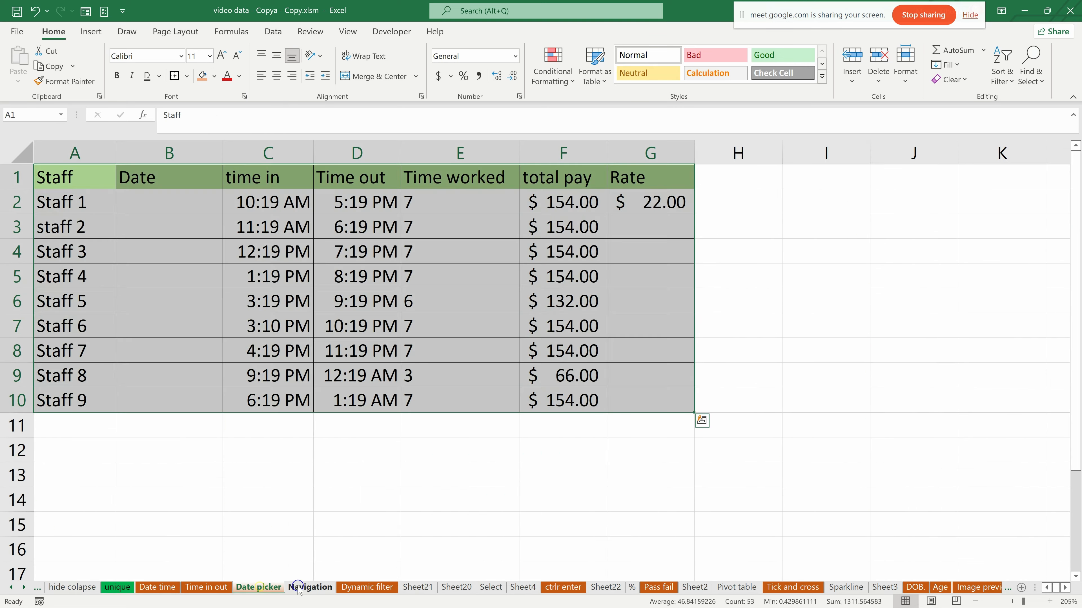
pyautogui.click(309, 587)
pyautogui.click(658, 587)
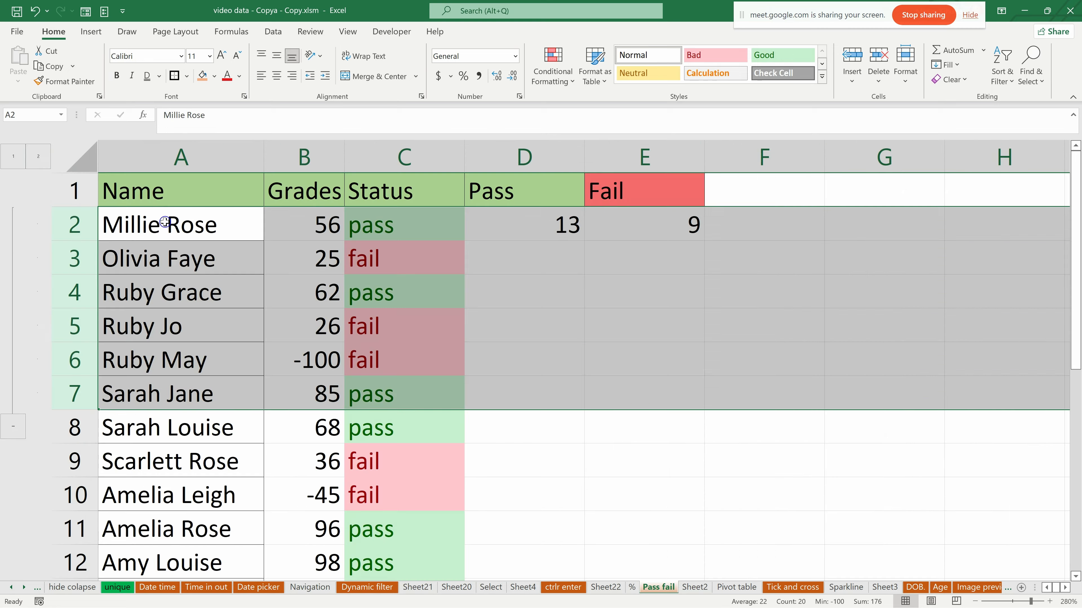
pyautogui.click(181, 218)
pyautogui.hotkey('ctrl', 'shift', 'Down')
pyautogui.hotkey('ctrl', 'c')
pyautogui.click(118, 587)
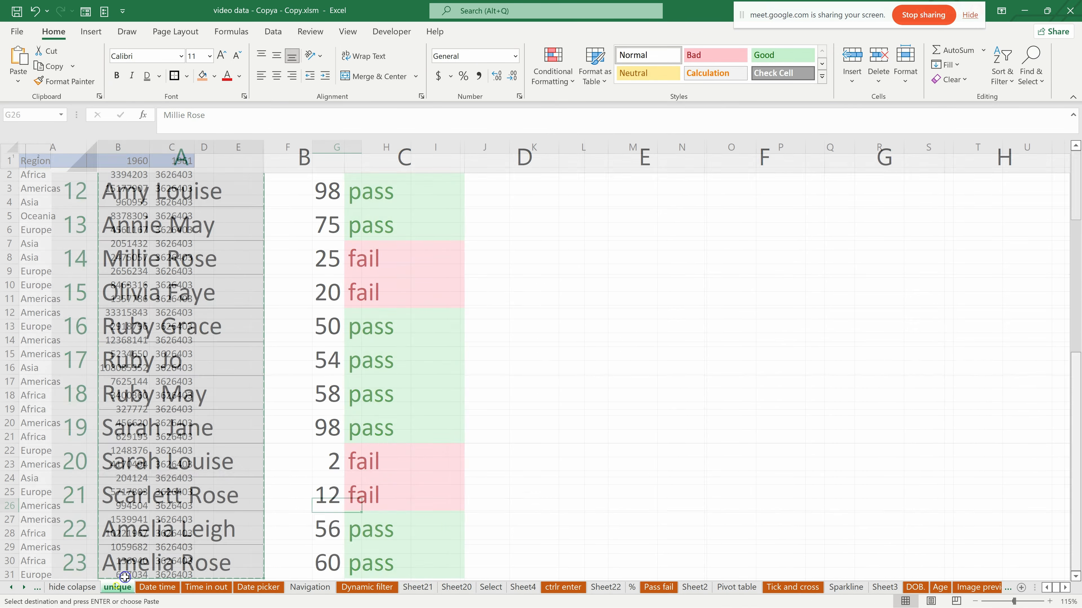
pyautogui.click(45, 144)
pyautogui.hotkey('ctrl', 'shift', '+')
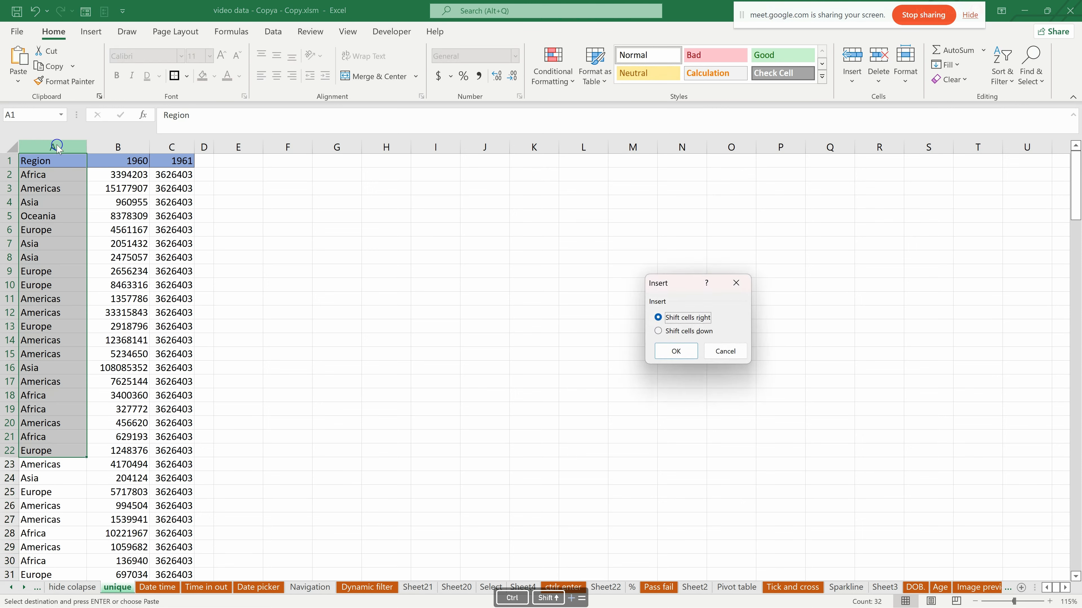
pyautogui.click(735, 283)
pyautogui.click(256, 333)
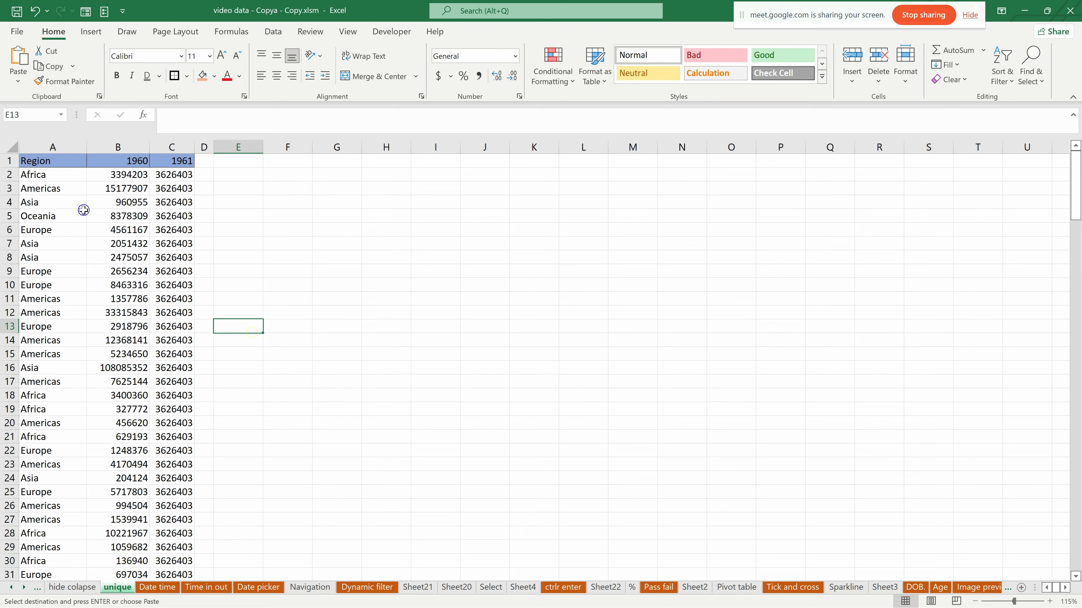
pyautogui.click(47, 147)
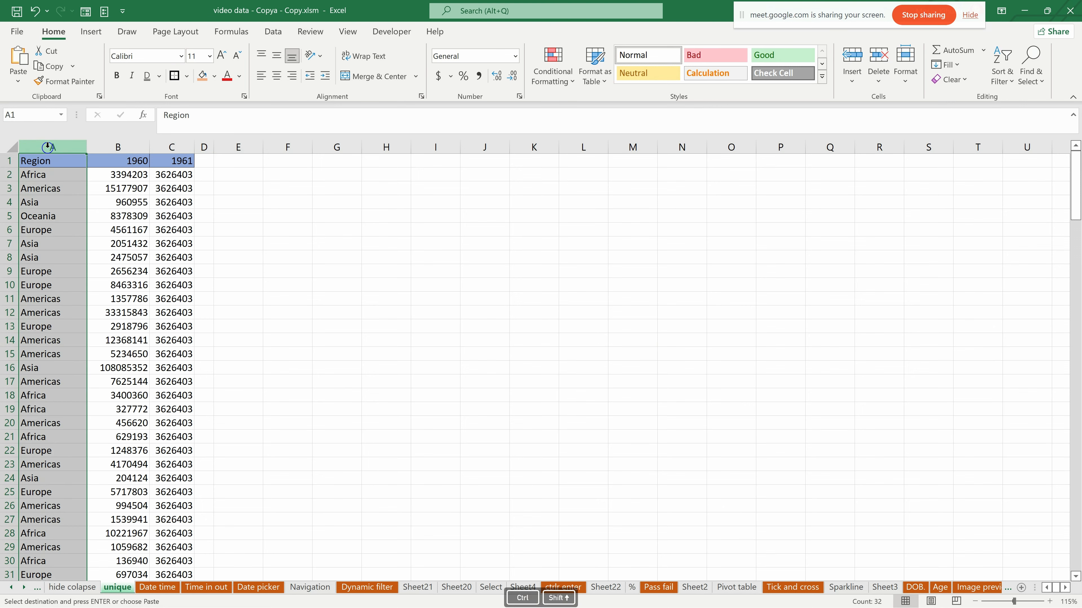
pyautogui.hotkey('ctrl', 'shift', '+')
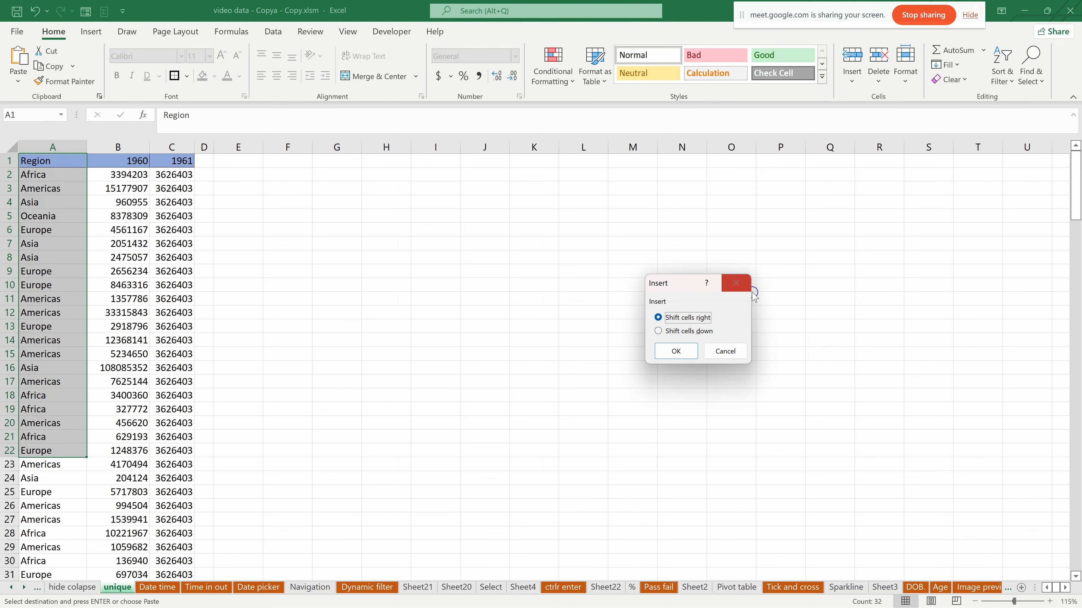
pyautogui.click(747, 286)
pyautogui.click(238, 271)
# - Widen column D and paste the copied names from D2 downward
pyautogui.moveTo(206, 147); pyautogui.dragTo(320, 154)
pyautogui.click(222, 161)
pyautogui.click(225, 175)
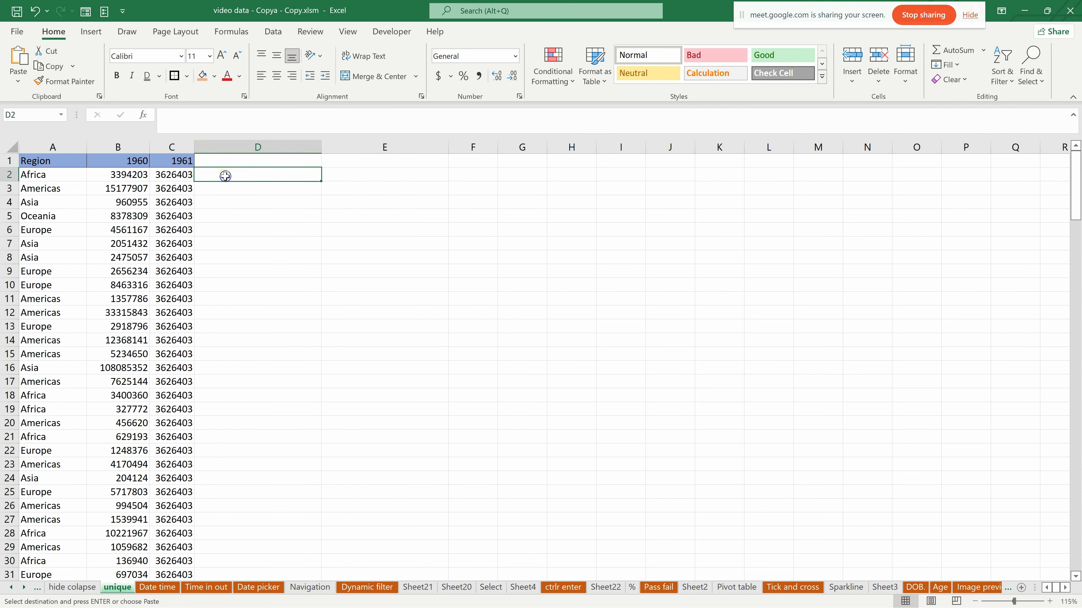
pyautogui.press('ctrl')
pyautogui.hotkey('ctrl', 'v')
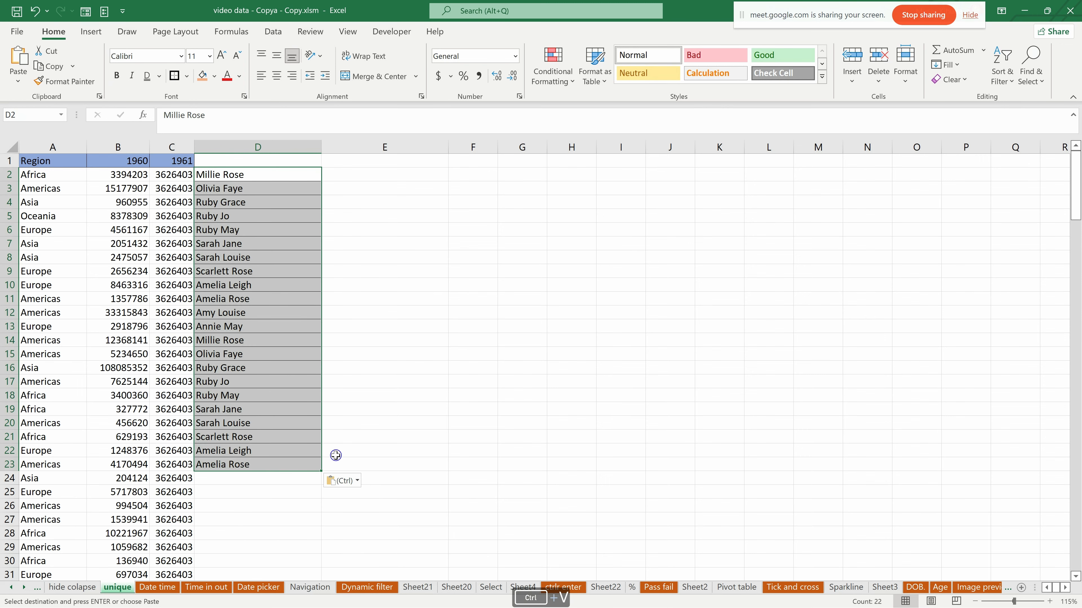
pyautogui.scroll(-5, 336, 420)
pyautogui.scroll(5, 328, 411)
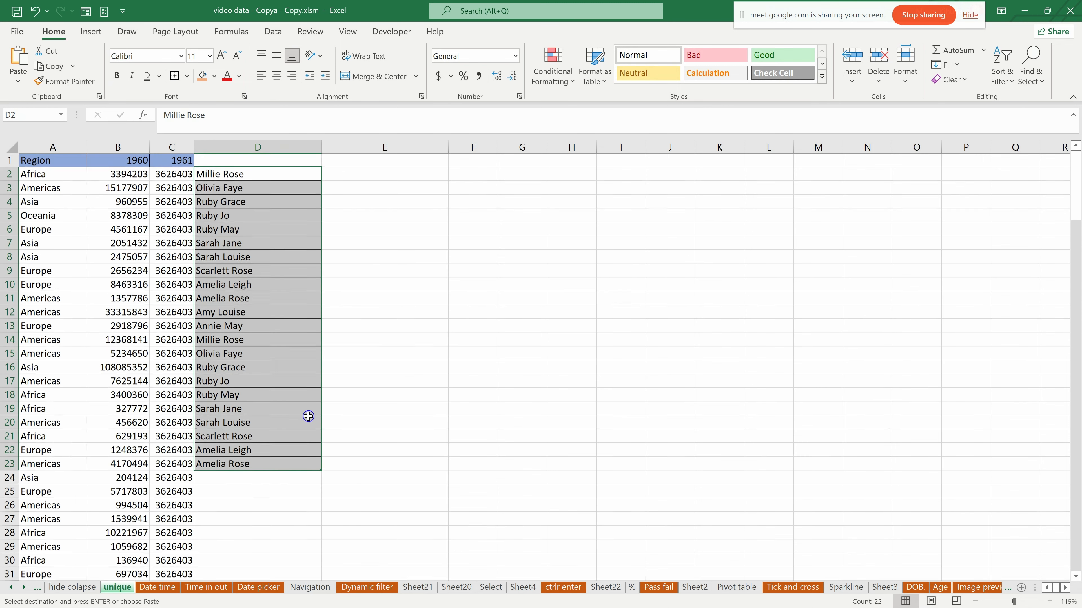
# - Delete all data rows below the last name, from row 24 to the end
pyautogui.click(21, 475)
pyautogui.hotkey('ctrl', 'shift', 'End')
pyautogui.hotkey('ctrl', '-')
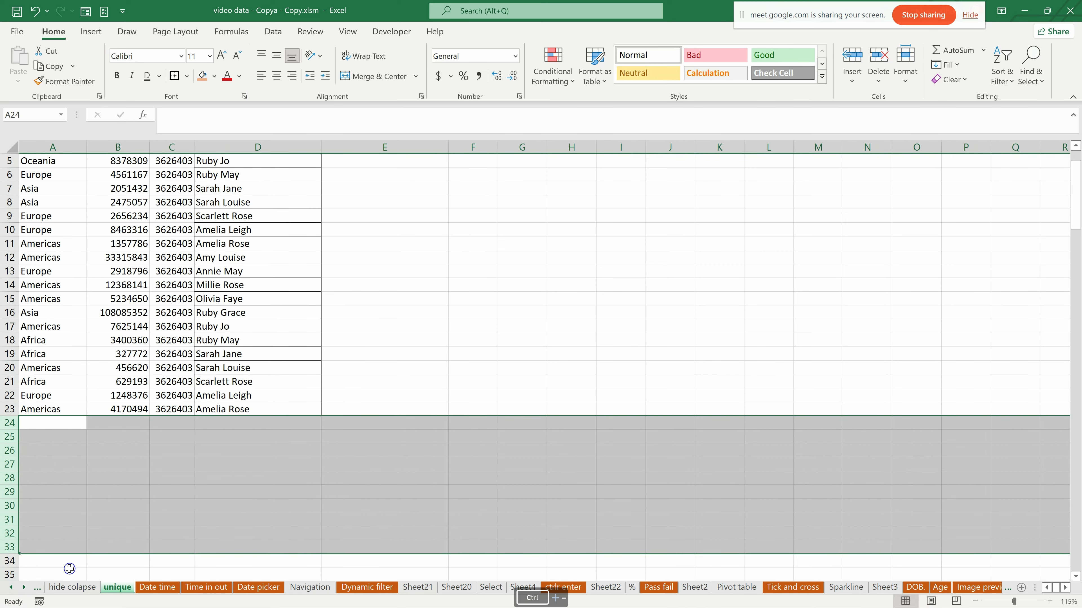
pyautogui.scroll(2, 202, 458)
# - Insert an empty column before the Region column
pyautogui.moveTo(262, 175); pyautogui.dragTo(260, 459)
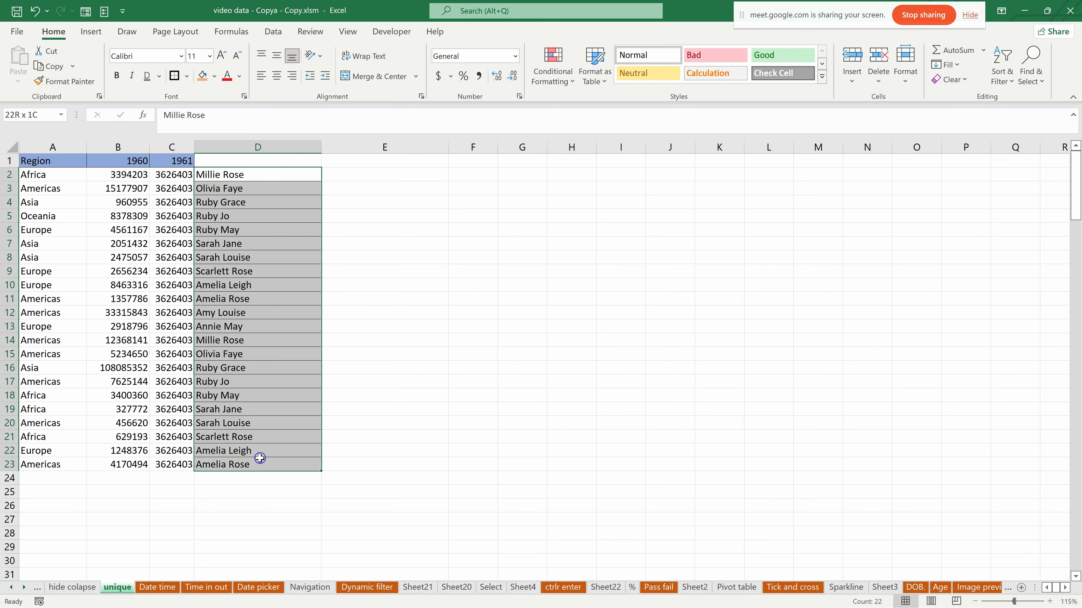
pyautogui.click(42, 146)
pyautogui.hotkey('ctrl', 'shift', '+')
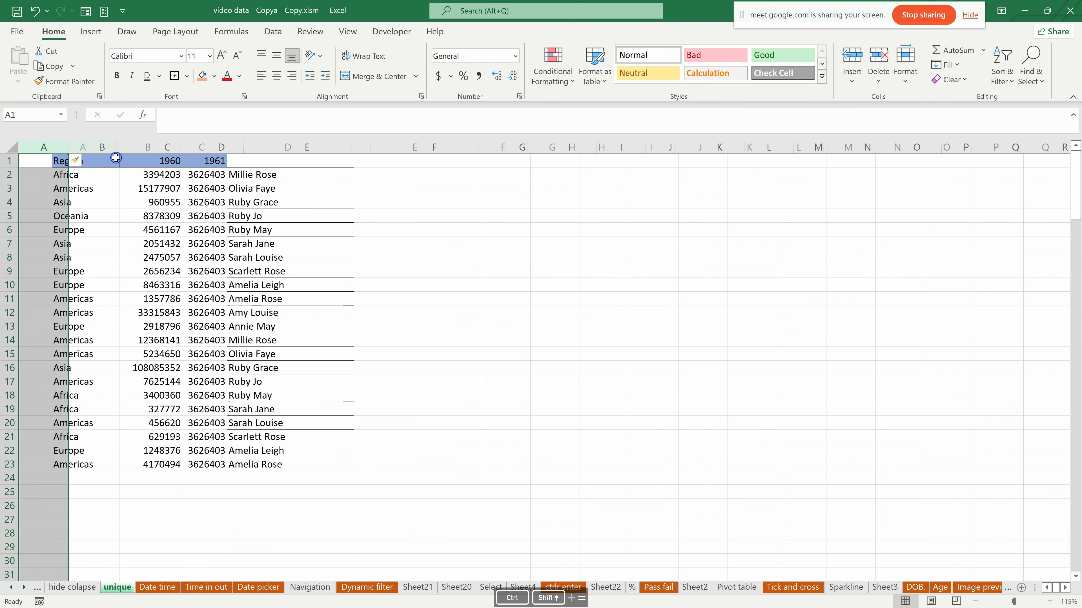
# - Copy the names in E2 to E23, paste them as values from A2 and autofit column A
pyautogui.moveTo(275, 175); pyautogui.dragTo(287, 475)
pyautogui.click(285, 463)
pyautogui.moveTo(297, 175); pyautogui.dragTo(301, 459)
pyautogui.hotkey('ctrl', 'c')
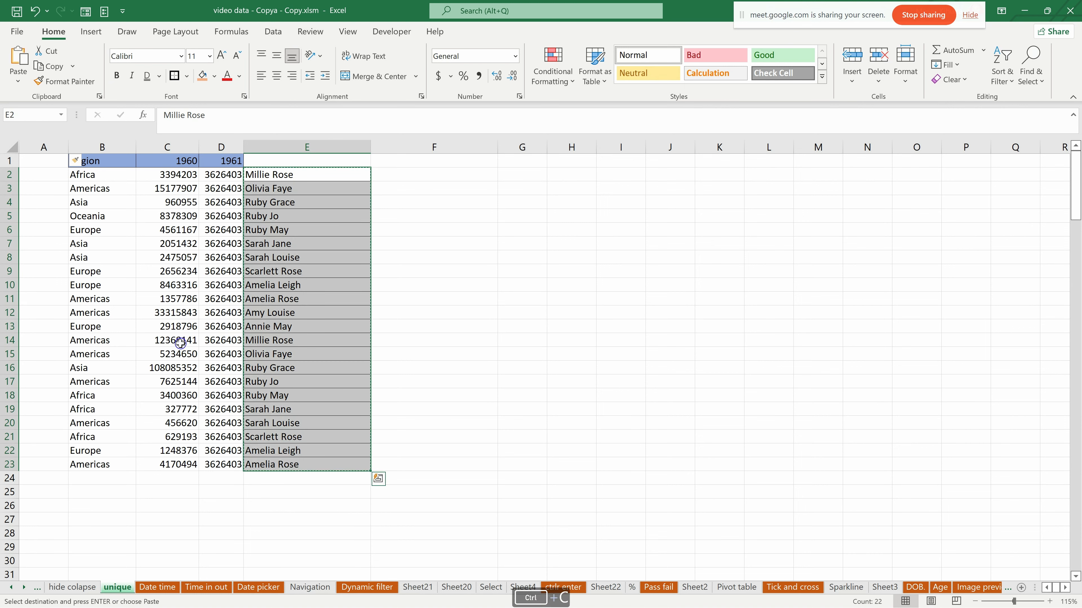
pyautogui.click(45, 172)
pyautogui.rightClick(45, 173)
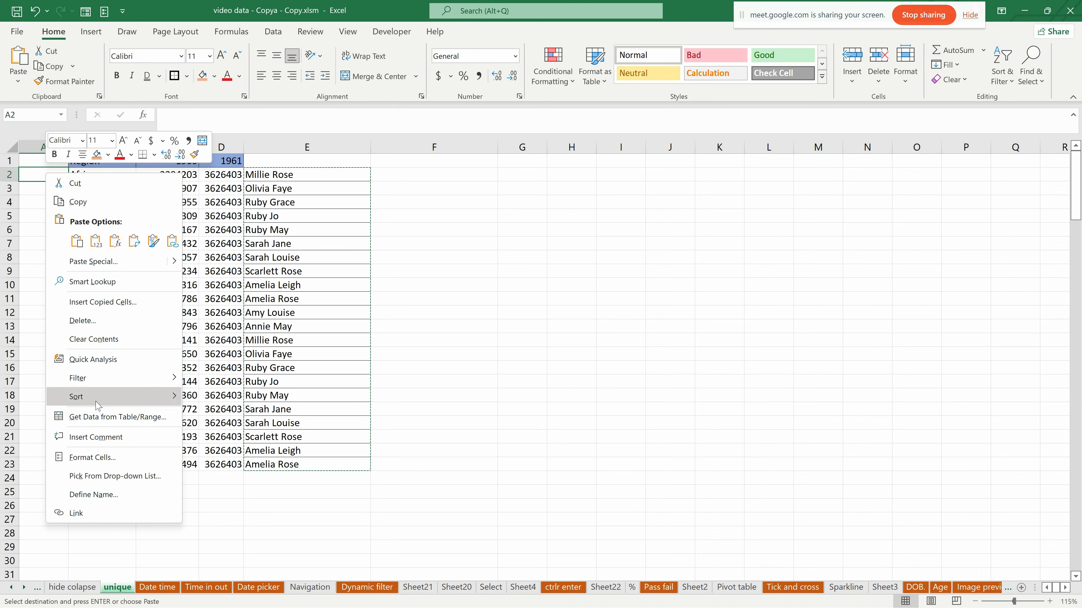
pyautogui.click(96, 241)
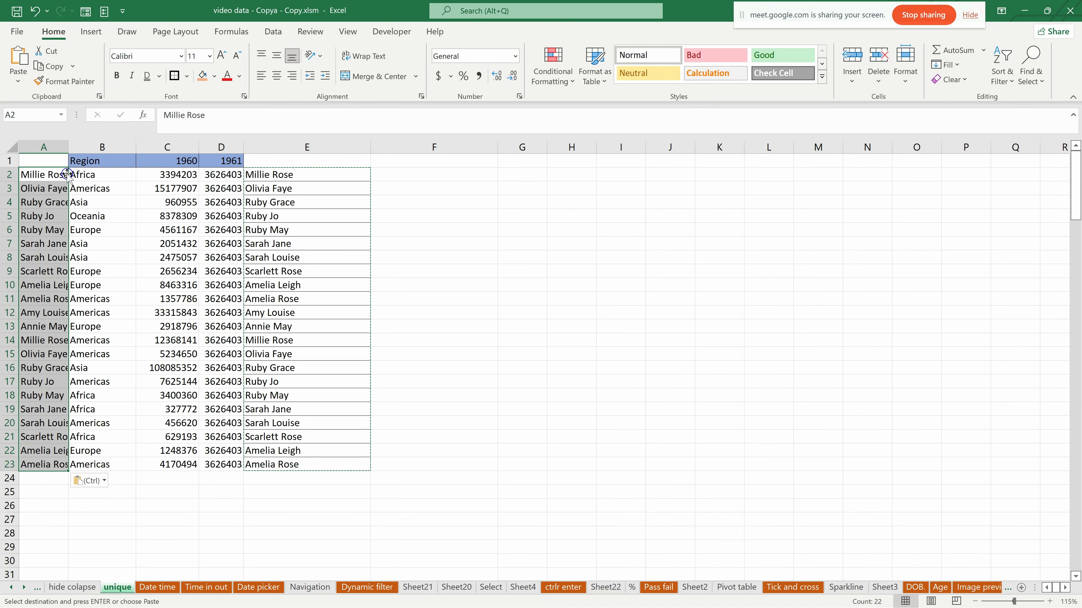
pyautogui.doubleClick(69, 143)
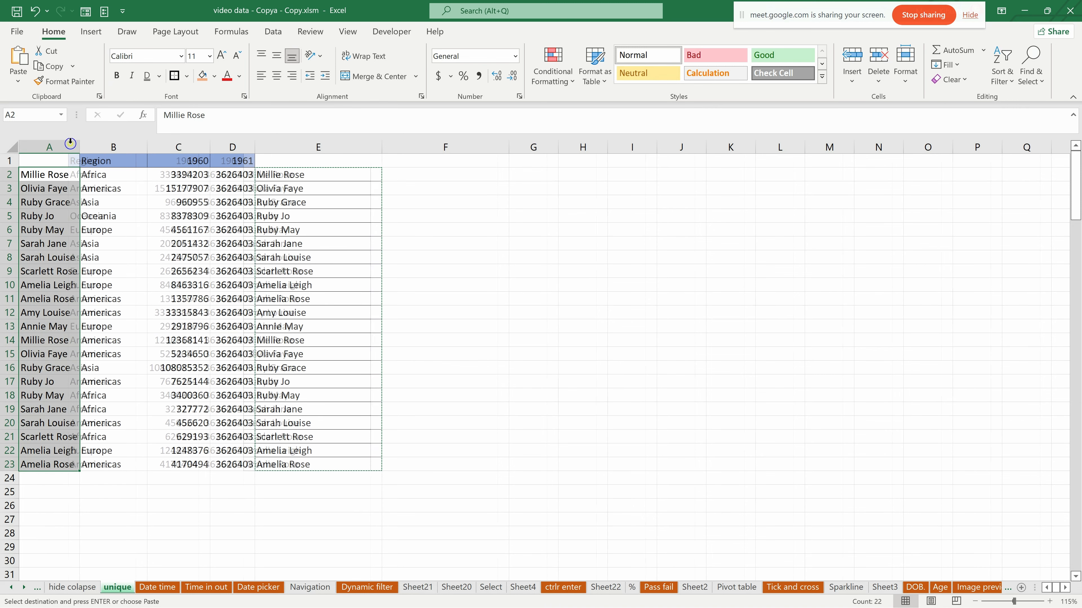
# - Enter the header NAMES in A1
pyautogui.click(66, 164)
pyautogui.write('NAMWES')
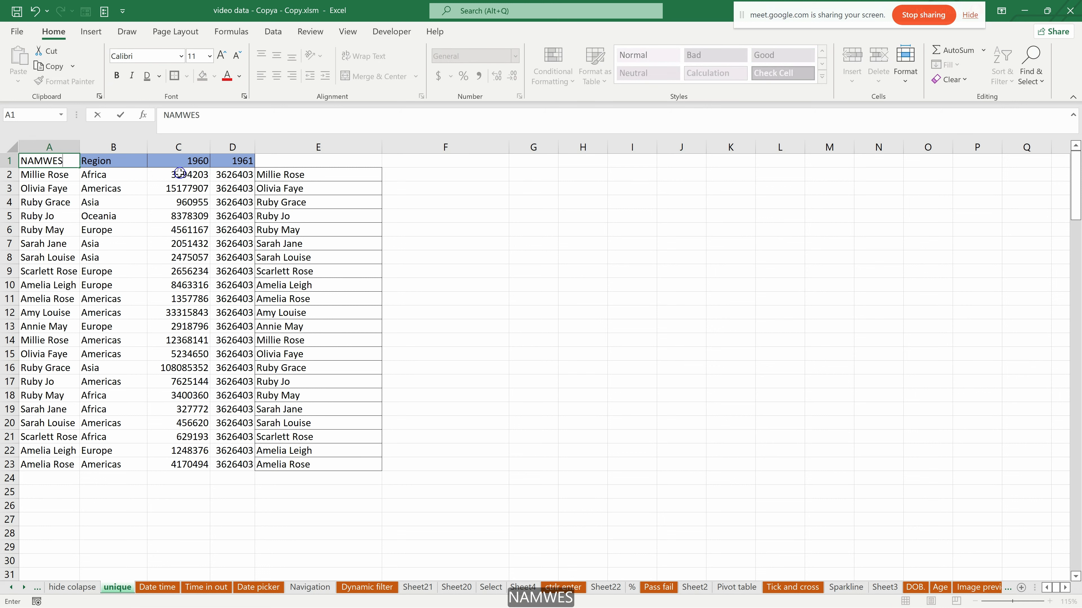
pyautogui.press('BackSpace')
pyautogui.press('BackSpace')
pyautogui.press('BackSpace')
pyautogui.press('BackSpace')
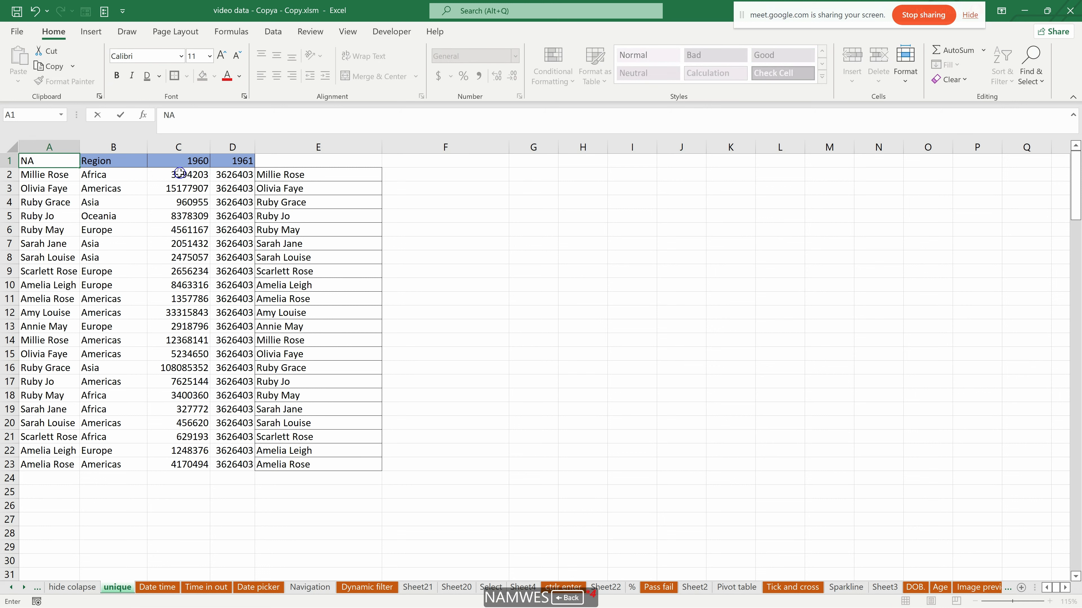
pyautogui.write('MES')
pyautogui.press('Return')
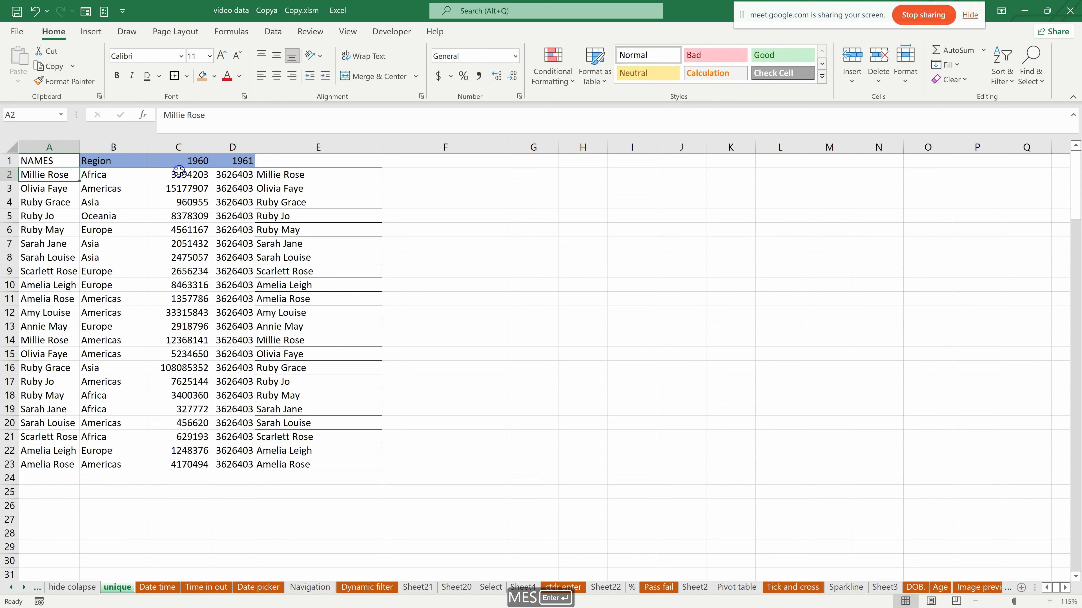
# - Fill the header cells A1 to D1 with a light blue theme colour and delete column E with the duplicate names
pyautogui.moveTo(38, 160); pyautogui.dragTo(363, 154)
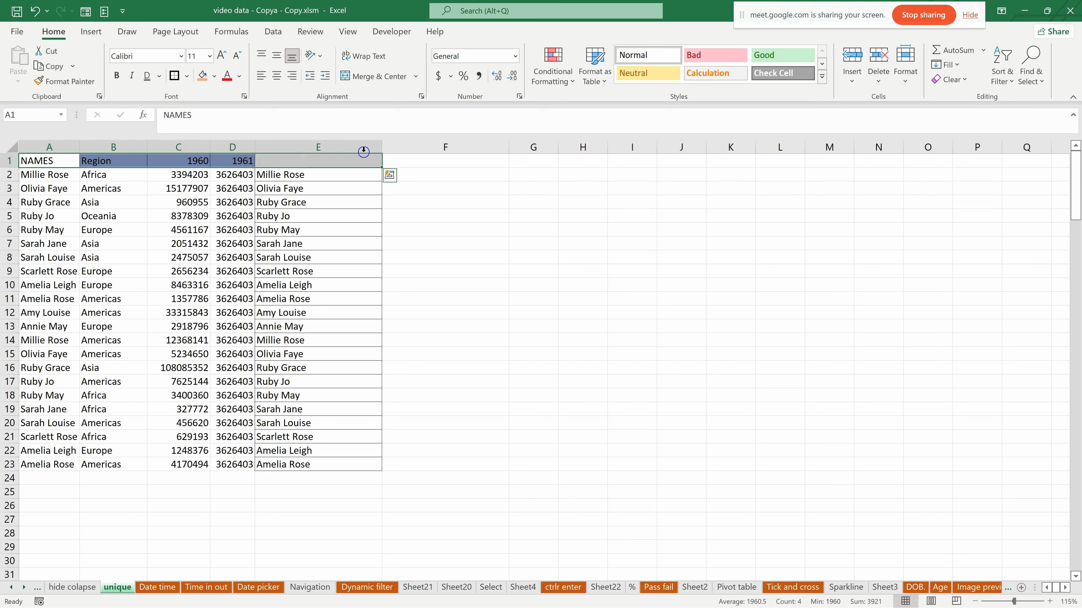
pyautogui.click(184, 162)
pyautogui.moveTo(64, 164); pyautogui.dragTo(220, 157)
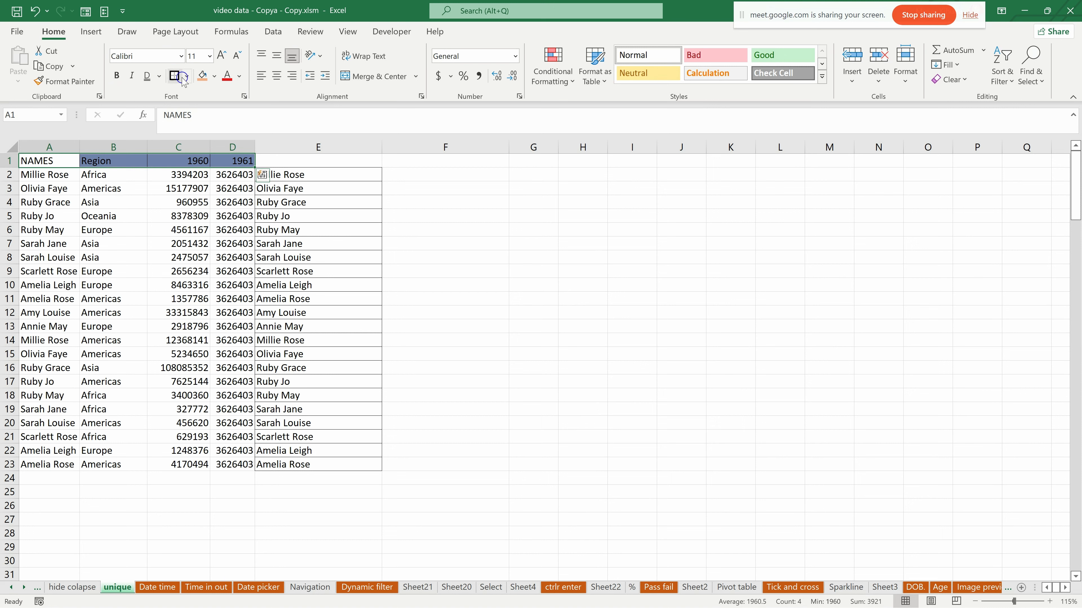
pyautogui.click(214, 76)
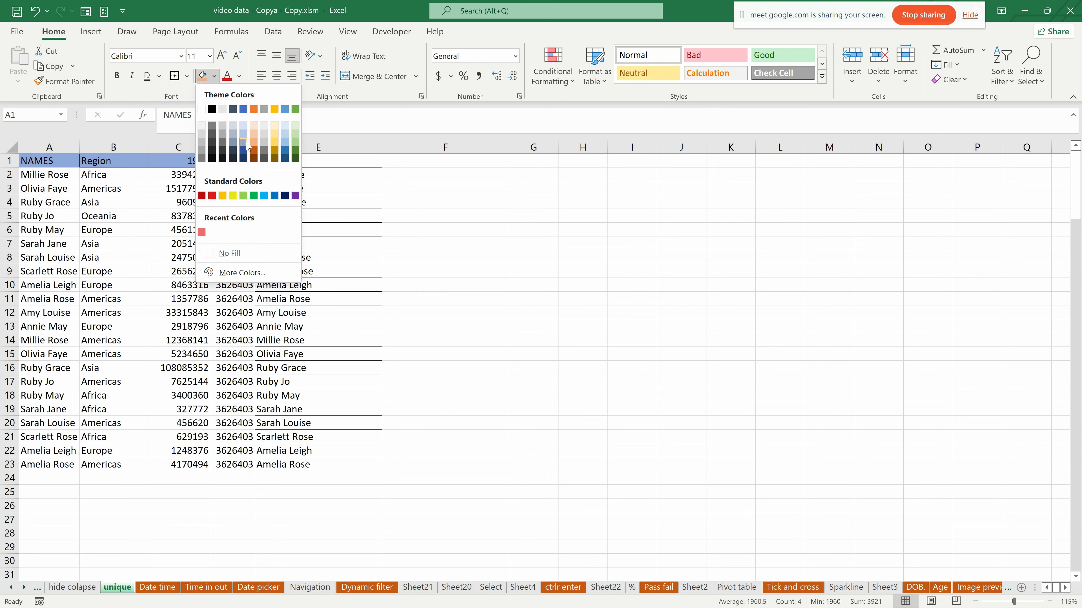
pyautogui.click(246, 145)
pyautogui.click(315, 147)
pyautogui.hotkey('ctrl', '+')
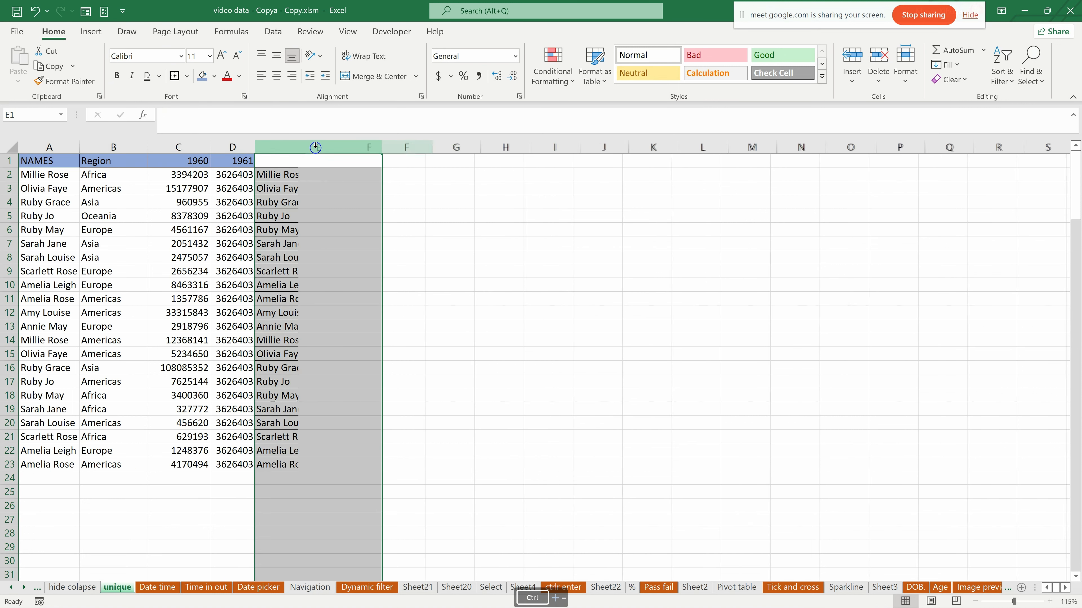
# - Narrow the empty column E slightly
pyautogui.click(307, 255)
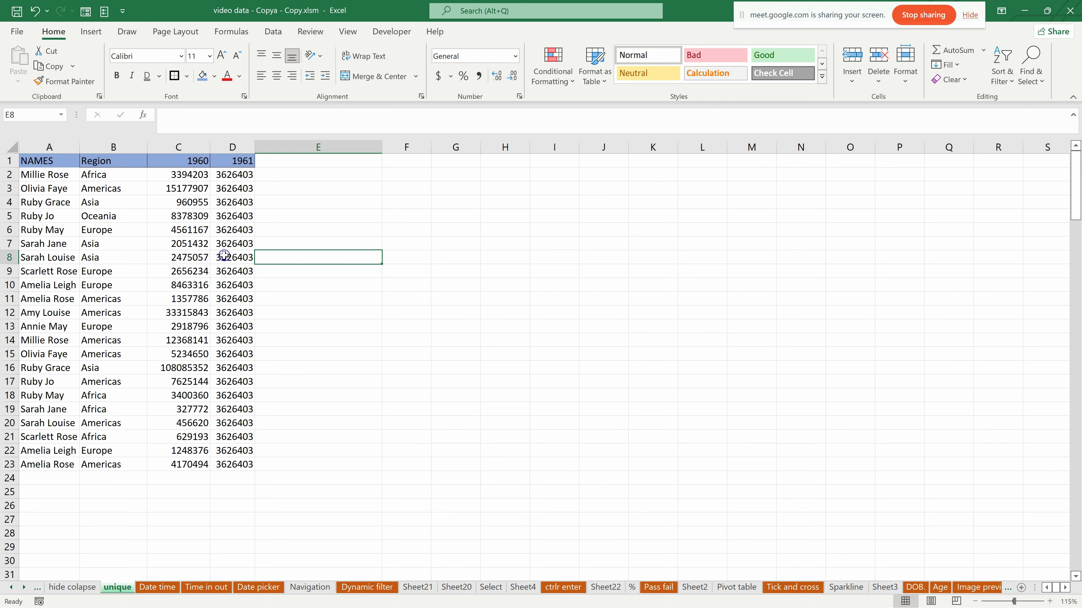
pyautogui.click(183, 298)
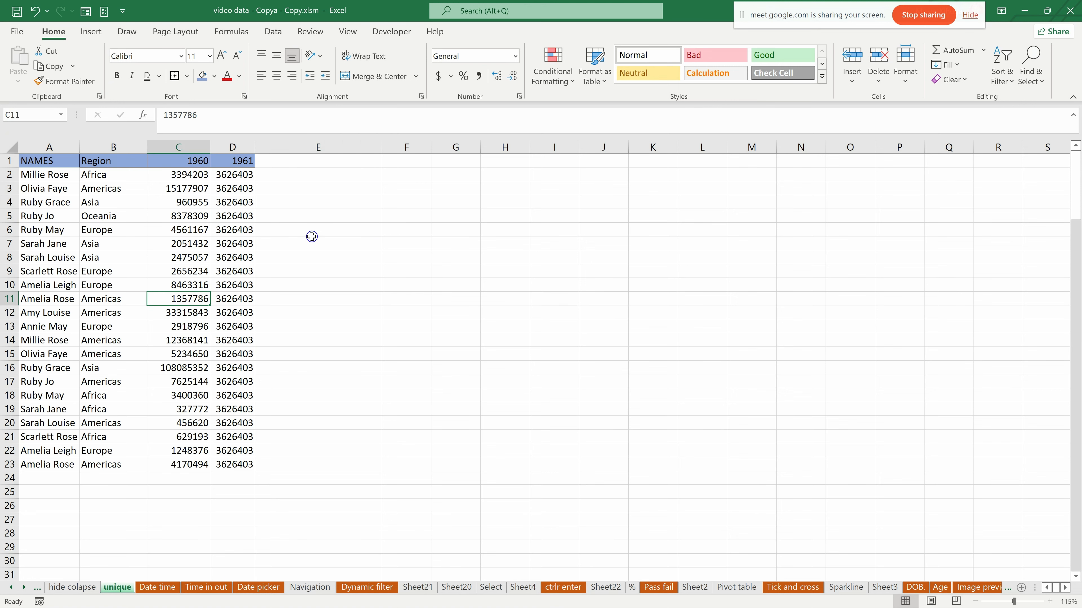
pyautogui.moveTo(382, 147); pyautogui.dragTo(361, 146)
# - Copy the names in A2 to A23 and create a blank Word document
pyautogui.moveTo(41, 177); pyautogui.dragTo(56, 464)
pyautogui.hotkey('ctrl', 'c')
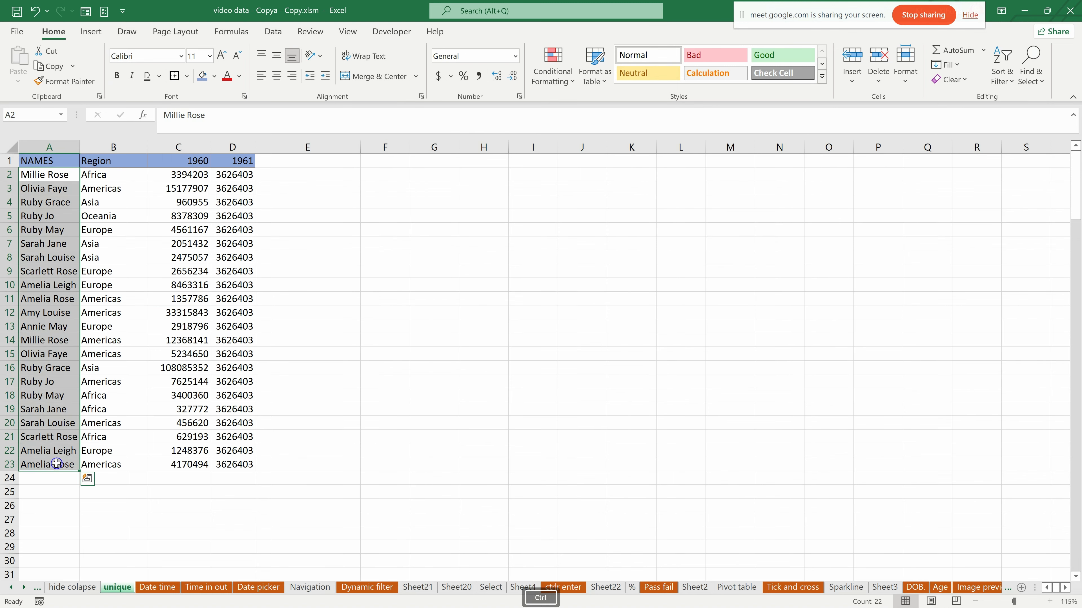
pyautogui.press('super')
pyautogui.write('WORD')
pyautogui.press('Return')
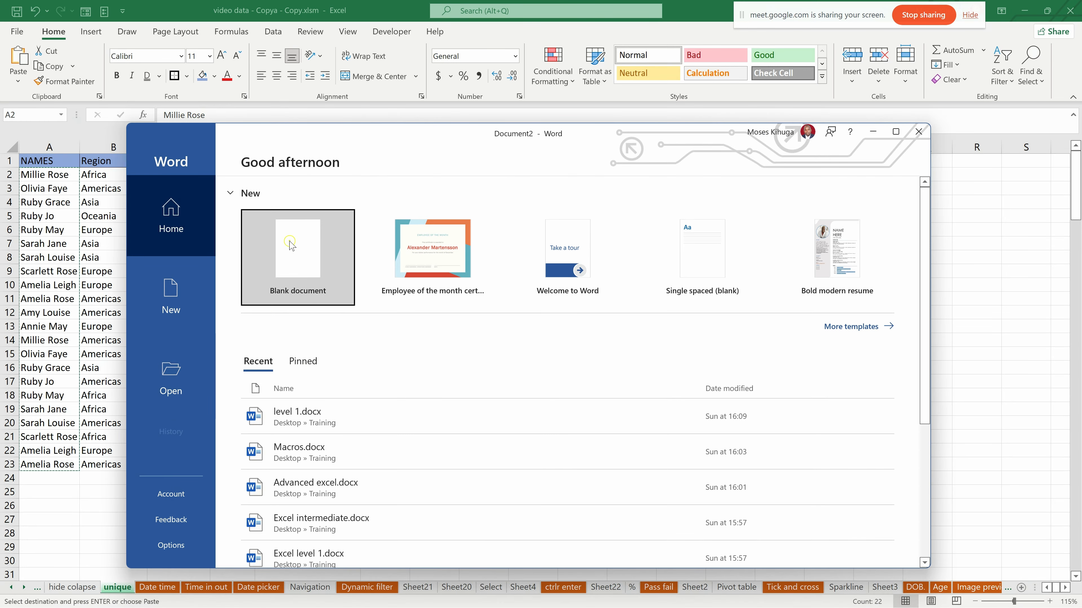
pyautogui.click(289, 244)
# - Paste the copied names into the blank Word document, undo the paste and paste them again
pyautogui.rightClick(350, 303)
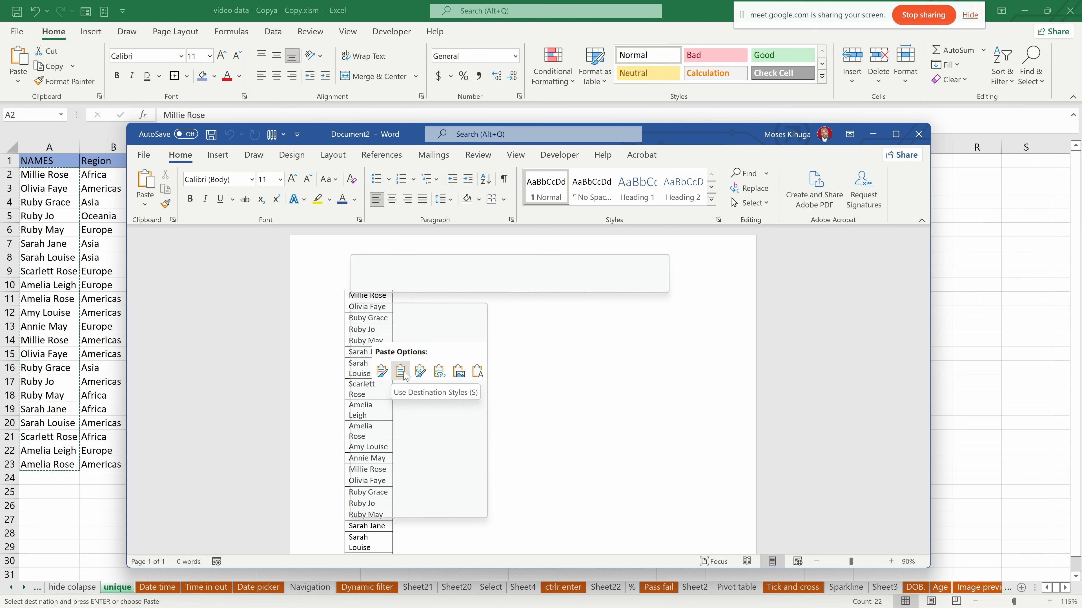
pyautogui.click(382, 372)
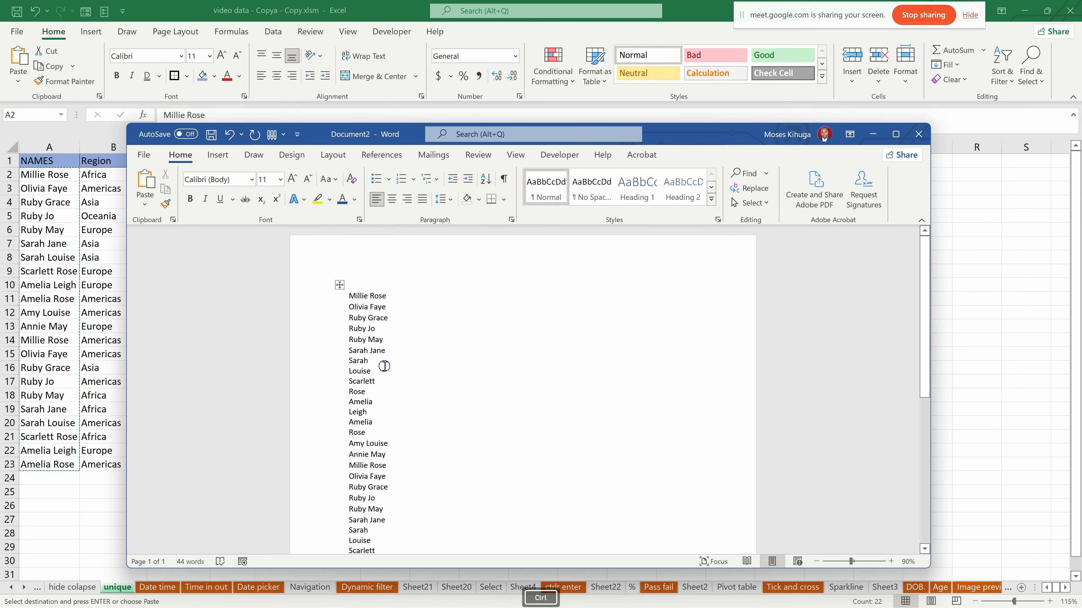
pyautogui.hotkey('ctrl', 'z')
pyautogui.hotkey('ctrl', 'v')
pyautogui.scroll(3, 397, 339)
# - Select all the pasted names and change their case with the tOGGLE cASE option
pyautogui.hotkey('ctrl', 'a')
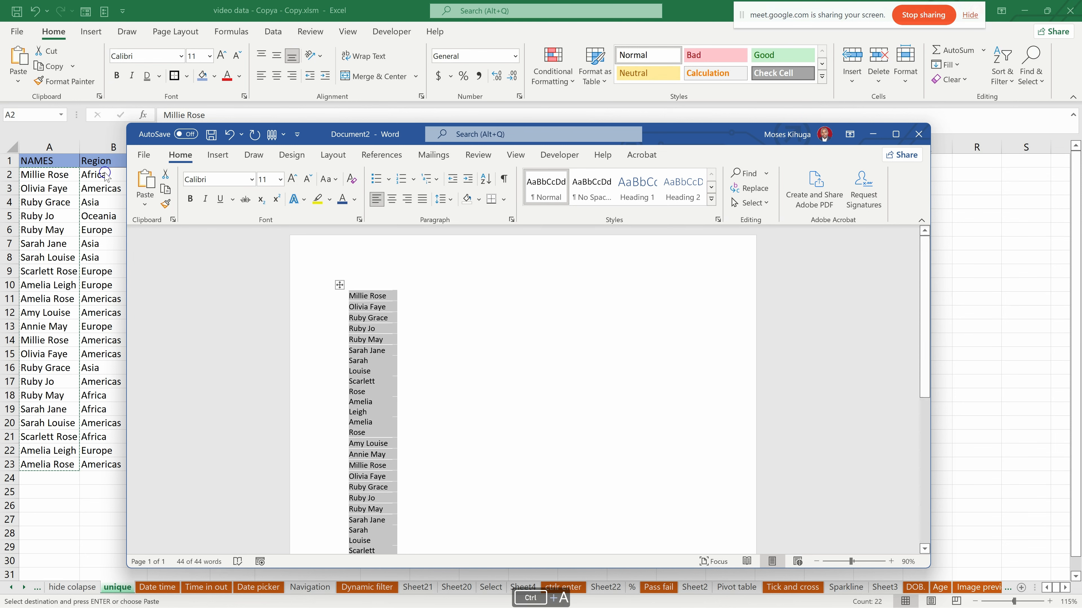
pyautogui.click(333, 181)
pyautogui.click(362, 266)
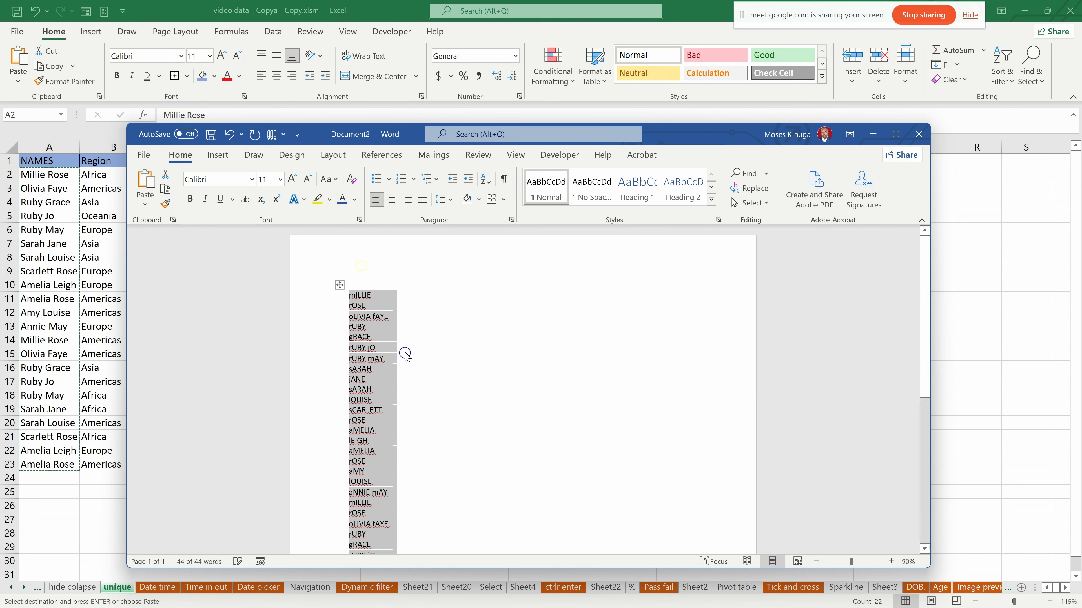
# - Copy the toggled-case names from Word, return to Excel and paste them from F2 on the unique sheet
pyautogui.hotkey('ctrl', 'c')
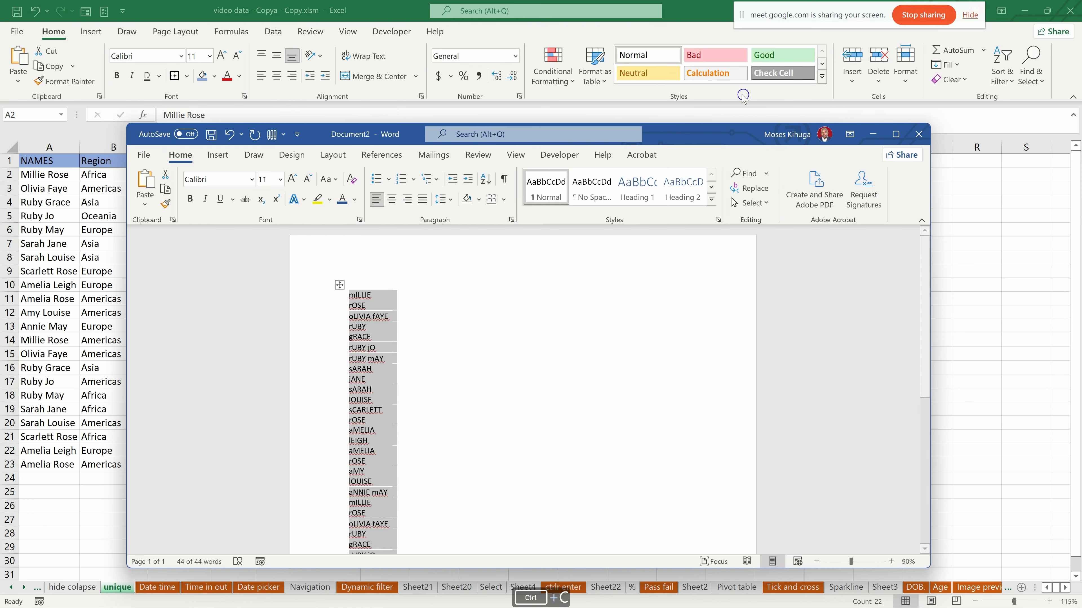
pyautogui.click(873, 134)
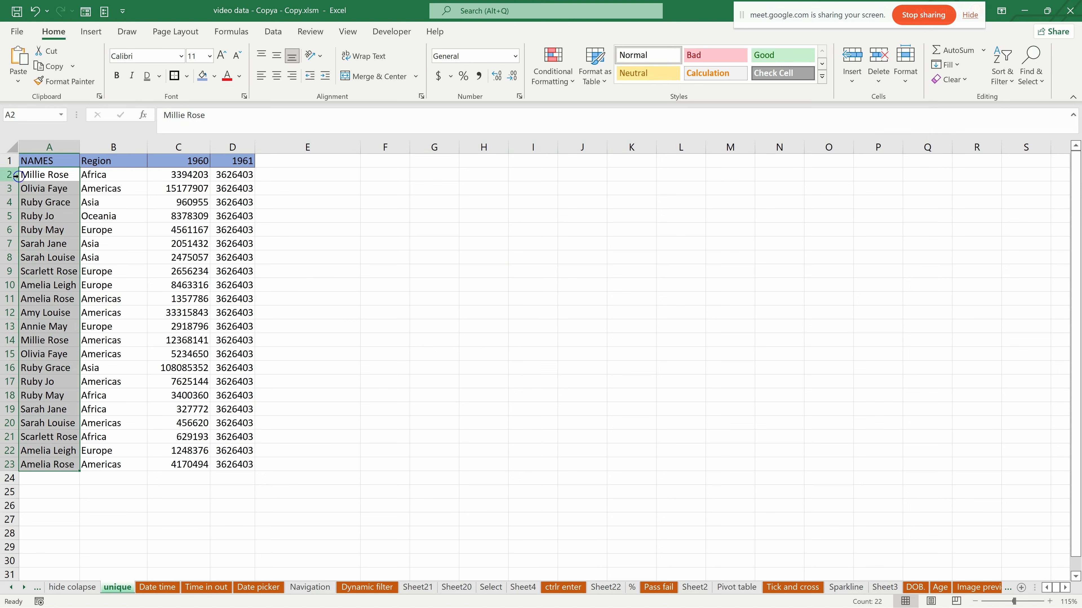
pyautogui.rightClick(35, 176)
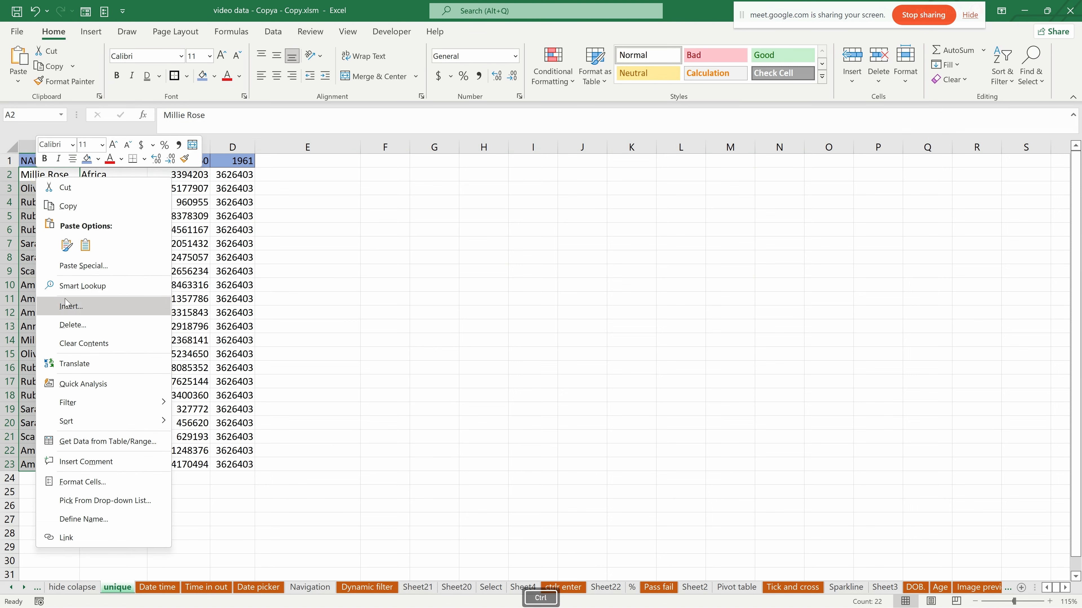
pyautogui.press('Escape')
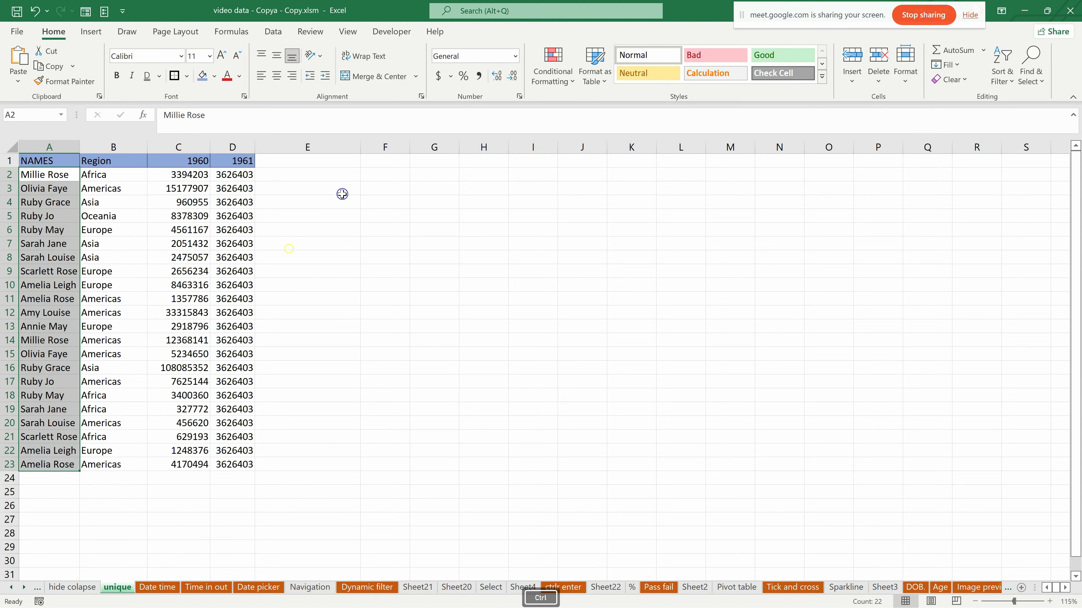
pyautogui.click(389, 175)
pyautogui.hotkey('ctrl', 'v')
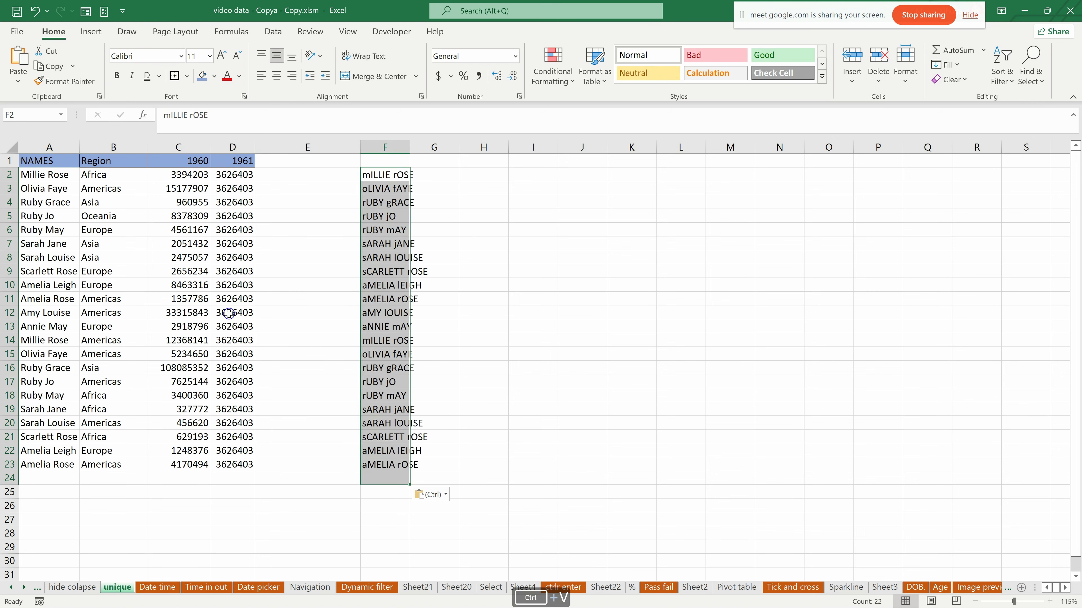
# - Copy the original names in A2 to A23 and paste them from H2
pyautogui.moveTo(24, 175); pyautogui.dragTo(59, 468)
pyautogui.hotkey('ctrl', 'c')
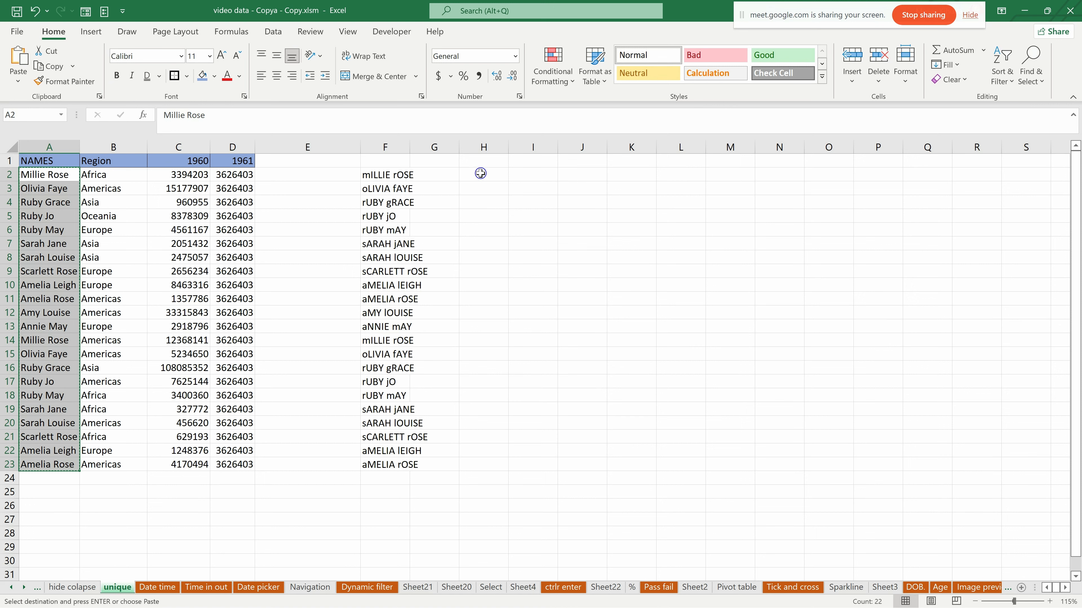
pyautogui.click(481, 174)
pyautogui.hotkey('ctrl', 'v')
# - Copy the toggled-case names in F2 to F23 over the names from A2 and delete column F
pyautogui.moveTo(386, 173); pyautogui.dragTo(386, 461)
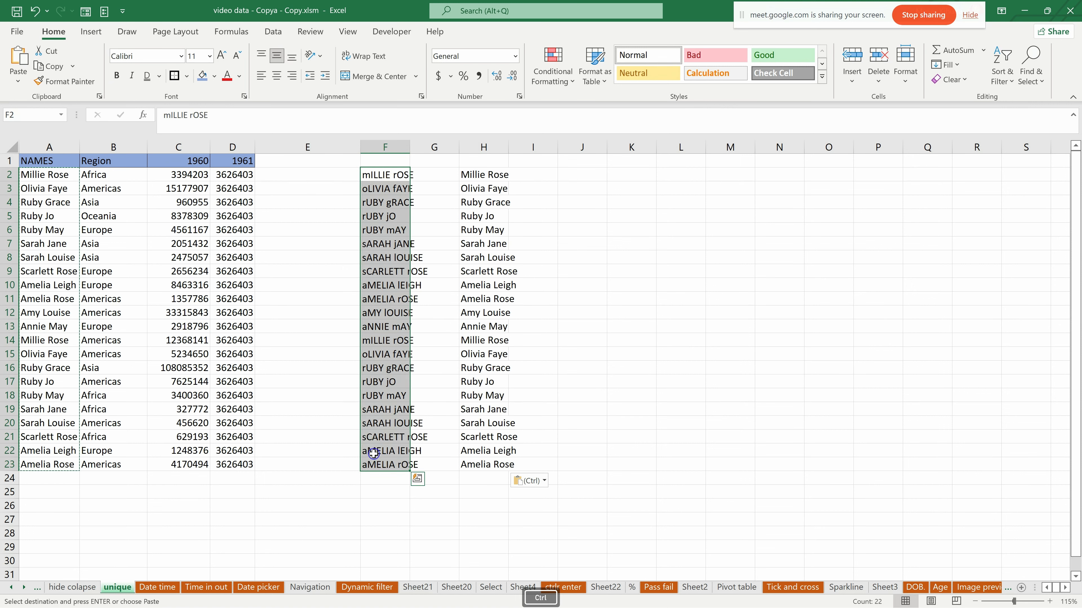
pyautogui.hotkey('ctrl', 'c')
pyautogui.click(42, 175)
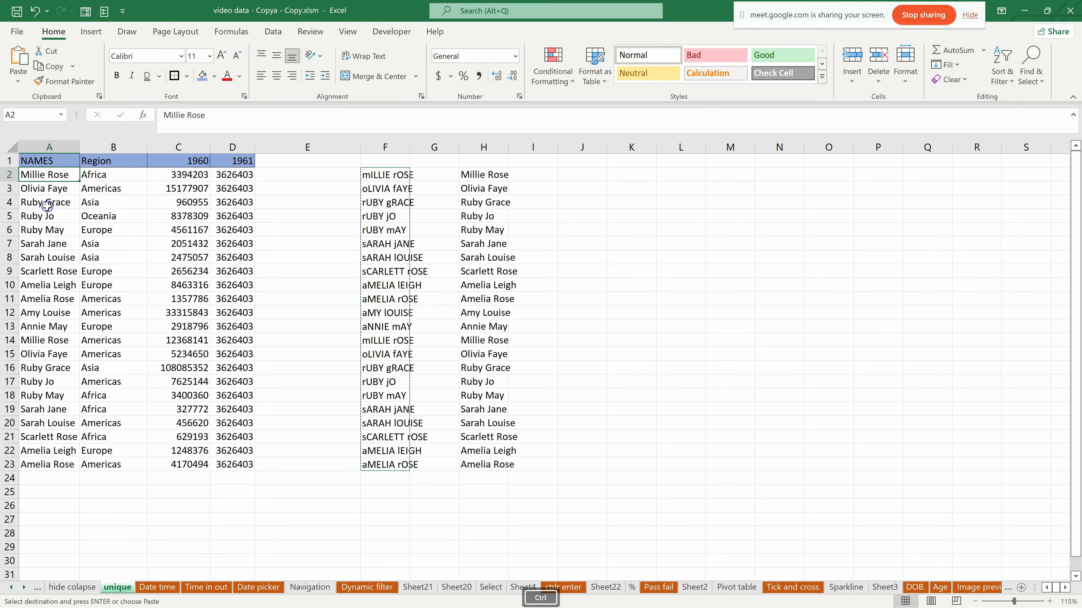
pyautogui.hotkey('ctrl', 'v')
pyautogui.click(384, 146)
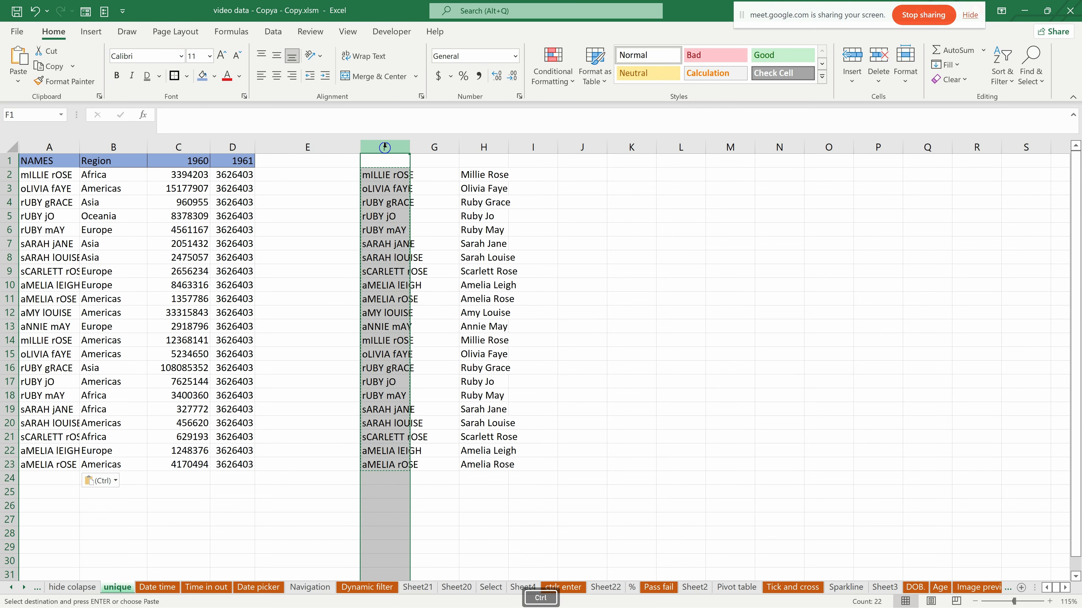
pyautogui.hotkey('ctrl', '-')
pyautogui.click(307, 147)
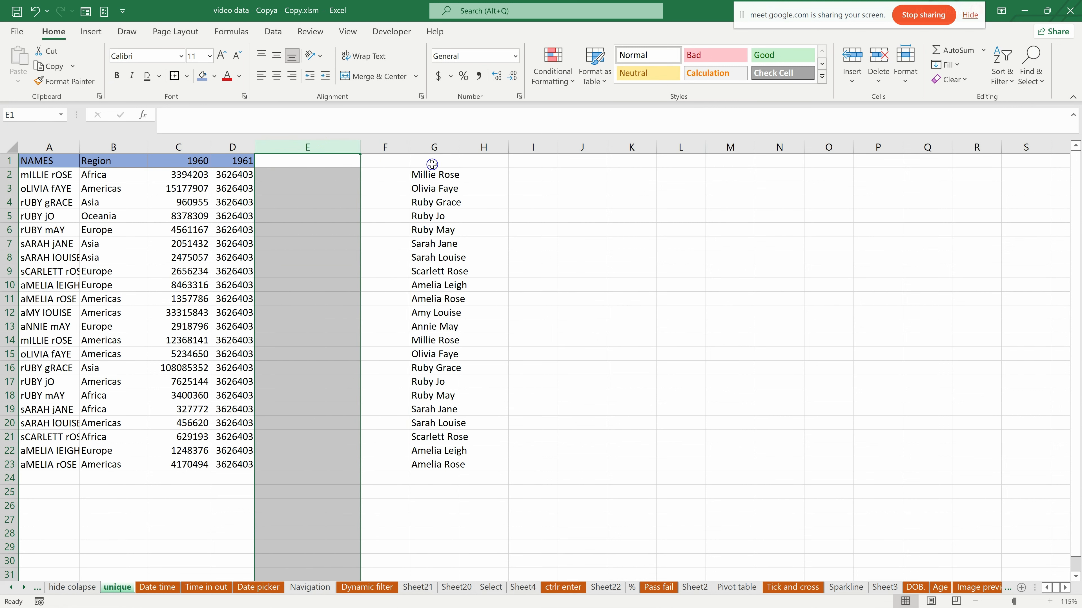
# - Widen columns A and G so that the names fit
pyautogui.moveTo(432, 176); pyautogui.dragTo(438, 462)
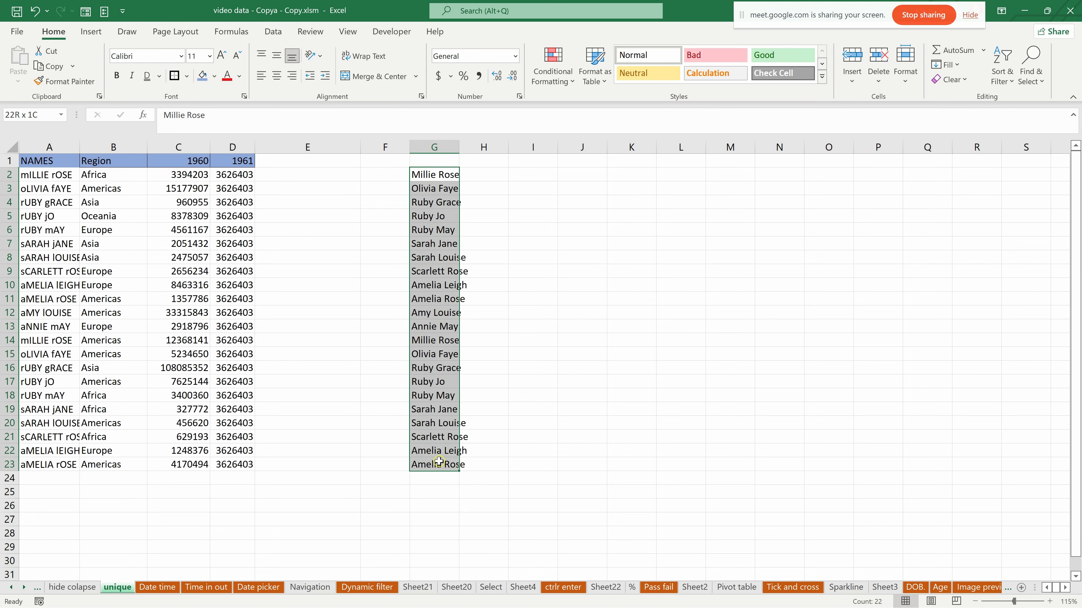
pyautogui.click(333, 325)
pyautogui.moveTo(83, 150); pyautogui.dragTo(102, 150)
pyautogui.click(364, 227)
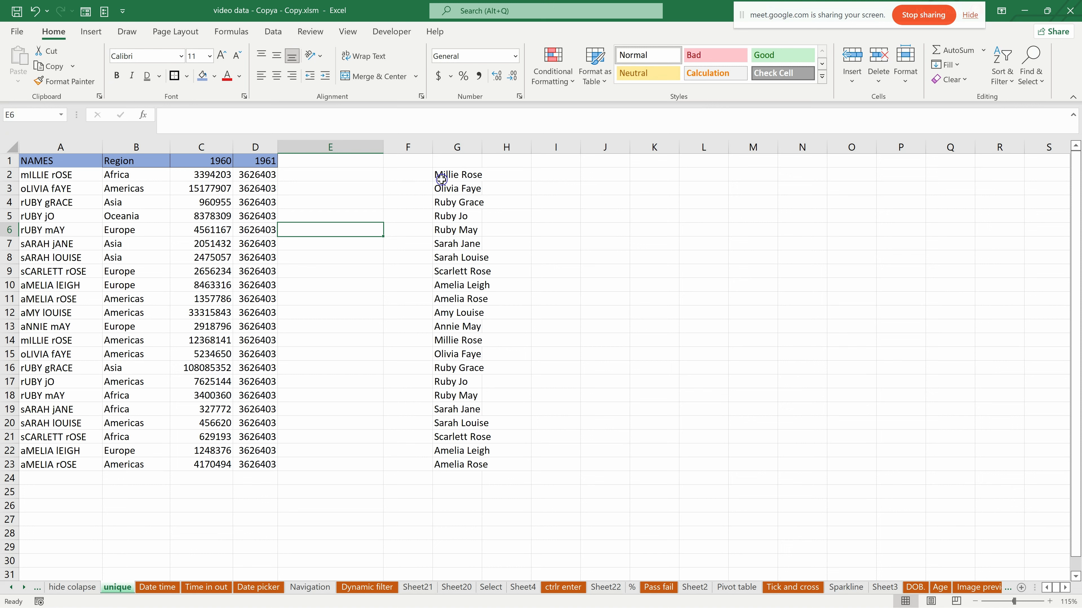
pyautogui.moveTo(482, 147); pyautogui.dragTo(493, 146)
pyautogui.click(480, 147)
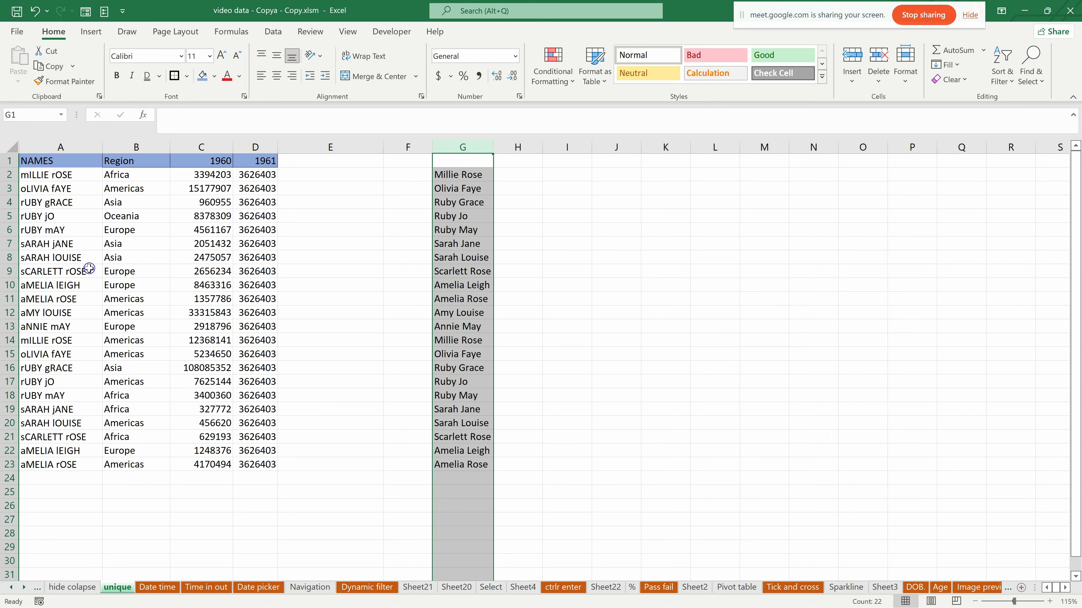
# - Clear the repeated names in G12 to G23
pyautogui.moveTo(455, 316); pyautogui.dragTo(465, 471)
pyautogui.press('Delete')
pyautogui.click(374, 315)
pyautogui.moveTo(463, 174); pyautogui.dragTo(477, 301)
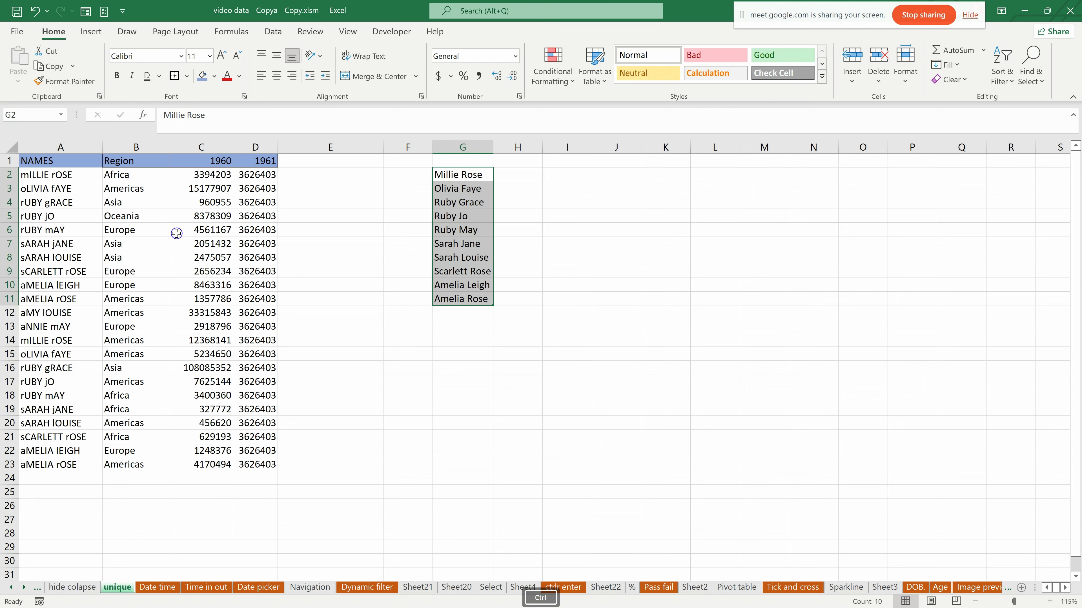
pyautogui.hotkey('ctrl', 'c')
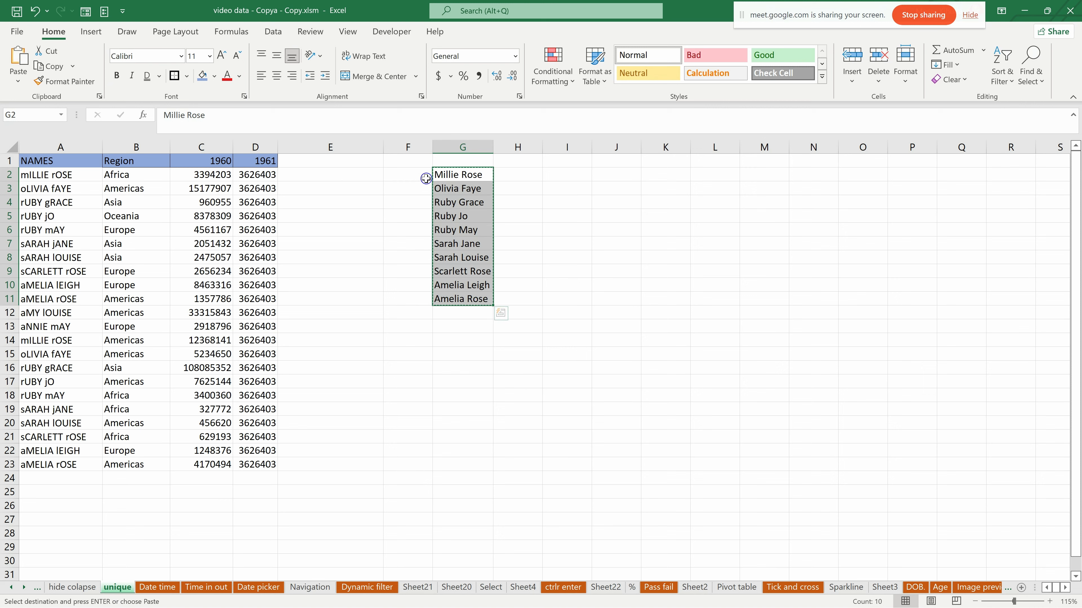
pyautogui.click(517, 207)
# - Copy the Region, 1960 and 1961 headers in B1 to D1 and paste them from H1
pyautogui.moveTo(124, 160); pyautogui.dragTo(265, 161)
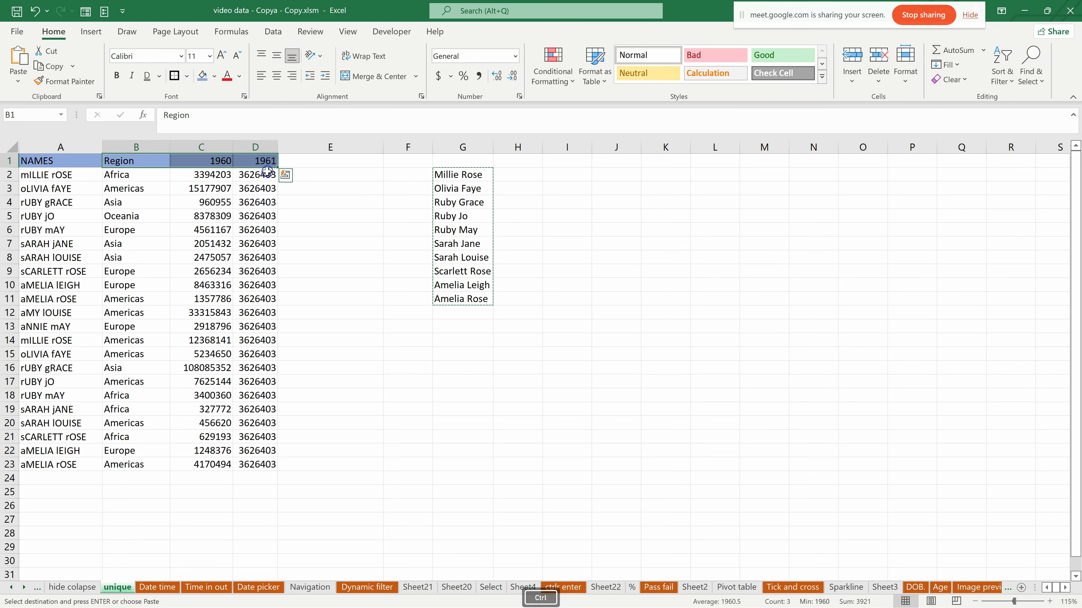
pyautogui.hotkey('ctrl', 'c')
pyautogui.click(500, 162)
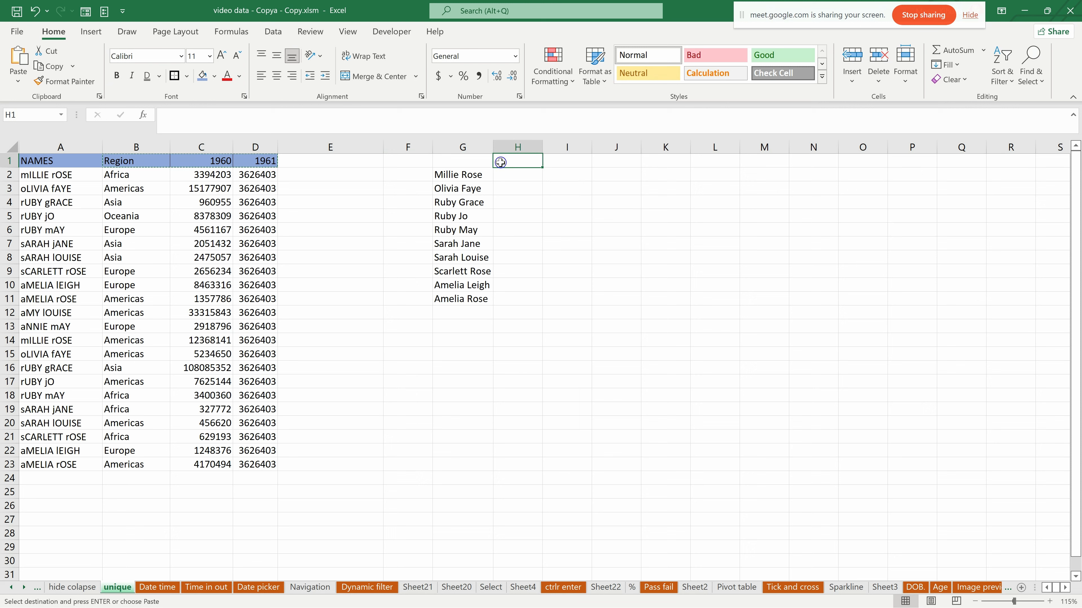
pyautogui.hotkey('ctrl', 'v')
# - Enter the header NAMES in G1 and fill the cell with the same light blue colour
pyautogui.click(452, 158)
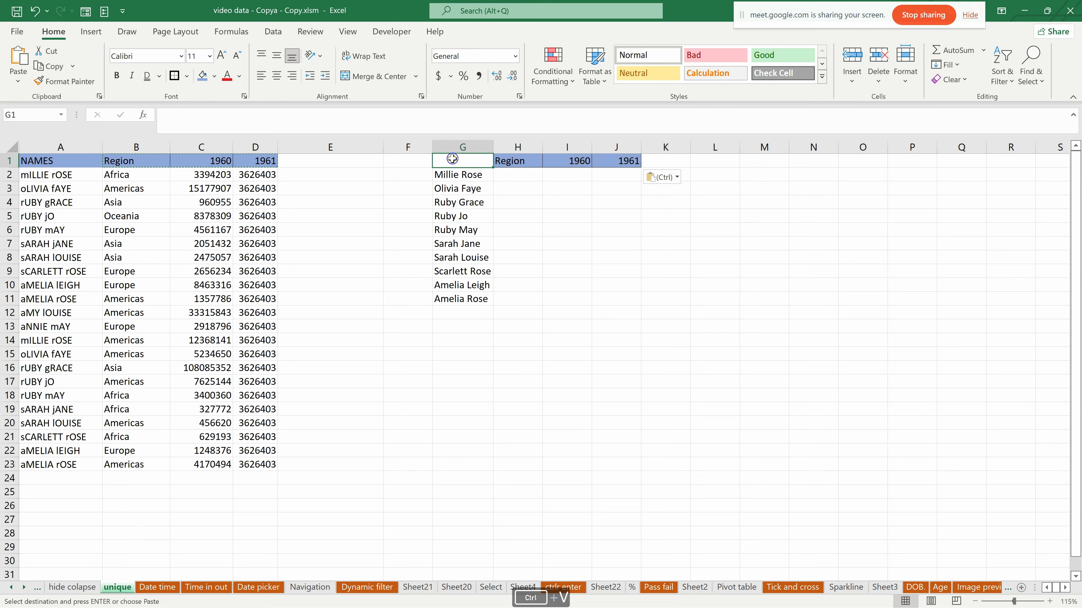
pyautogui.write('NAMES')
pyautogui.press('Return')
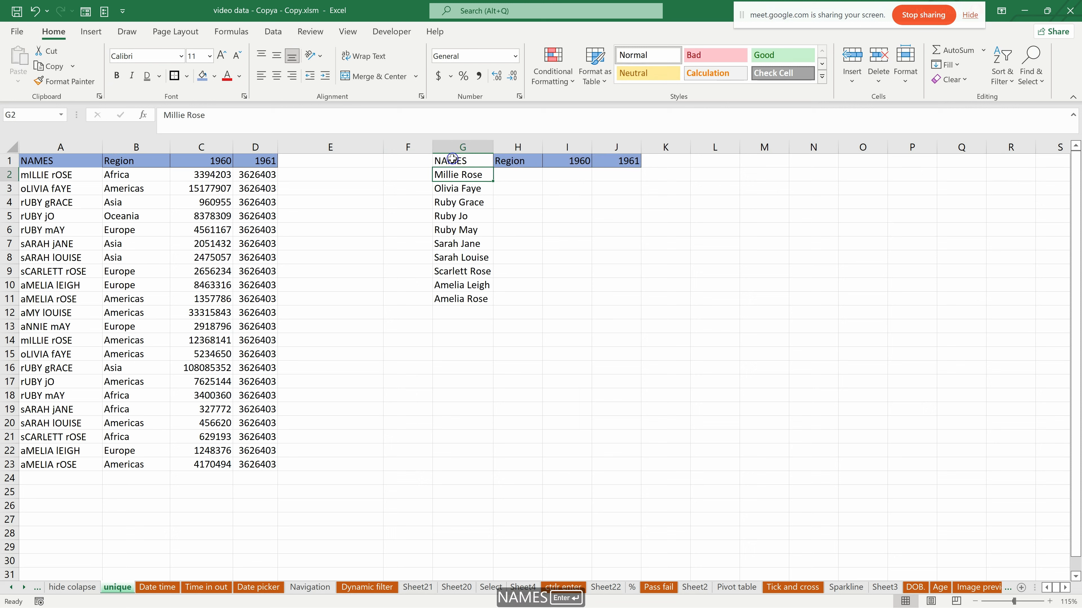
pyautogui.click(453, 161)
pyautogui.click(202, 76)
pyautogui.moveTo(449, 175); pyautogui.dragTo(482, 295)
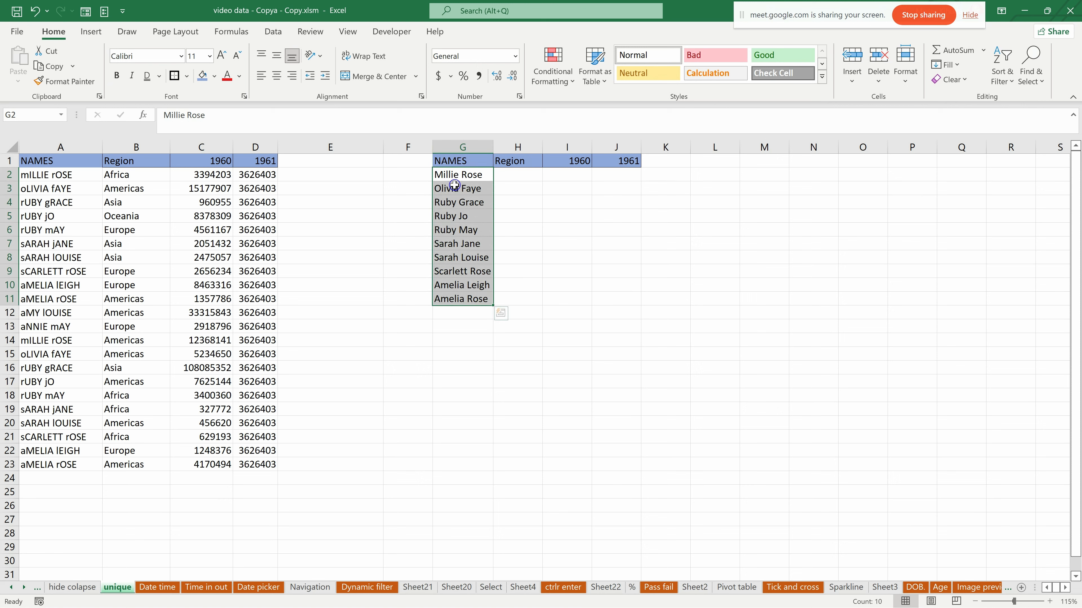
pyautogui.click(452, 175)
pyautogui.click(41, 177)
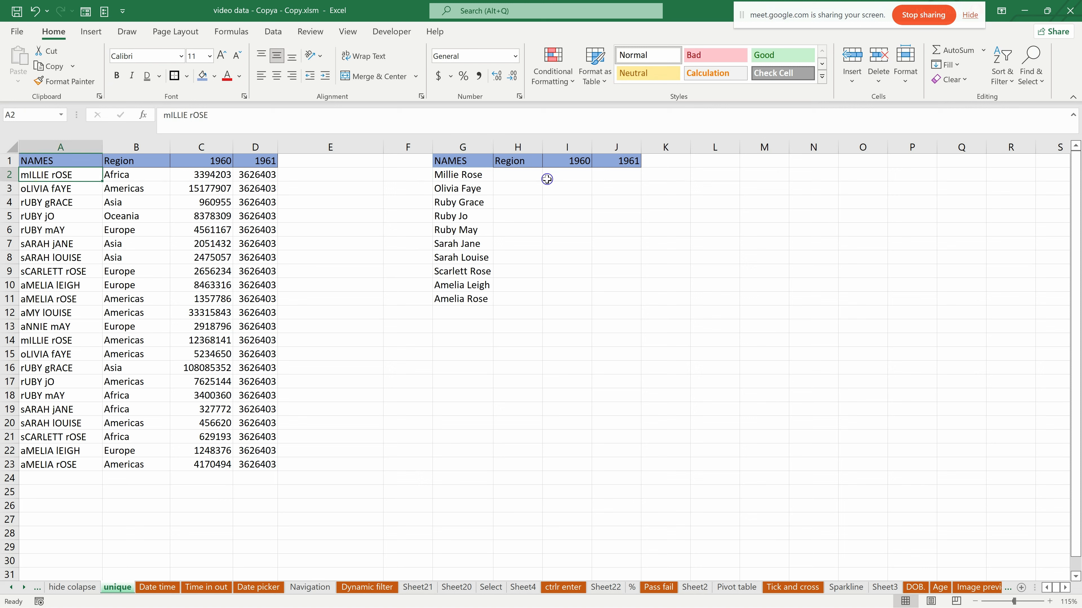
pyautogui.moveTo(136, 176); pyautogui.dragTo(272, 177)
pyautogui.click(506, 179)
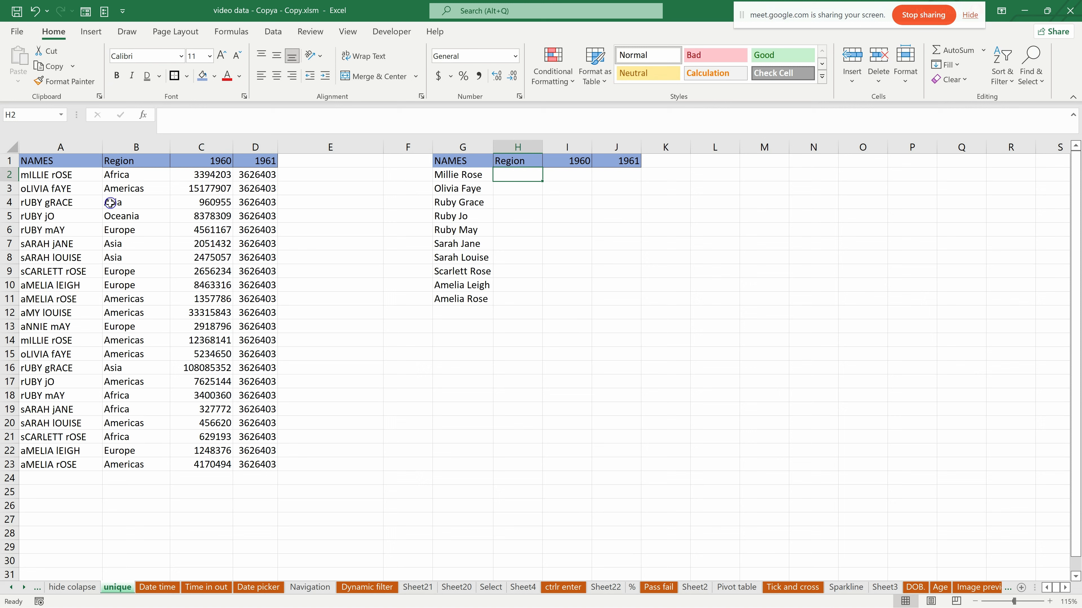
pyautogui.click(458, 172)
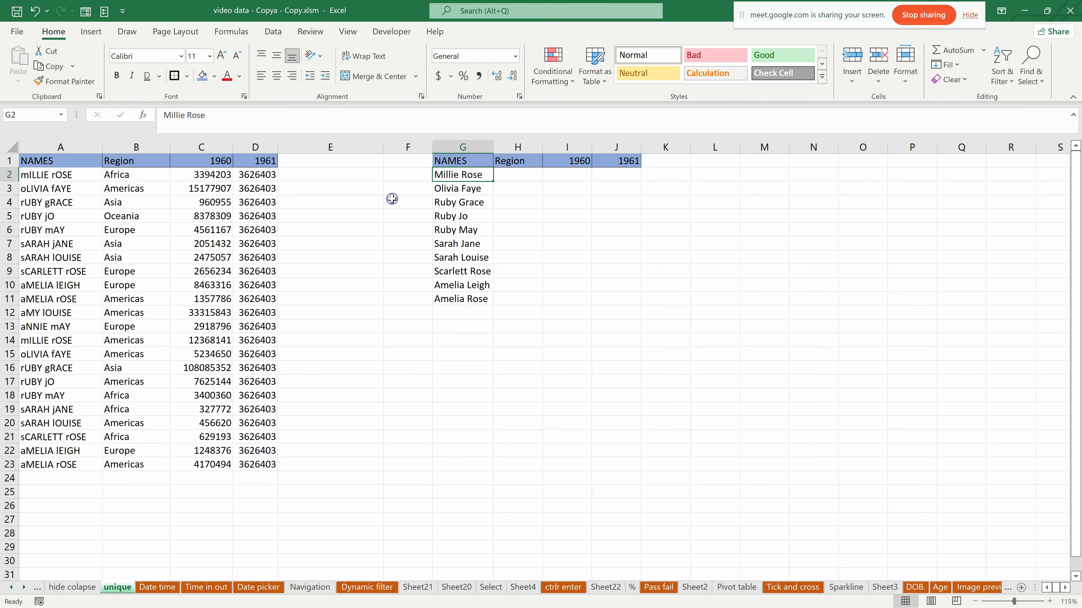
# - Widen the new table's Region column and start a VLOOKUP in H2 with G2 as the lookup value
pyautogui.moveTo(543, 149); pyautogui.dragTo(599, 149)
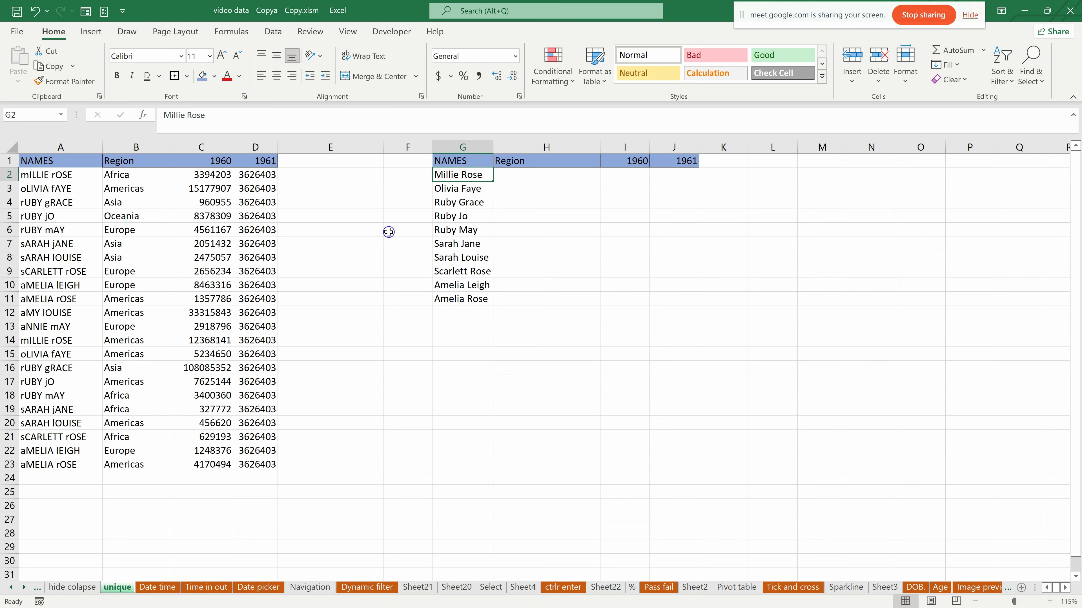
pyautogui.click(510, 171)
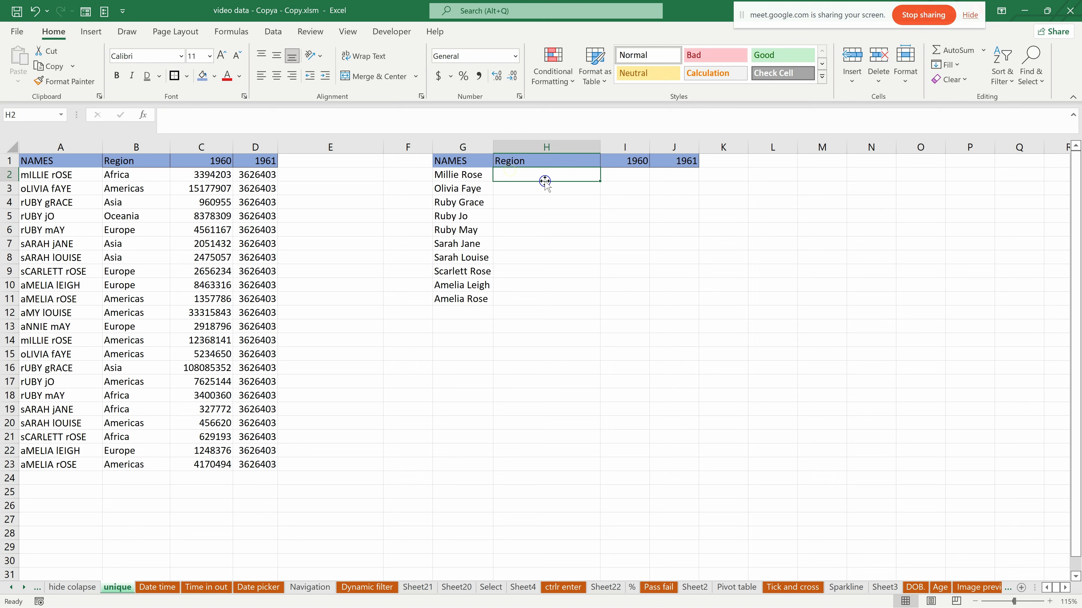
pyautogui.write('=')
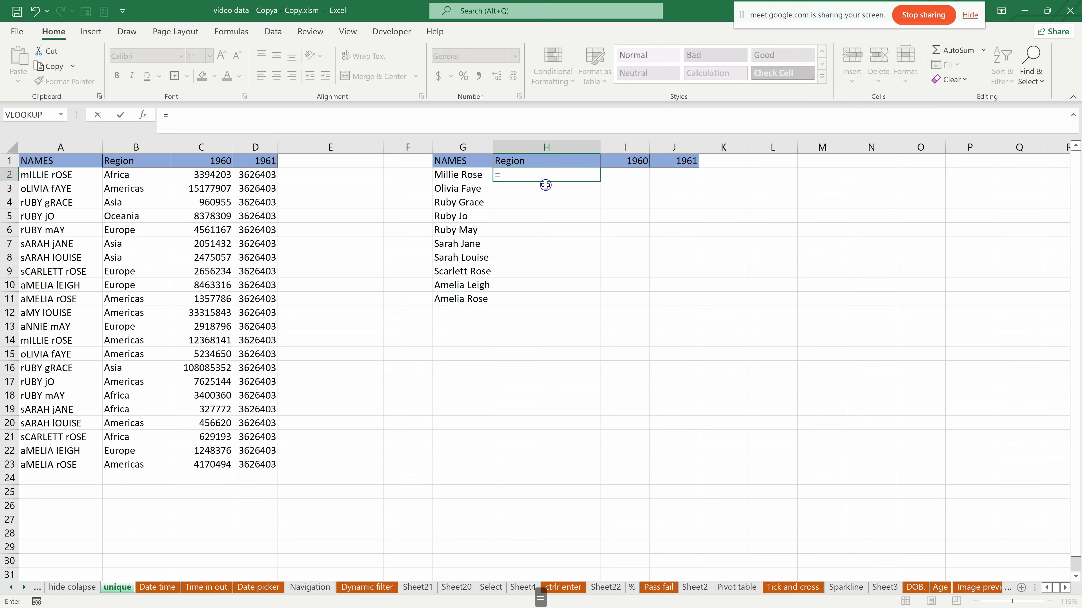
pyautogui.write('VLOO')
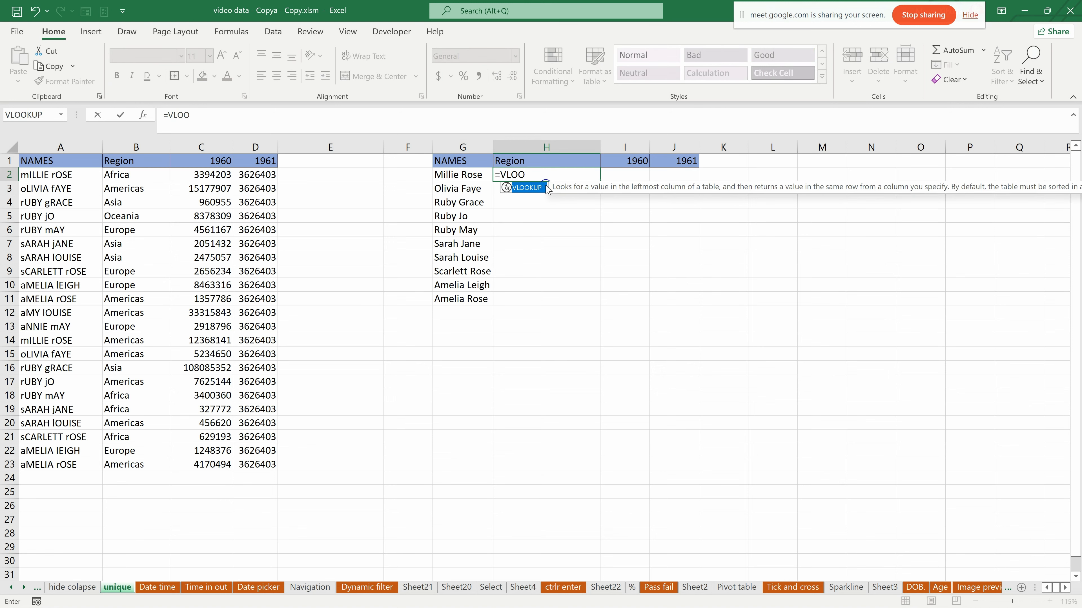
pyautogui.press('Tab')
pyautogui.click(458, 174)
pyautogui.write(',')
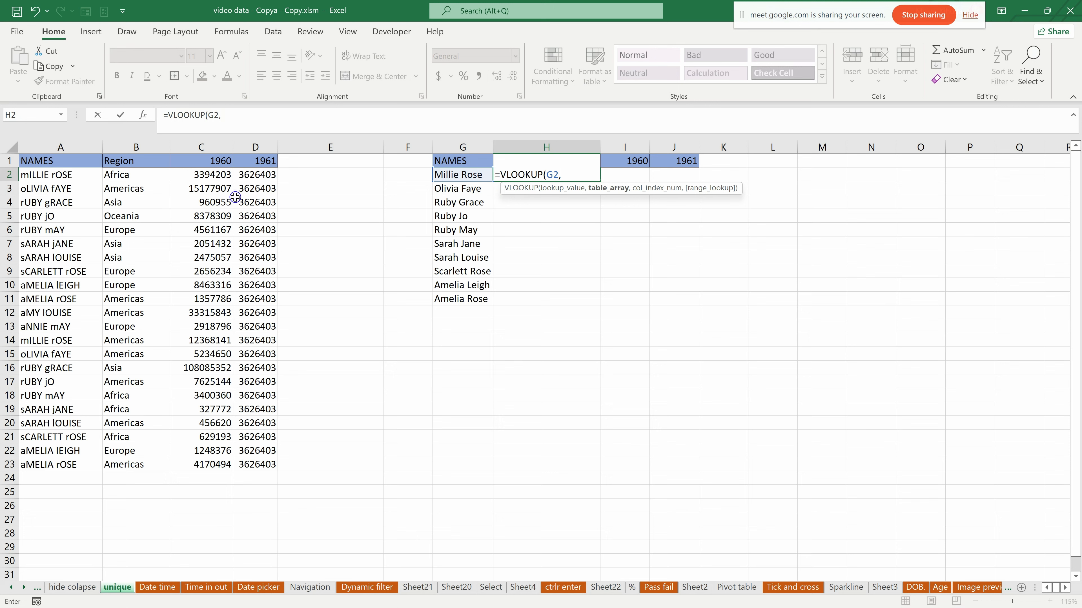
# - Complete the H2 formula with the absolute table range $A$2:$D$23, column index 2 and FALSE for an exact match
pyautogui.moveTo(33, 171); pyautogui.dragTo(247, 469)
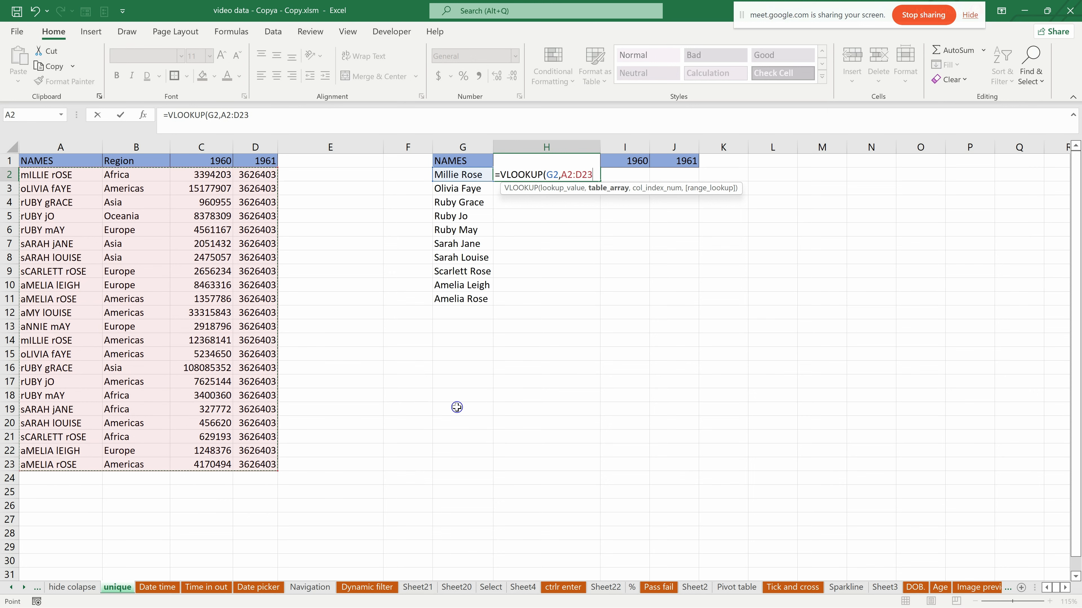
pyautogui.press('F4')
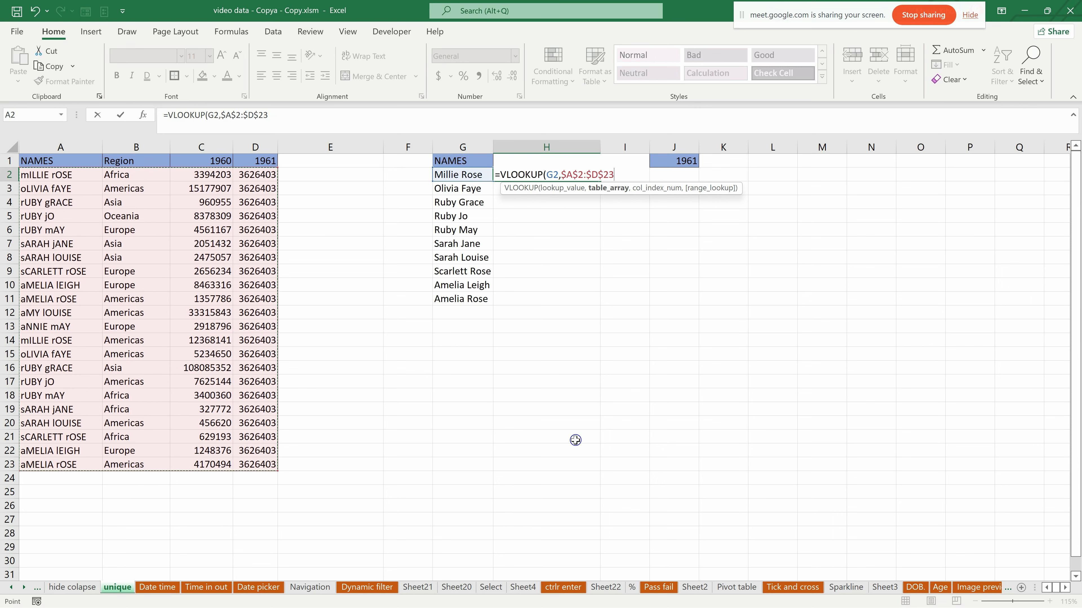
pyautogui.write(',')
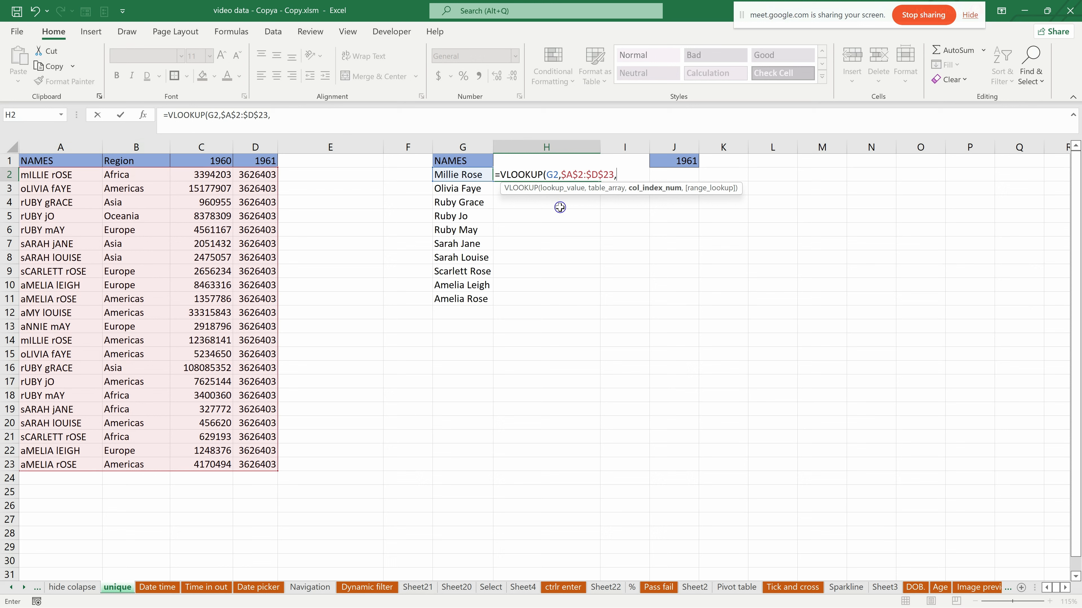
pyautogui.write('2,')
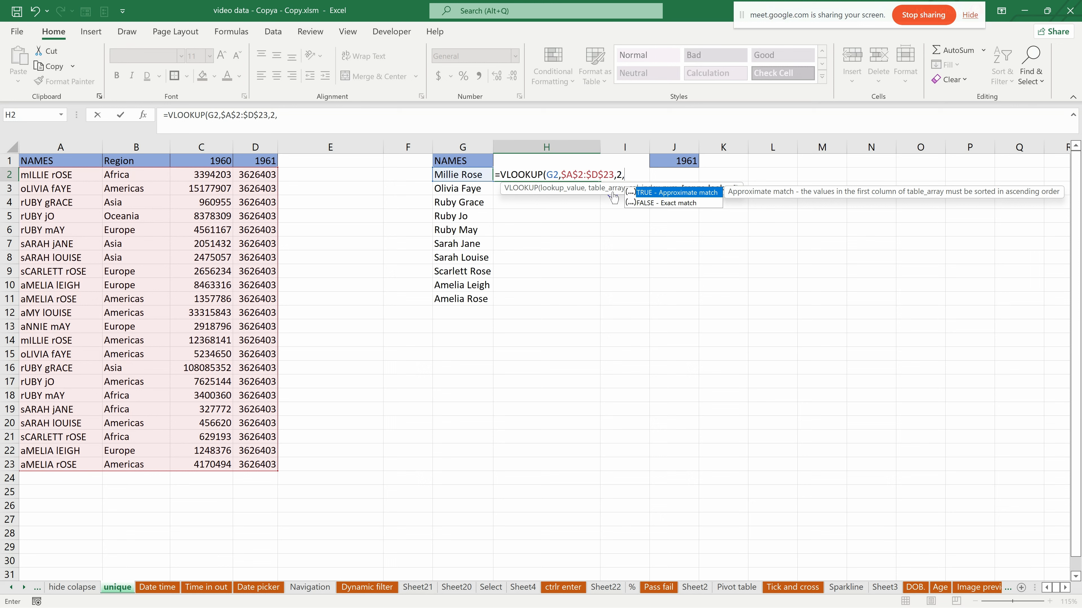
pyautogui.click(711, 204)
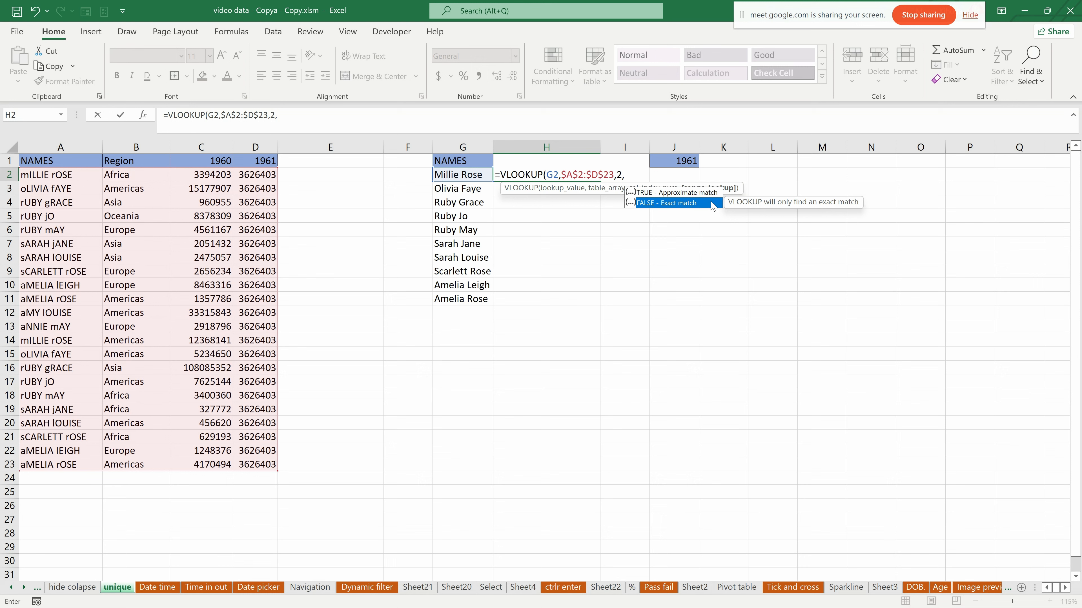
pyautogui.press('Tab')
pyautogui.press('shift')
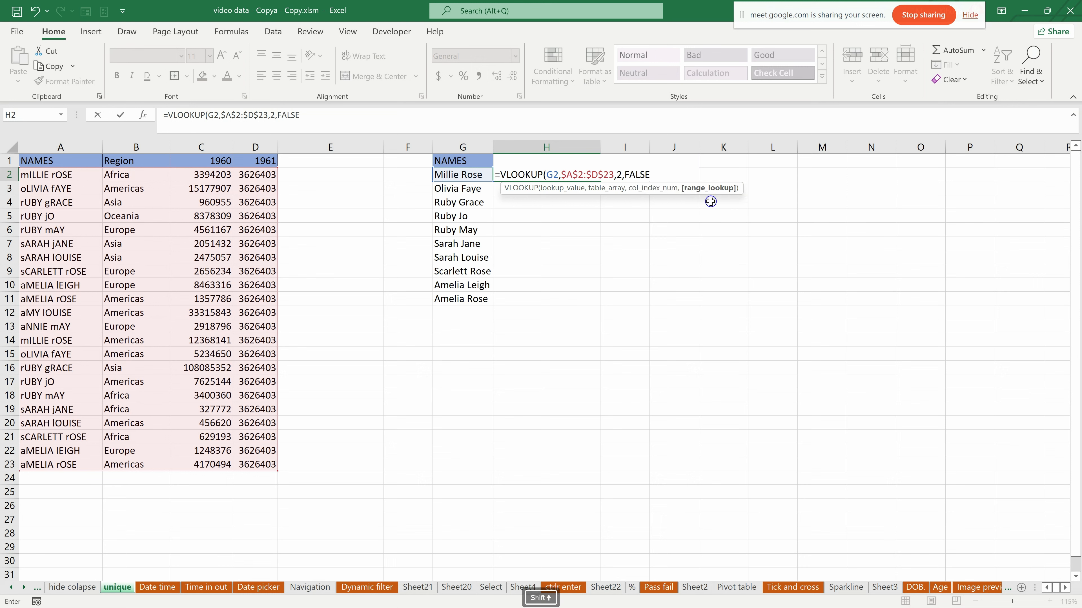
pyautogui.press('Return')
# - Fill the single-column Region lookup from H2 down to H11
pyautogui.click(527, 174)
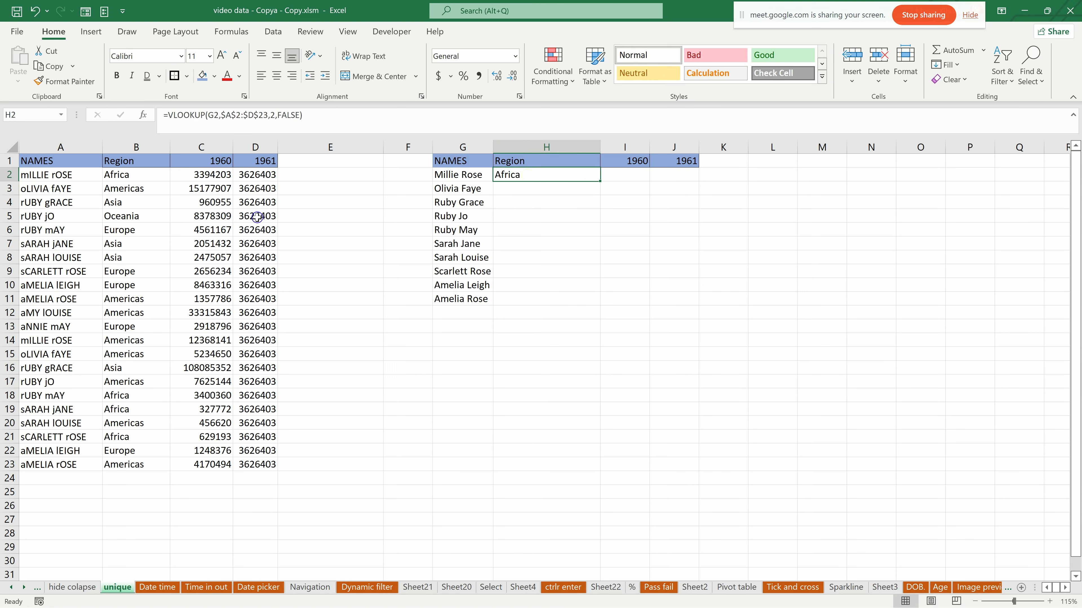
pyautogui.click(453, 174)
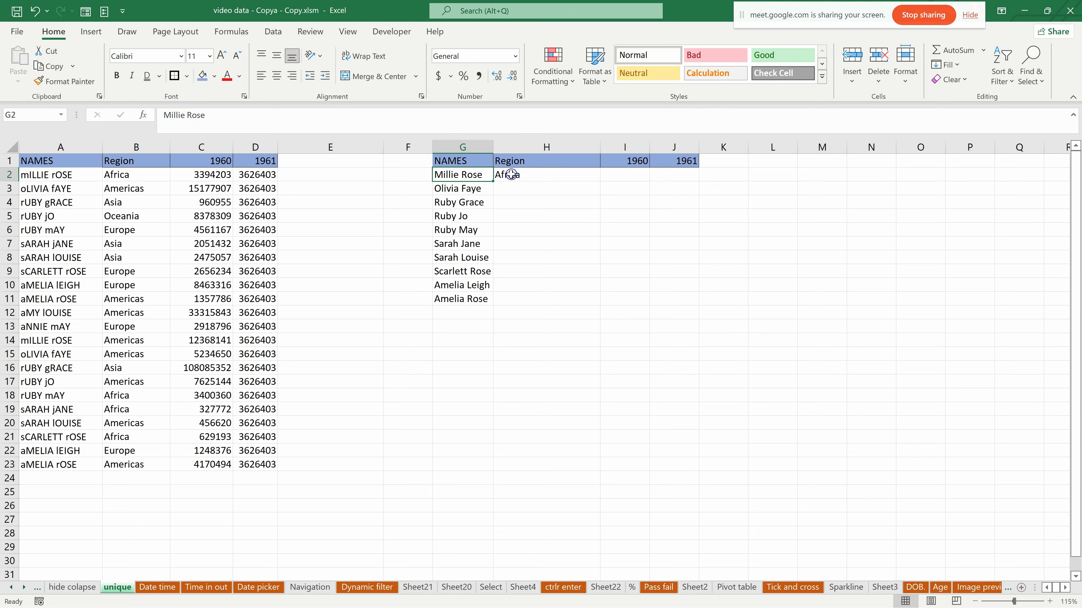
pyautogui.click(532, 176)
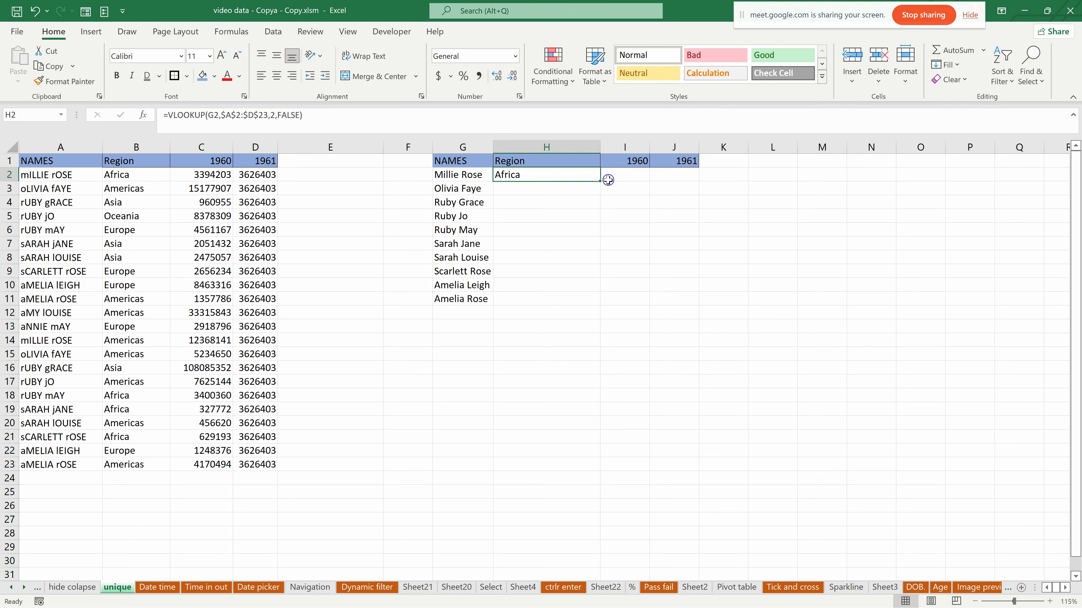
pyautogui.moveTo(603, 182); pyautogui.dragTo(605, 309)
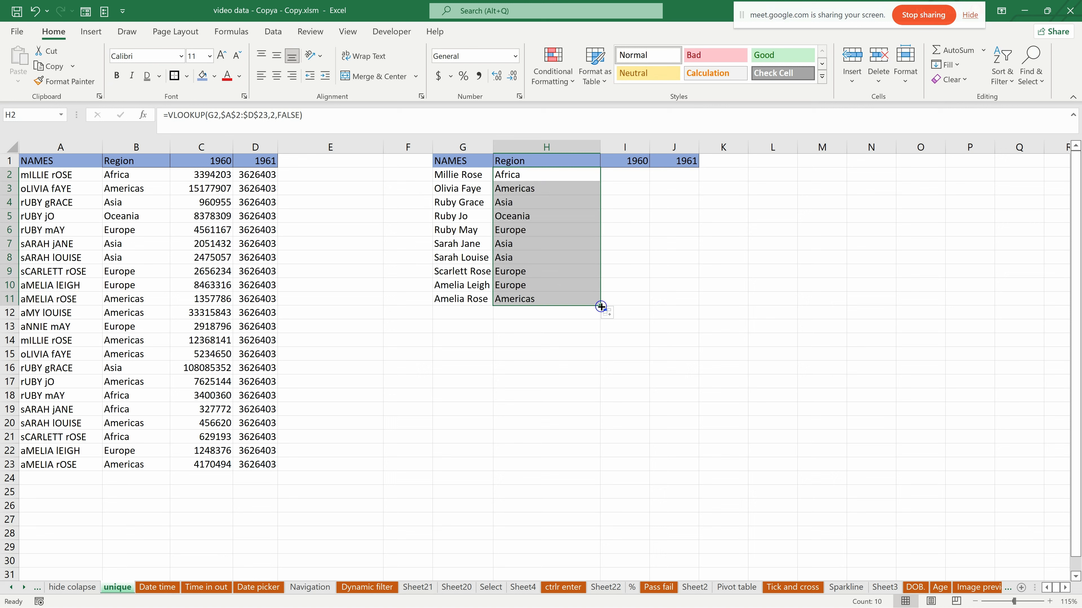
pyautogui.click(674, 229)
# - Edit the VLOOKUP in H2 so its column index is the array {2,3,4}, returning Region, 1960 and 1961 together
pyautogui.click(519, 173)
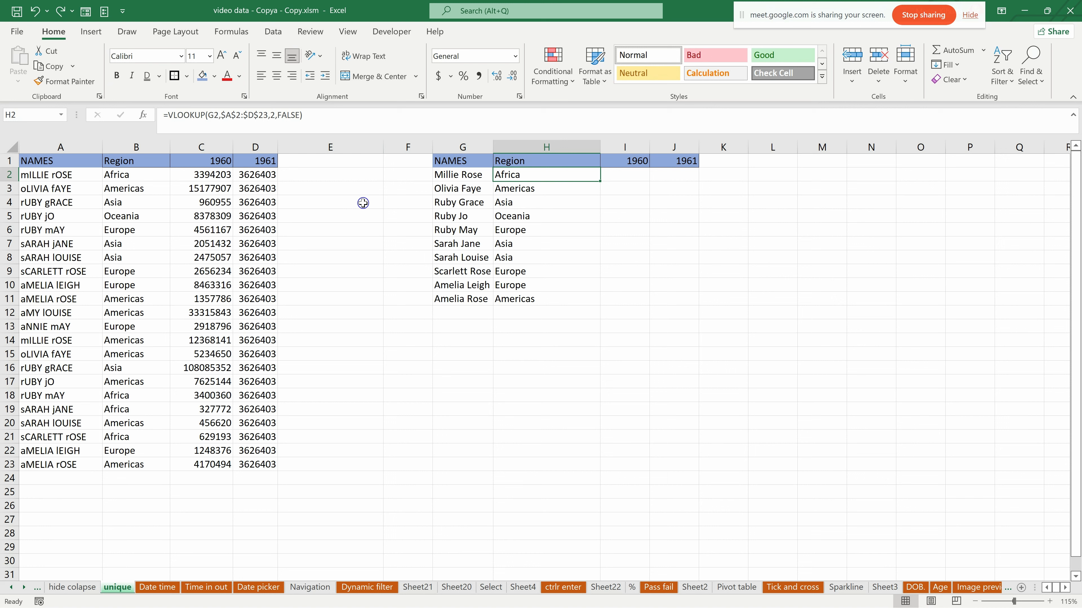
pyautogui.press('F2')
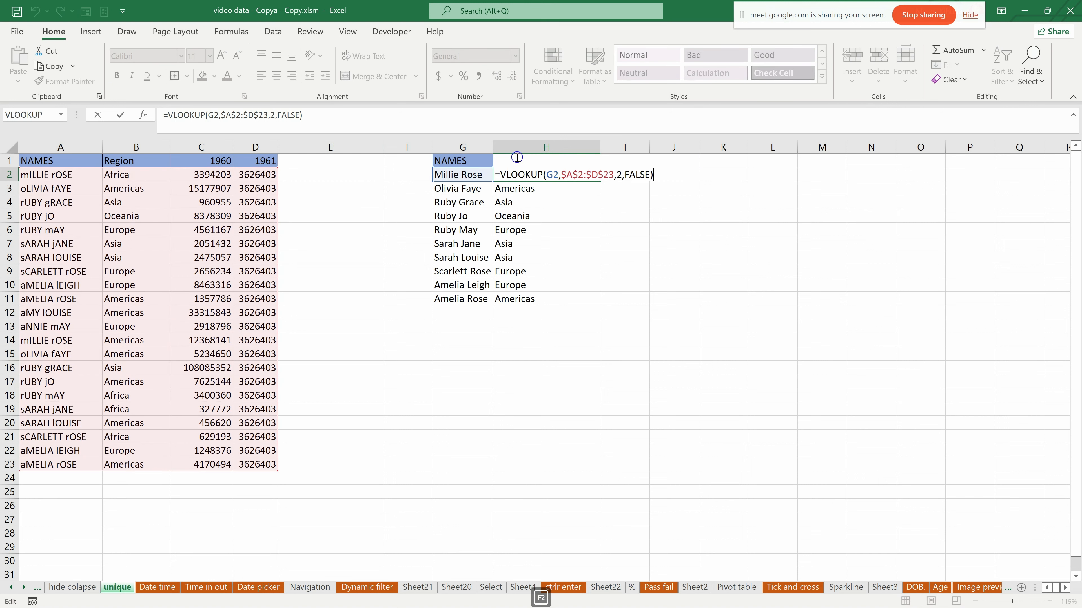
pyautogui.click(620, 177)
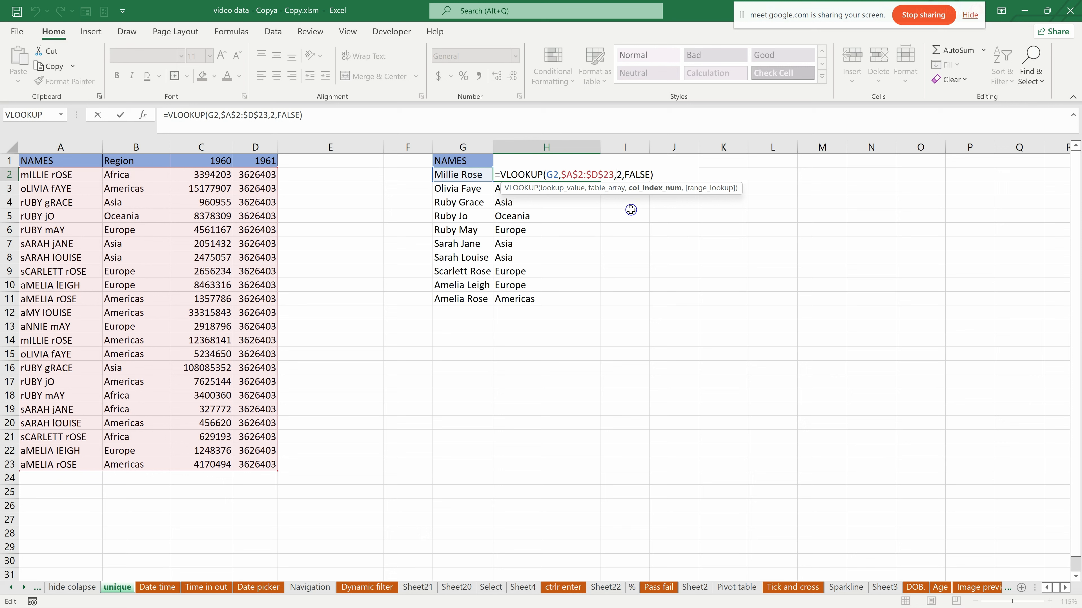
pyautogui.write('{')
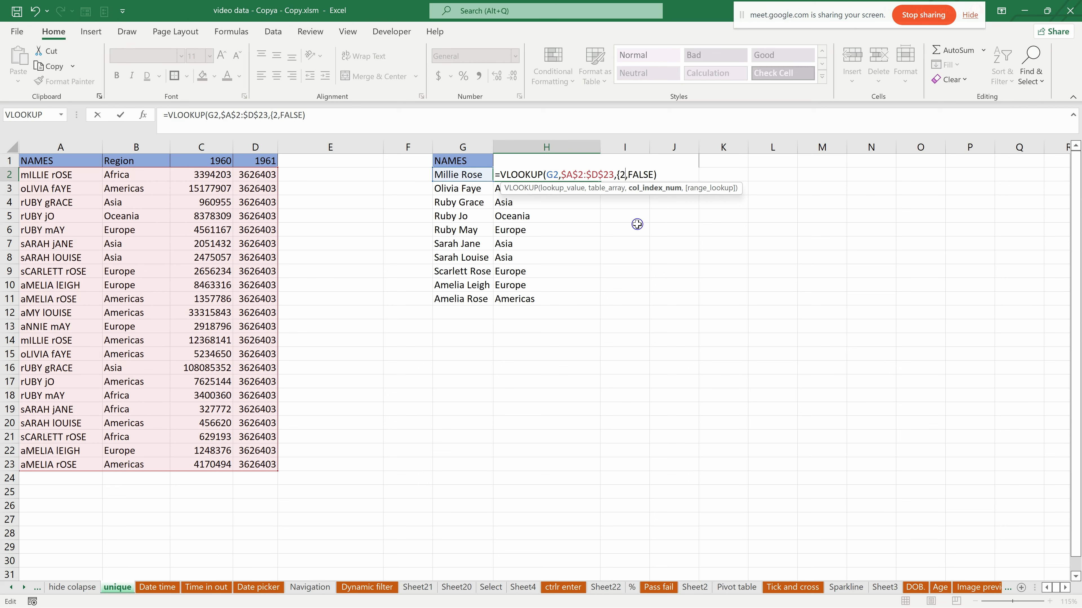
pyautogui.write(',3')
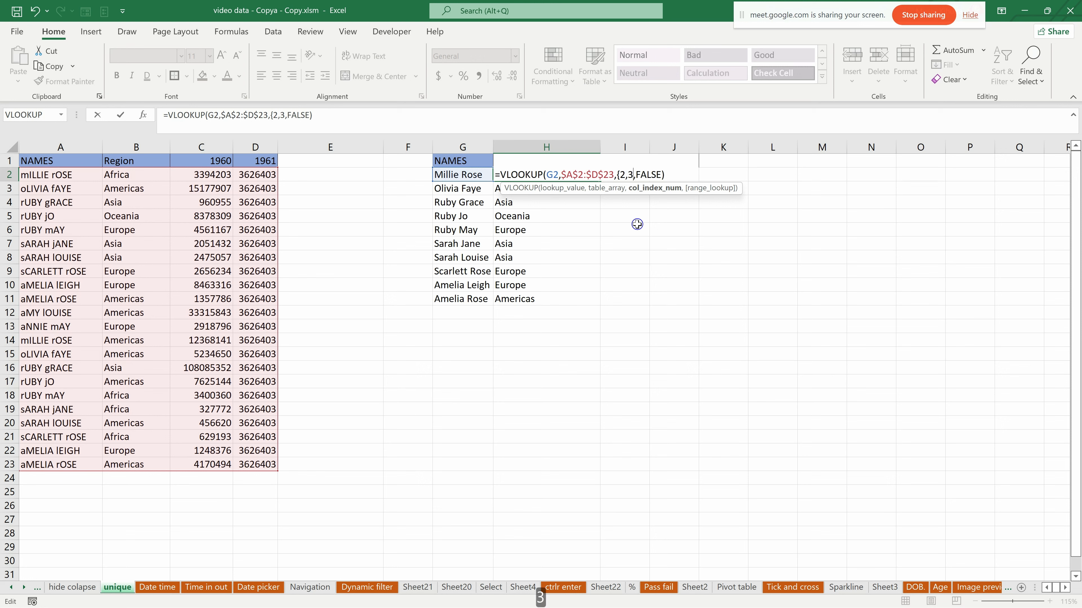
pyautogui.write(',4),')
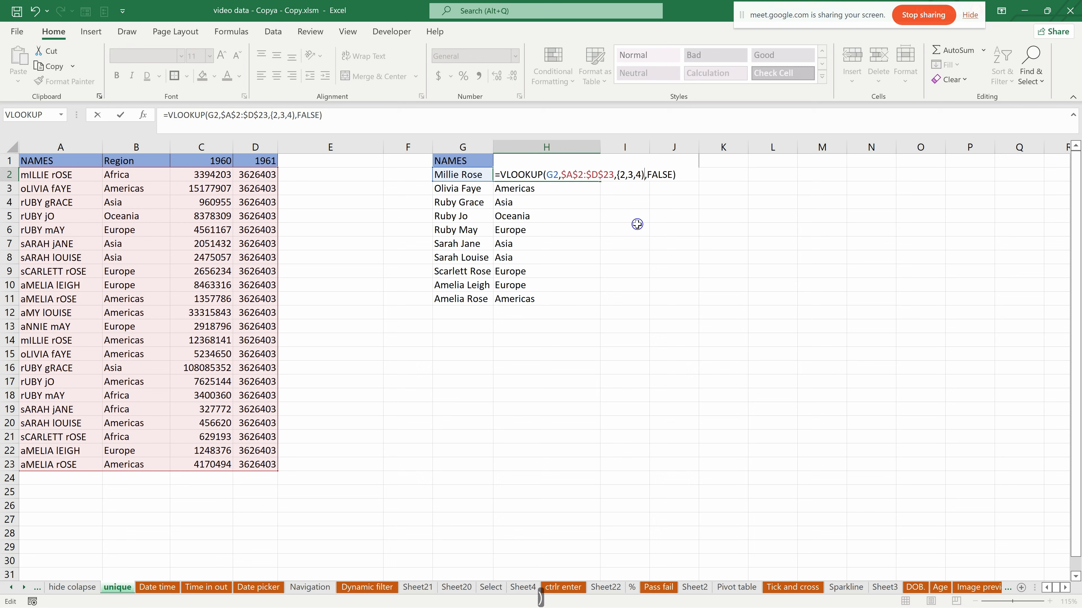
pyautogui.press('BackSpace')
pyautogui.write('}')
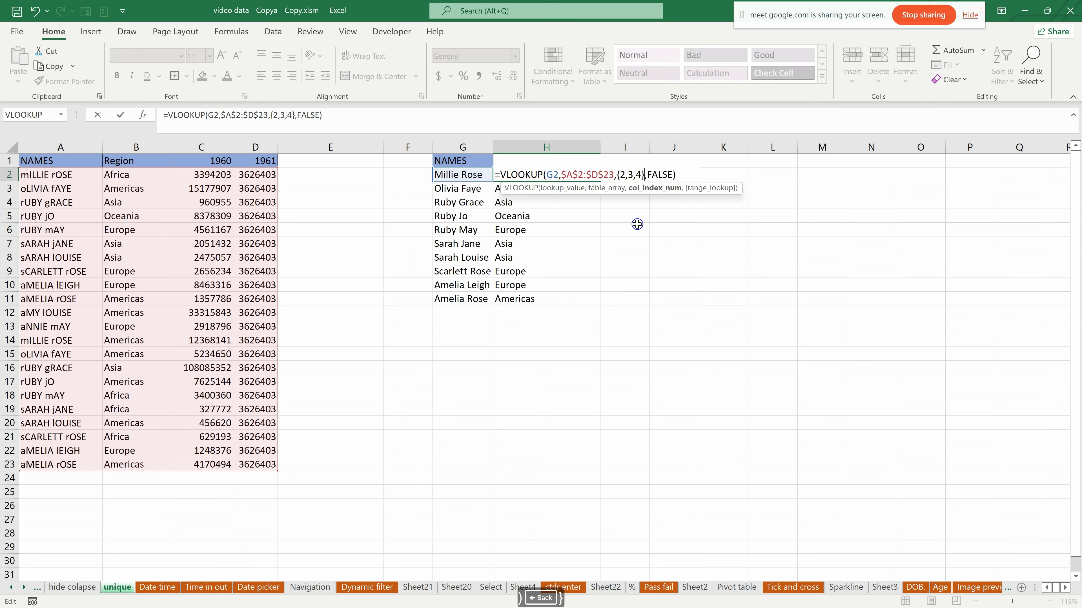
pyautogui.press('Return')
# - Fill the {2,3,4} array lookup from H2 down to H11 and review the copied formulas
pyautogui.click(571, 176)
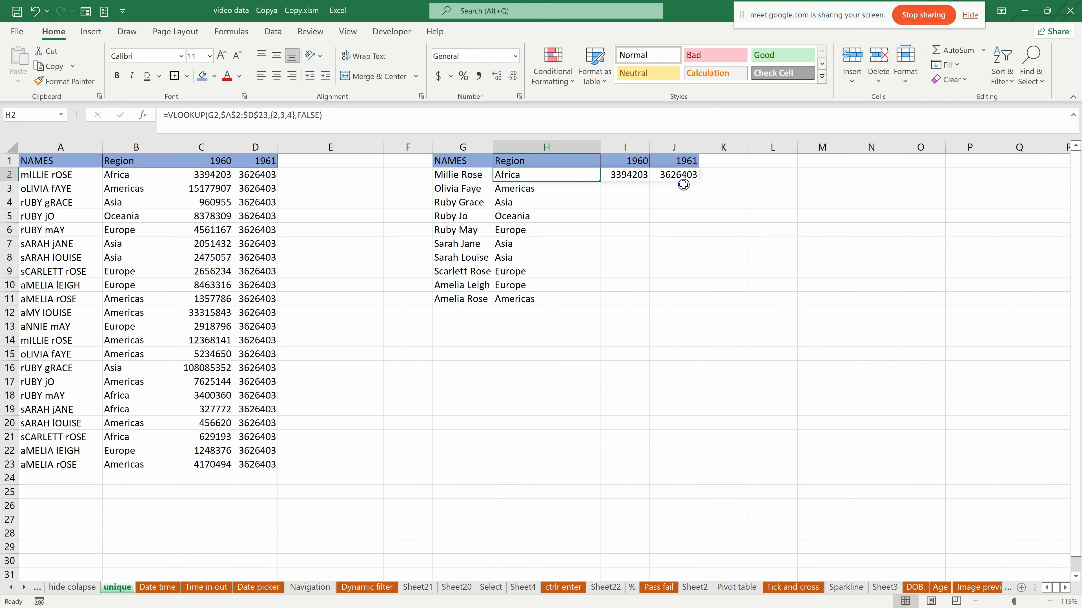
pyautogui.moveTo(601, 181); pyautogui.dragTo(610, 311)
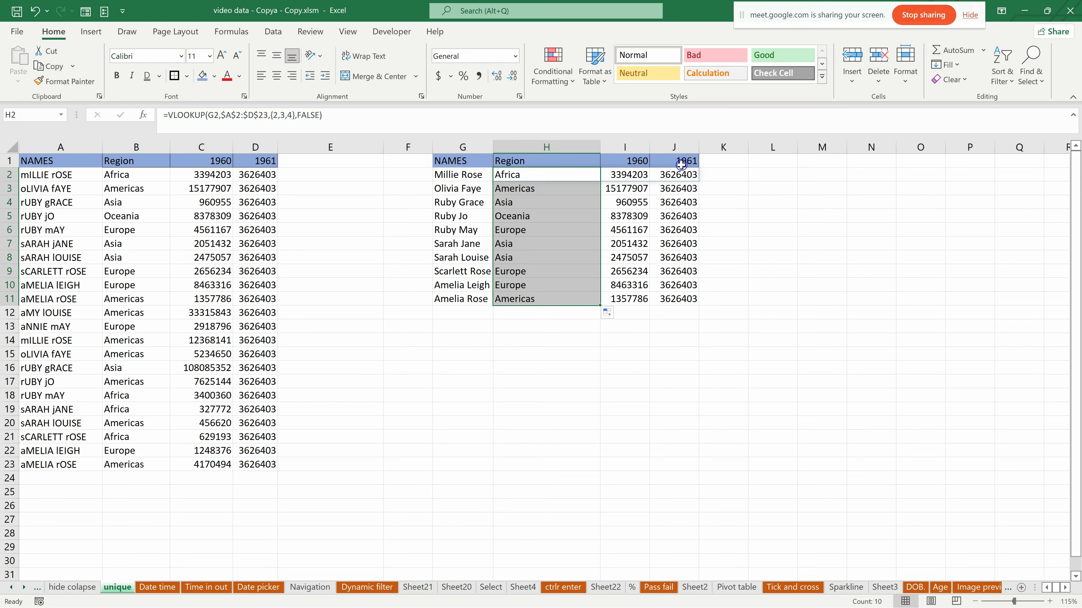
pyautogui.click(532, 174)
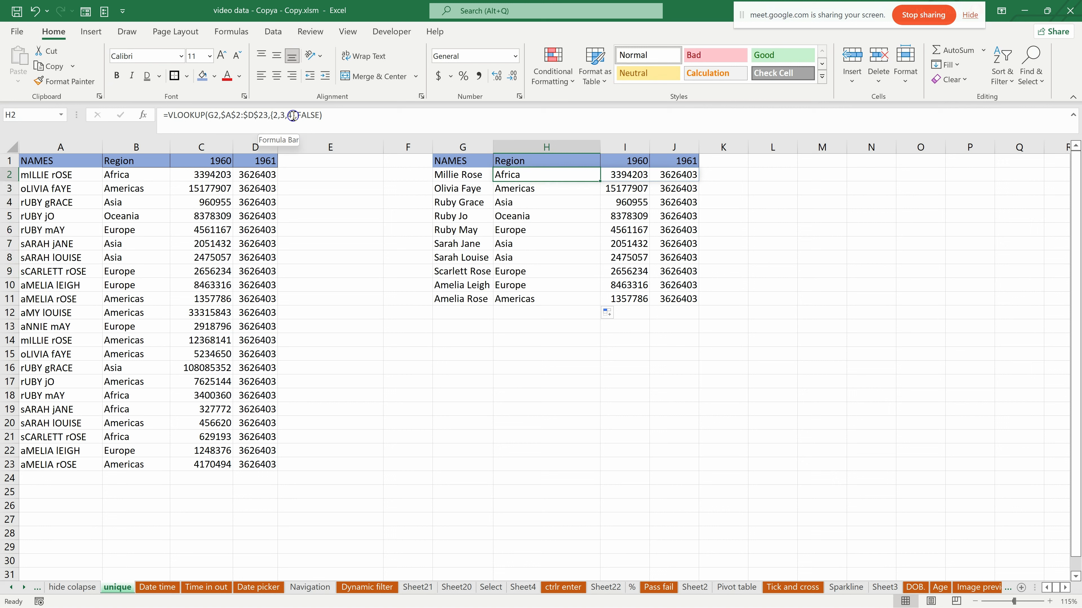
pyautogui.click(566, 235)
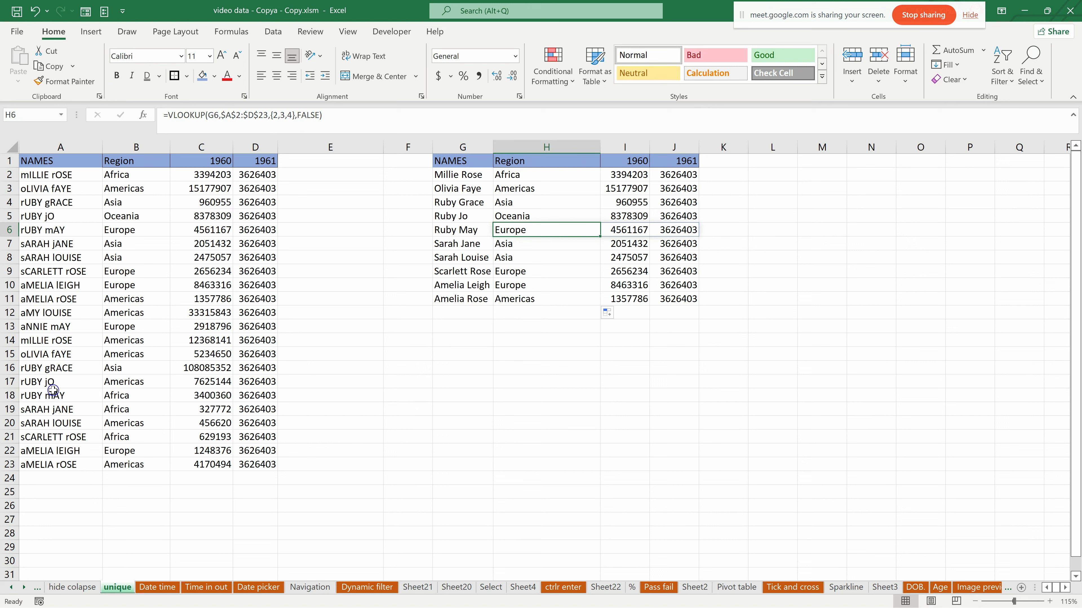
# - Insert an extra space between the first and second words of the names in G2 and G4
pyautogui.click(457, 178)
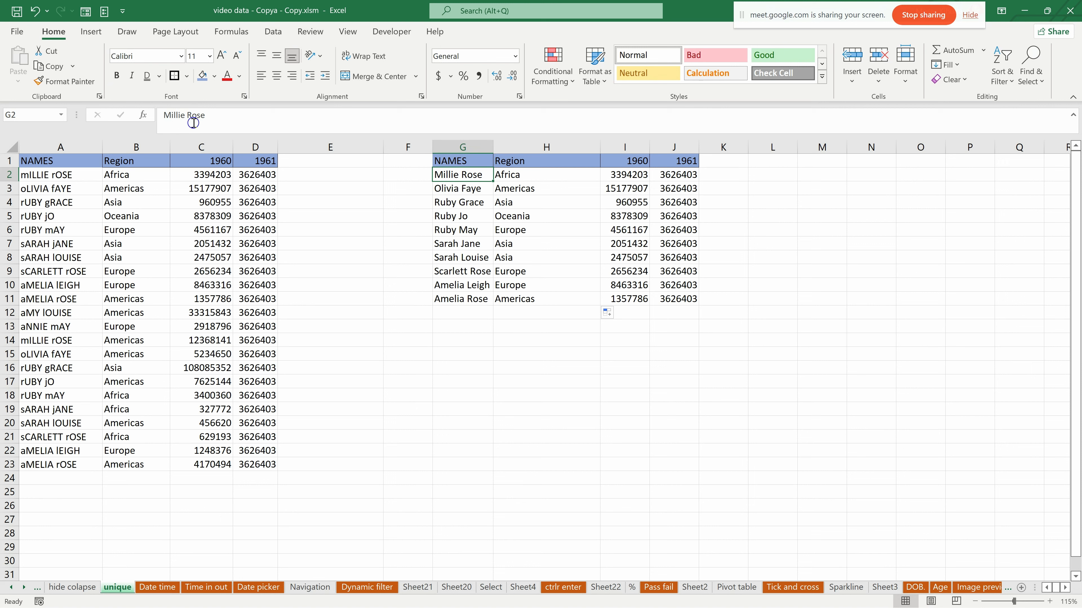
pyautogui.click(187, 115)
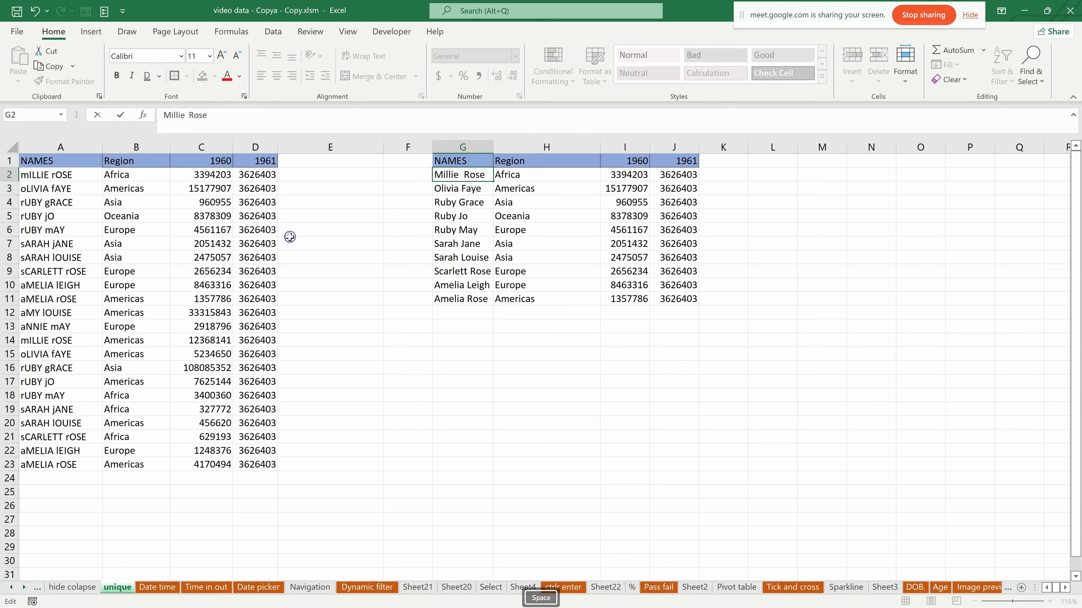
pyautogui.click(461, 204)
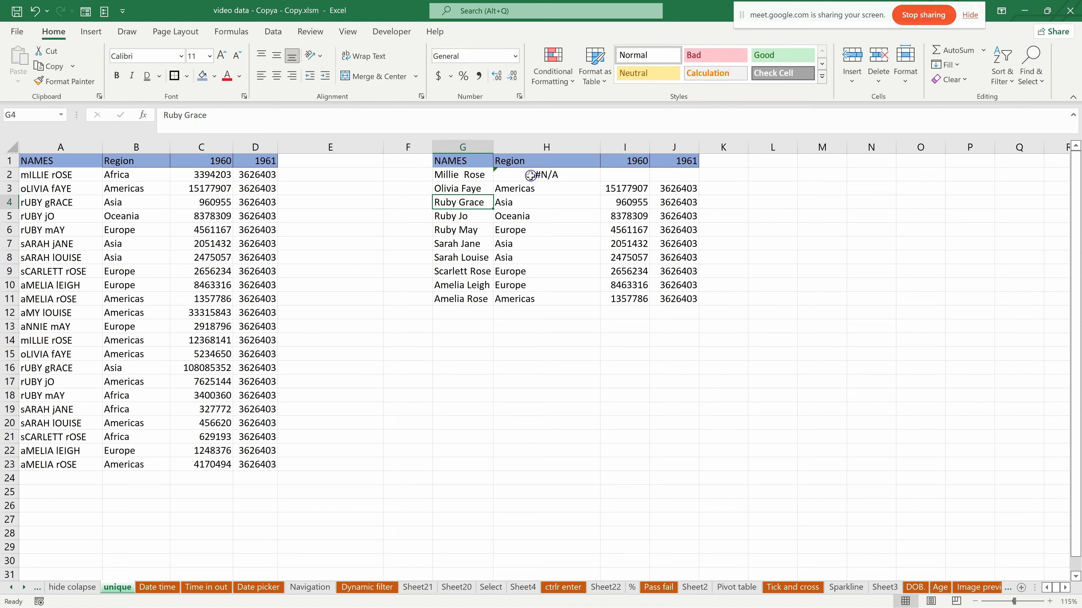
pyautogui.click(188, 119)
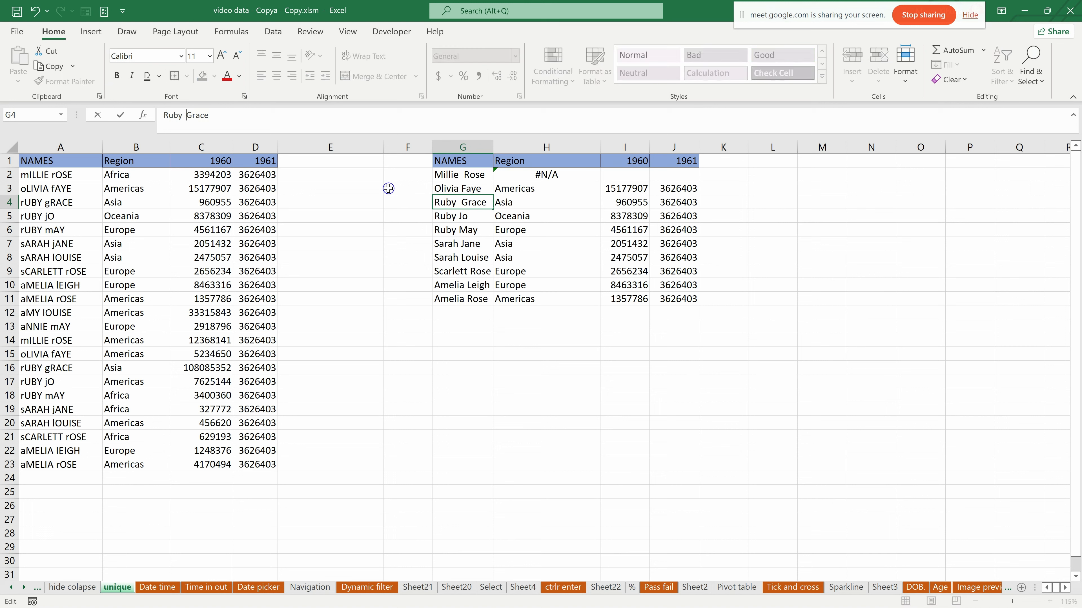
pyautogui.press('Return')
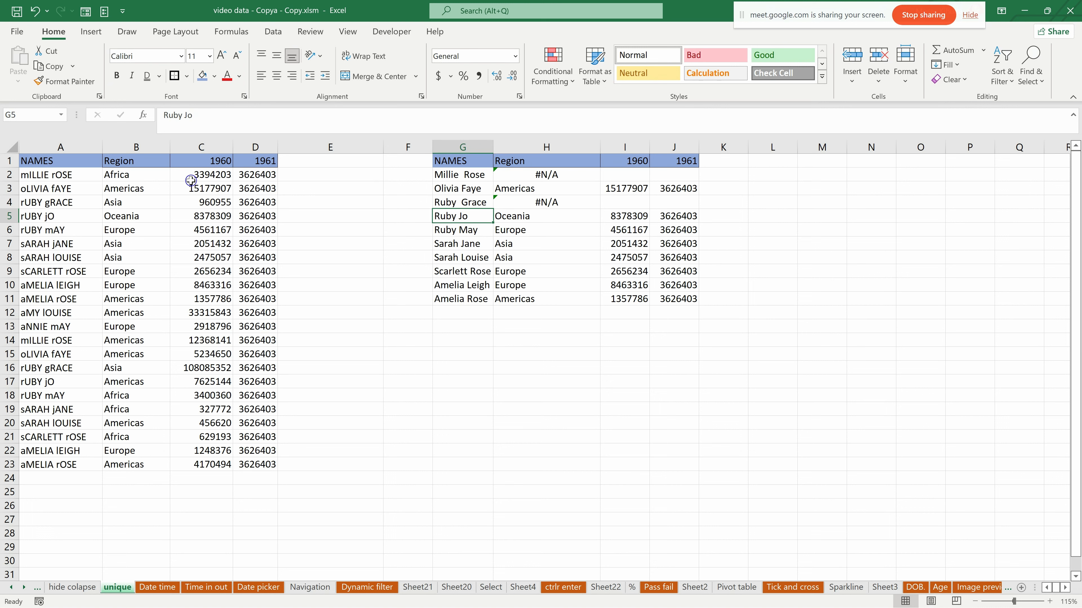
# - Add a leading space to the name in G9 and several extra spaces between the words in G11
pyautogui.click(474, 273)
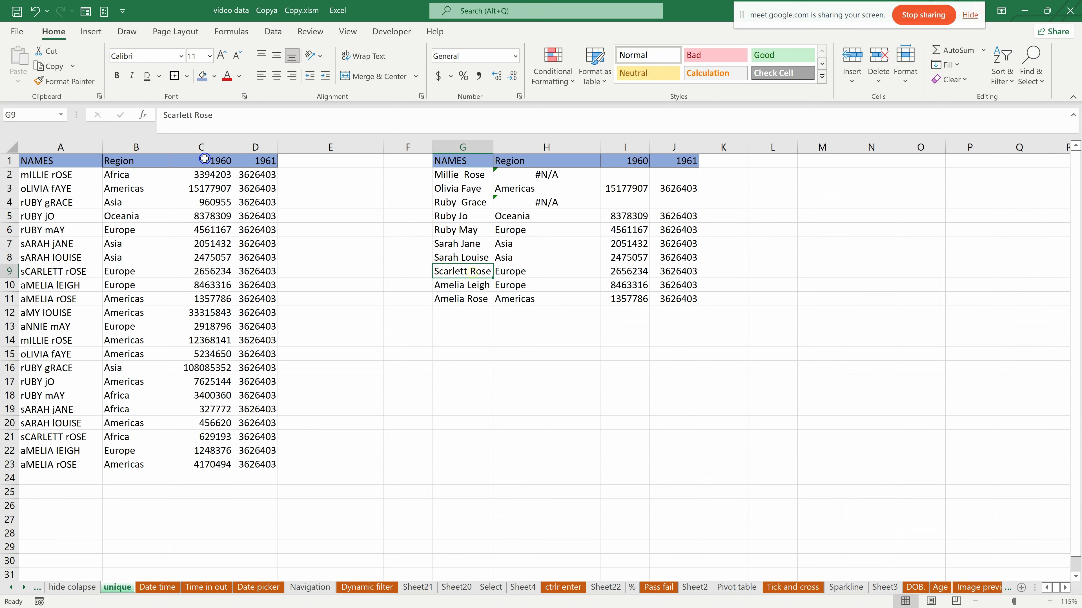
pyautogui.click(165, 117)
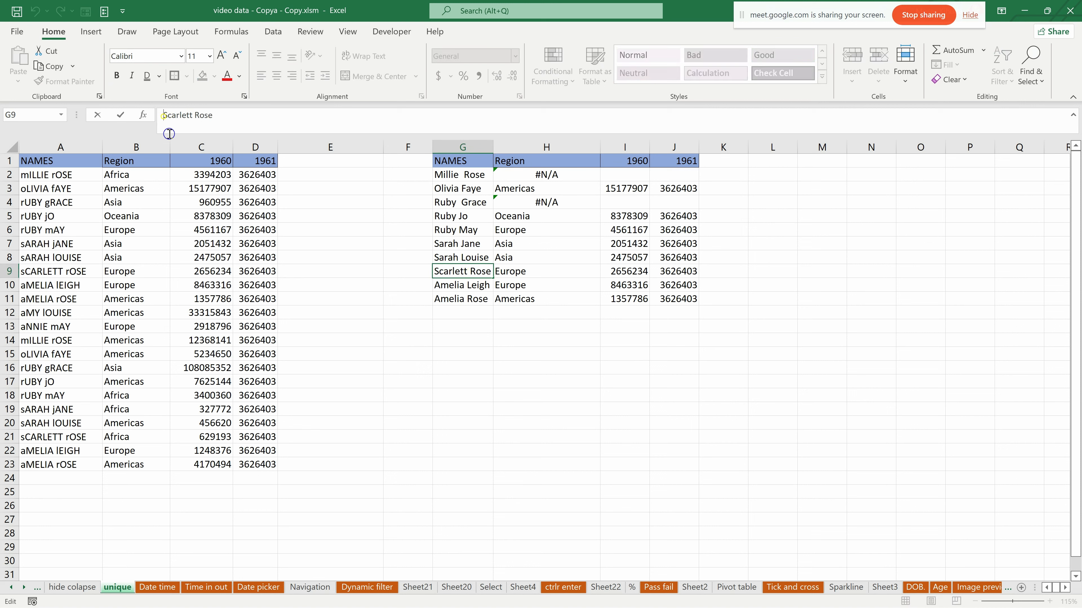
pyautogui.click(473, 298)
pyautogui.click(191, 116)
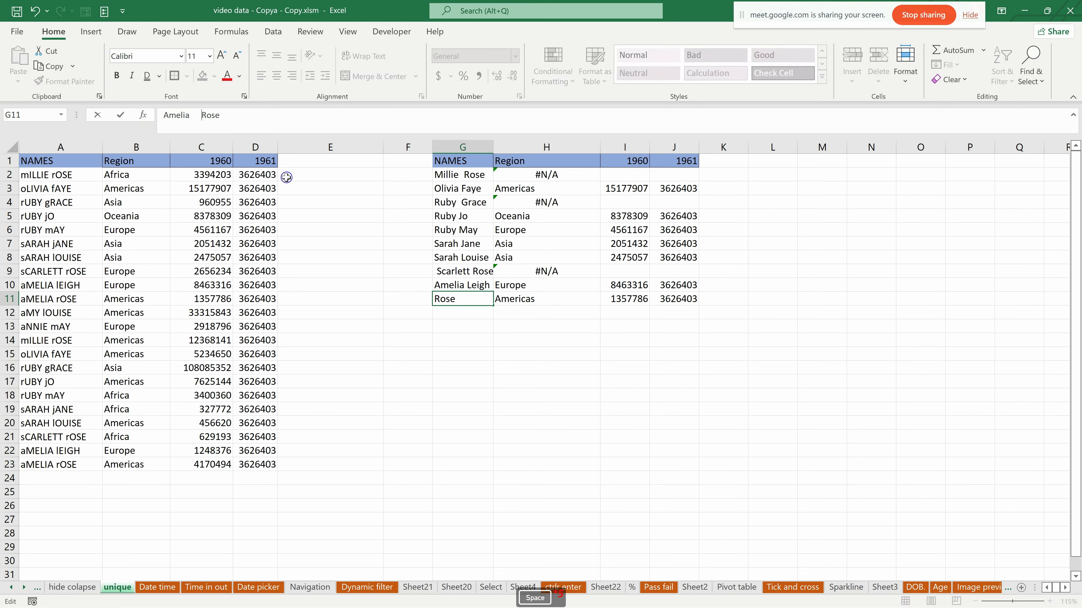
pyautogui.press('Return')
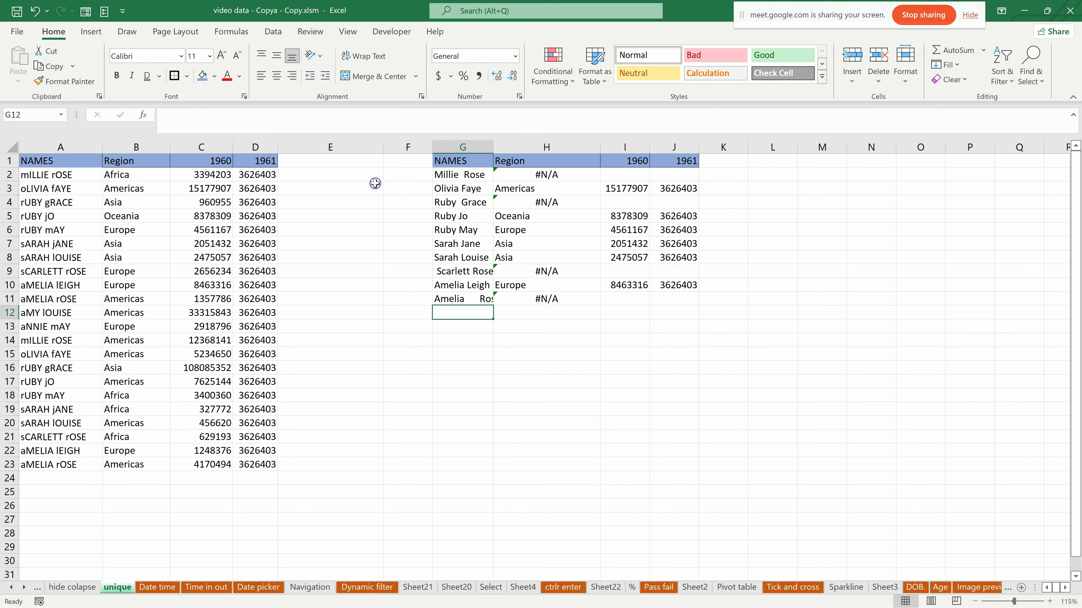
# - Wrap the lookup value G2 in TRIM within the H2 VLOOKUP so extra spaces in the name are ignored
pyautogui.click(513, 176)
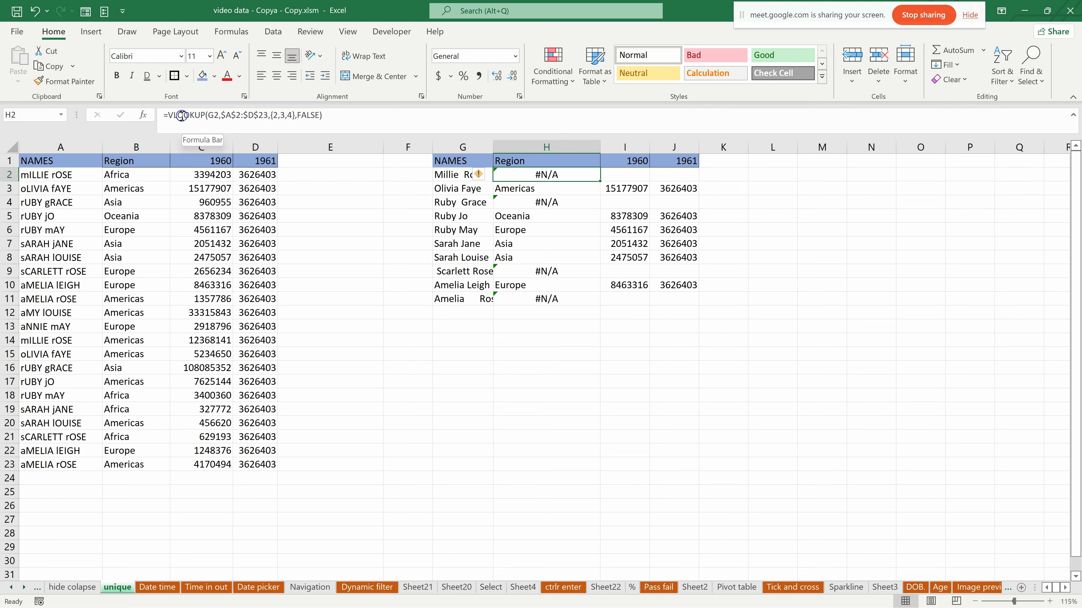
pyautogui.click(210, 116)
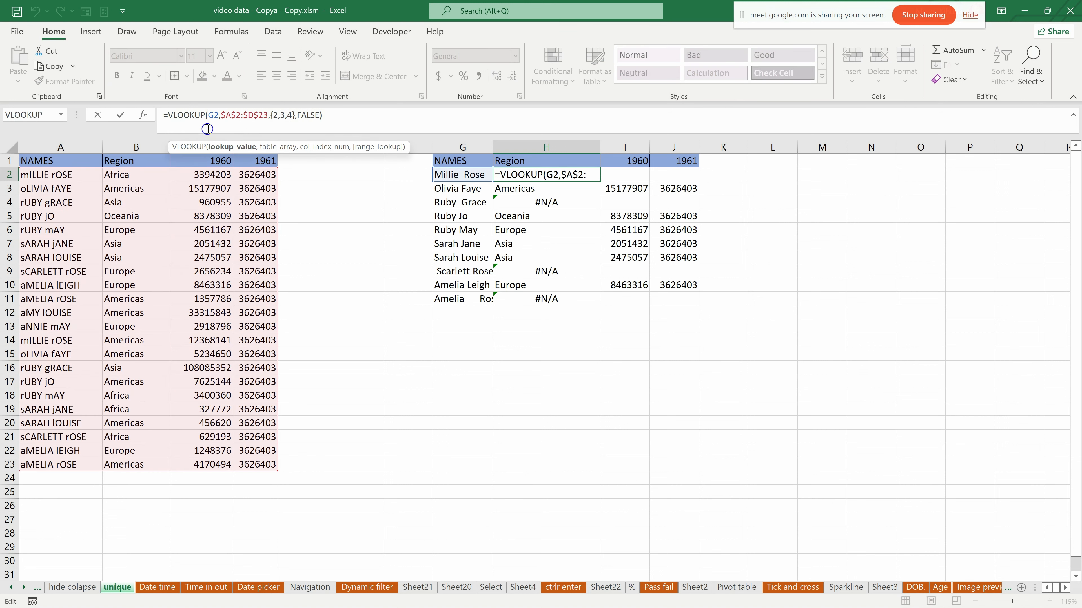
pyautogui.write('tRIN')
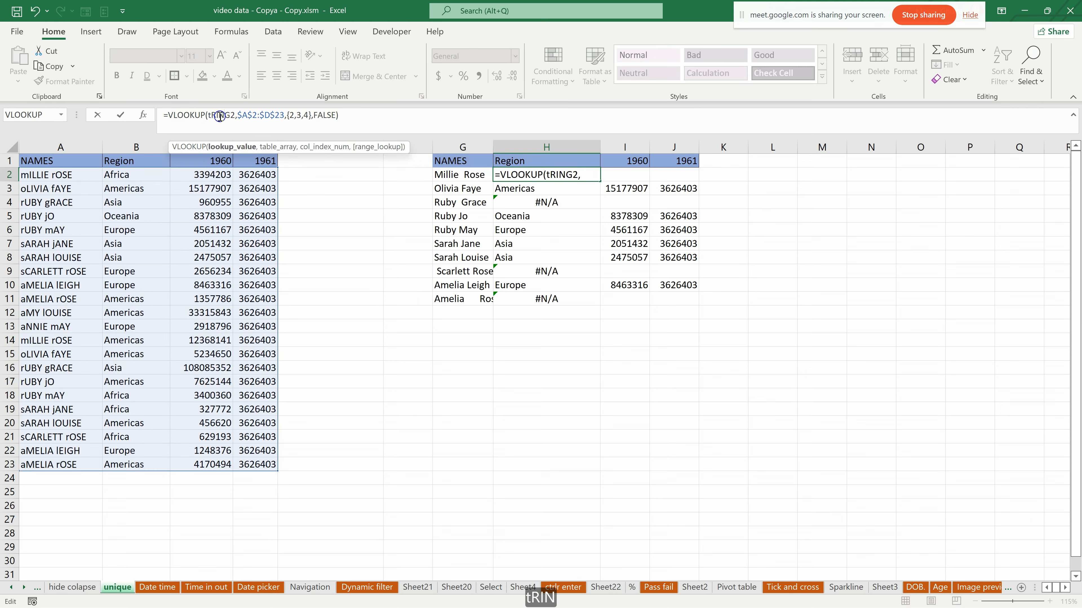
pyautogui.press('BackSpace')
pyautogui.press('BackSpace')
pyautogui.press('BackSpace')
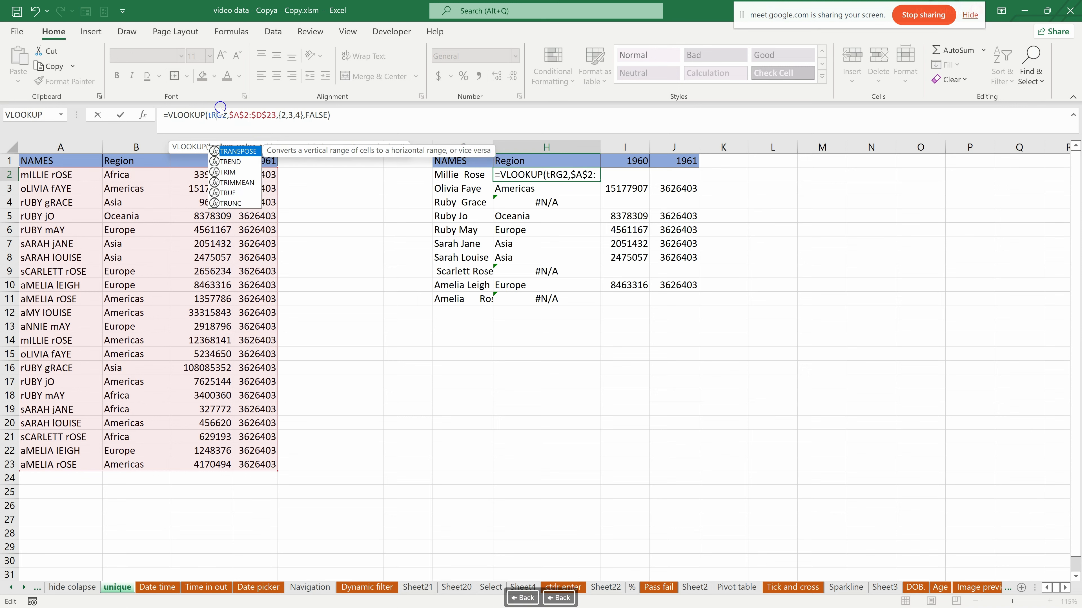
pyautogui.press('BackSpace')
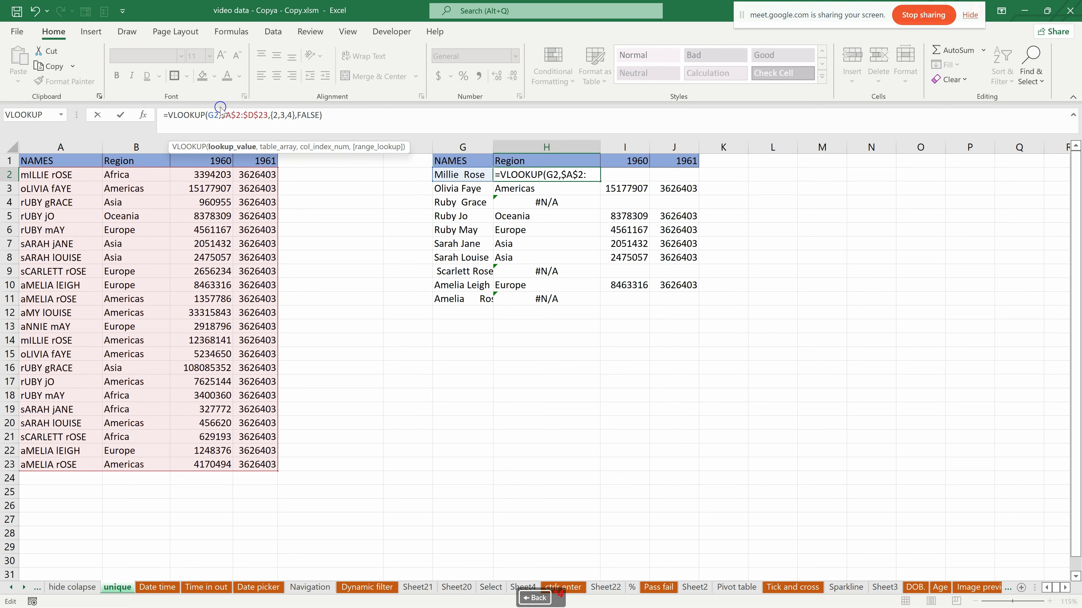
pyautogui.write('TRIM')
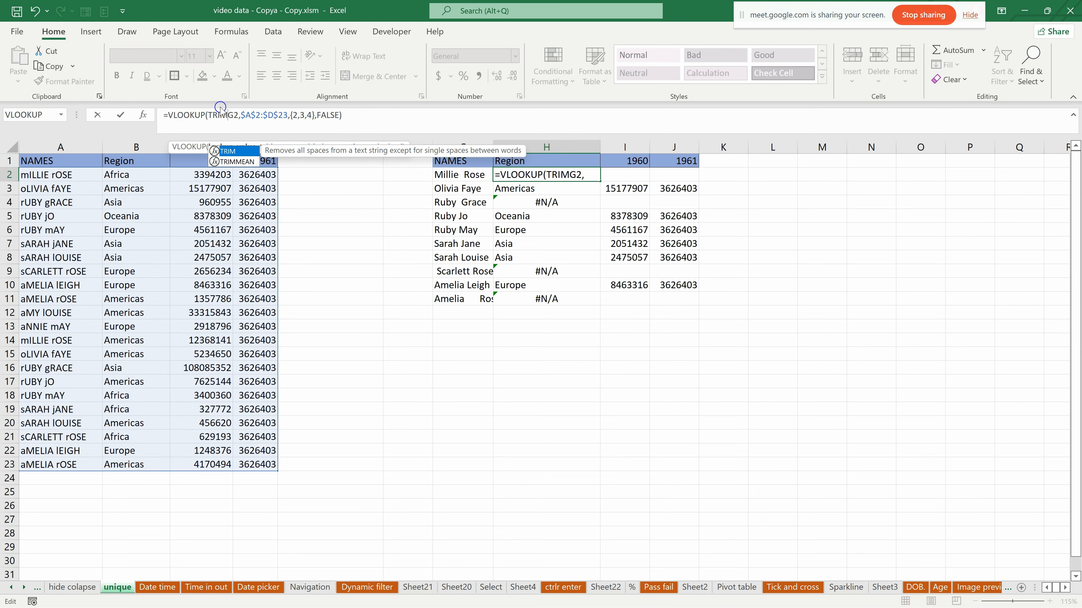
pyautogui.press('Tab')
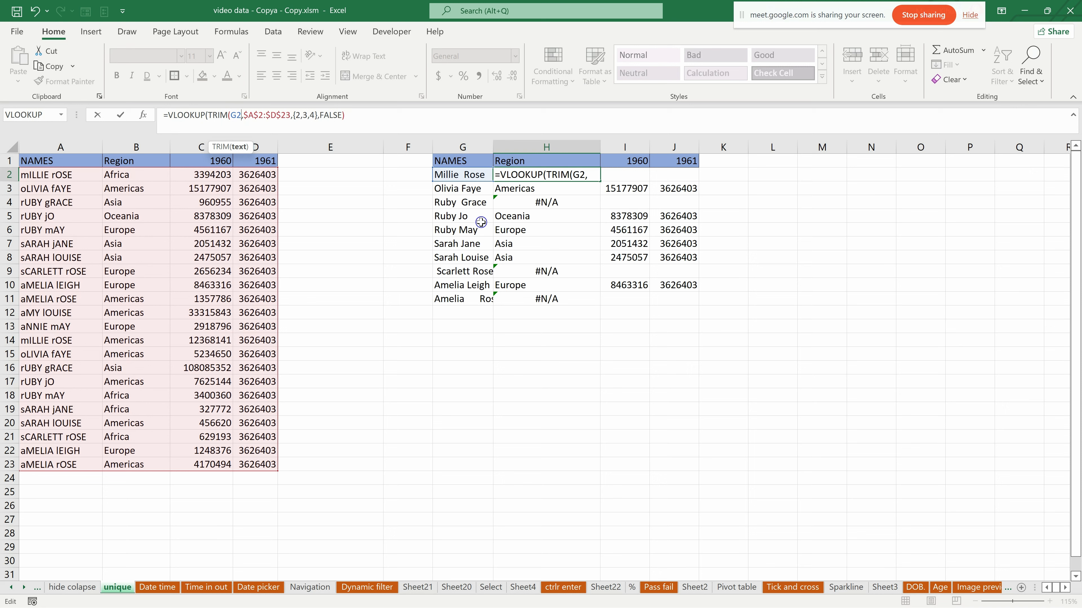
pyautogui.write(')')
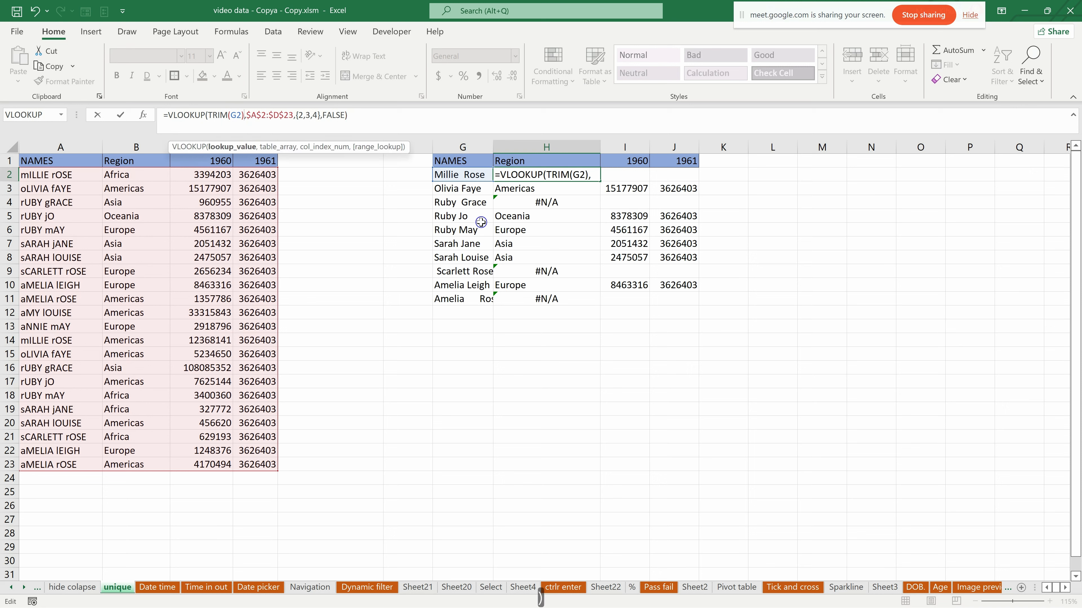
pyautogui.press('Return')
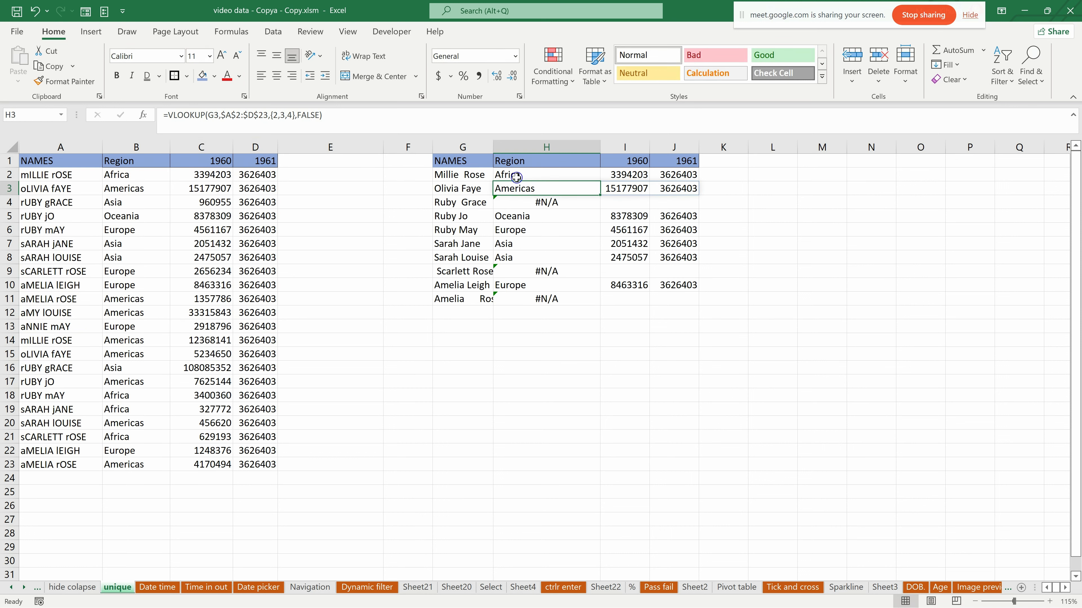
# - Fill the TRIM-based lookup from H2 down to H11
pyautogui.click(460, 177)
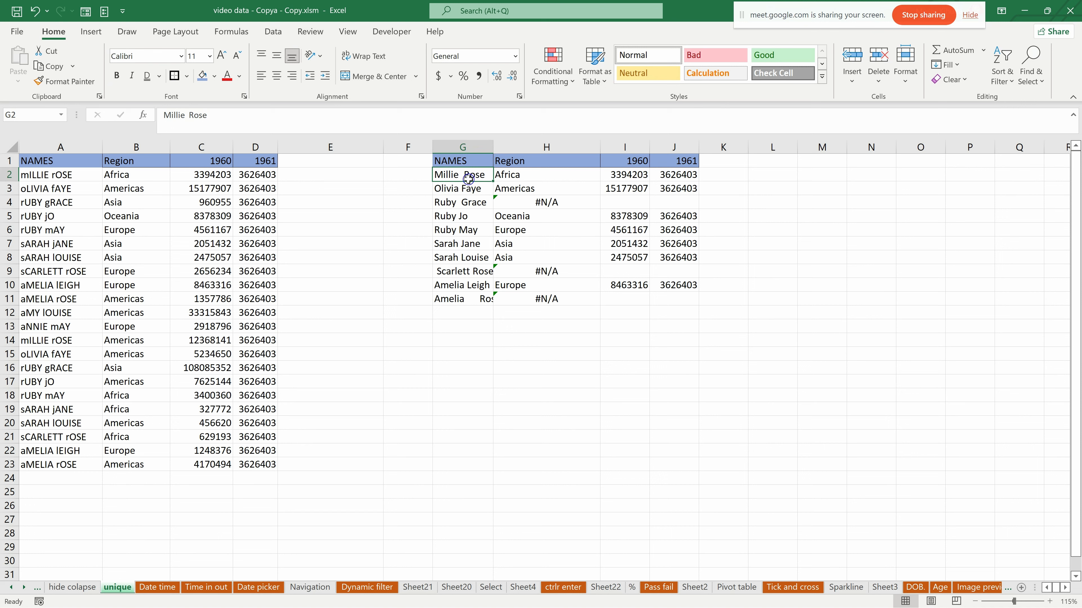
pyautogui.click(545, 175)
pyautogui.moveTo(602, 181); pyautogui.dragTo(602, 304)
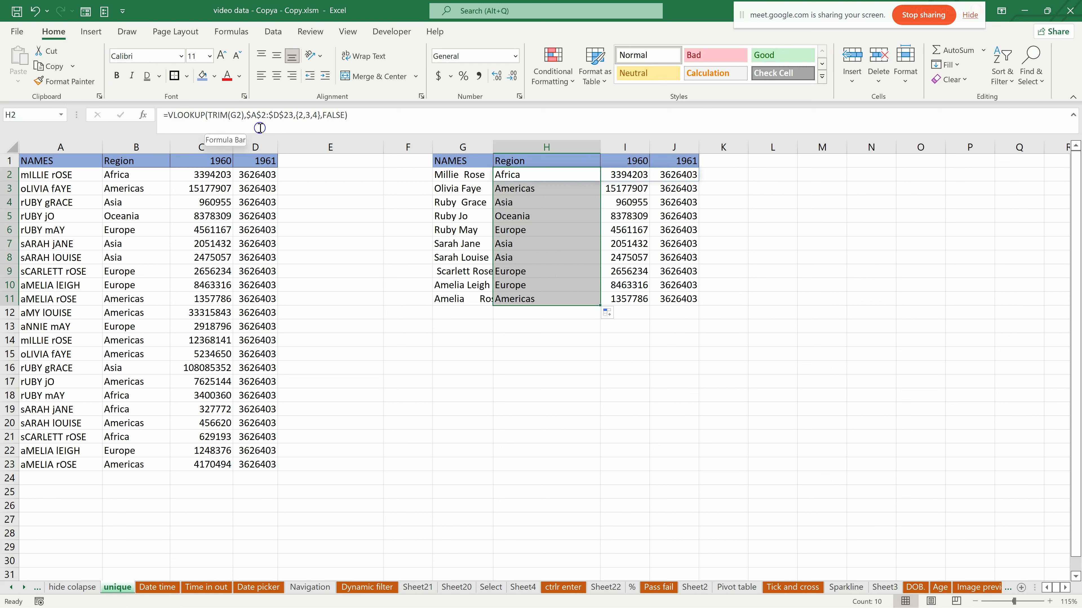
# - Add trailing space after the name in G4 to test the TRIM-based lookup
pyautogui.click(464, 203)
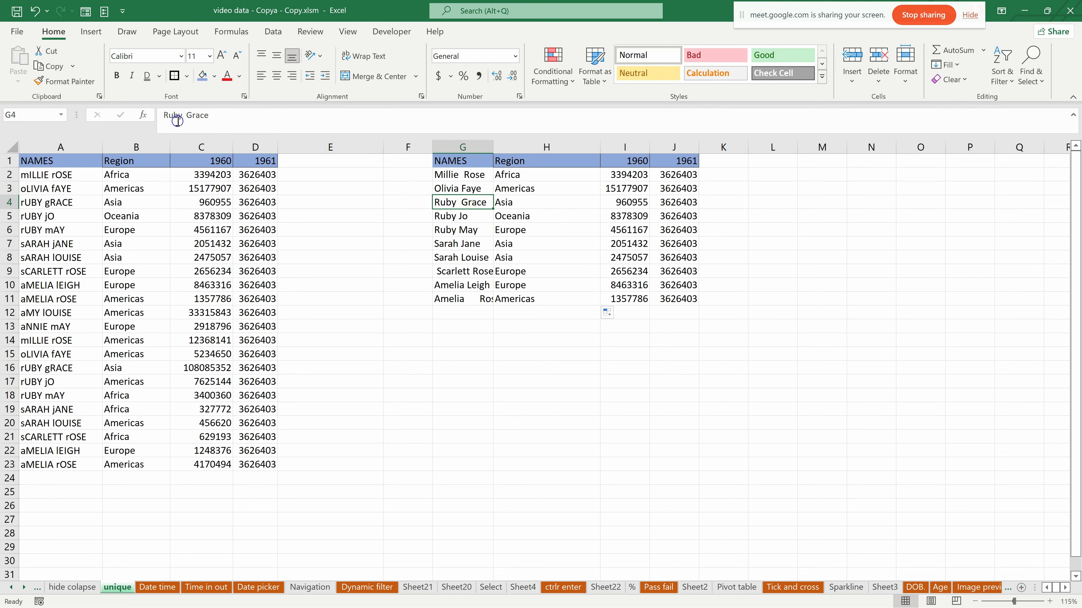
pyautogui.click(211, 116)
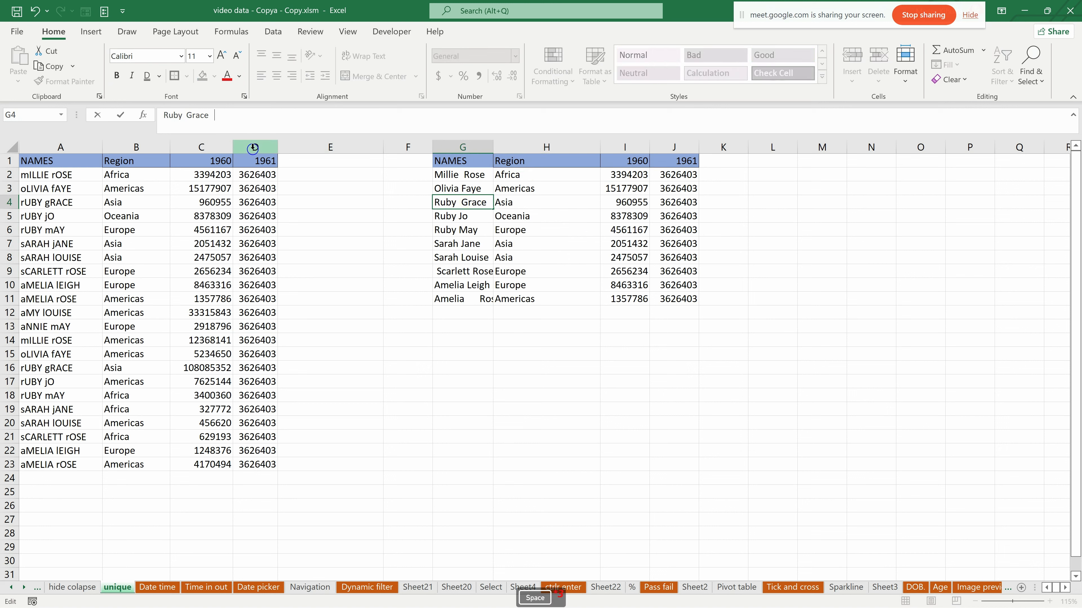
pyautogui.press('Return')
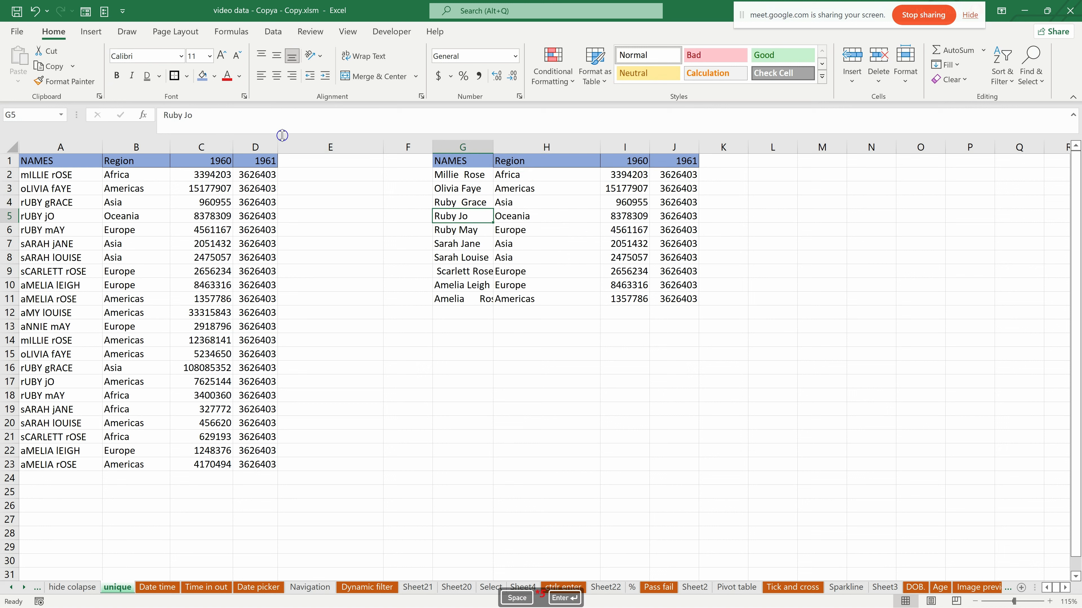